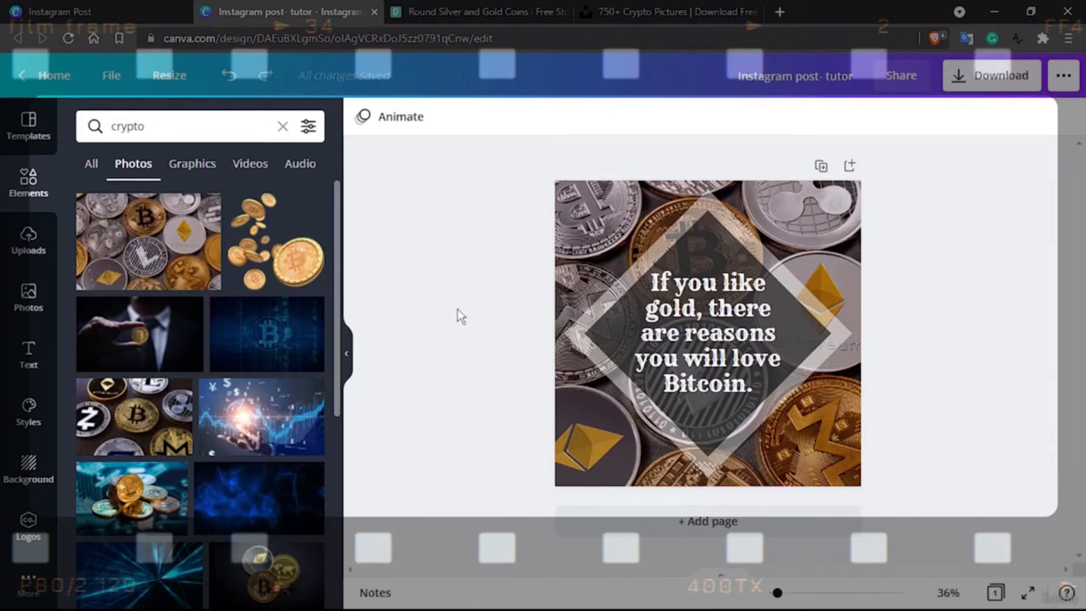
Add a blank second page below the finished Bitcoin quote page
{"action": "left_click", "coordinate": [752, 522]}
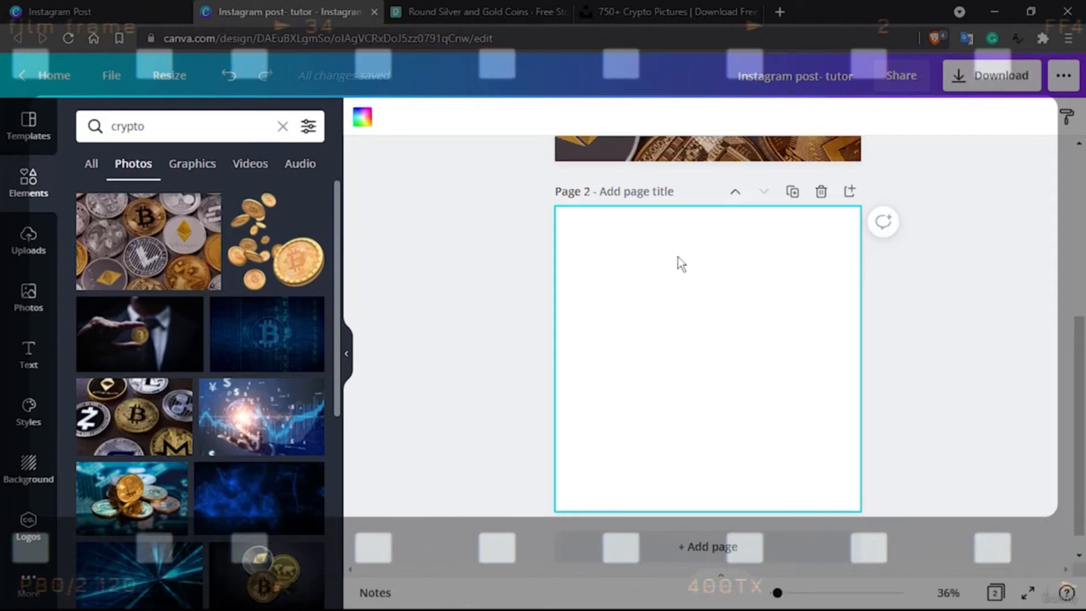
{"action": "scroll", "coordinate": [749, 242], "scroll_direction": "up", "scroll_amount": 6}
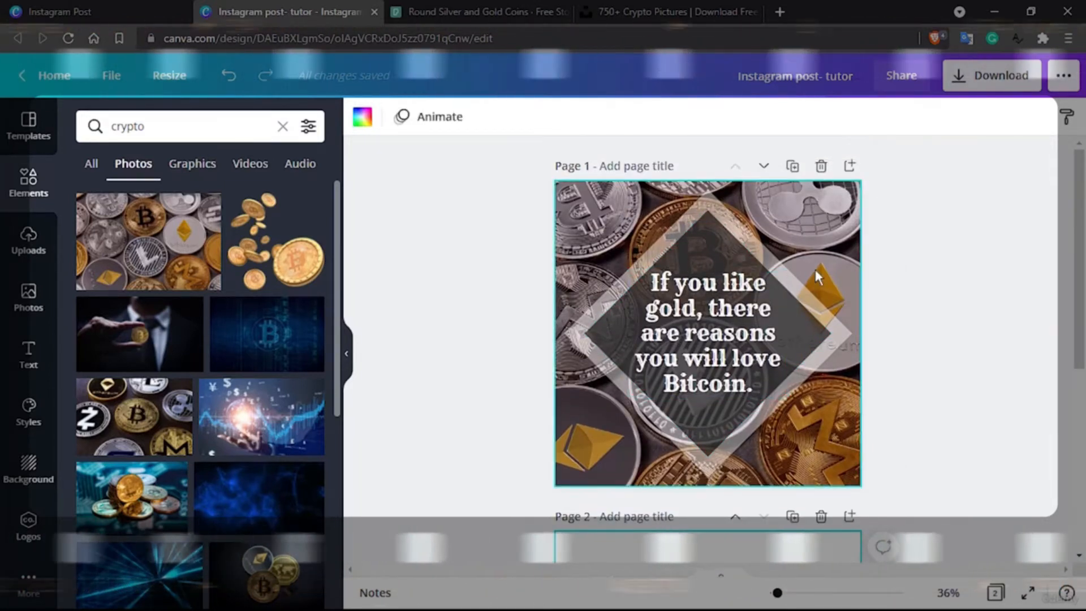
{"action": "scroll", "coordinate": [816, 270], "scroll_direction": "down", "scroll_amount": 6}
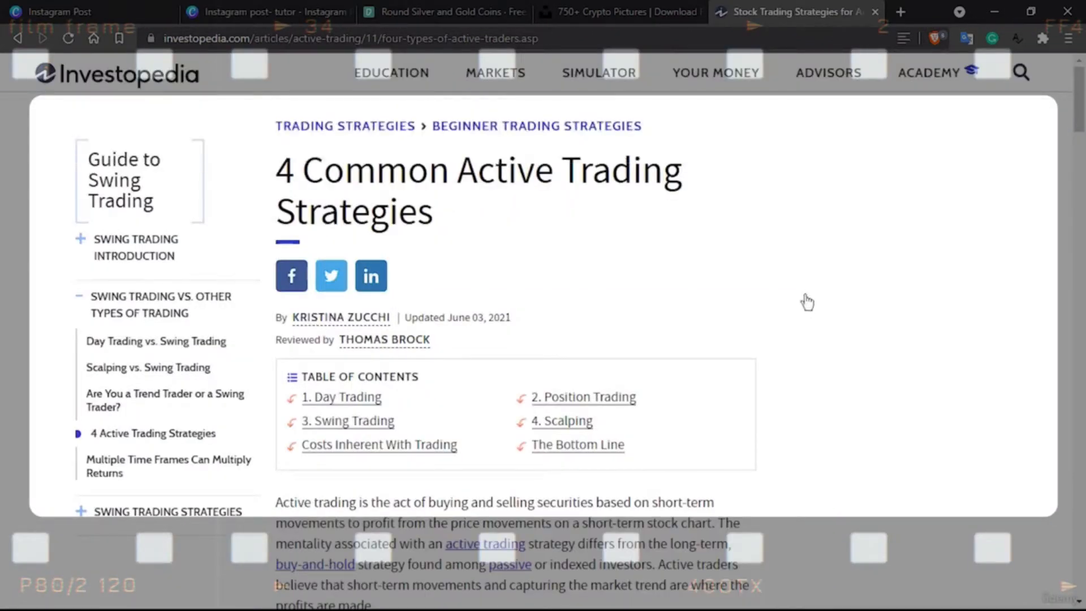
Read through the Investopedia article on four common active trading strategies, from its introduction down to the Scalping section
{"action": "scroll", "coordinate": [818, 338], "scroll_direction": "down", "scroll_amount": 10}
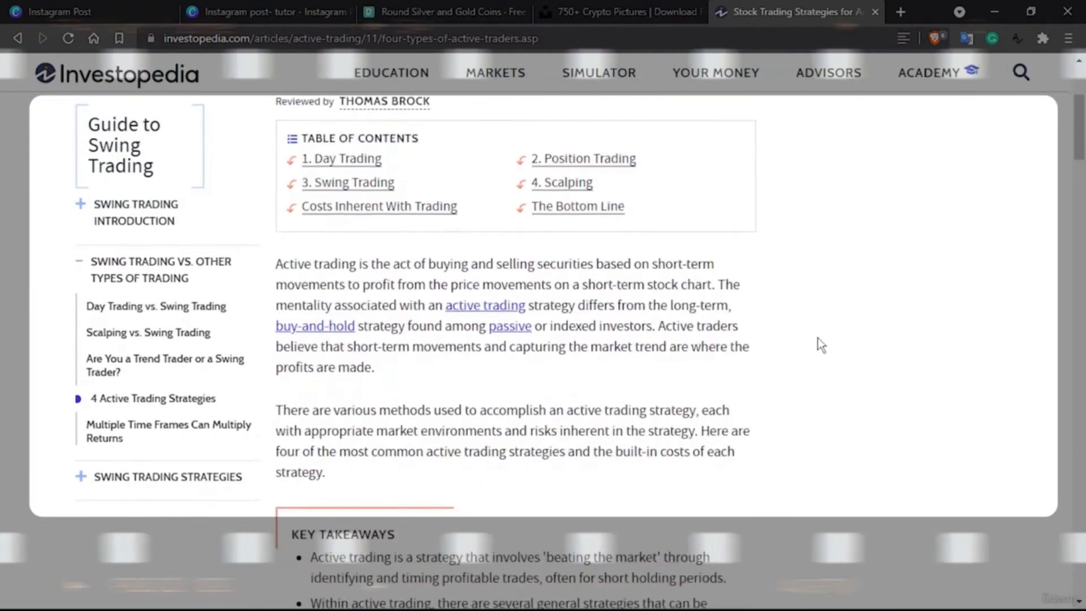
{"action": "scroll", "coordinate": [820, 343], "scroll_direction": "down", "scroll_amount": 7}
{"action": "scroll", "coordinate": [820, 344], "scroll_direction": "up", "scroll_amount": 15}
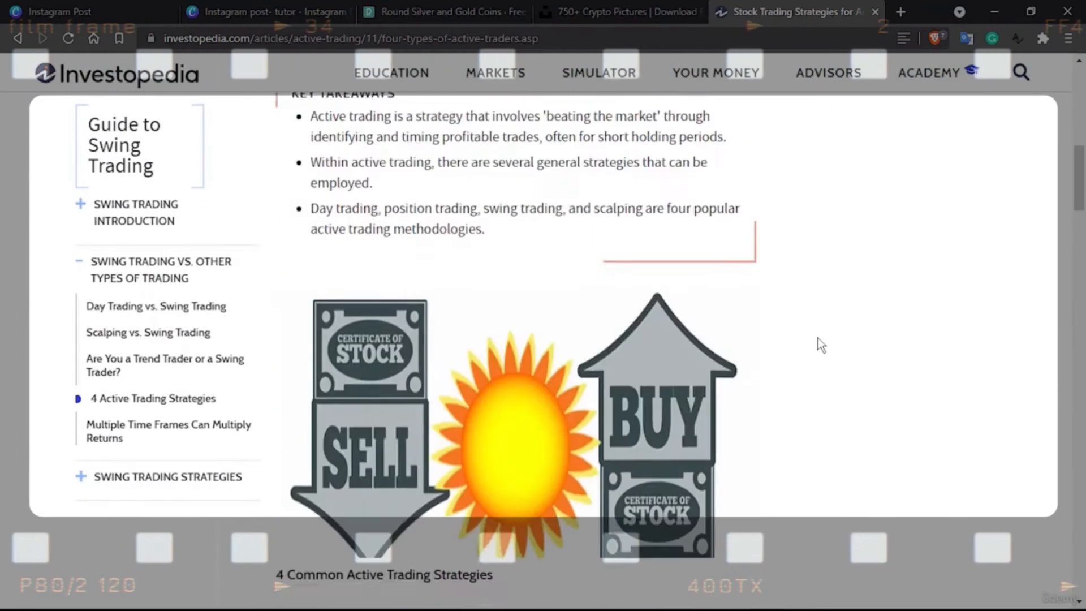
{"action": "scroll", "coordinate": [817, 339], "scroll_direction": "up", "scroll_amount": 2}
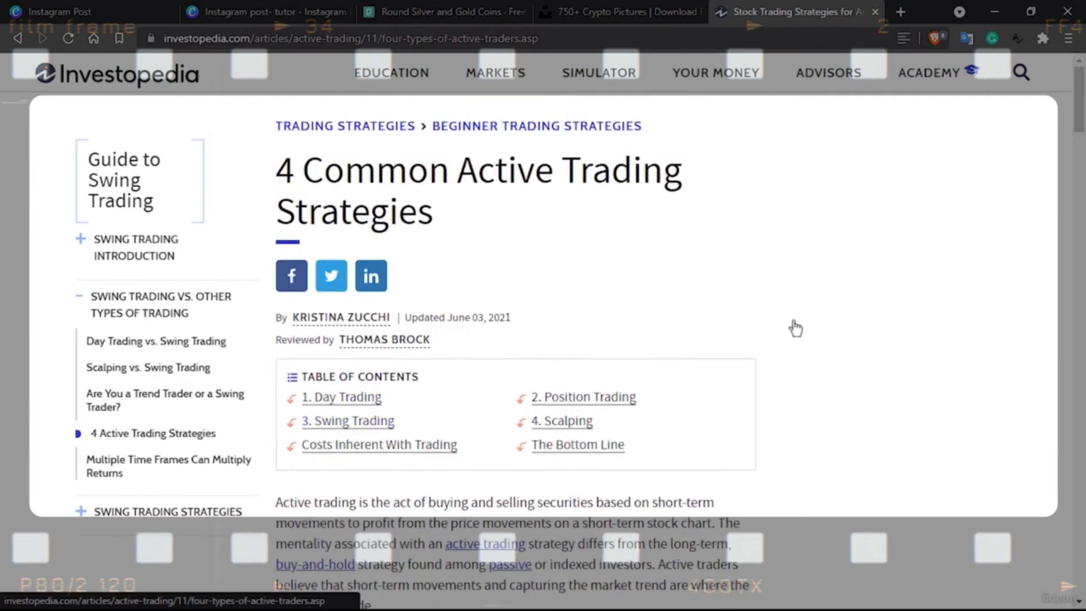
{"action": "scroll", "coordinate": [595, 184], "scroll_direction": "down", "scroll_amount": 12}
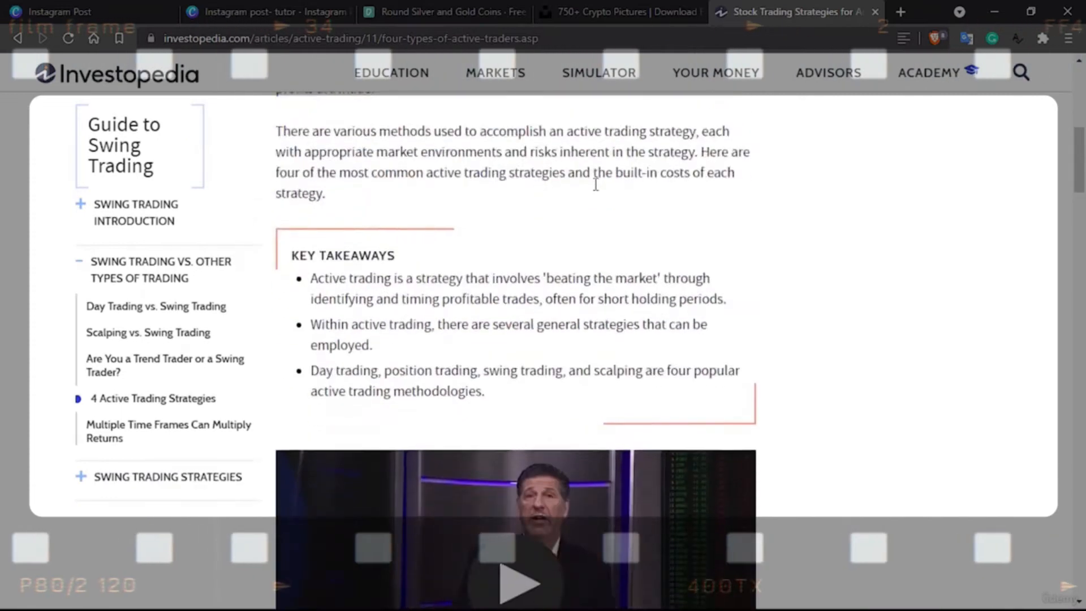
{"action": "scroll", "coordinate": [595, 190], "scroll_direction": "down", "scroll_amount": 11}
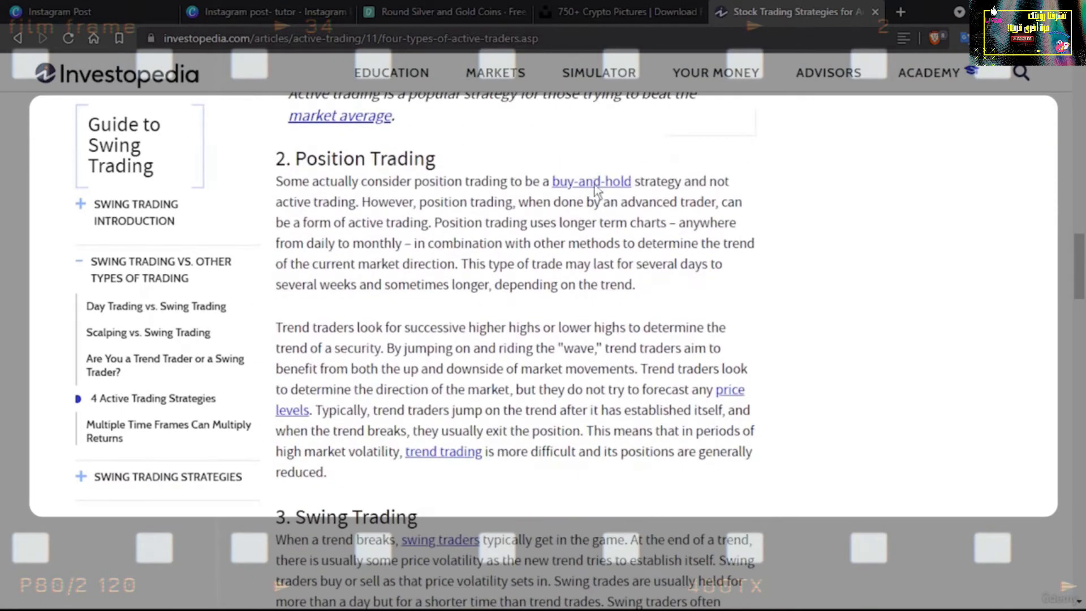
{"action": "scroll", "coordinate": [595, 191], "scroll_direction": "down", "scroll_amount": 5}
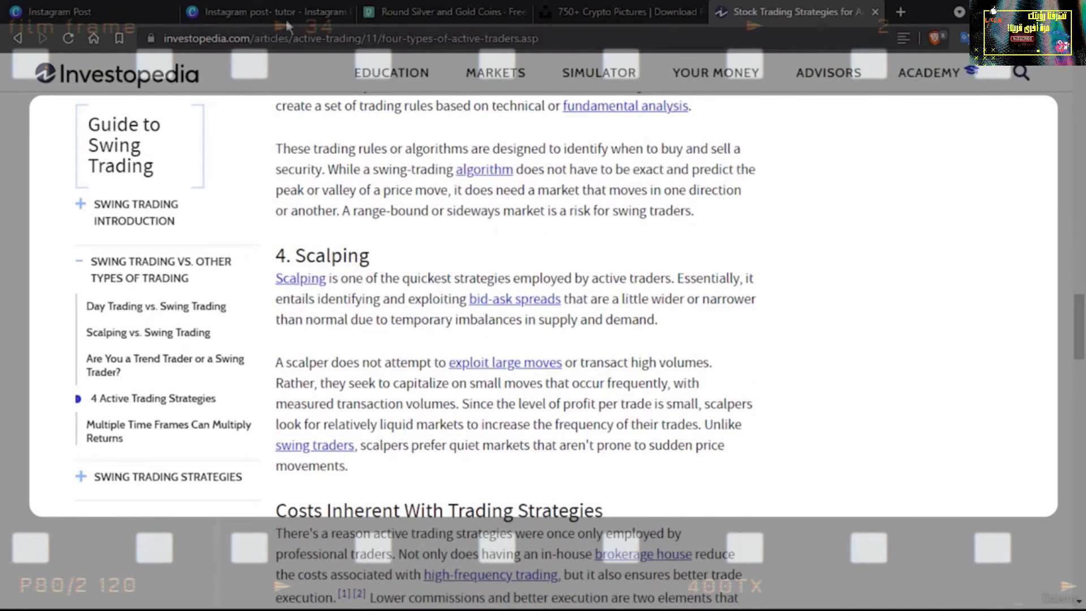
Switch back to the Canva design and add the dark blue network photo to page 2, enlarged to about 1,942 × 1,093 to cover the page
{"action": "left_click", "coordinate": [251, 7]}
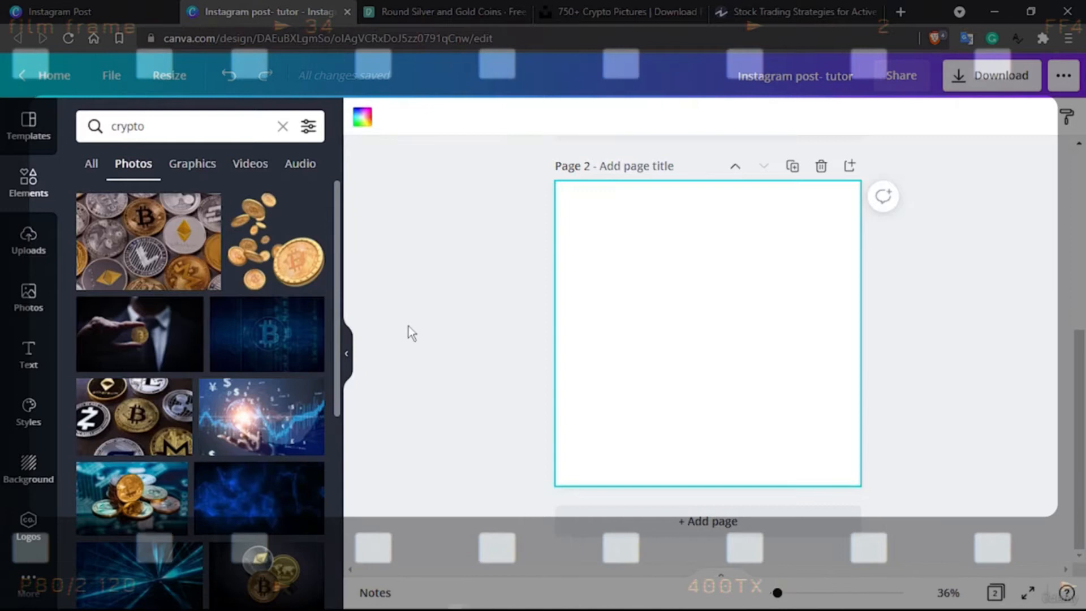
{"action": "double_click", "coordinate": [143, 127]}
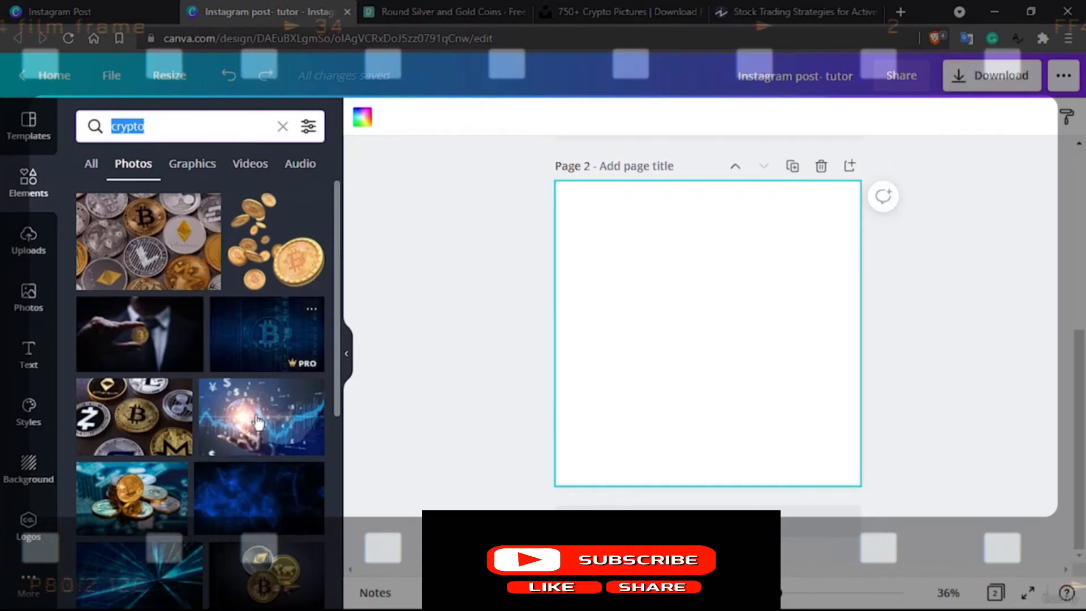
{"action": "scroll", "coordinate": [255, 419], "scroll_direction": "down", "scroll_amount": 2}
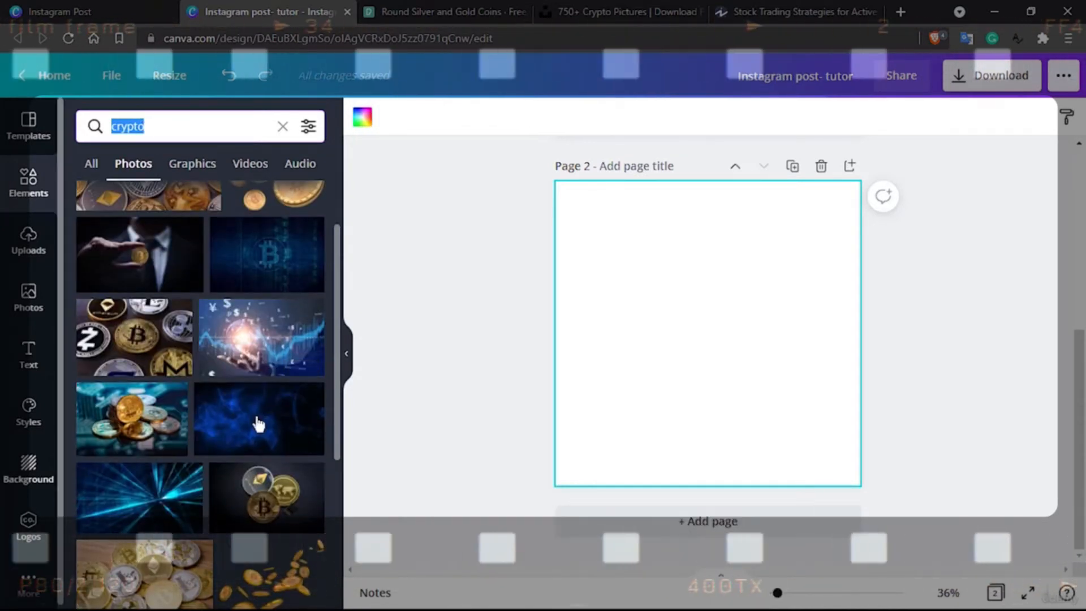
{"action": "mouse_move", "coordinate": [266, 427]}
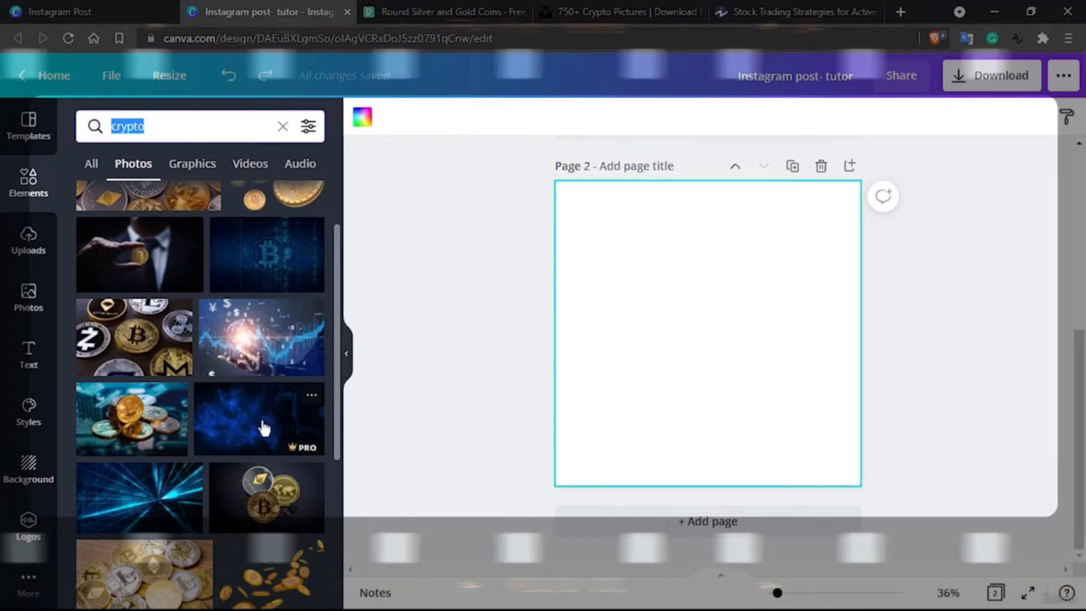
{"action": "left_click", "coordinate": [254, 419]}
{"action": "left_click", "coordinate": [693, 307]}
{"action": "left_click_drag", "start_coordinate": [675, 276], "coordinate": [678, 243]}
{"action": "left_click_drag", "start_coordinate": [799, 317], "coordinate": [1064, 556]}
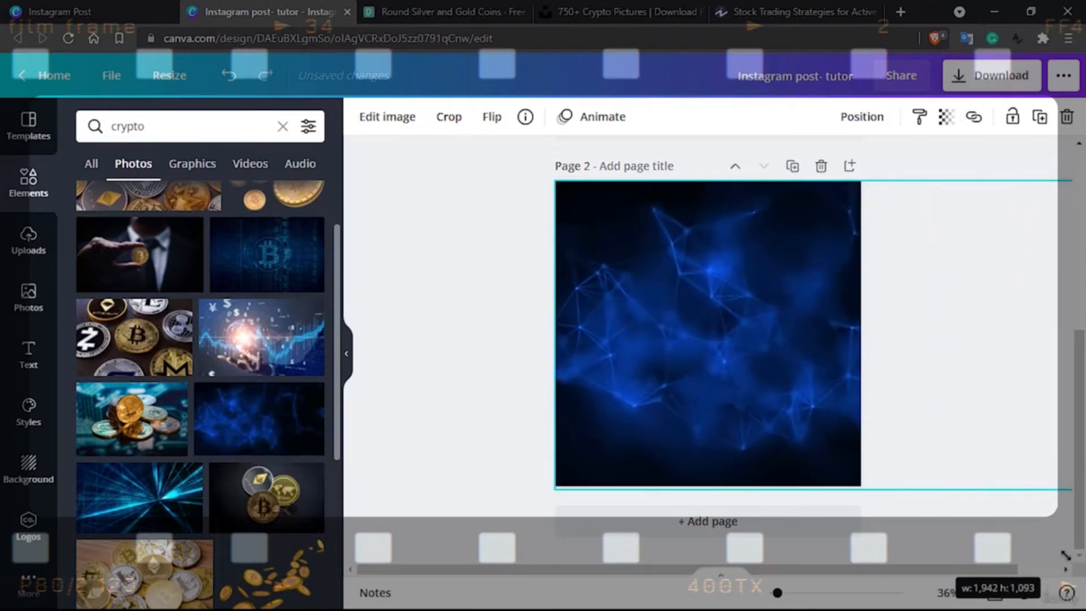
{"action": "mouse_move", "coordinate": [764, 327]}
{"action": "left_mouse_down"}
{"action": "mouse_move", "coordinate": [751, 333]}
{"action": "mouse_move", "coordinate": [763, 332]}
{"action": "left_mouse_up"}
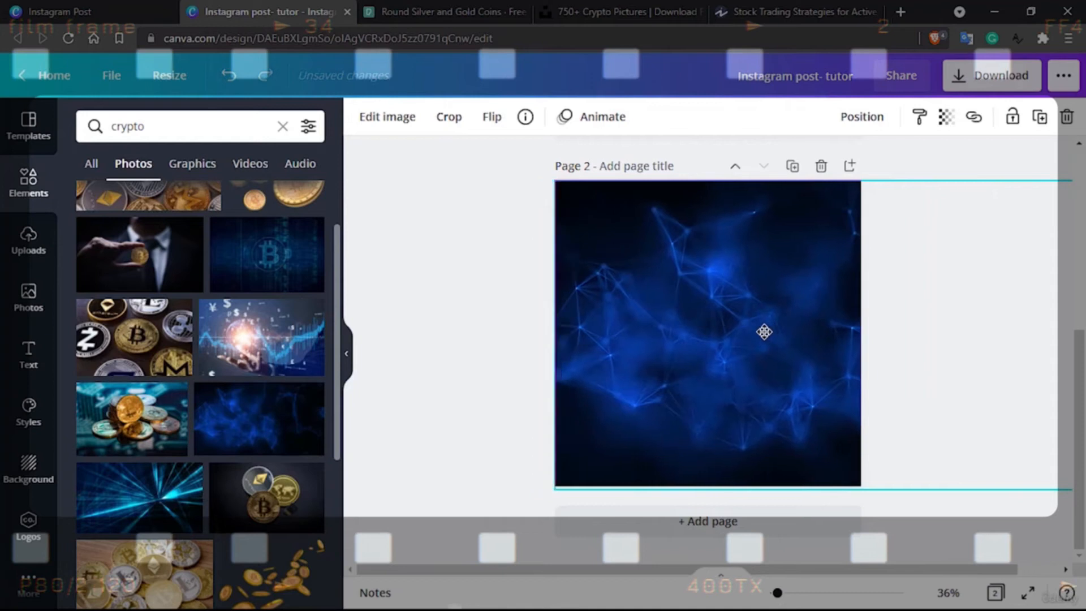
{"action": "left_click", "coordinate": [466, 243]}
Add the cyan light-rays photo from the crypto results to page 2 and enlarge it to cover the whole page
{"action": "scroll", "coordinate": [263, 393], "scroll_direction": "down", "scroll_amount": 2}
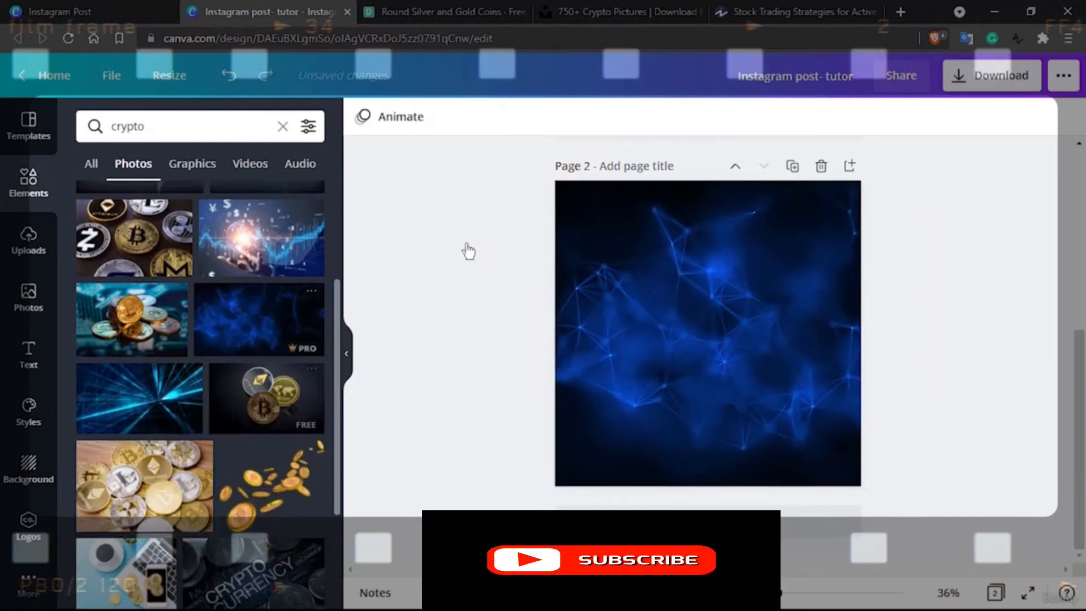
{"action": "left_click", "coordinate": [130, 407]}
{"action": "left_click", "coordinate": [666, 345]}
{"action": "left_click_drag", "start_coordinate": [671, 298], "coordinate": [697, 260]}
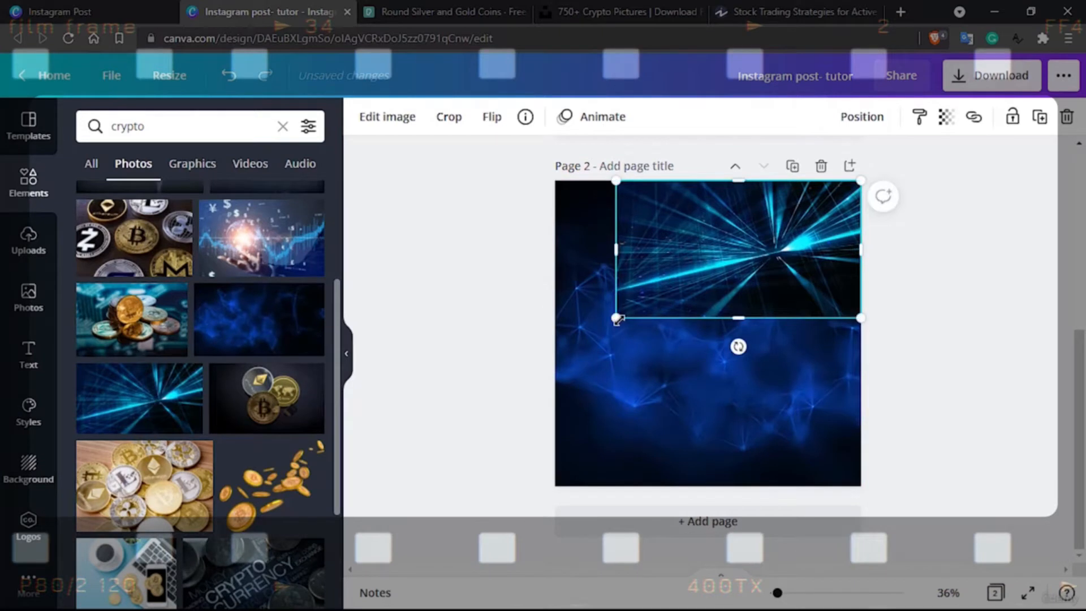
{"action": "left_click_drag", "start_coordinate": [532, 413], "coordinate": [474, 532]}
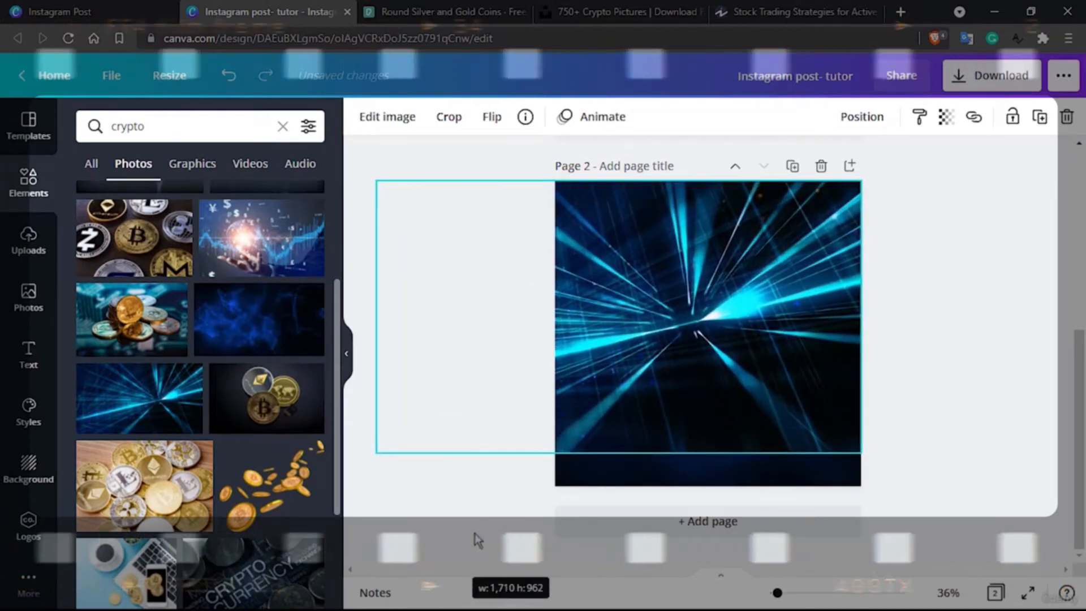
{"action": "mouse_move", "coordinate": [689, 330]}
{"action": "left_mouse_down"}
{"action": "mouse_move", "coordinate": [691, 356]}
{"action": "mouse_move", "coordinate": [695, 332]}
{"action": "left_mouse_up"}
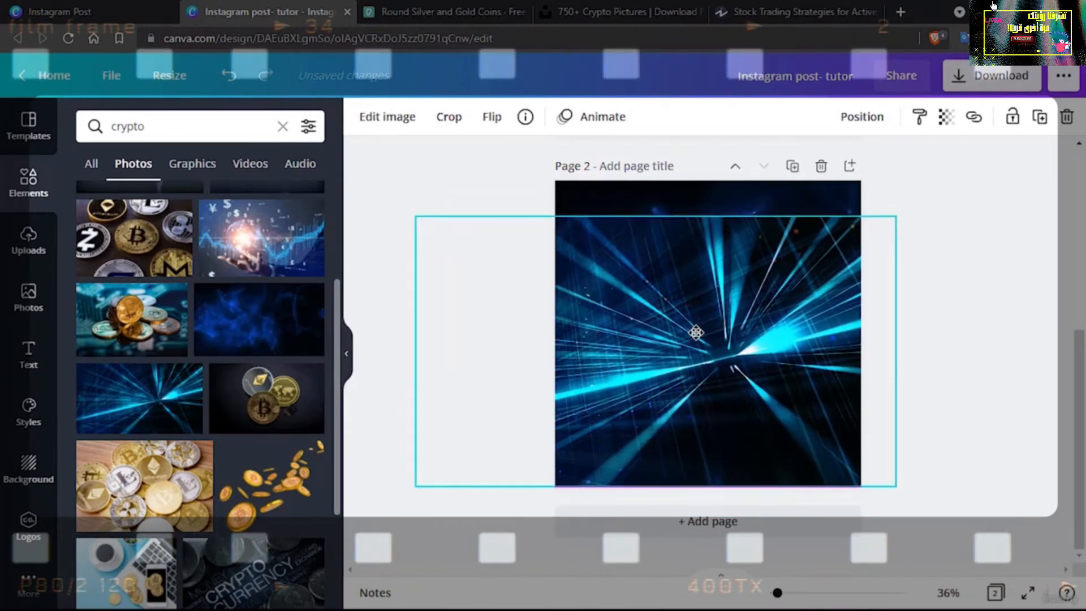
{"action": "left_click_drag", "start_coordinate": [412, 183], "coordinate": [375, 138]}
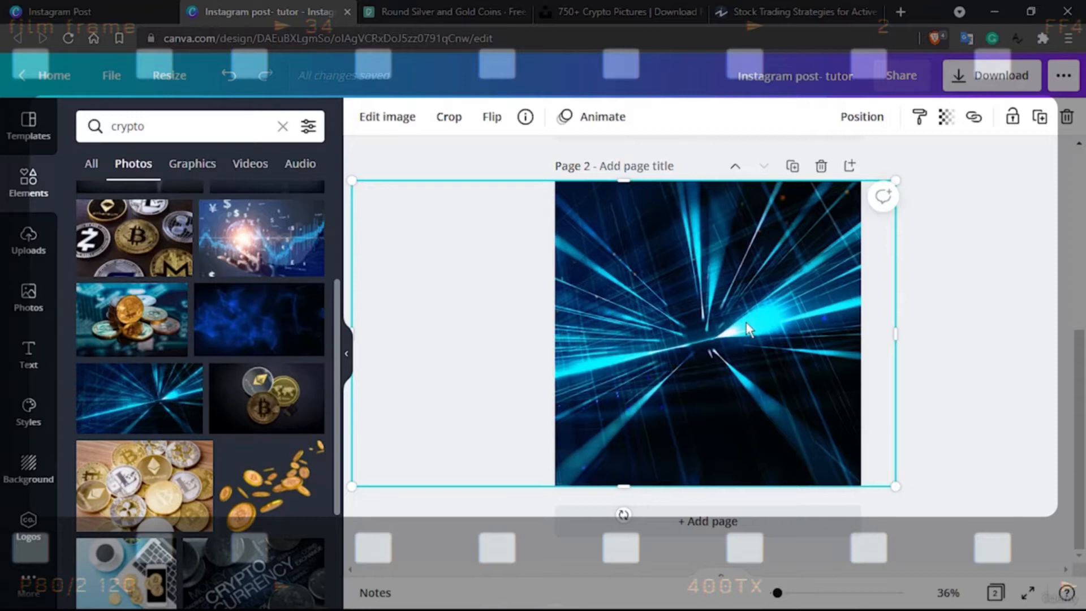
{"action": "left_click", "coordinate": [1013, 273]}
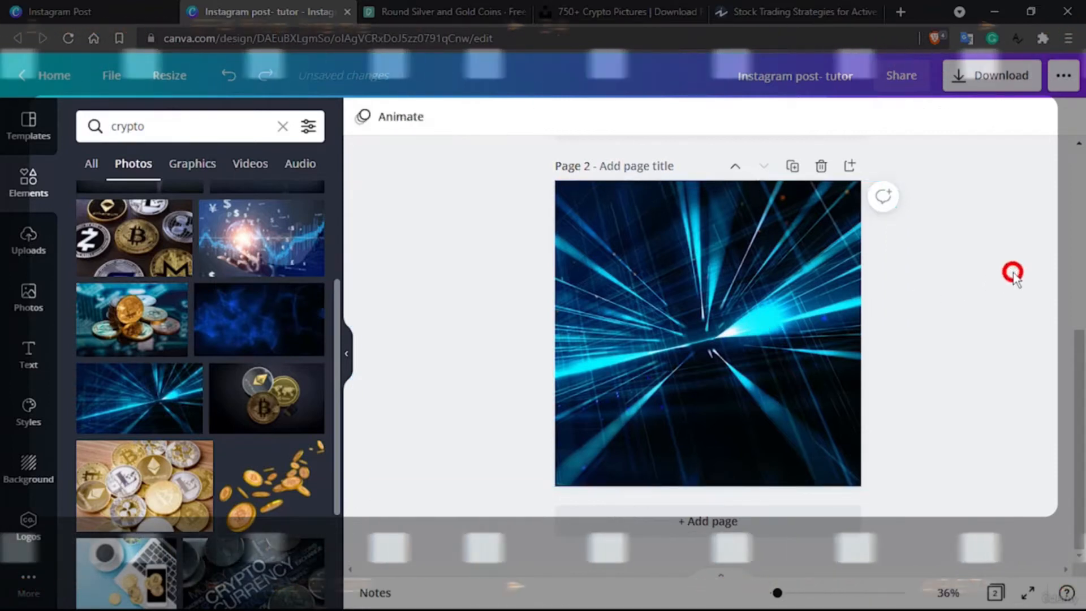
Browse the font combinations and add the white "cold, smooth & tasty." text style to the middle of page 2
{"action": "left_click", "coordinate": [141, 124]}
{"action": "double_click", "coordinate": [142, 122]}
{"action": "left_click", "coordinate": [33, 348]}
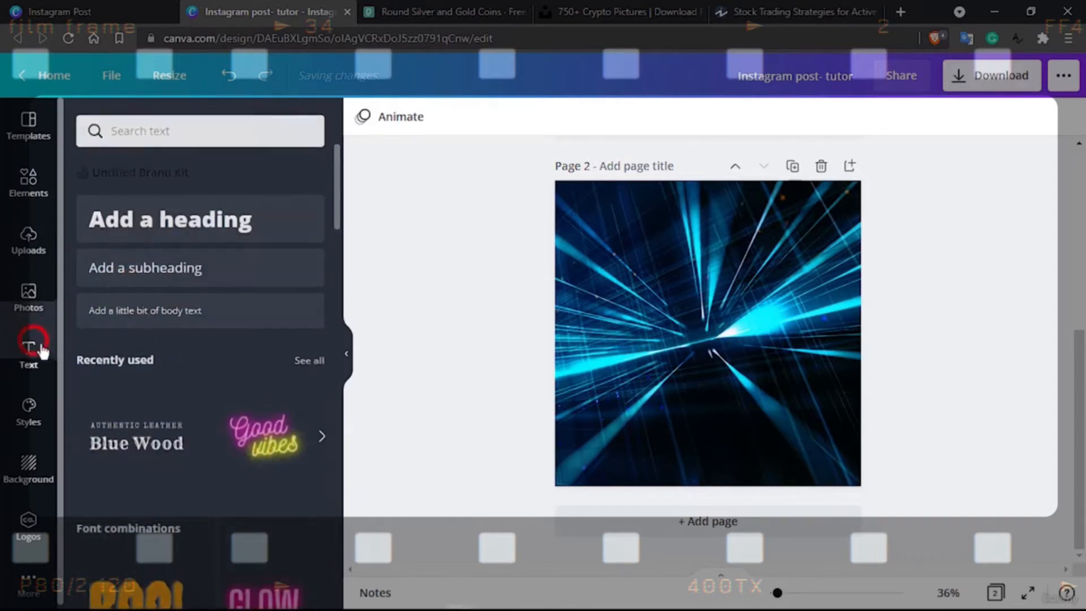
{"action": "scroll", "coordinate": [201, 426], "scroll_direction": "down", "scroll_amount": 2}
{"action": "scroll", "coordinate": [202, 428], "scroll_direction": "down", "scroll_amount": 6}
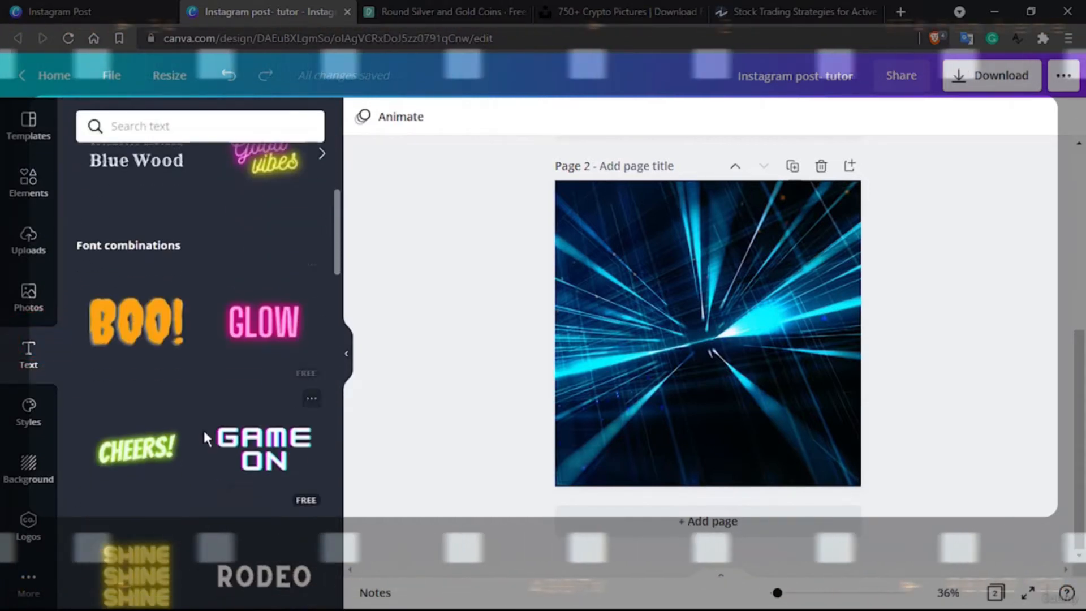
{"action": "scroll", "coordinate": [205, 437], "scroll_direction": "down", "scroll_amount": 8}
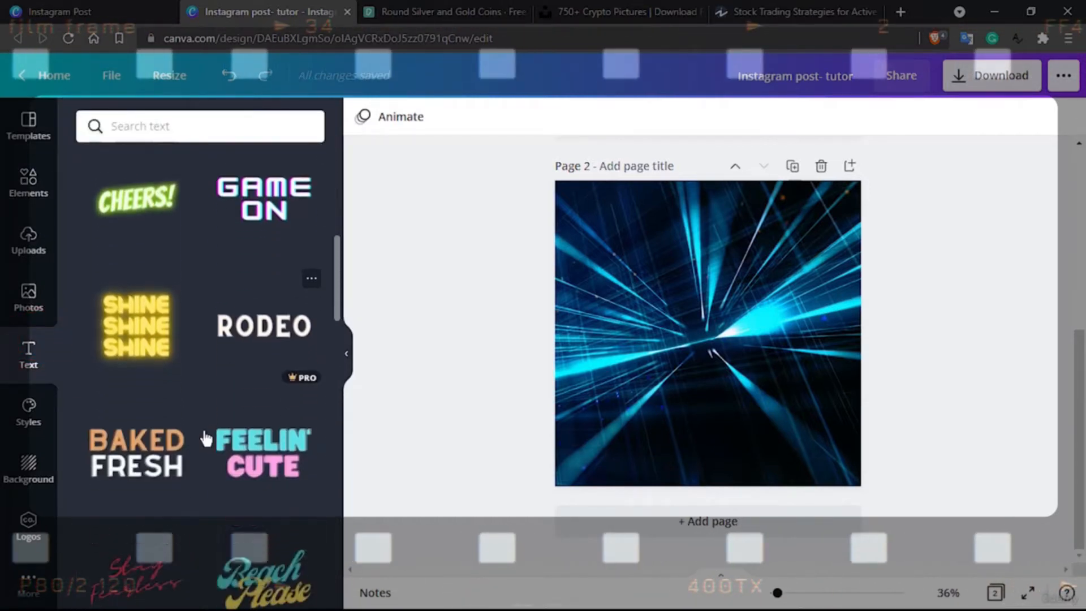
{"action": "scroll", "coordinate": [206, 437], "scroll_direction": "down", "scroll_amount": 3}
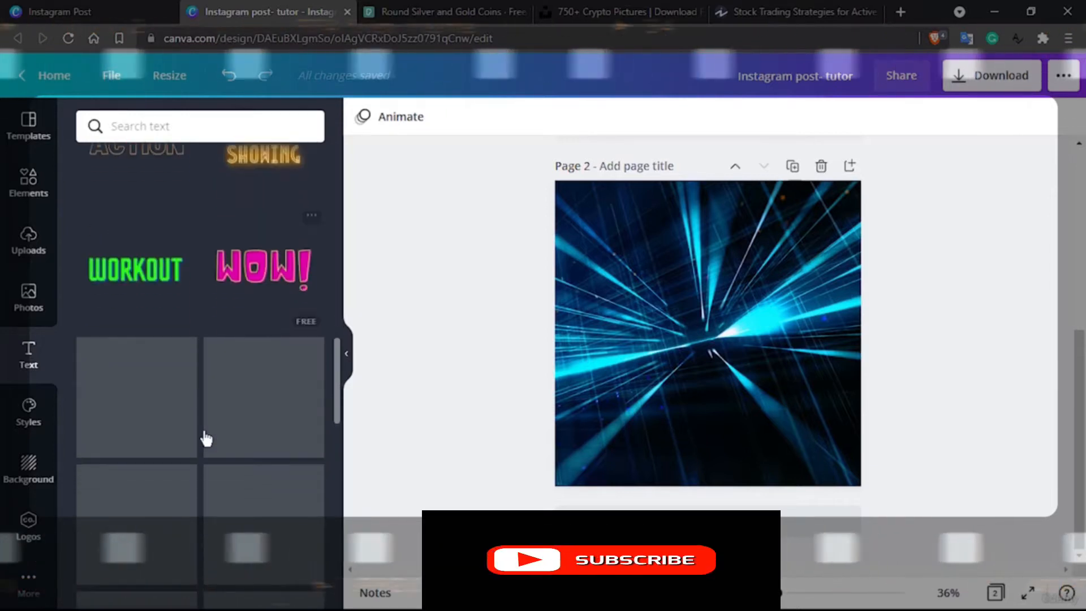
{"action": "scroll", "coordinate": [206, 437], "scroll_direction": "down", "scroll_amount": 4}
{"action": "scroll", "coordinate": [206, 438], "scroll_direction": "down", "scroll_amount": 6}
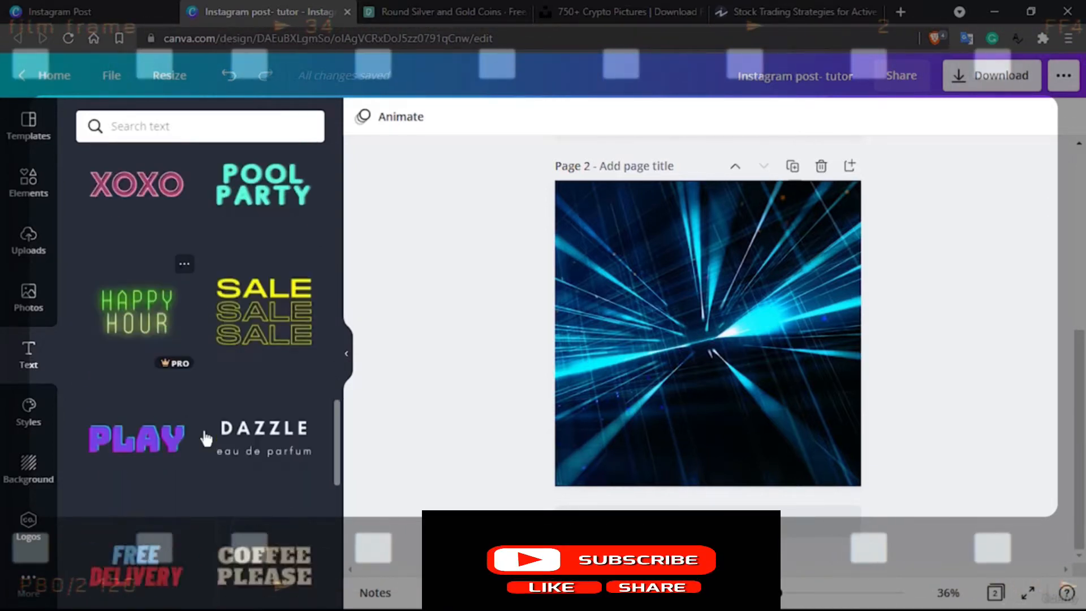
{"action": "scroll", "coordinate": [206, 439], "scroll_direction": "down", "scroll_amount": 2}
{"action": "scroll", "coordinate": [207, 438], "scroll_direction": "down", "scroll_amount": 2}
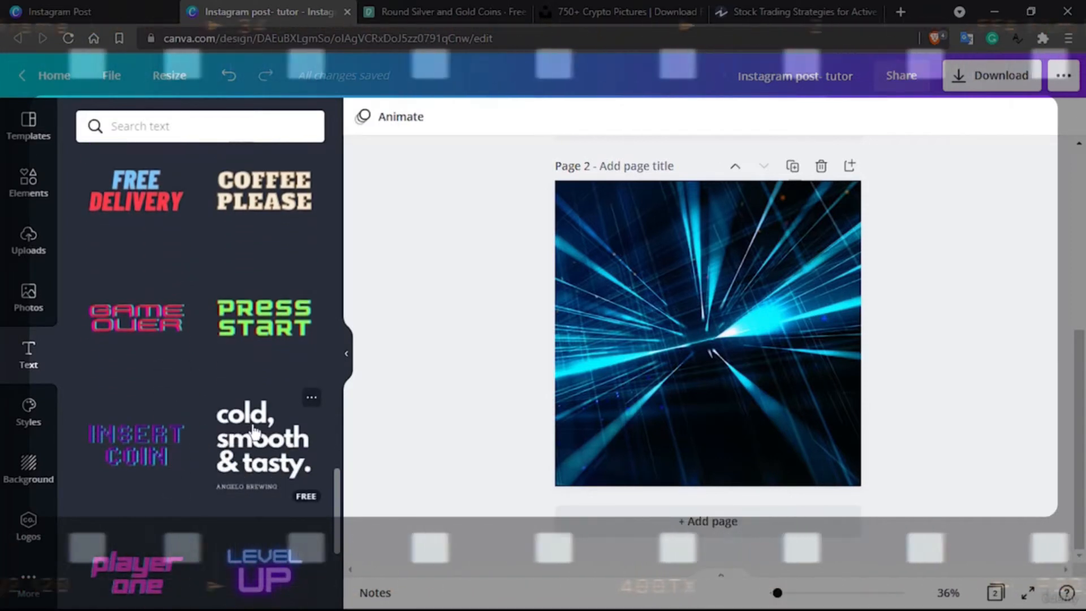
{"action": "scroll", "coordinate": [254, 433], "scroll_direction": "down", "scroll_amount": 2}
{"action": "scroll", "coordinate": [266, 376], "scroll_direction": "down", "scroll_amount": 3}
{"action": "scroll", "coordinate": [267, 375], "scroll_direction": "up", "scroll_amount": 2}
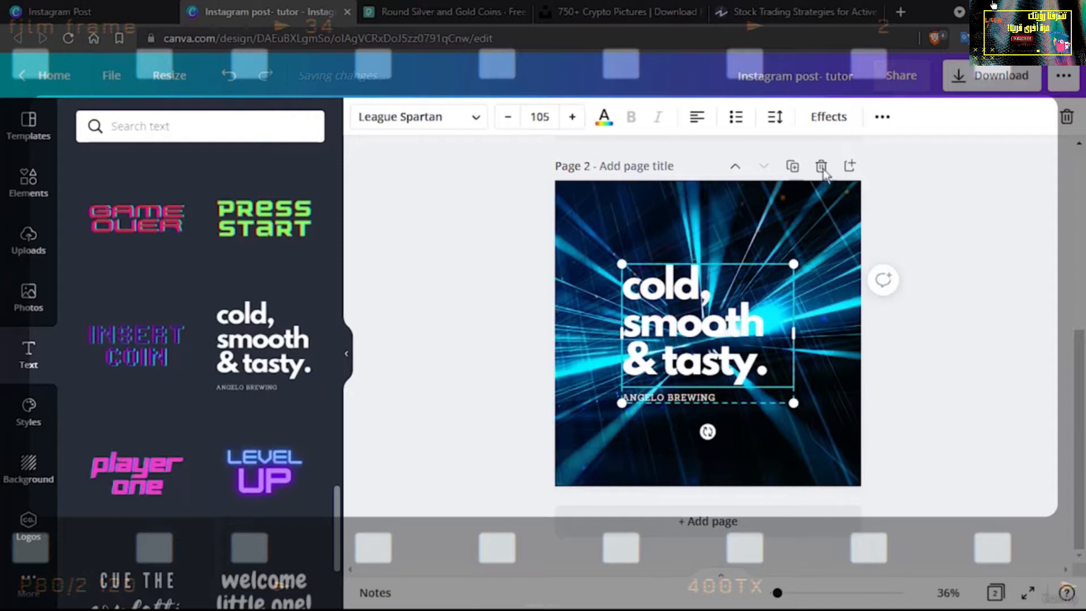
Ungroup the added font combination and delete its small subtitle line
{"action": "left_click", "coordinate": [882, 117]}
{"action": "left_click", "coordinate": [646, 159]}
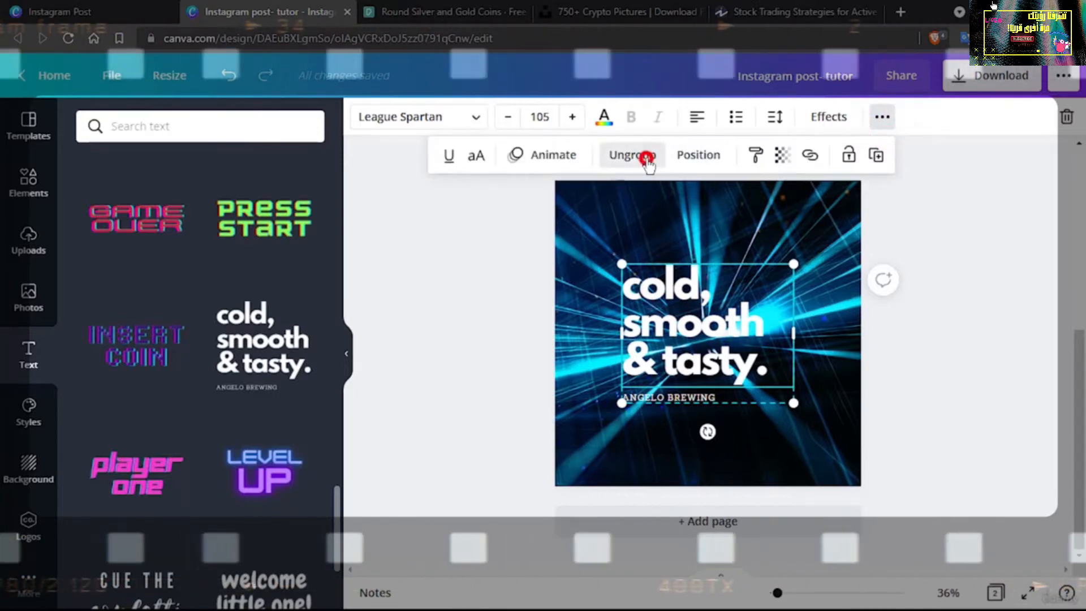
{"action": "left_click", "coordinate": [730, 398]}
{"action": "left_click", "coordinate": [915, 366]}
{"action": "left_click", "coordinate": [713, 397]}
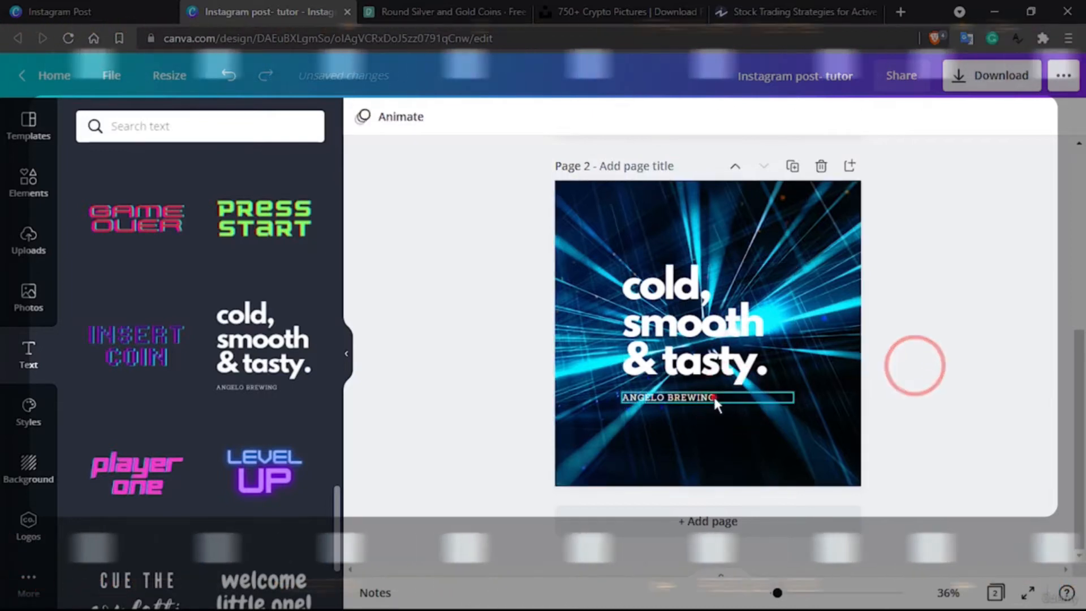
{"action": "key", "text": "Delete"}
Replace the text on page 2 with "TRADING STRATEGY EVERY TRADER MUST KNOW"
{"action": "left_click", "coordinate": [702, 331]}
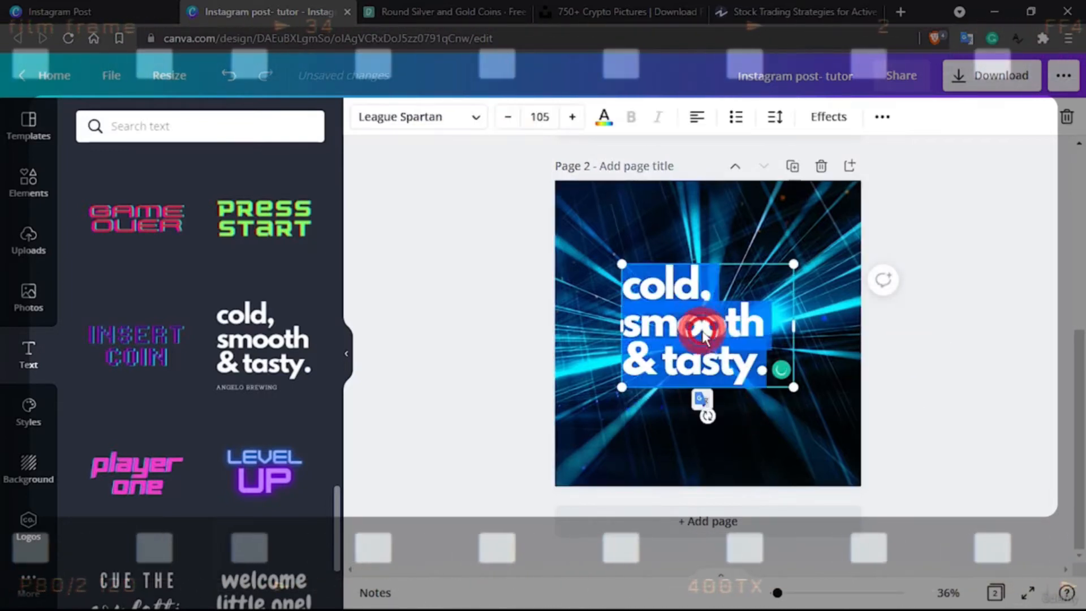
{"action": "type", "text": "T"}
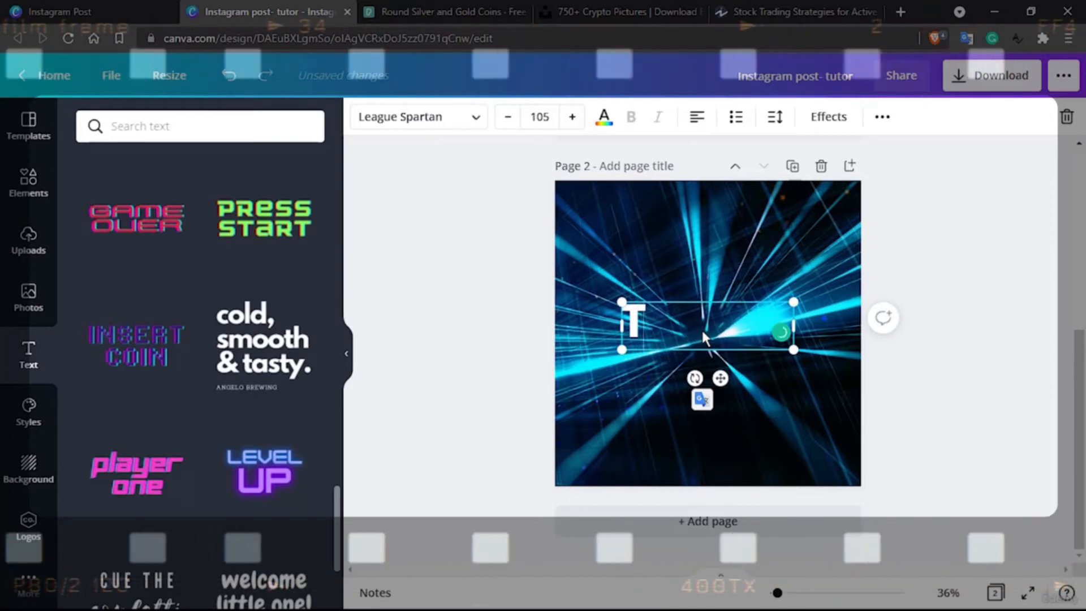
{"action": "type", "text": "RADING"}
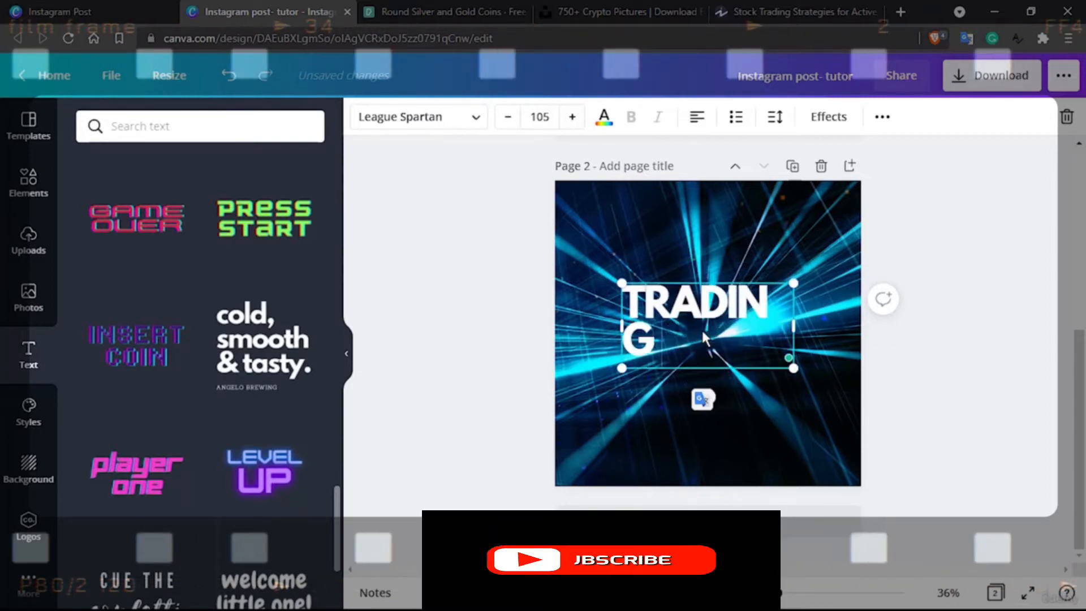
{"action": "type", "text": " STRATEGY"}
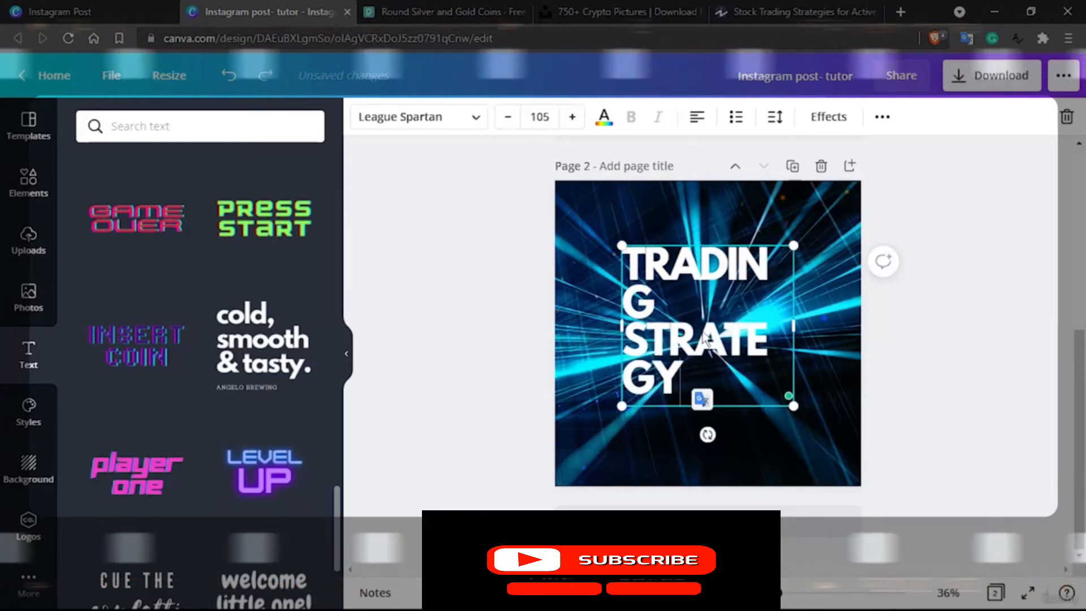
{"action": "type", "text": " EVERY TRADER"}
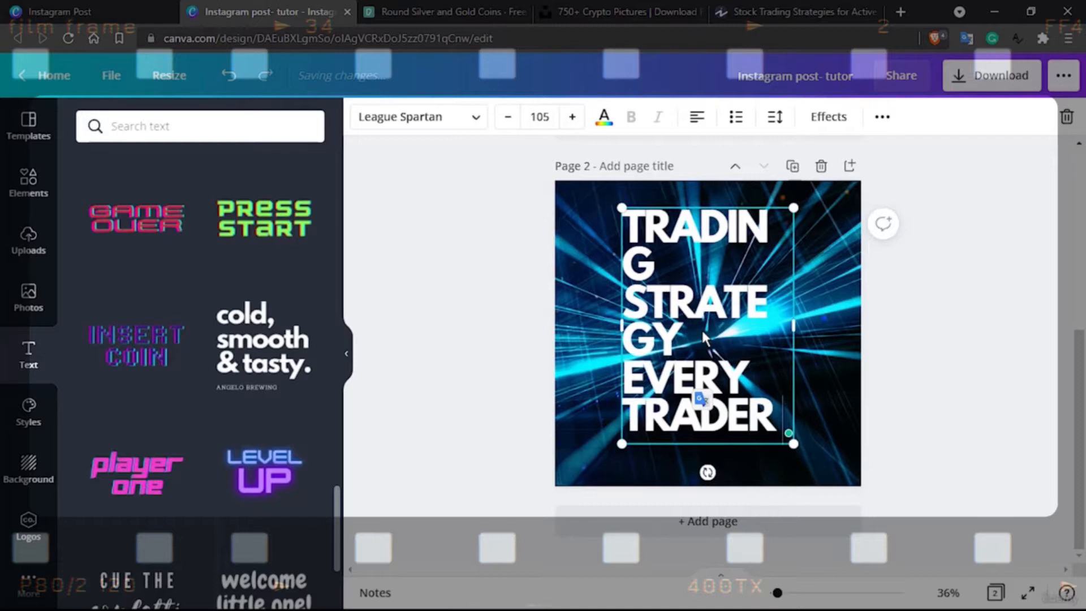
{"action": "type", "text": " MU"}
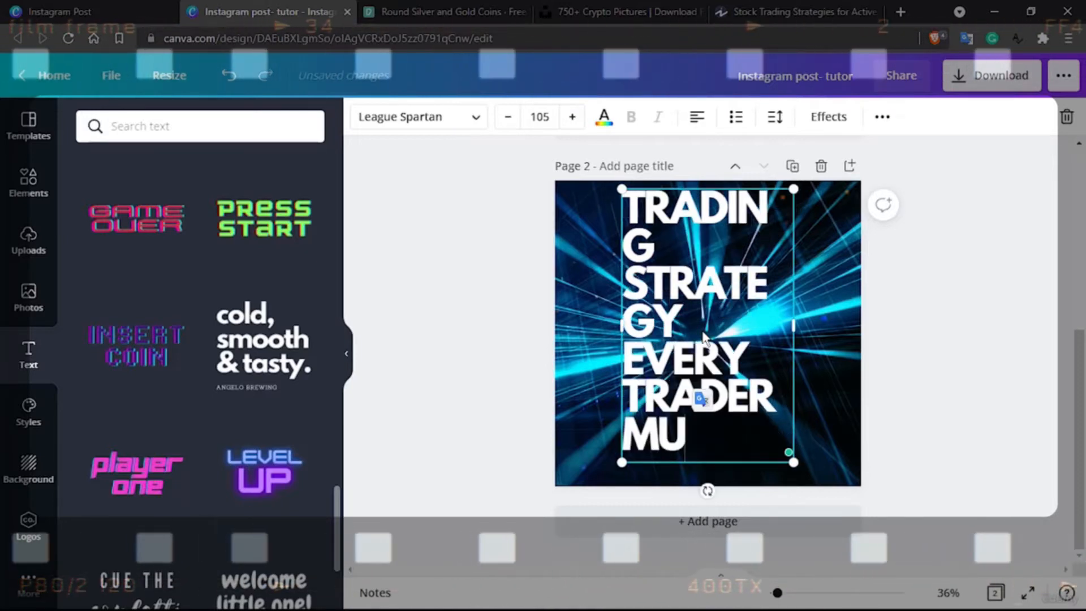
{"action": "type", "text": "ST KNOW"}
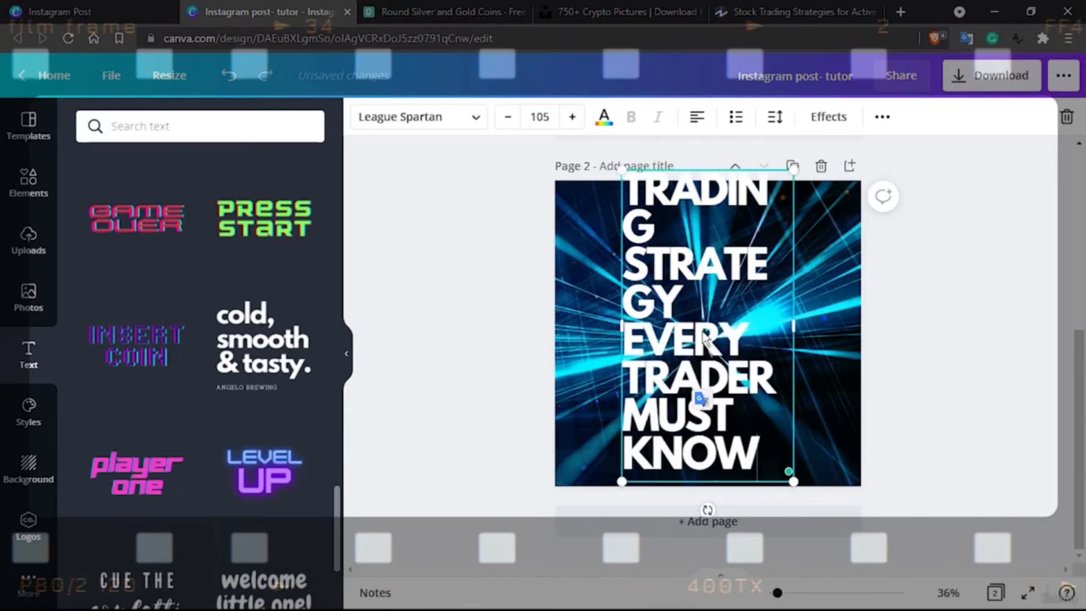
Widen the heading's text box on both sides so it spans the full width of page 2
{"action": "triple_click", "coordinate": [768, 444]}
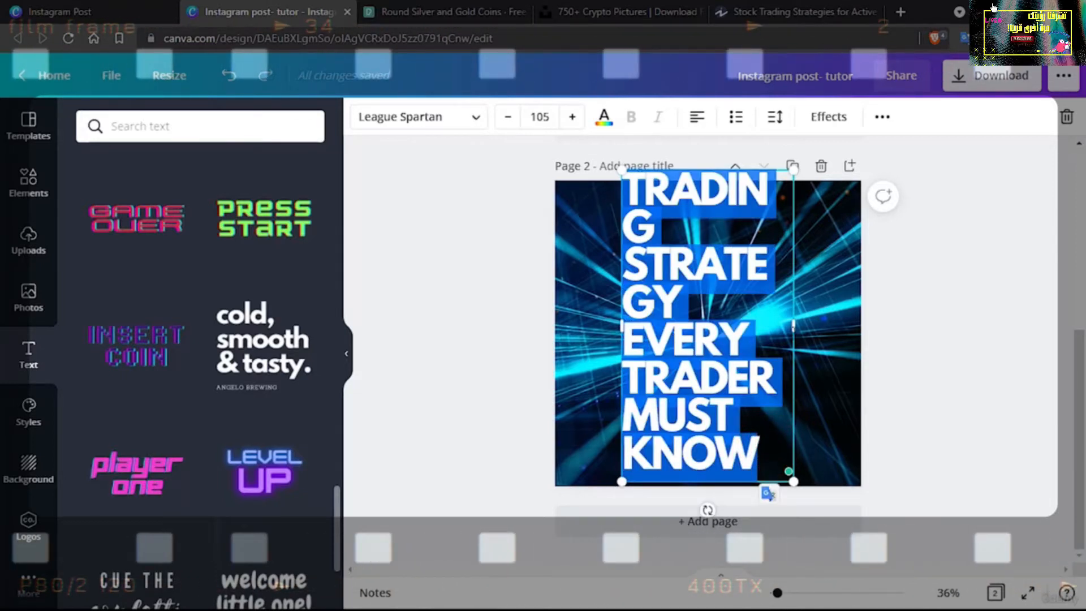
{"action": "left_click_drag", "start_coordinate": [851, 329], "coordinate": [859, 330]}
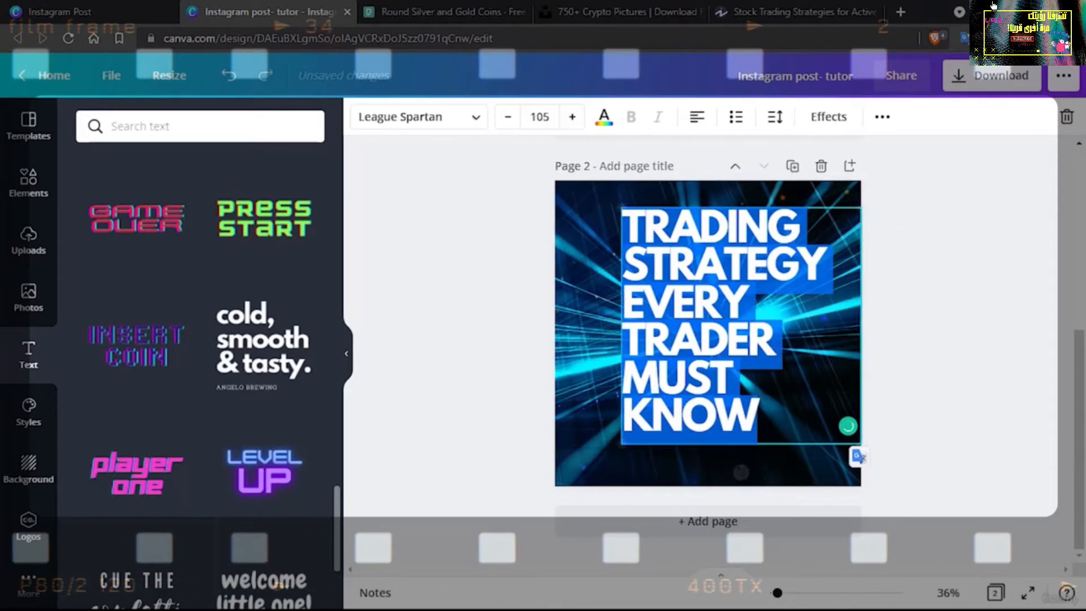
{"action": "left_click_drag", "start_coordinate": [621, 321], "coordinate": [551, 322]}
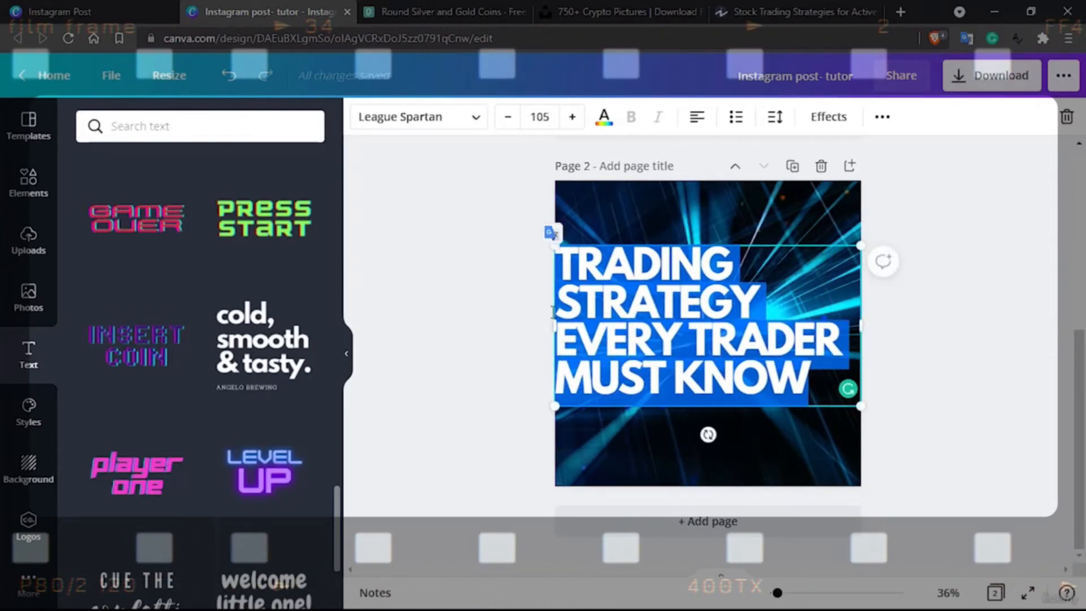
Try a font size of 50 for the heading, and settle on a font size of 60
{"action": "left_click", "coordinate": [549, 120]}
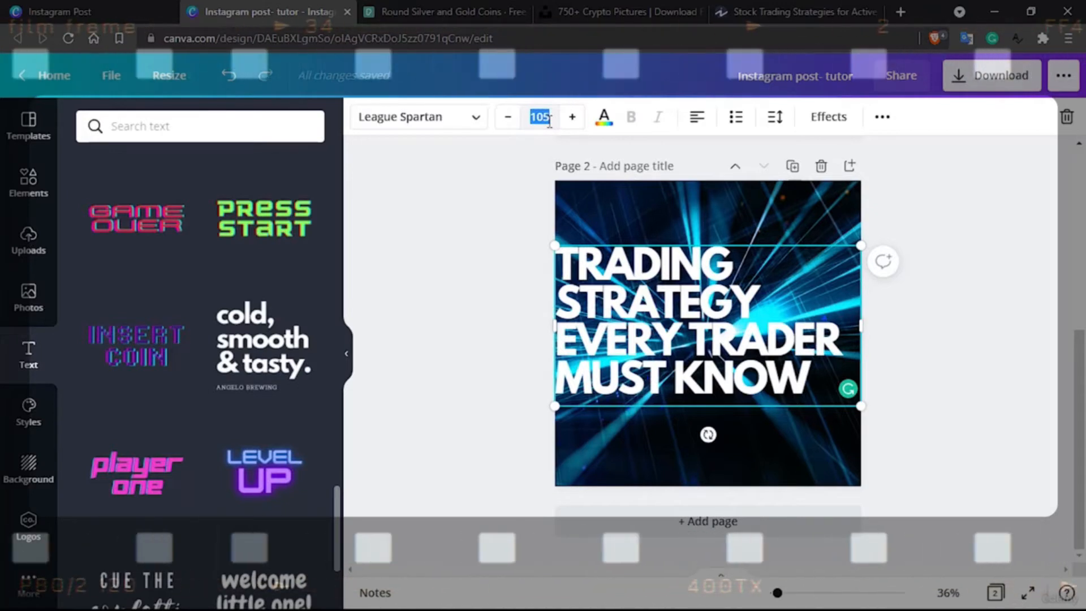
{"action": "key", "text": "Return"}
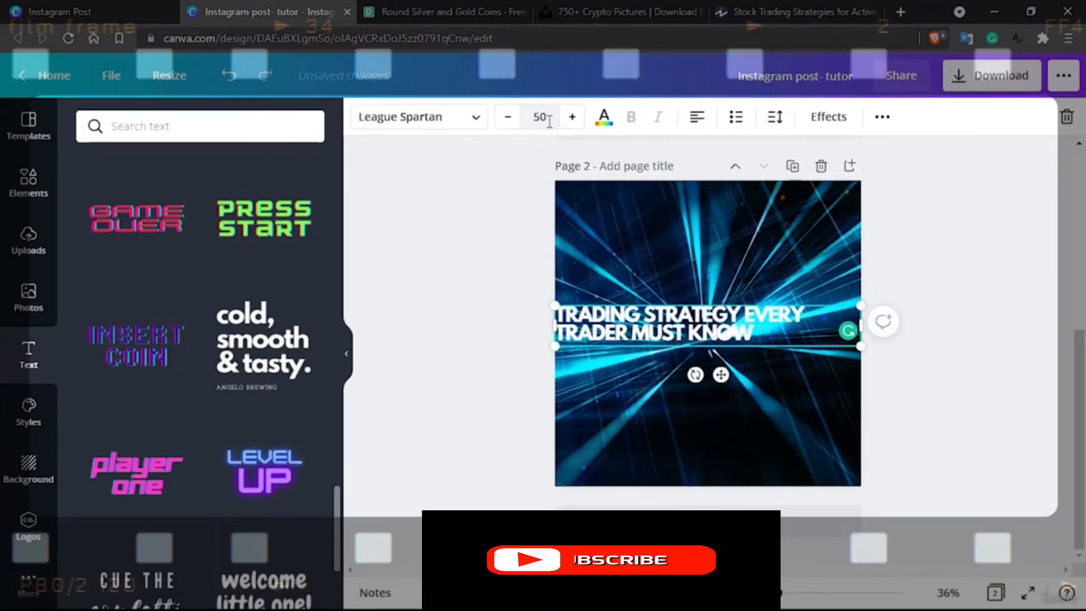
{"action": "left_click", "coordinate": [549, 122]}
{"action": "type", "text": "60"}
{"action": "key", "text": "Return"}
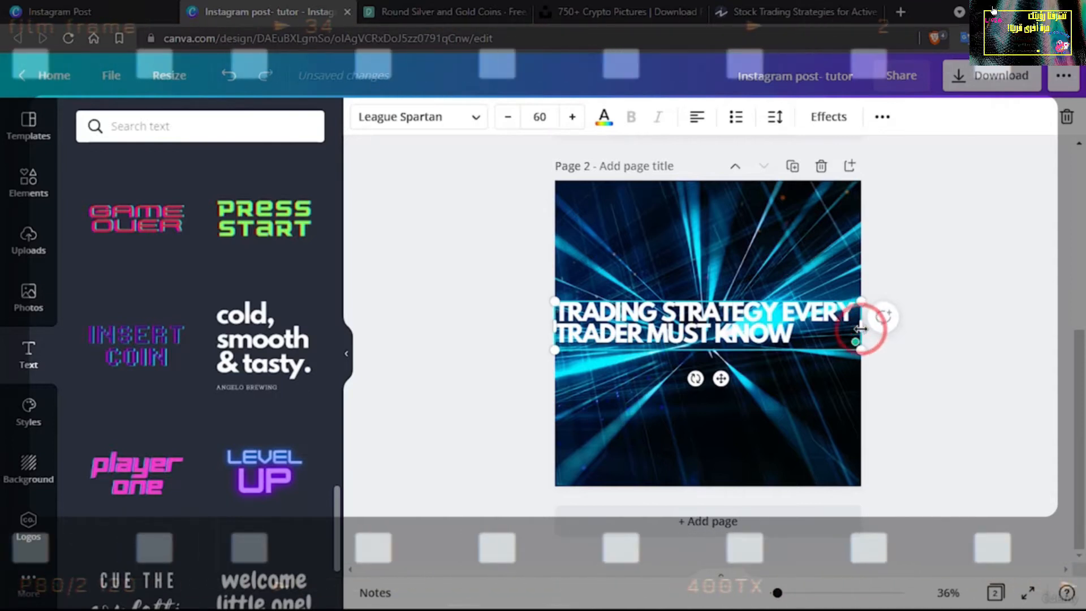
{"action": "mouse_move", "coordinate": [861, 326]}
{"action": "left_mouse_down"}
{"action": "mouse_move", "coordinate": [775, 322]}
{"action": "mouse_move", "coordinate": [859, 315]}
{"action": "left_mouse_up"}
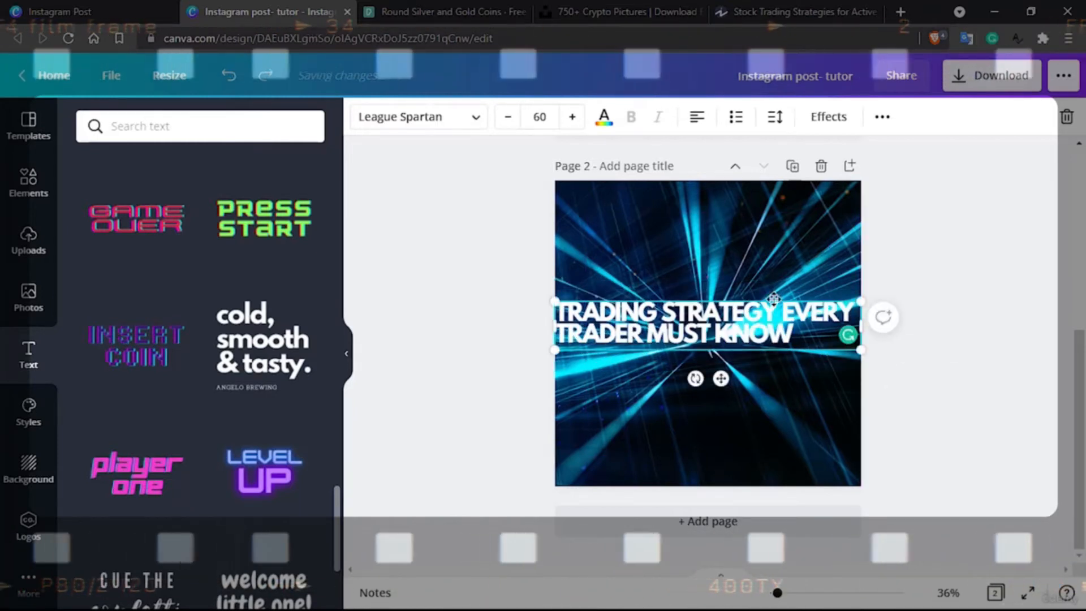
Duplicate the heading and place the copy directly below the original, aligned with the page edges
{"action": "left_click", "coordinate": [777, 372]}
{"action": "key", "text": "ctrl+d"}
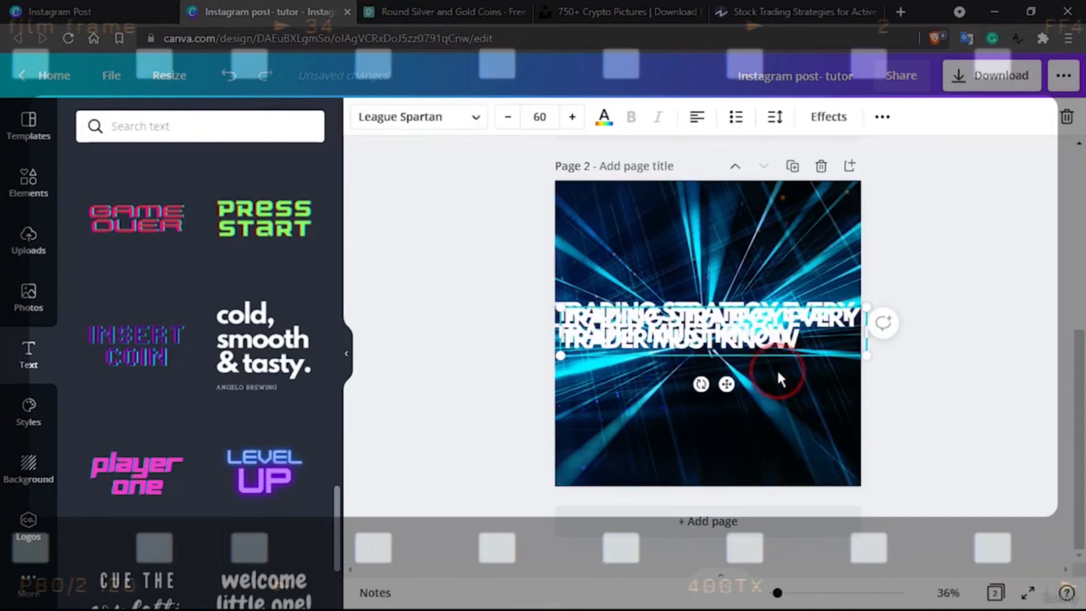
{"action": "left_click_drag", "start_coordinate": [811, 355], "coordinate": [799, 368]}
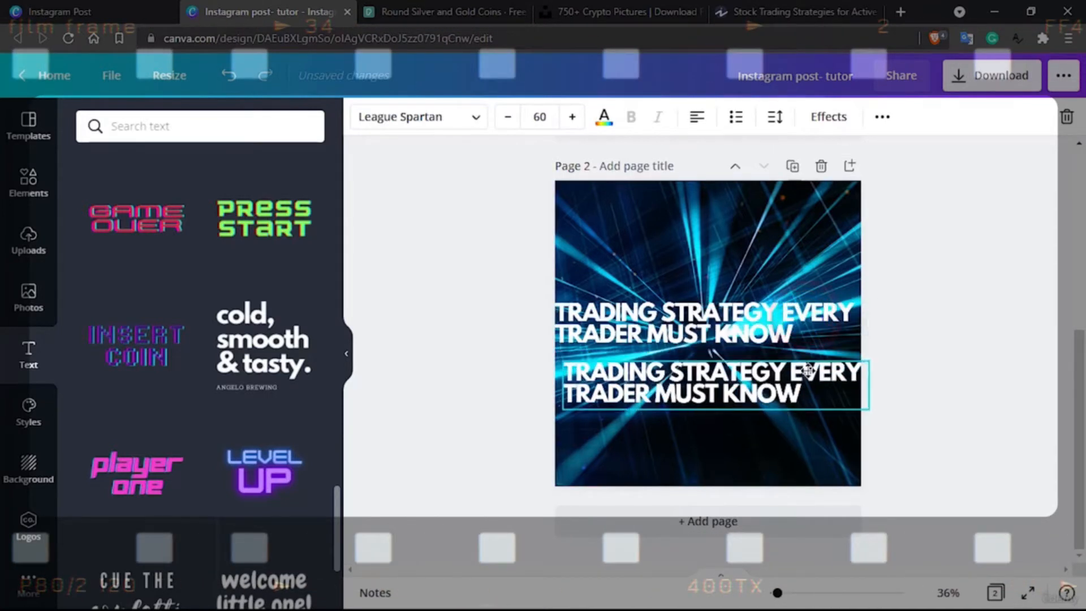
Shorten the upper text to "TRADING STRATEGY" and the lower copy to "EVERY TRADER MUST KNOW"
{"action": "left_click", "coordinate": [767, 312]}
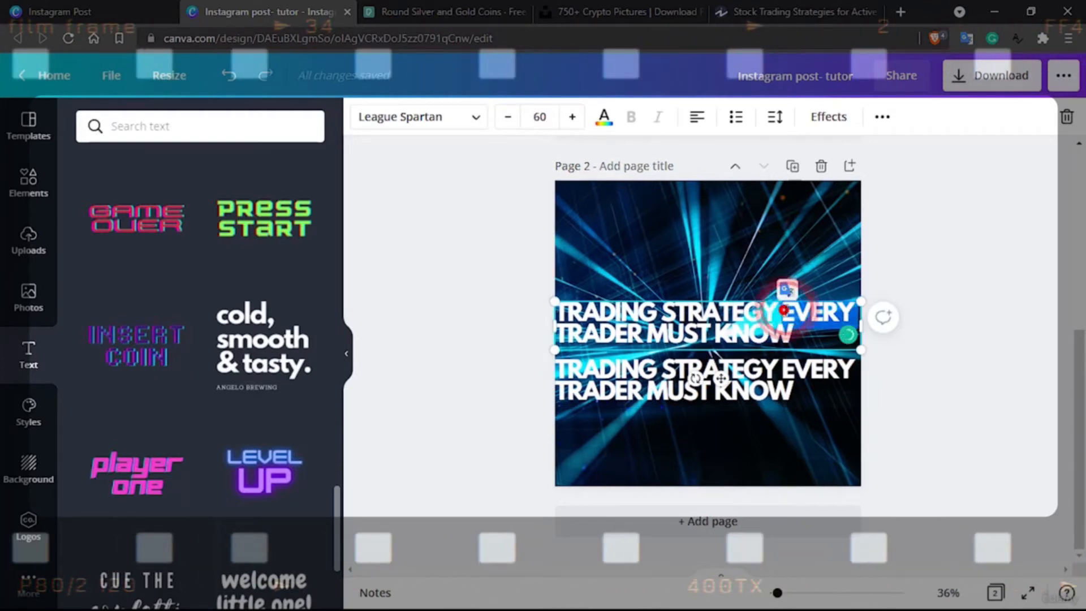
{"action": "key", "text": "BackSpace"}
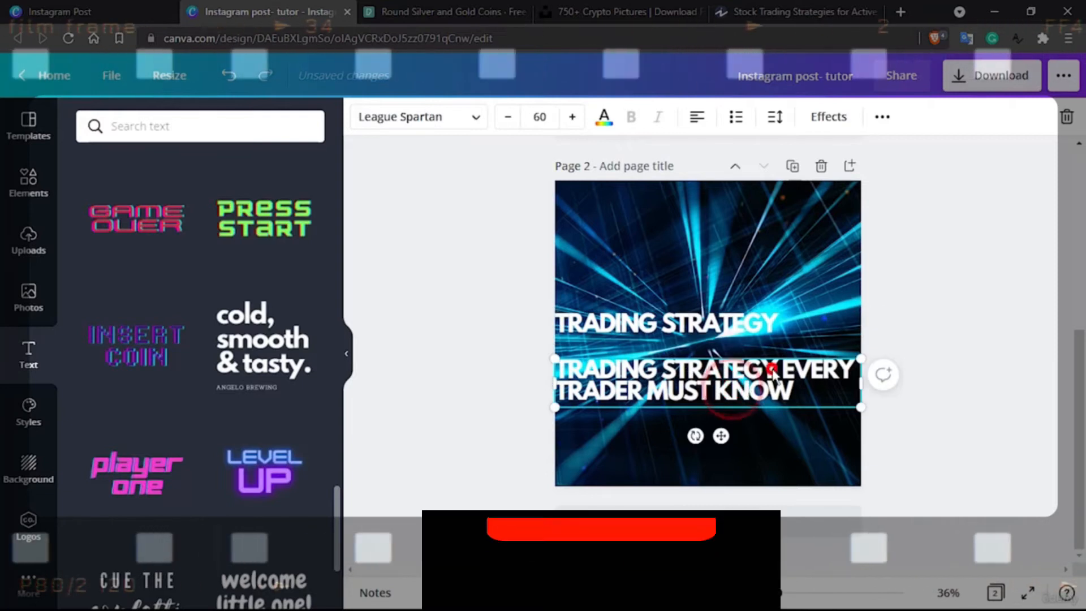
{"action": "double_click", "coordinate": [776, 364]}
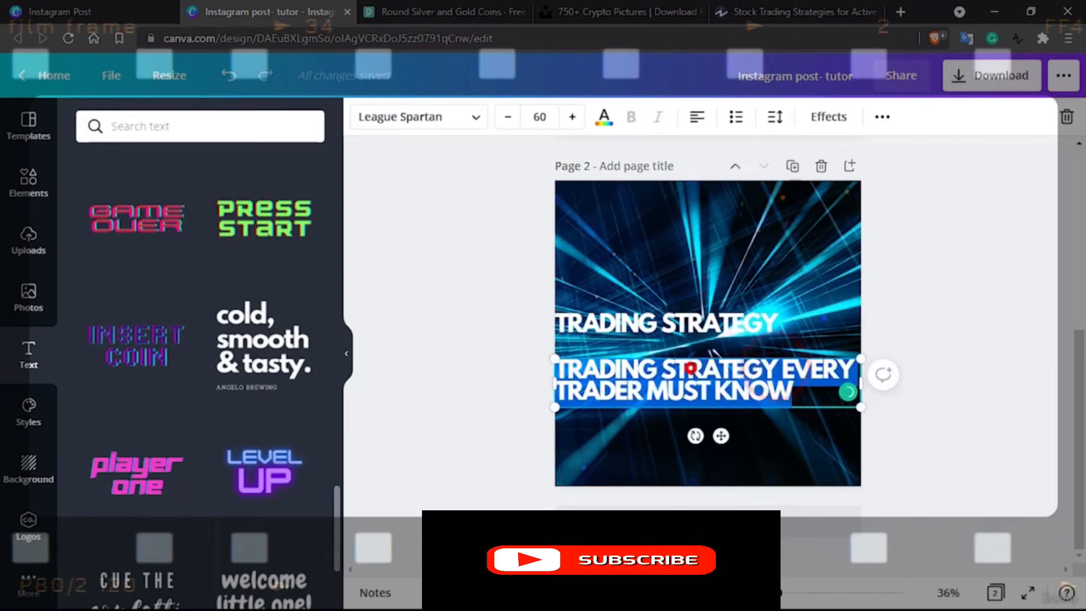
{"action": "left_click", "coordinate": [691, 368]}
{"action": "double_click", "coordinate": [750, 371]}
{"action": "key", "text": "BackSpace"}
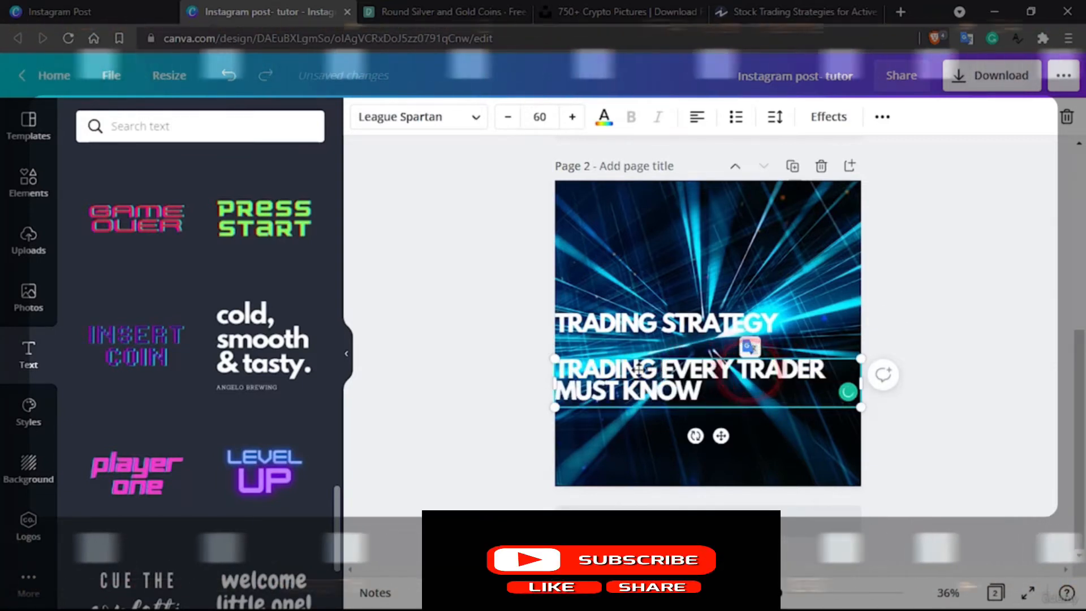
{"action": "double_click", "coordinate": [618, 369]}
{"action": "key", "text": "BackSpace"}
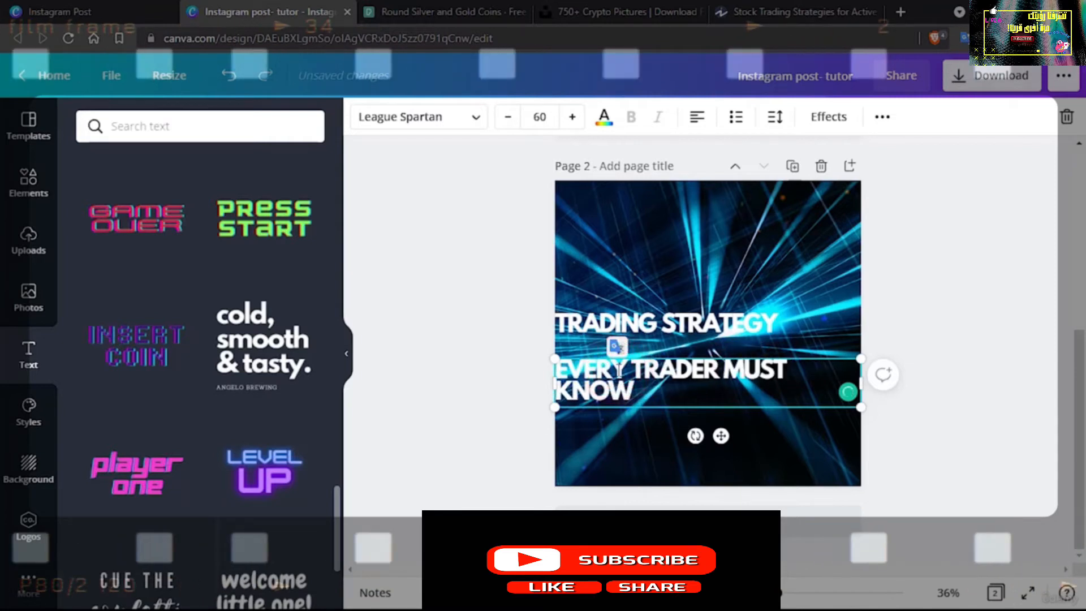
Move both heading lines to the top of page 2, one under the other, and centre-align their text
{"action": "left_click_drag", "start_coordinate": [723, 315], "coordinate": [724, 192]}
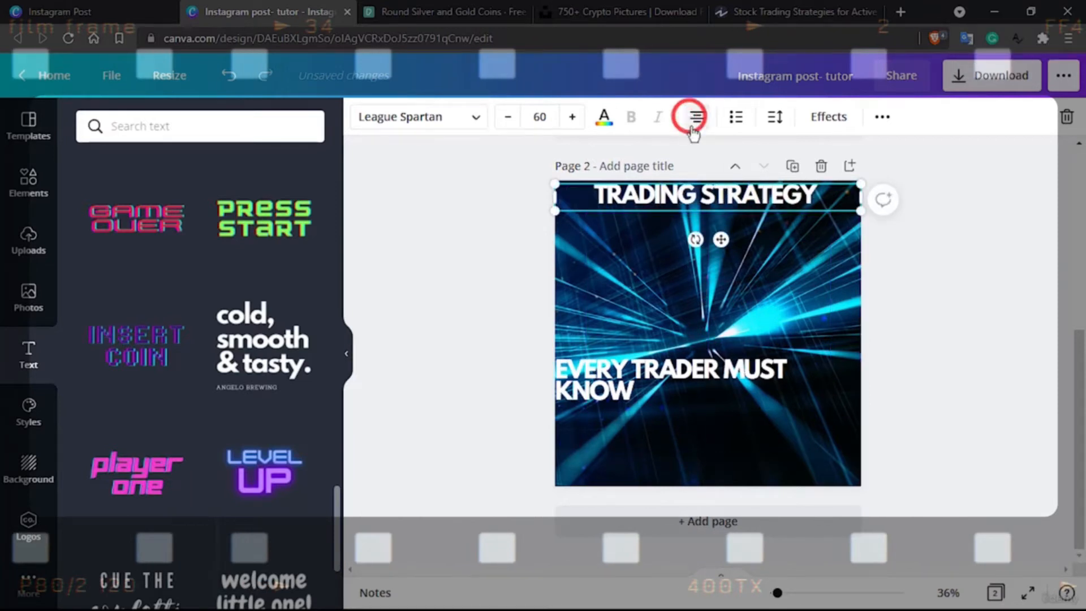
{"action": "left_click_drag", "start_coordinate": [722, 369], "coordinate": [721, 222]}
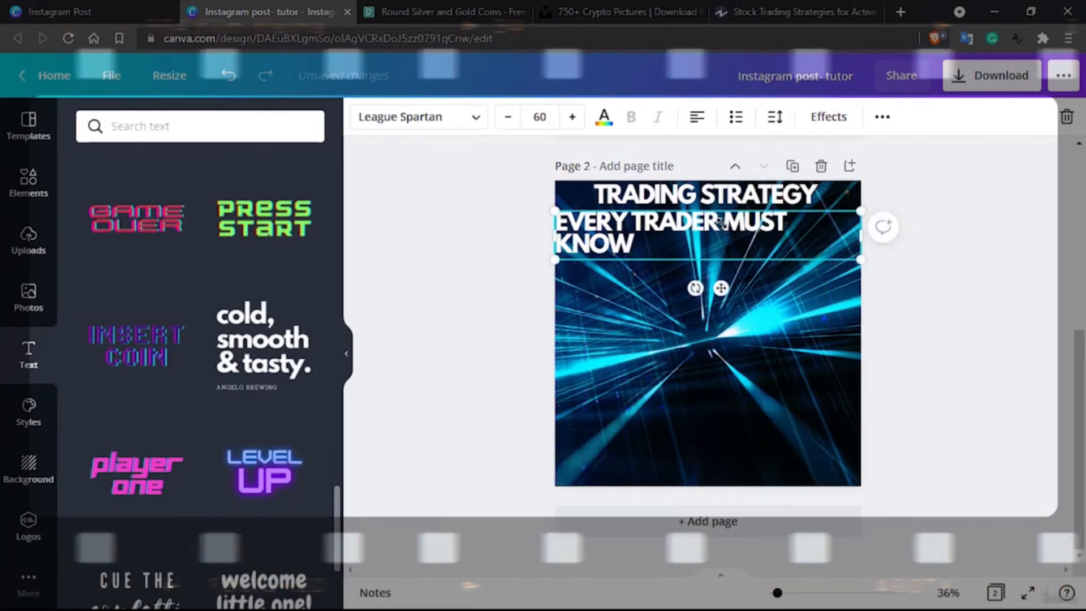
{"action": "left_click", "coordinate": [700, 116]}
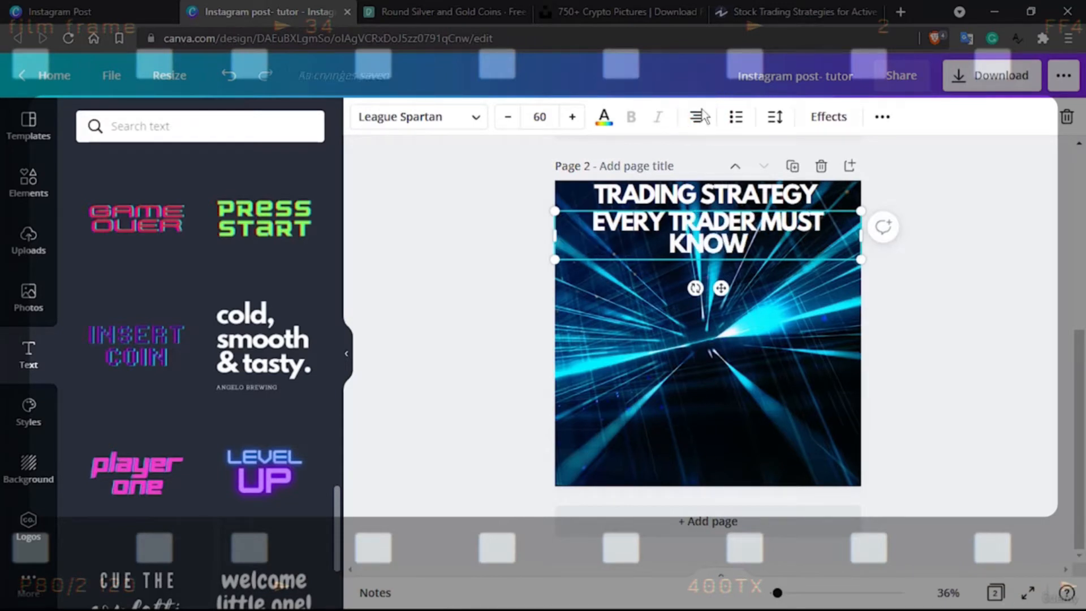
Reduce the font size of "EVERY TRADER MUST KNOW" slightly so it fits on a single line within the page width
{"action": "left_click", "coordinate": [508, 117]}
{"action": "left_click", "coordinate": [508, 117]}
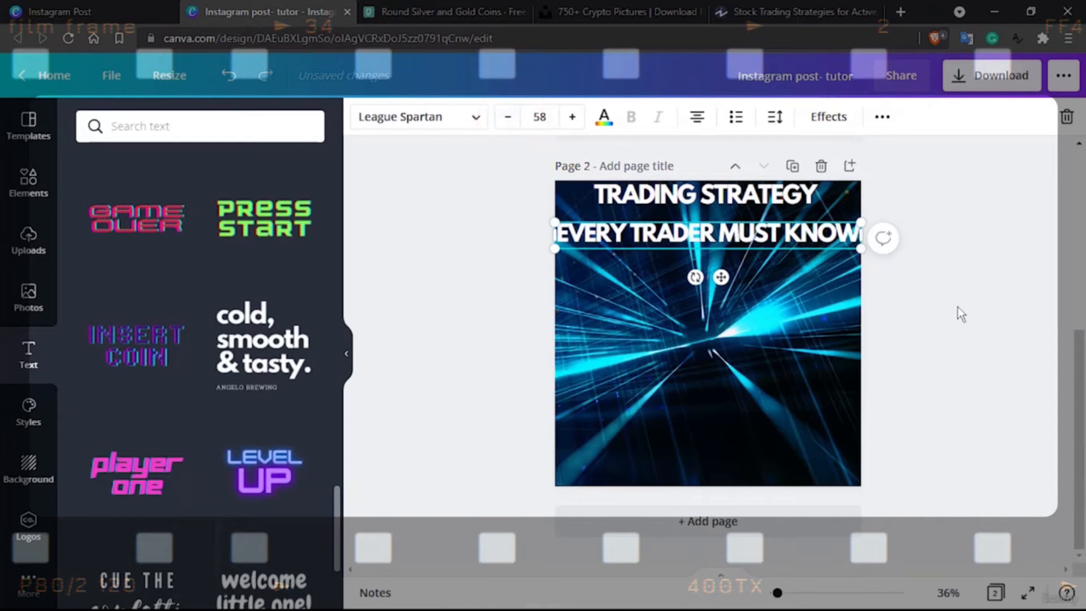
{"action": "left_click", "coordinate": [508, 116]}
{"action": "left_click", "coordinate": [508, 117]}
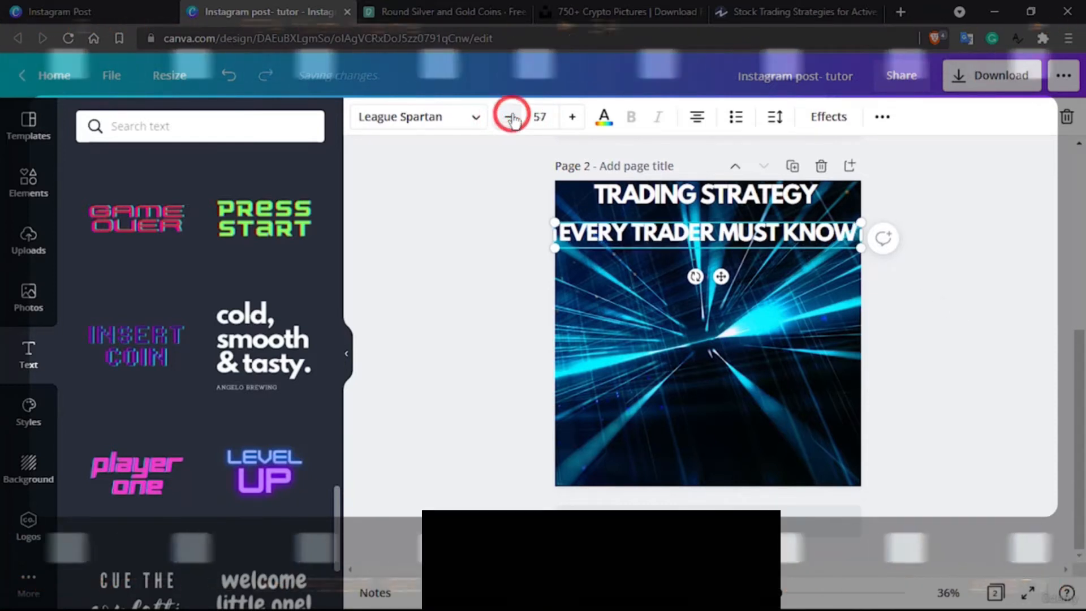
{"action": "left_click", "coordinate": [1012, 308]}
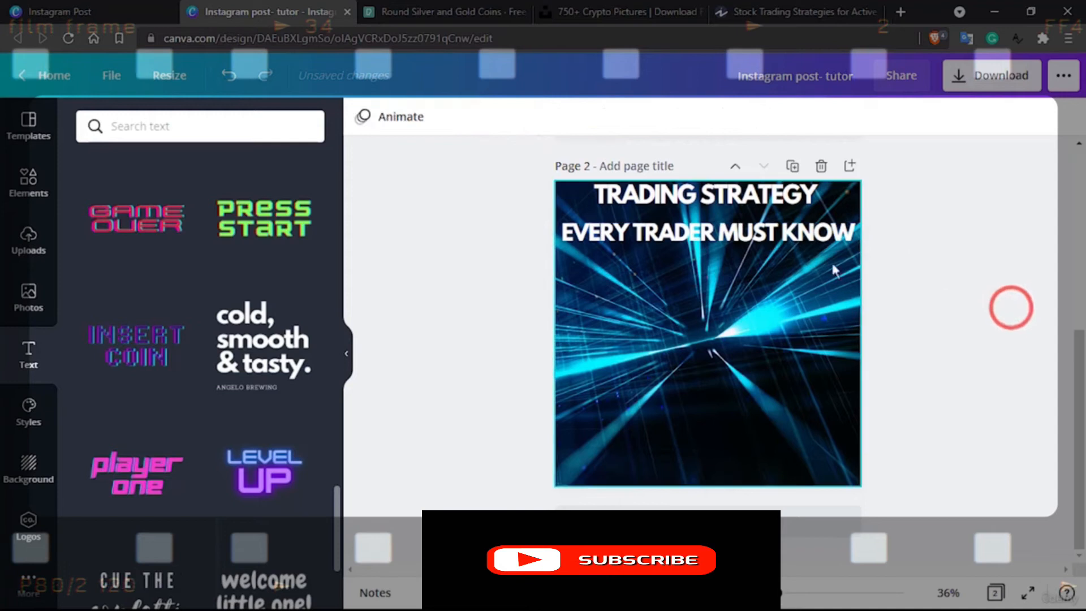
Move "TRADING STRATEGY" down slightly so it sits close above the second heading line
{"action": "left_click", "coordinate": [713, 195]}
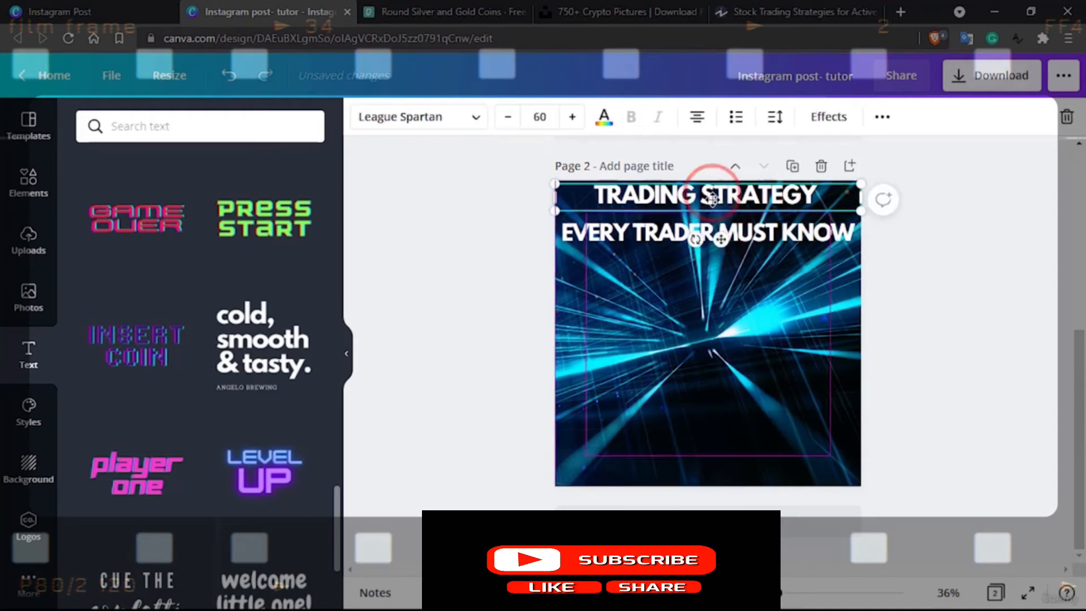
{"action": "left_click_drag", "start_coordinate": [712, 197], "coordinate": [712, 208]}
{"action": "left_click", "coordinate": [914, 250]}
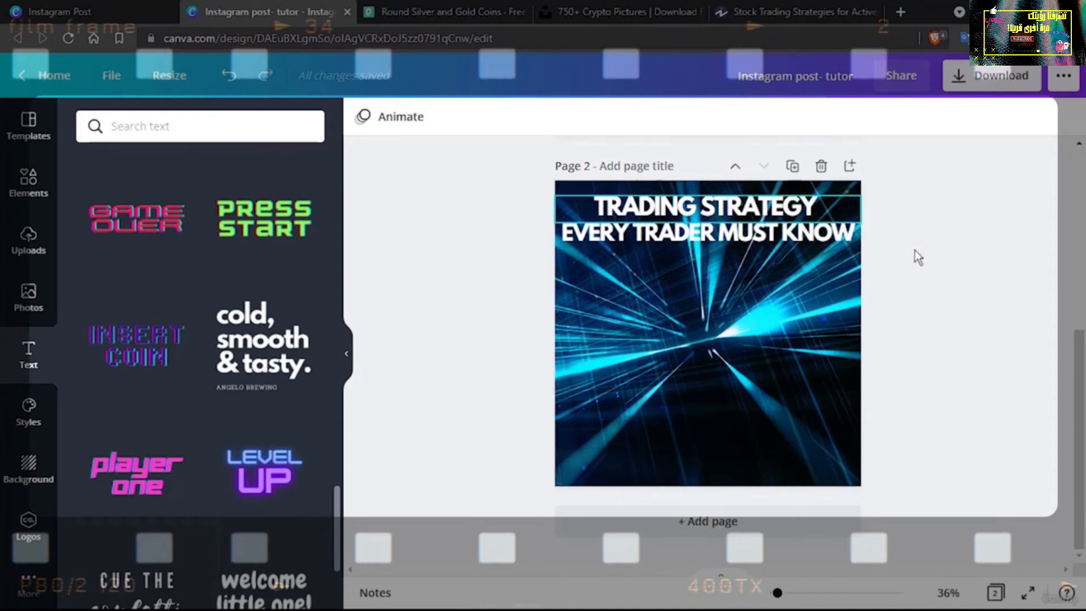
{"action": "left_click", "coordinate": [1002, 300]}
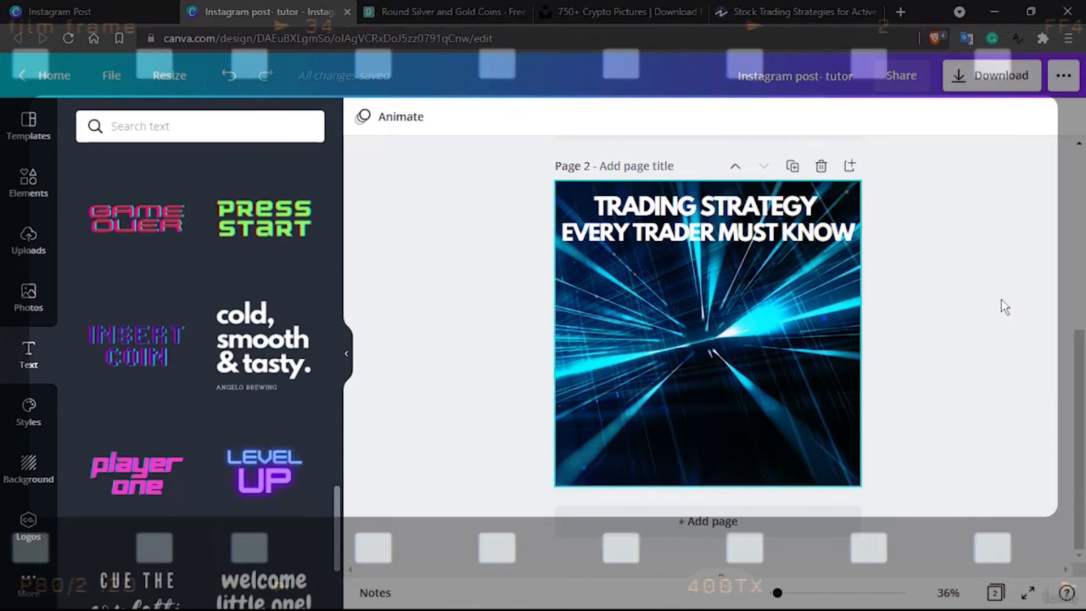
{"action": "left_click", "coordinate": [791, 327]}
{"action": "left_click", "coordinate": [718, 378]}
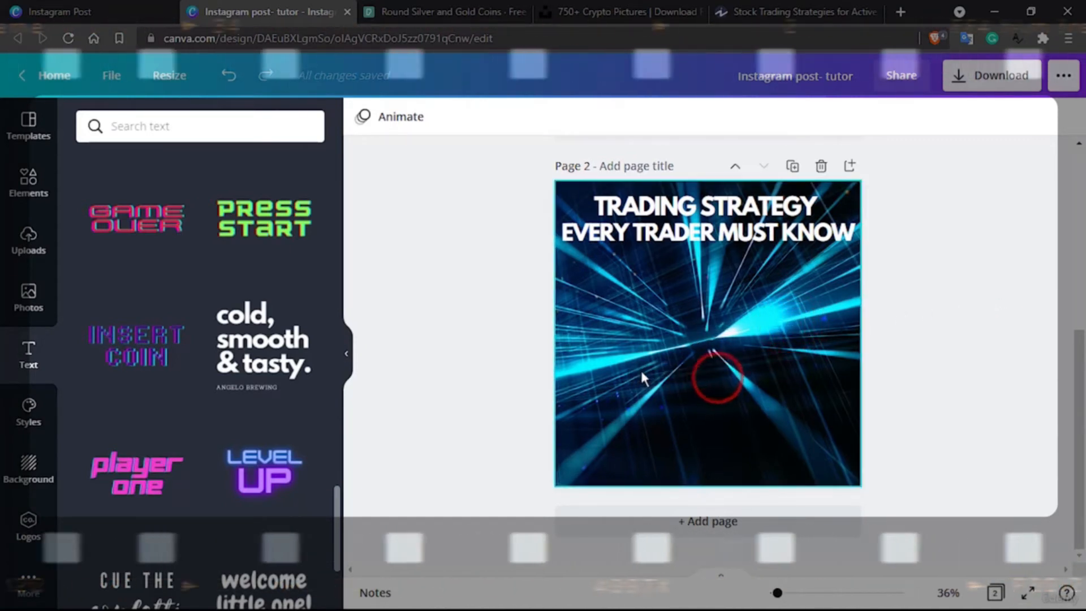
{"action": "left_click", "coordinate": [750, 389]}
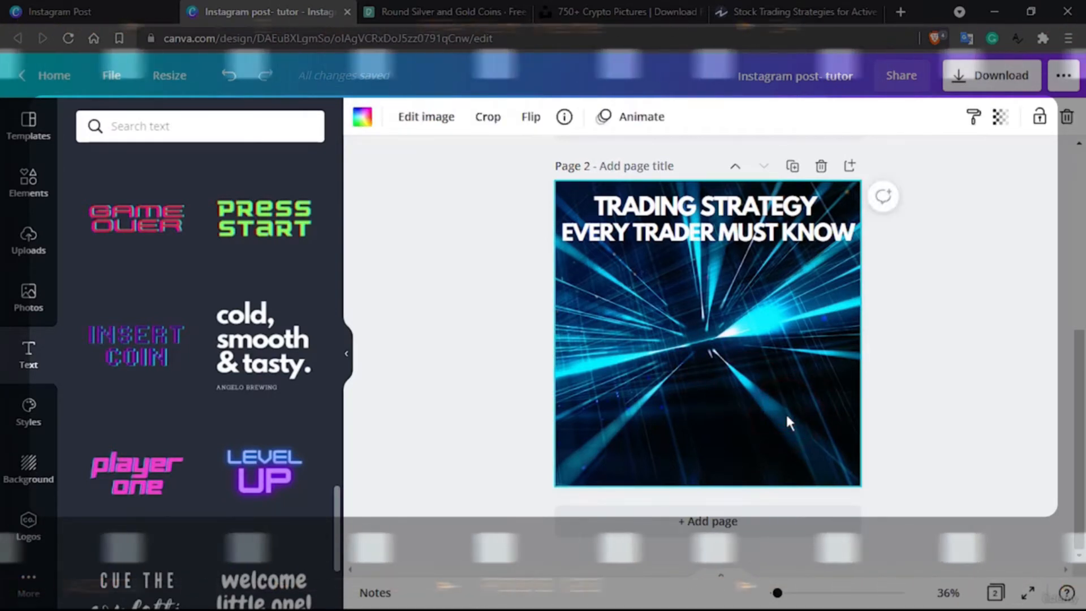
{"action": "key", "text": "Delete"}
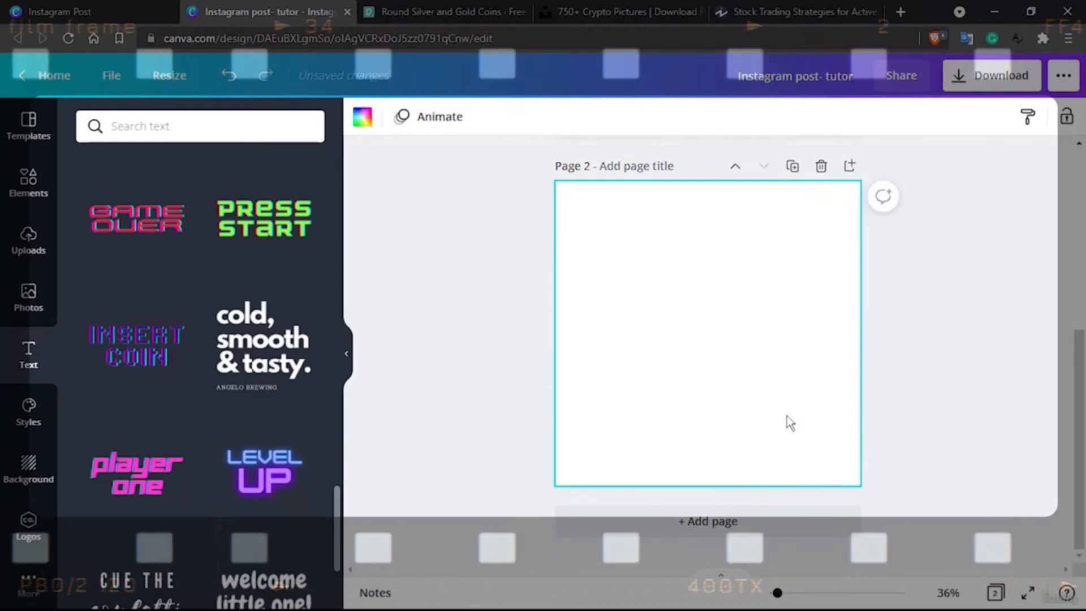
{"action": "key", "text": "ctrl+z"}
{"action": "left_click", "coordinate": [785, 412]}
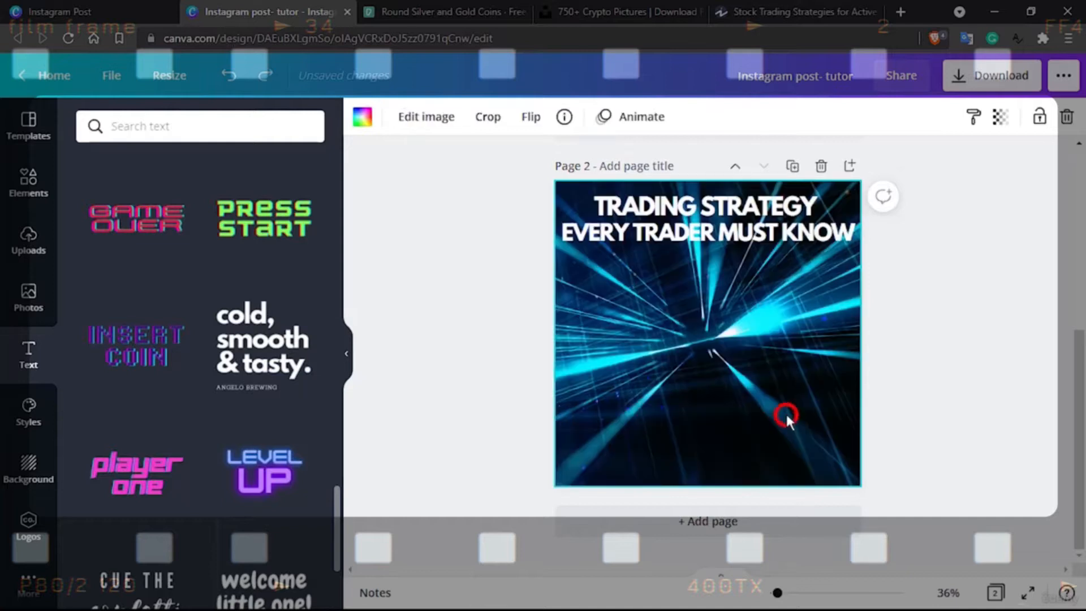
{"action": "left_click", "coordinate": [803, 224]}
{"action": "left_click", "coordinate": [767, 188]}
{"action": "left_click", "coordinate": [771, 204]}
{"action": "left_click", "coordinate": [794, 357]}
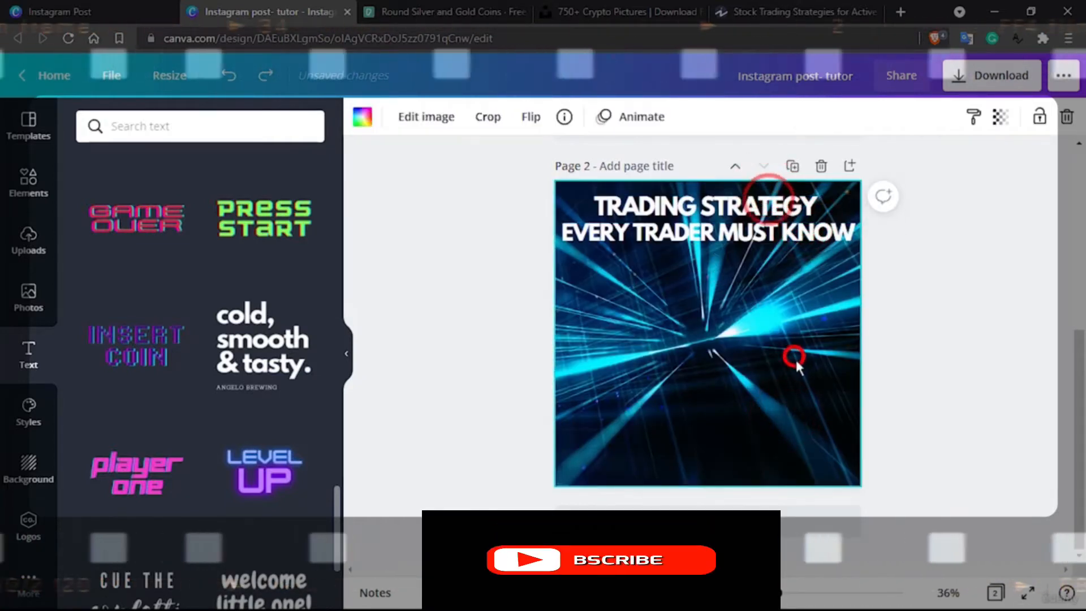
{"action": "left_click", "coordinate": [812, 404]}
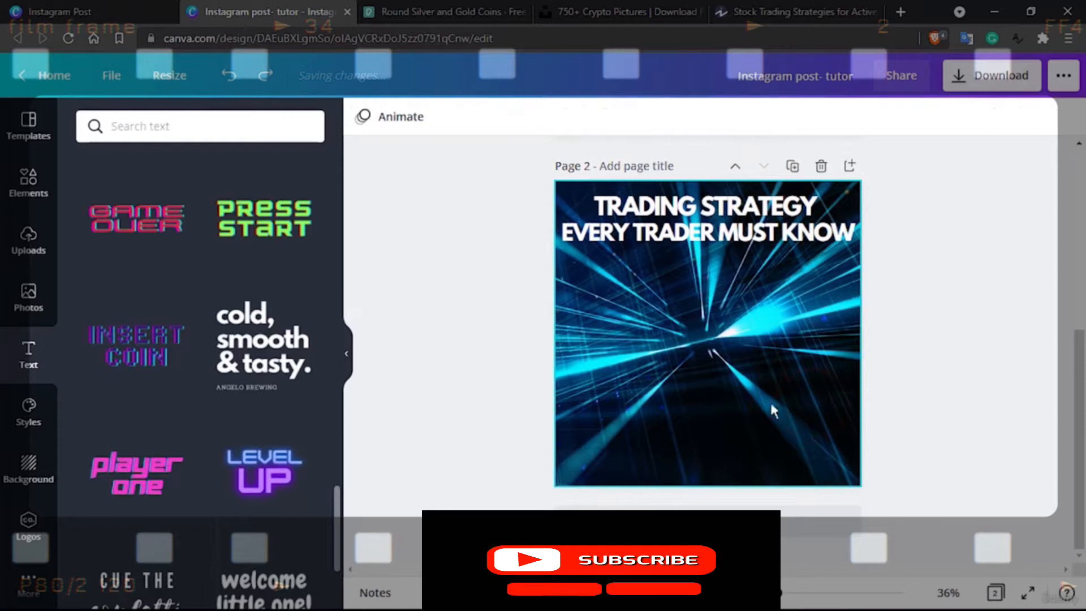
{"action": "right_click", "coordinate": [746, 403]}
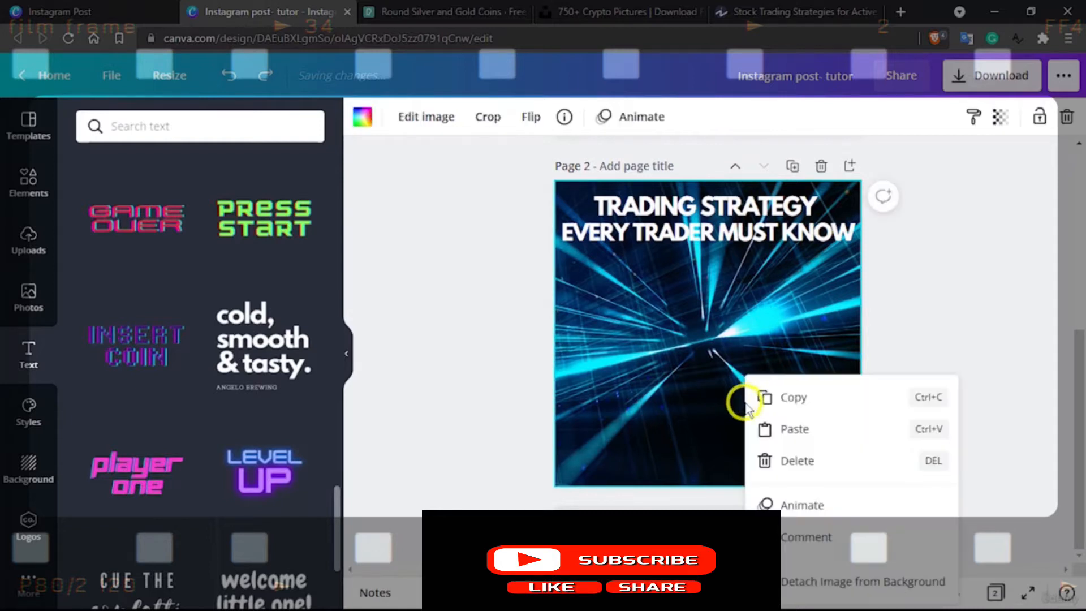
{"action": "left_click", "coordinate": [786, 459]}
{"action": "left_click", "coordinate": [685, 229]}
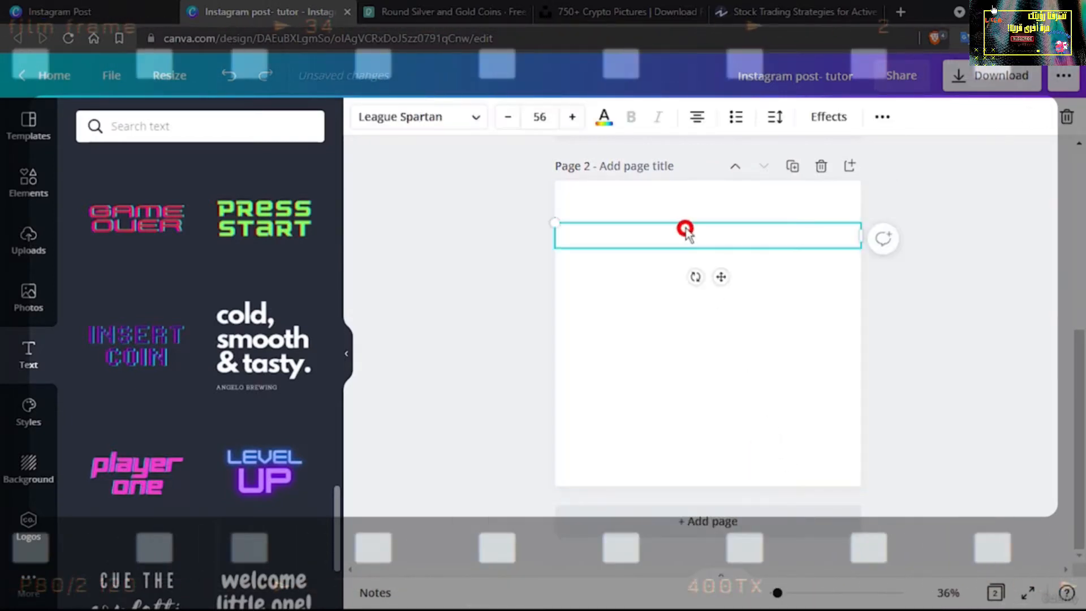
{"action": "left_click", "coordinate": [712, 365]}
{"action": "key", "text": "ctrl+z"}
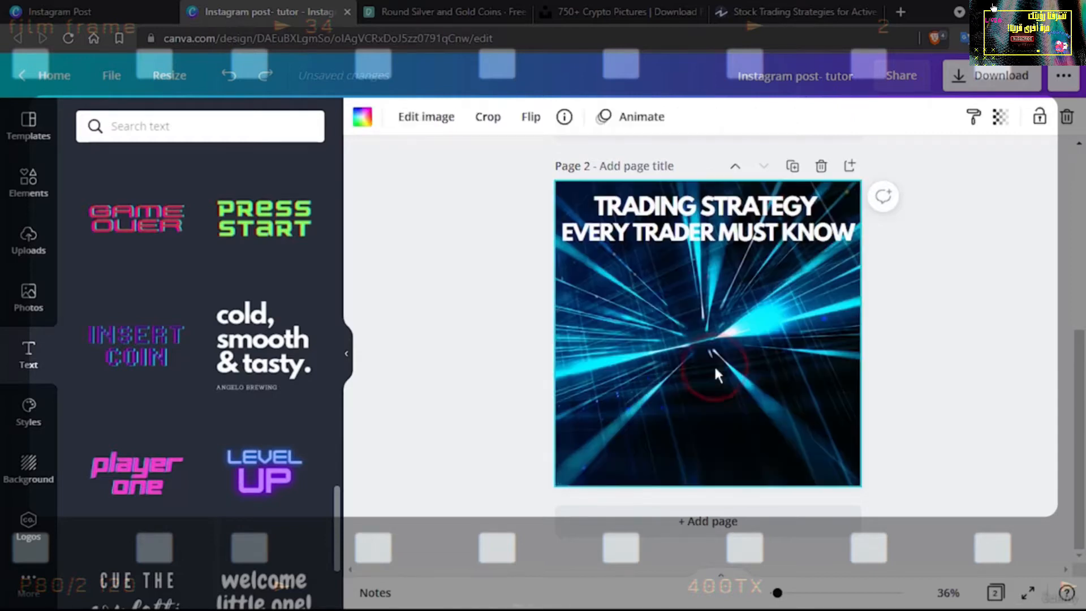
Replace page 2's background with the dark-blue network photo from the crypto photos and reposition its crop towards the image's left part
{"action": "left_click", "coordinate": [16, 193]}
{"action": "left_click_drag", "start_coordinate": [238, 327], "coordinate": [562, 269]}
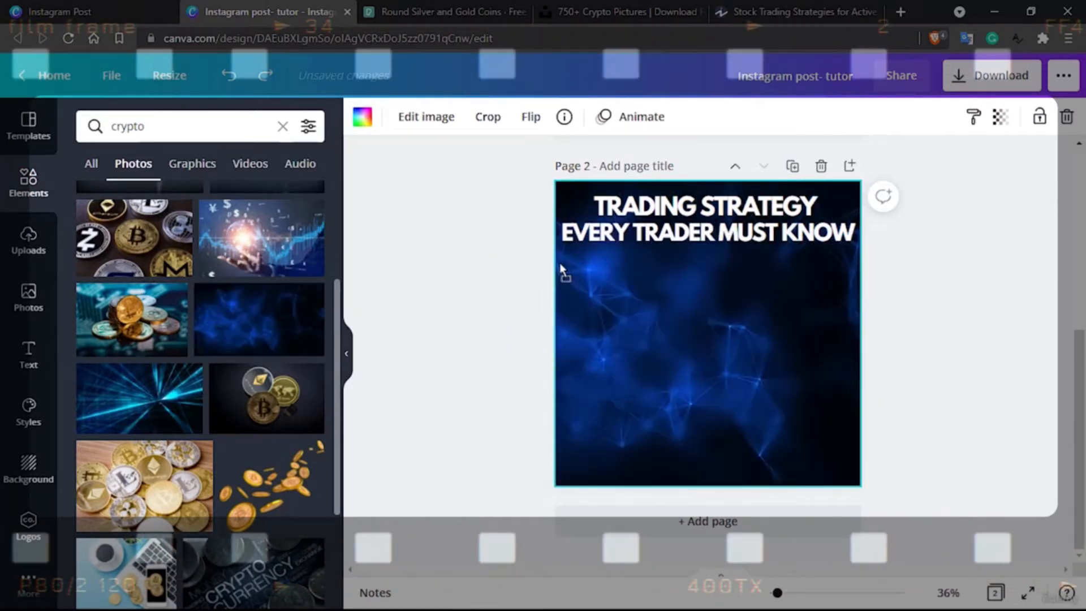
{"action": "double_click", "coordinate": [705, 335]}
{"action": "left_click_drag", "start_coordinate": [704, 335], "coordinate": [652, 345]}
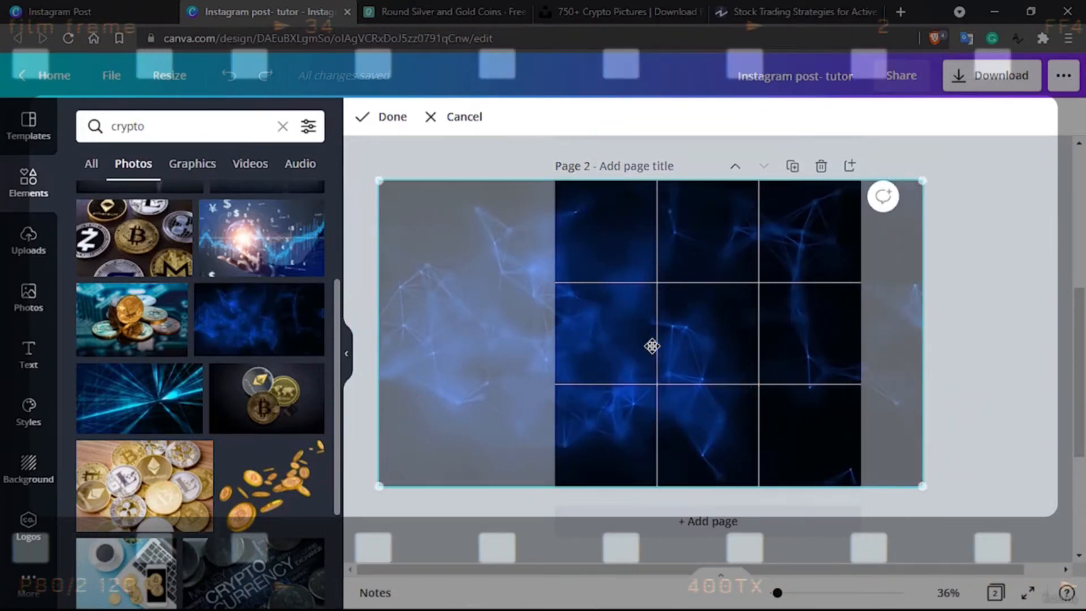
{"action": "left_click", "coordinate": [383, 117]}
{"action": "double_click", "coordinate": [679, 371]}
{"action": "left_click_drag", "start_coordinate": [678, 371], "coordinate": [833, 374]}
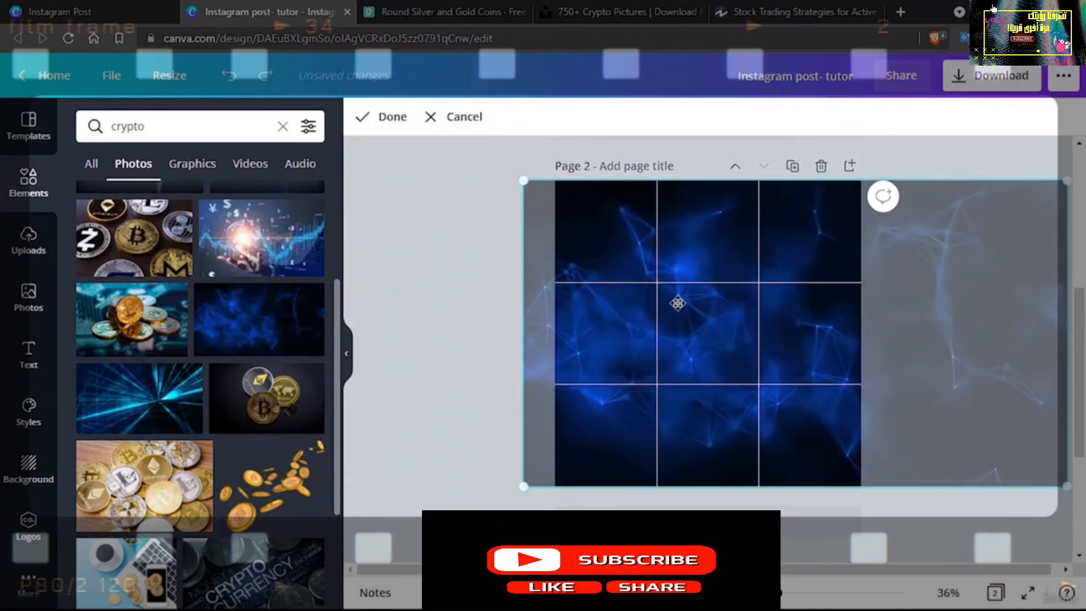
{"action": "left_click", "coordinate": [417, 185]}
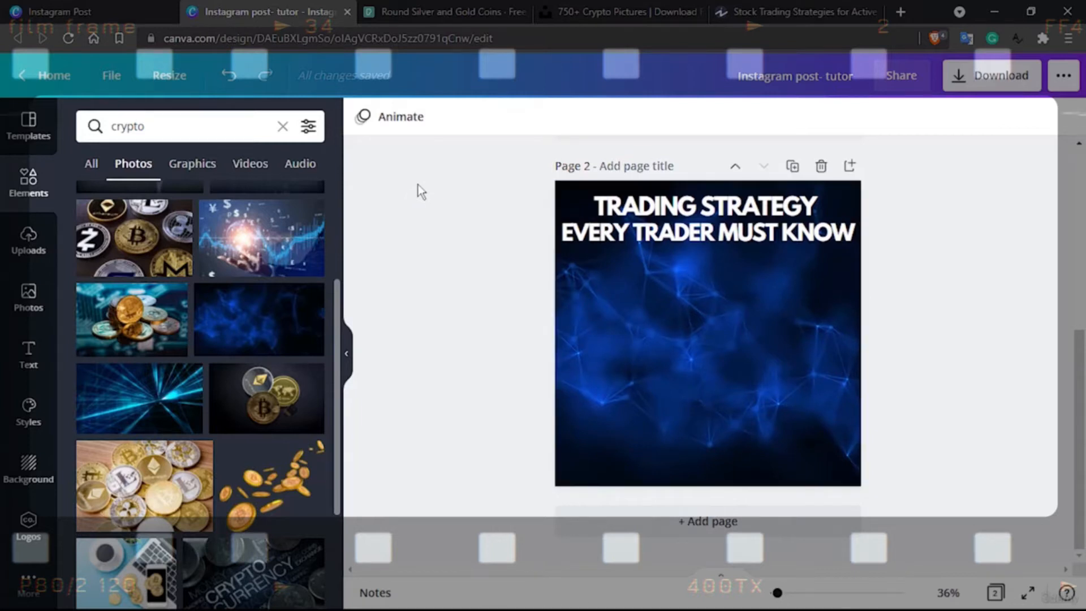
Search the elements for "rectangle" and limit the results to graphics
{"action": "double_click", "coordinate": [135, 116]}
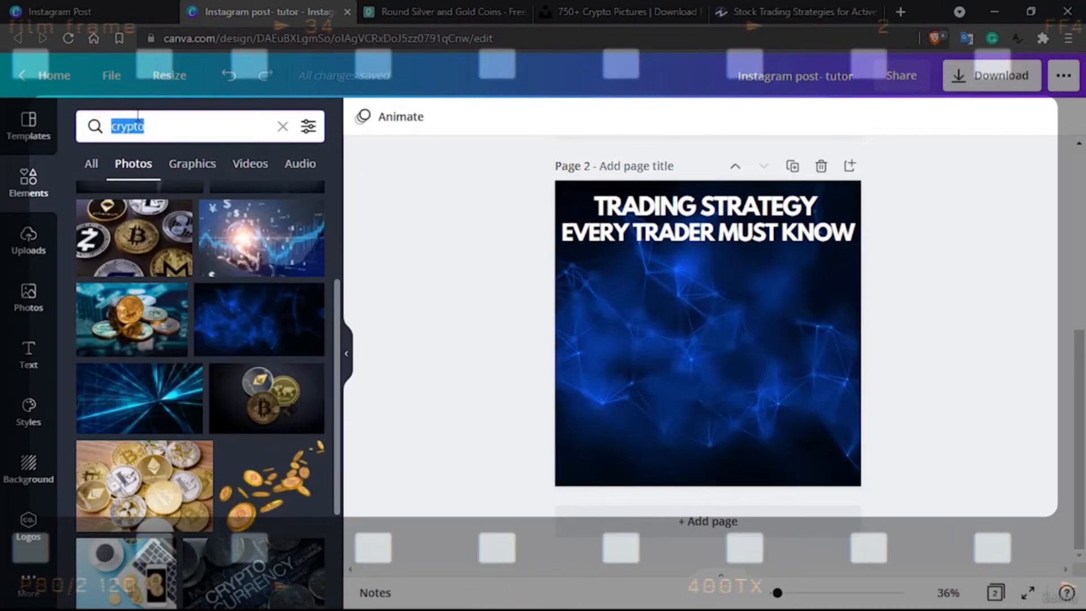
{"action": "type", "text": "rectangle"}
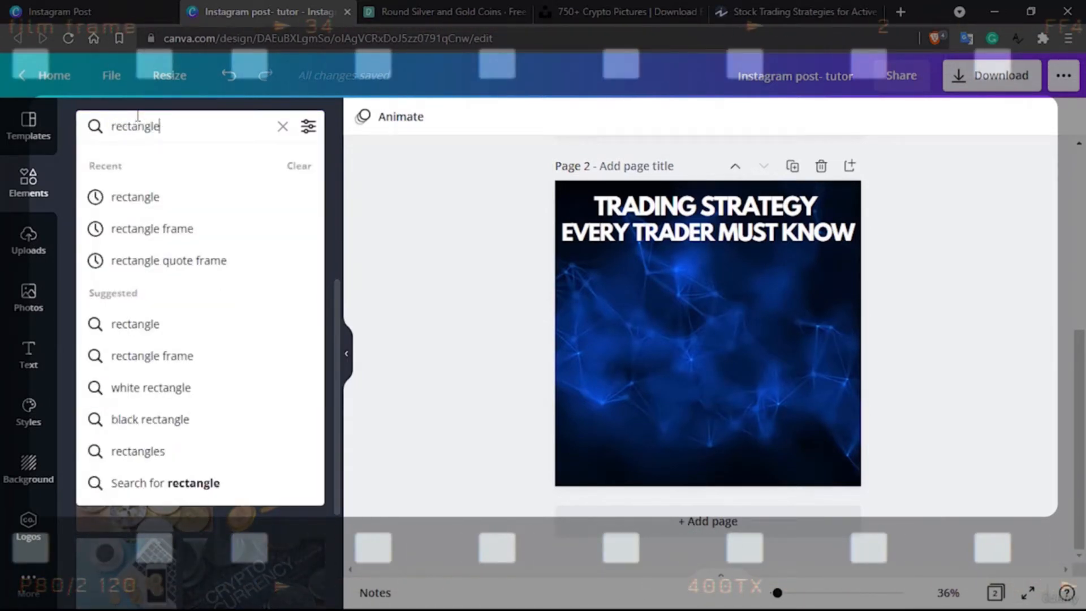
{"action": "left_click", "coordinate": [164, 323]}
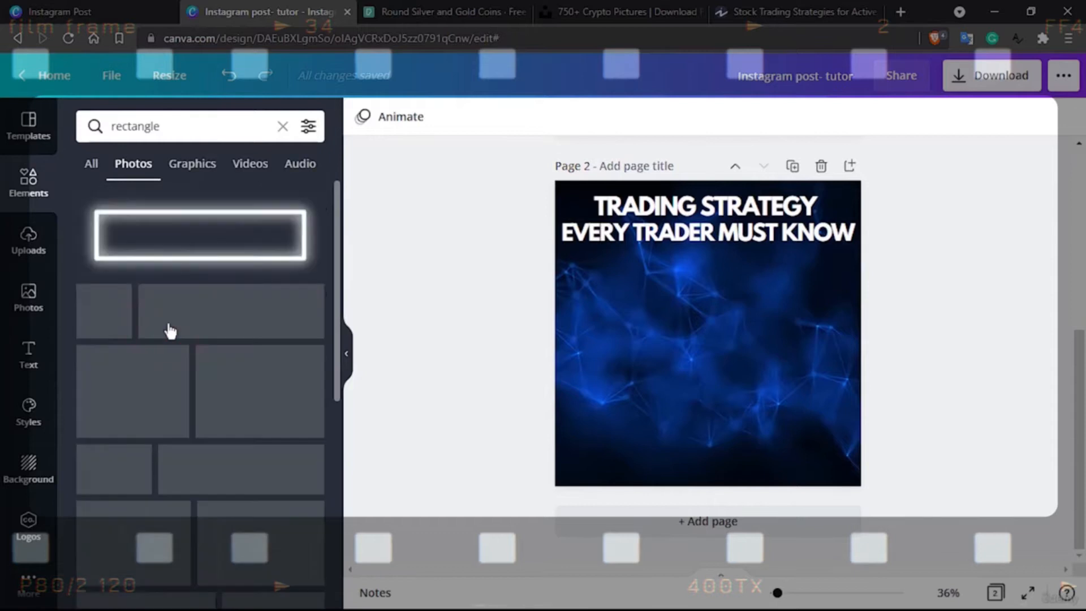
{"action": "left_click", "coordinate": [206, 166]}
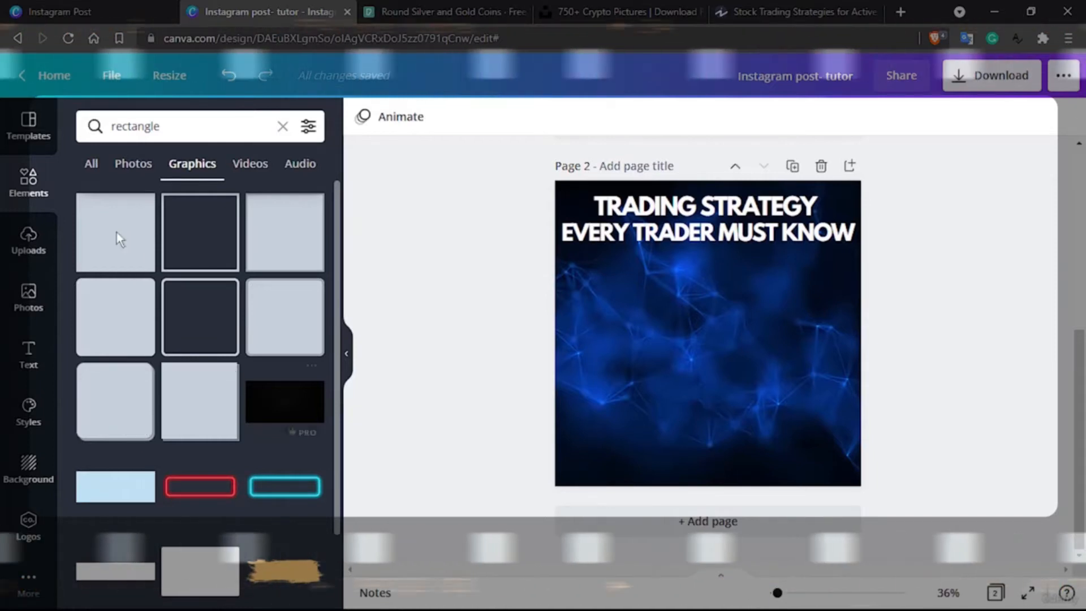
{"action": "left_click", "coordinate": [275, 306]}
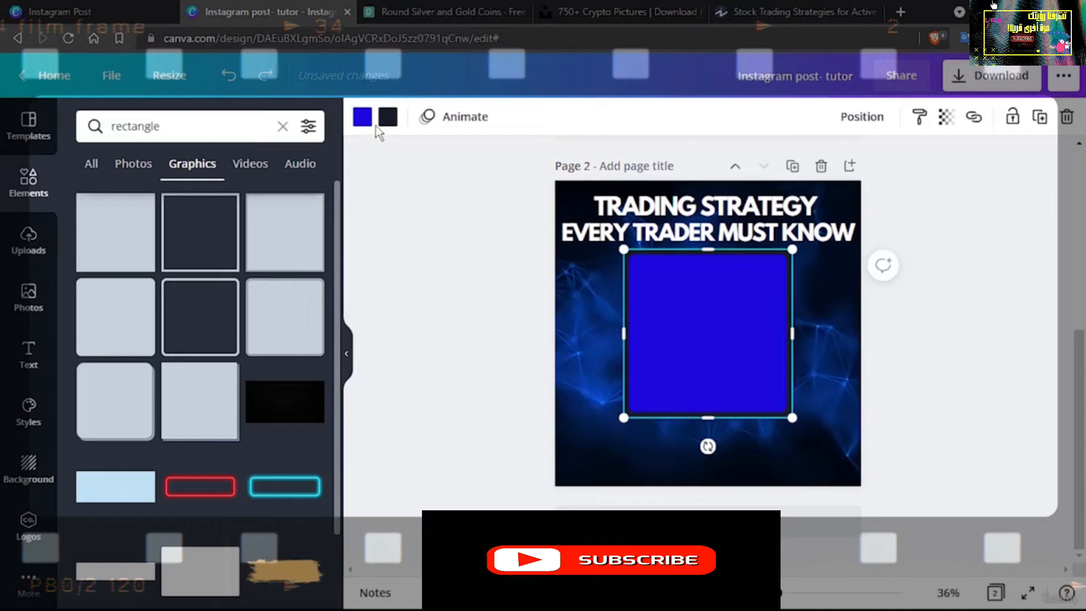
{"action": "key", "text": "Delete"}
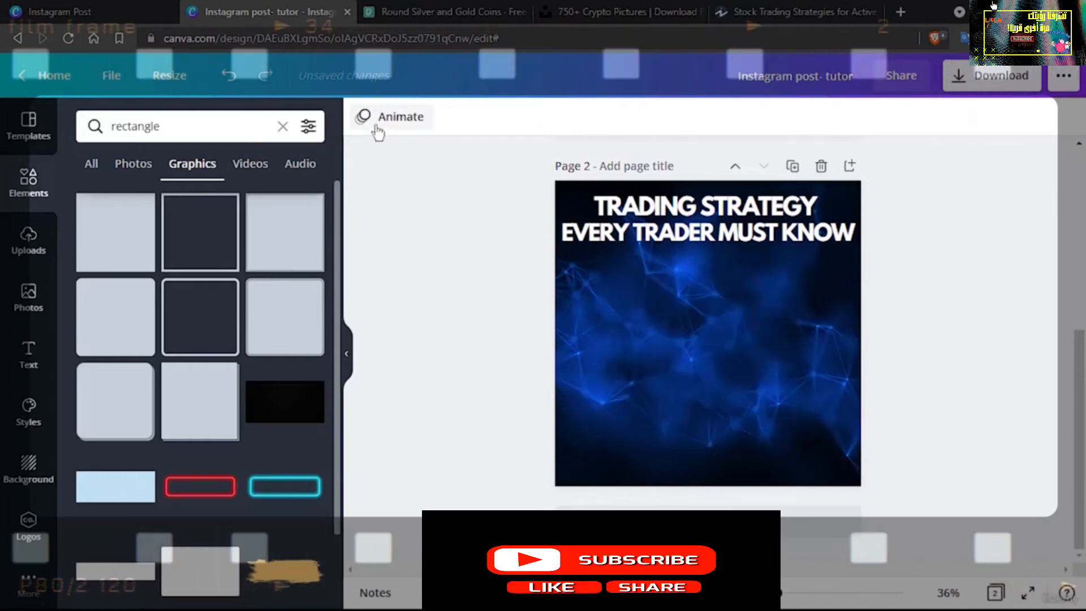
{"action": "left_click", "coordinate": [117, 233]}
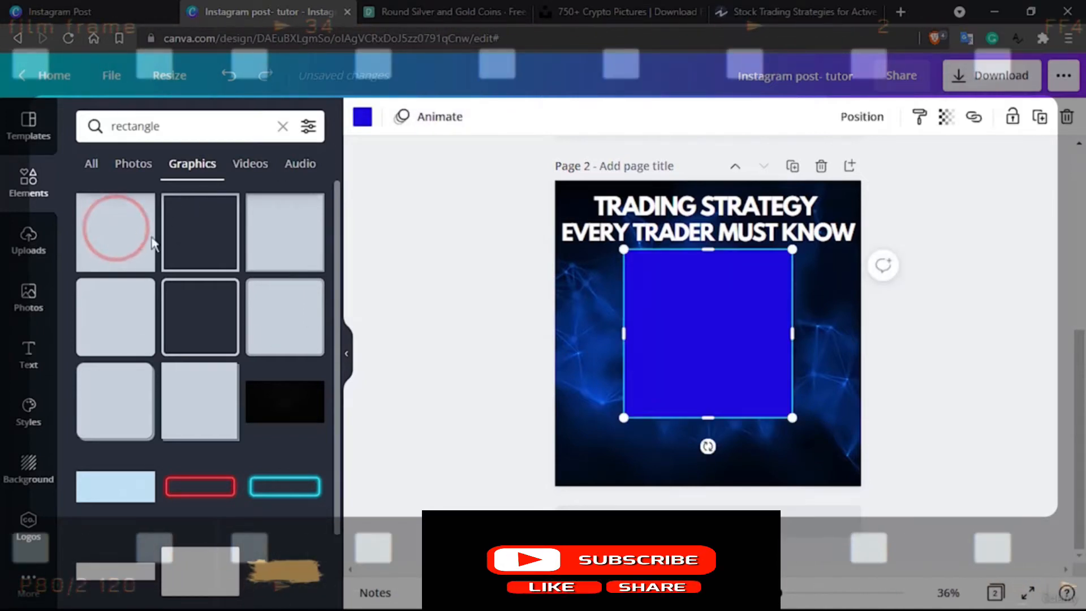
{"action": "key", "text": "Delete"}
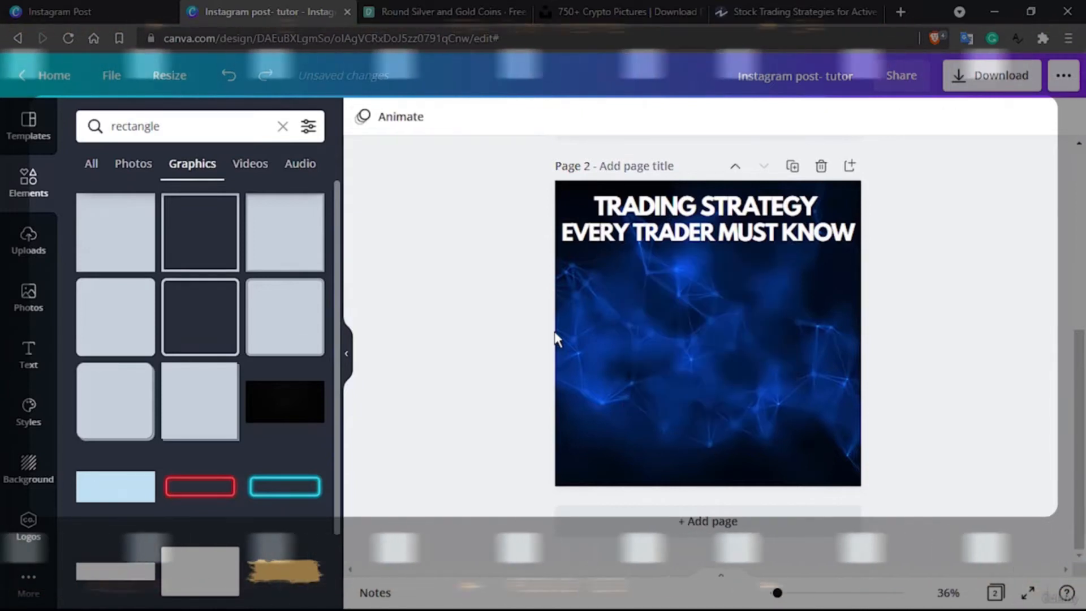
Add a borderless rounded rectangle to page 2 and fill it white
{"action": "left_click", "coordinate": [110, 311]}
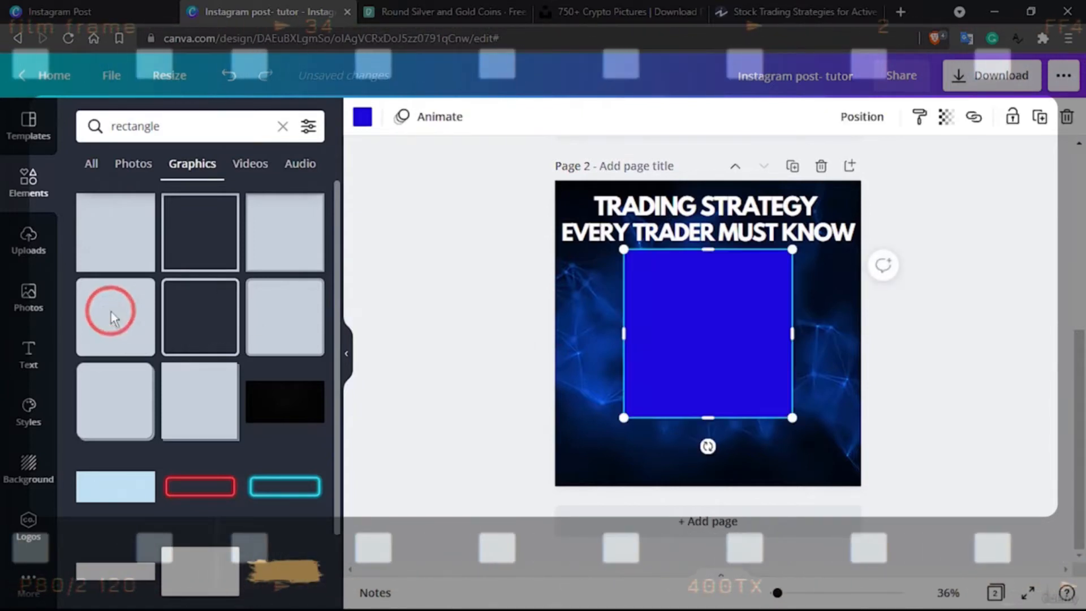
{"action": "left_click", "coordinate": [362, 117]}
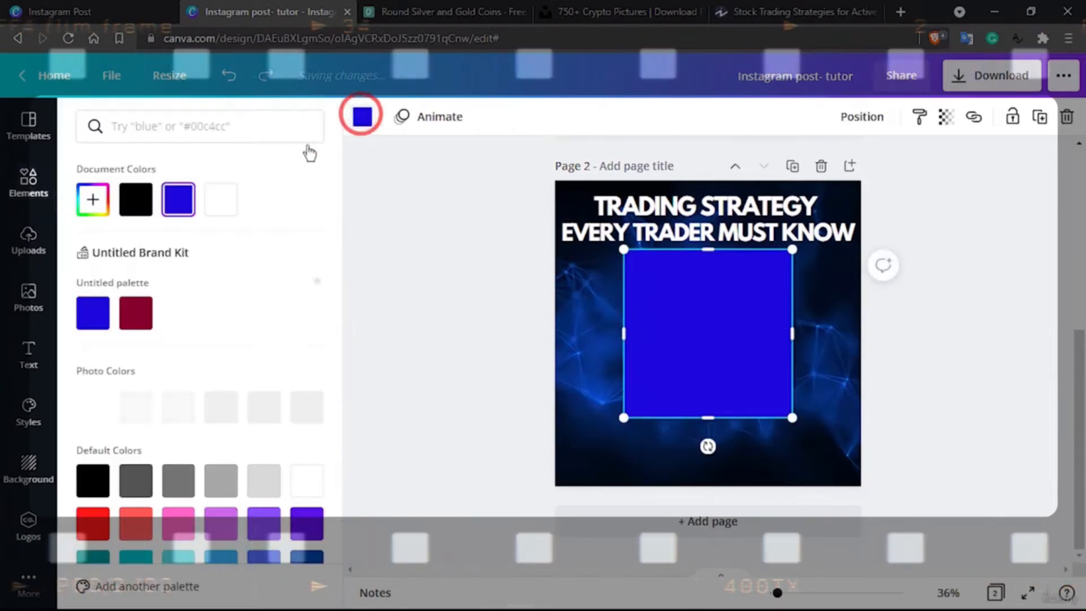
{"action": "left_click", "coordinate": [220, 199]}
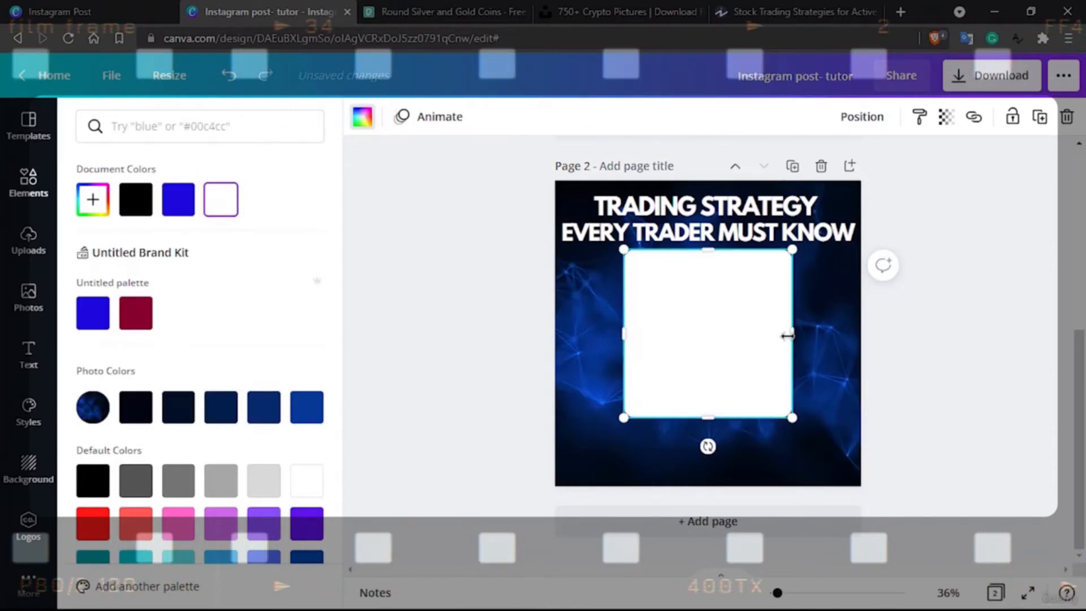
Resize the white rectangle to a bar about 855 × 173 and place it just beneath the heading, against the page's right edge
{"action": "left_click", "coordinate": [707, 418]}
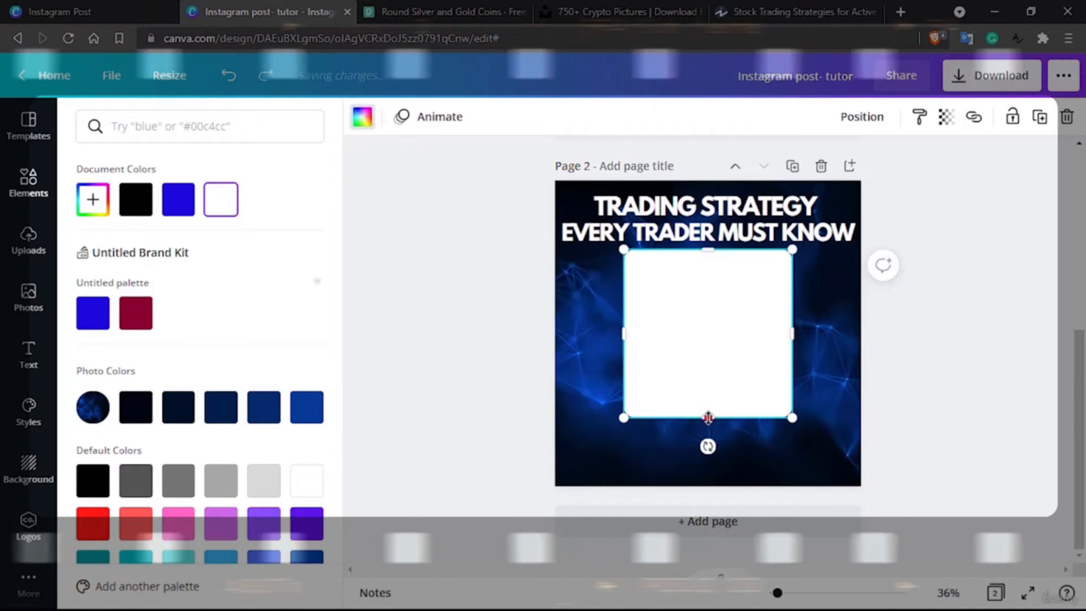
{"action": "left_click_drag", "start_coordinate": [702, 333], "coordinate": [712, 290]}
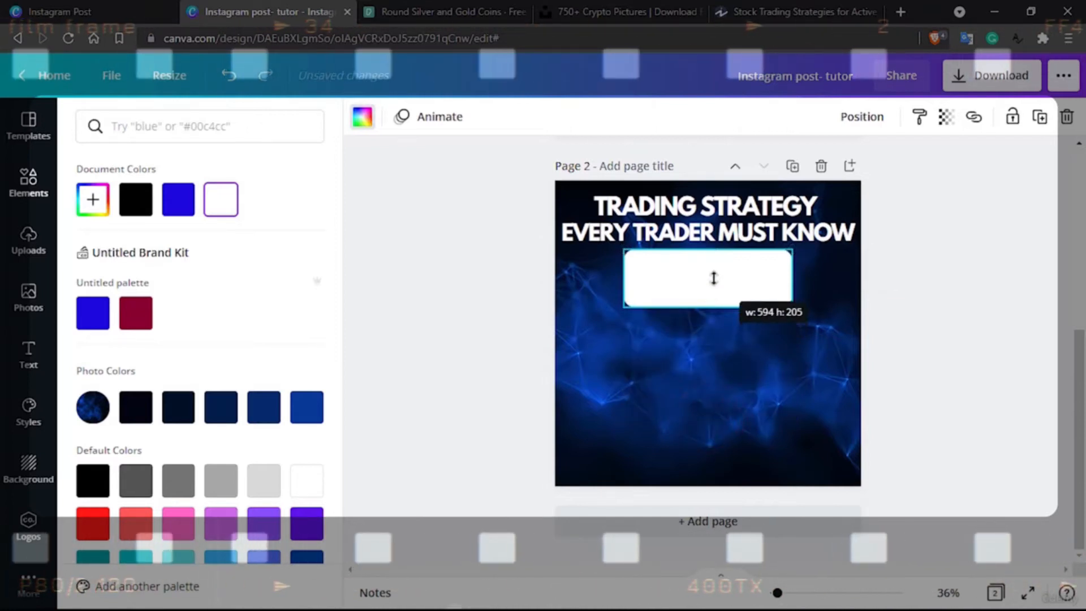
{"action": "left_click_drag", "start_coordinate": [730, 272], "coordinate": [771, 279]}
{"action": "left_click_drag", "start_coordinate": [649, 294], "coordinate": [560, 292]}
{"action": "mouse_move", "coordinate": [704, 316]}
{"action": "left_mouse_down"}
{"action": "mouse_move", "coordinate": [705, 302]}
{"action": "mouse_move", "coordinate": [708, 318]}
{"action": "left_mouse_up"}
{"action": "left_click_drag", "start_coordinate": [704, 259], "coordinate": [708, 271]}
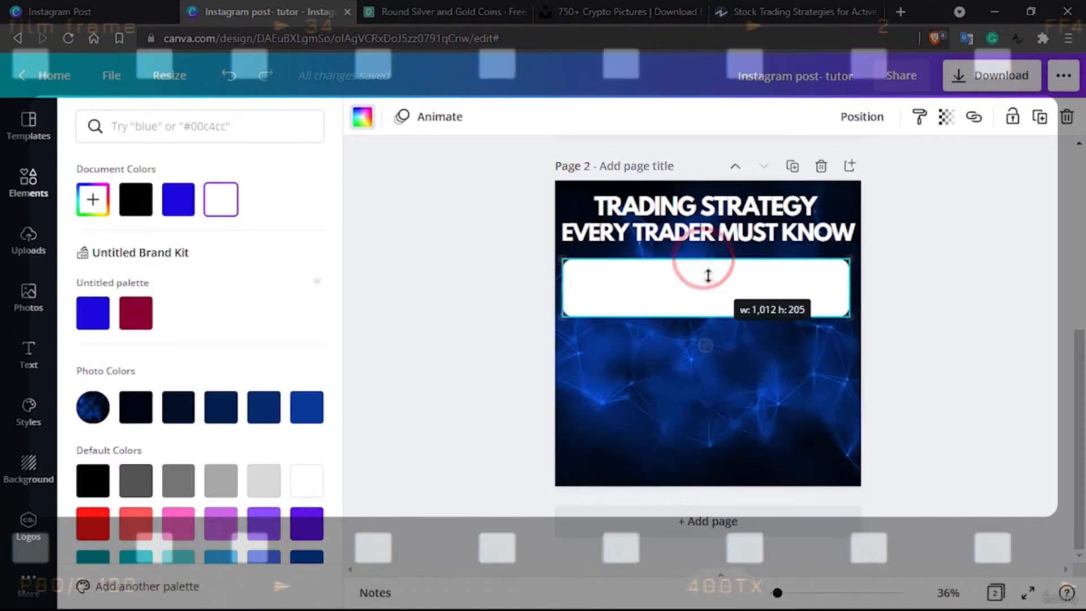
{"action": "left_click_drag", "start_coordinate": [844, 265], "coordinate": [803, 277]}
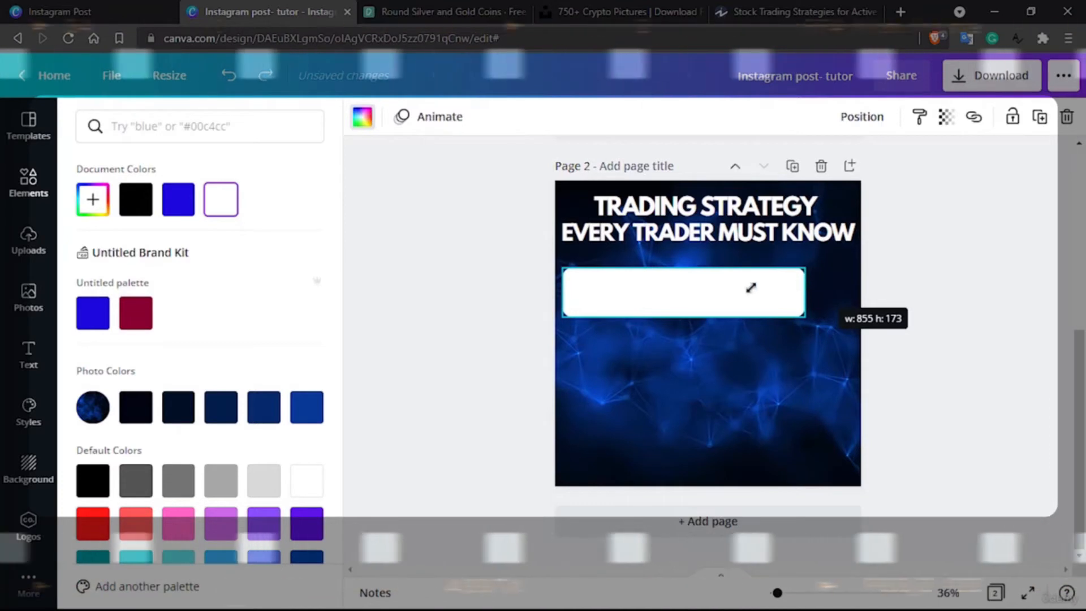
{"action": "left_click_drag", "start_coordinate": [709, 293], "coordinate": [742, 273]}
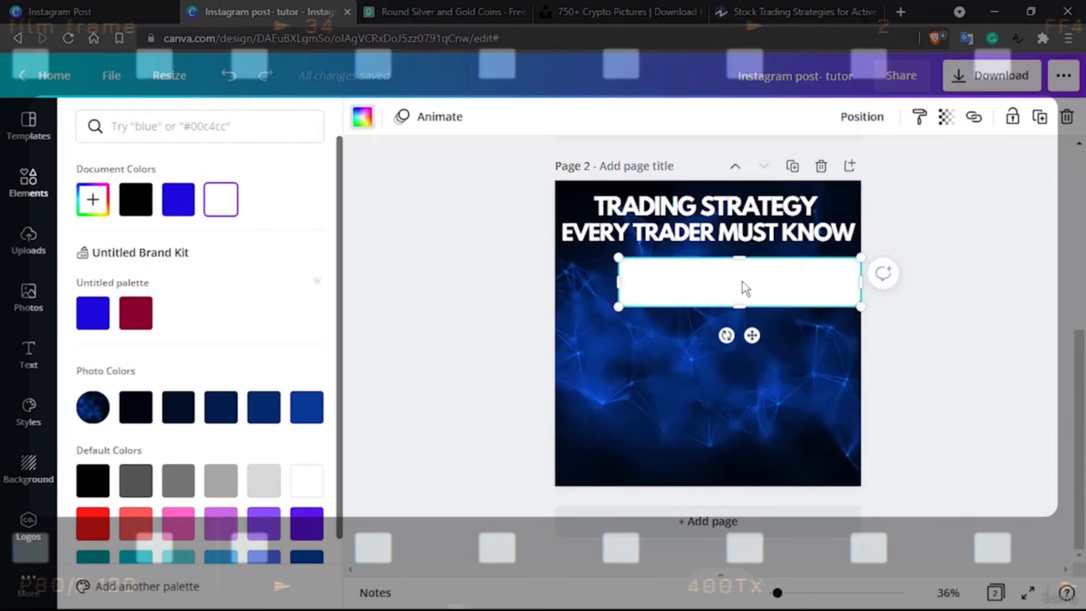
Search the graphics for "circle", add the plain solid circle to page 2 and fill it white
{"action": "left_click", "coordinate": [31, 127]}
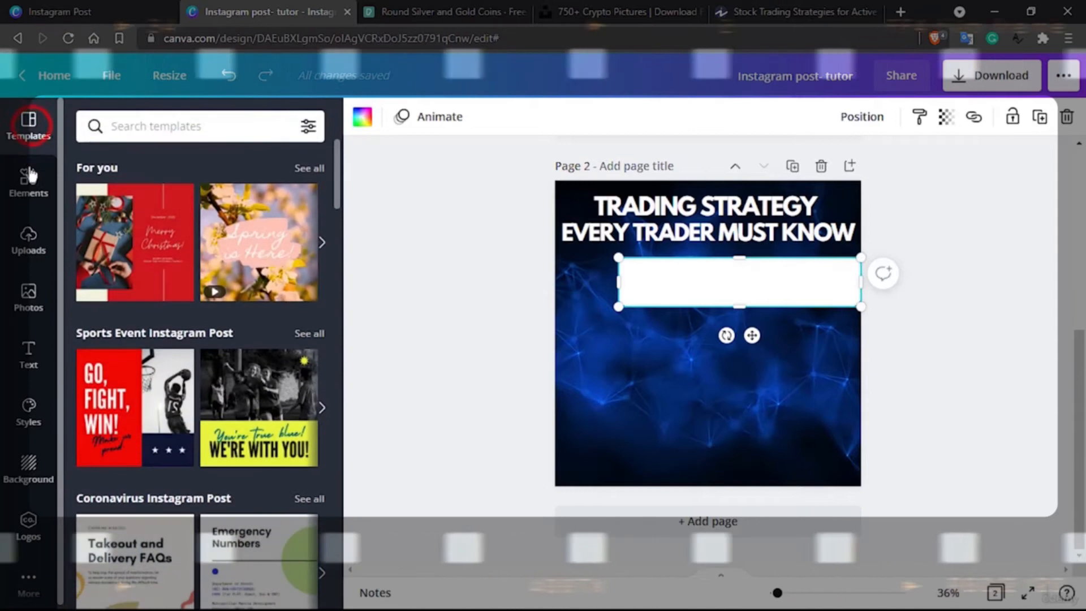
{"action": "left_click", "coordinate": [28, 178]}
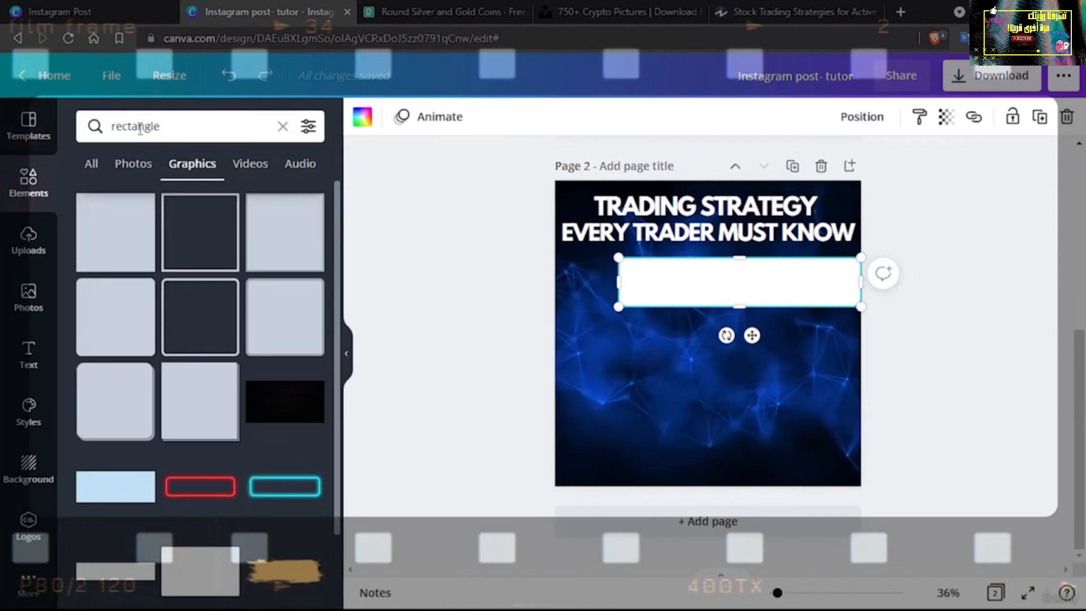
{"action": "double_click", "coordinate": [121, 126]}
{"action": "type", "text": "circle"}
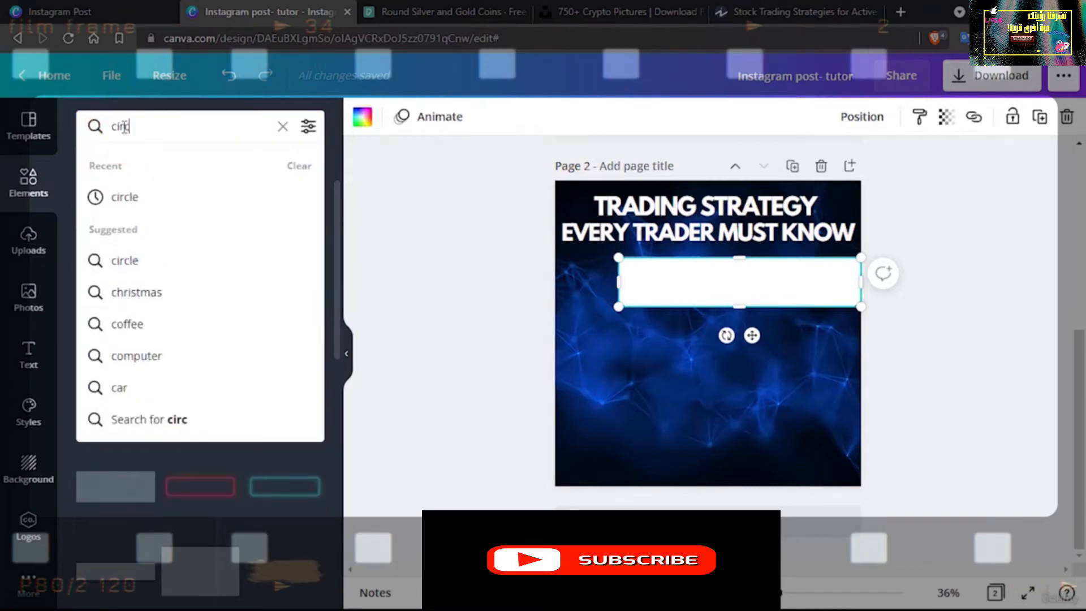
{"action": "key", "text": "Return"}
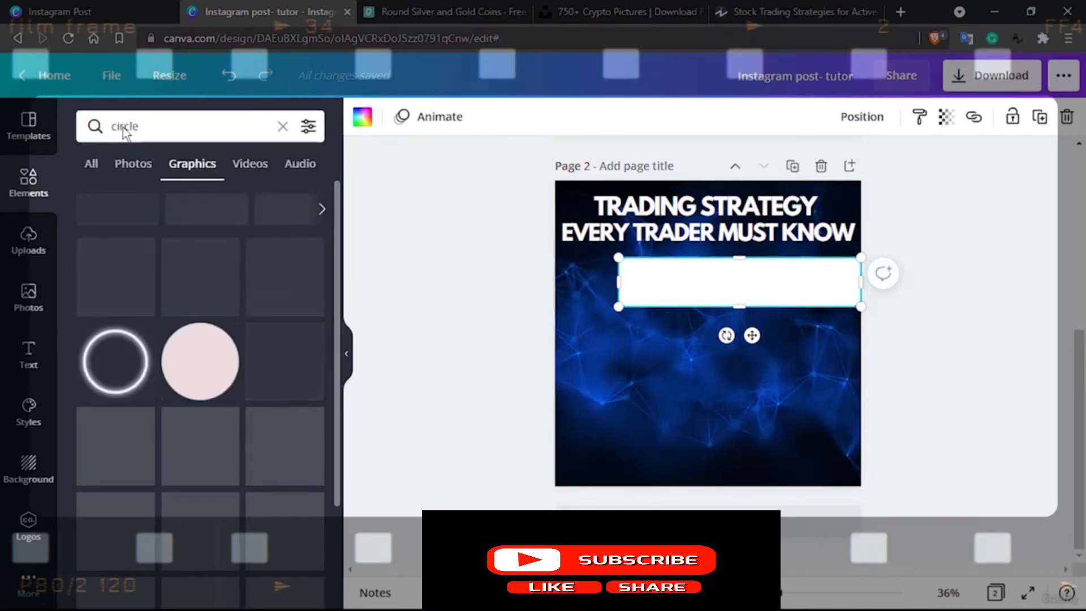
{"action": "left_click", "coordinate": [110, 275]}
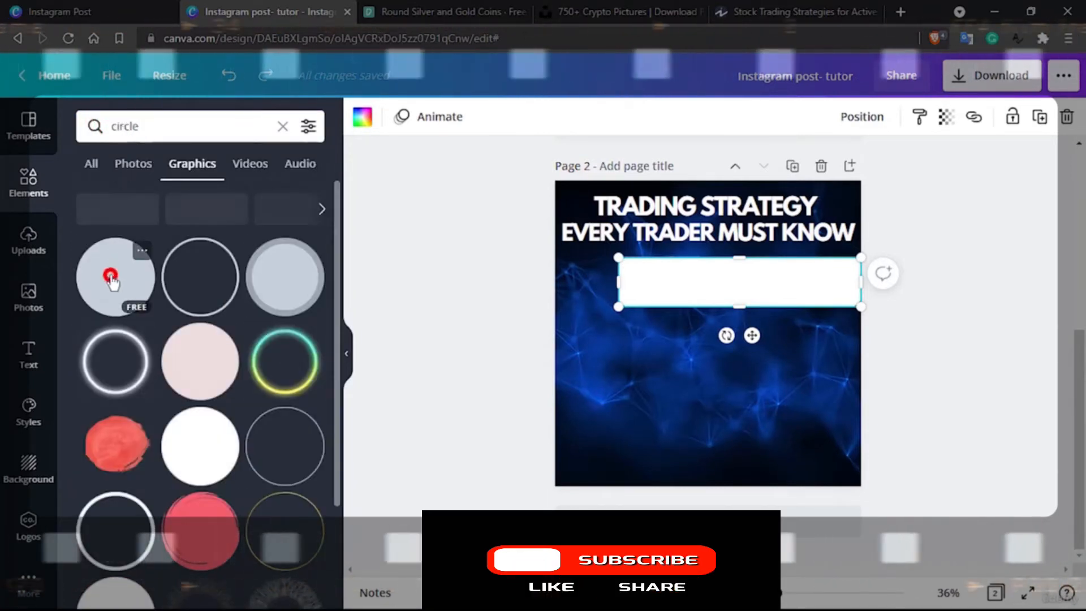
{"action": "left_click", "coordinate": [357, 117]}
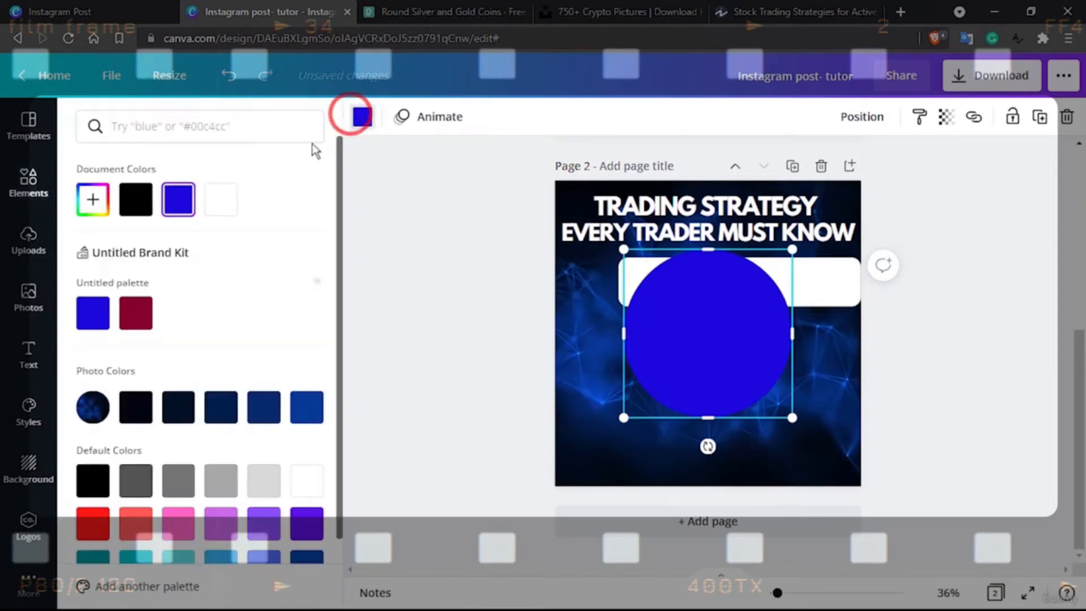
{"action": "left_click", "coordinate": [221, 200]}
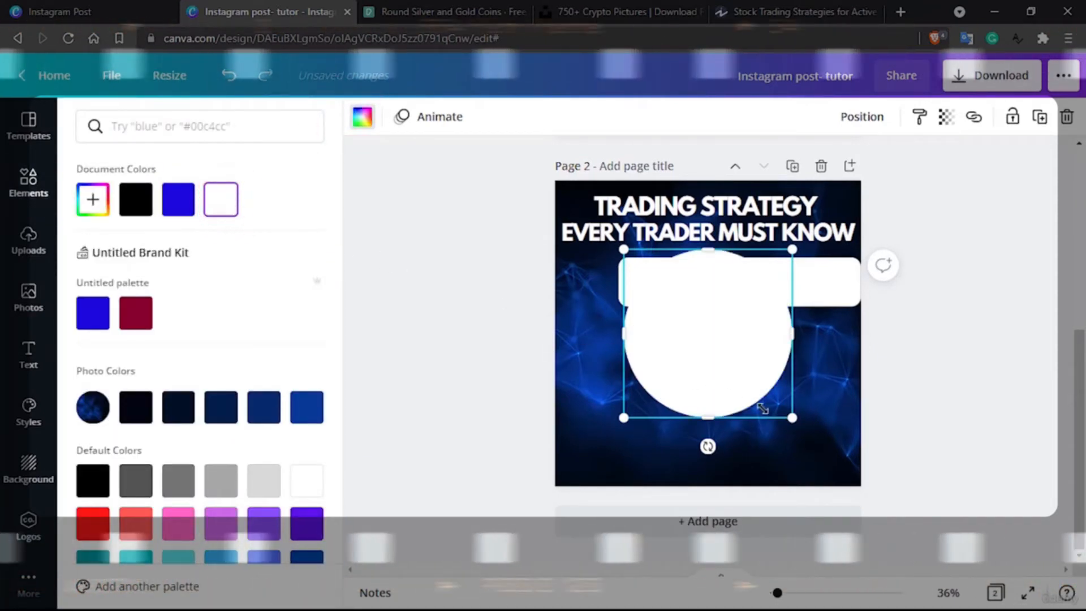
Shrink the circle to about 262 × 262 over the bar's left end and shift the bar slightly inward from the page's right edge
{"action": "left_click_drag", "start_coordinate": [793, 410], "coordinate": [695, 330]}
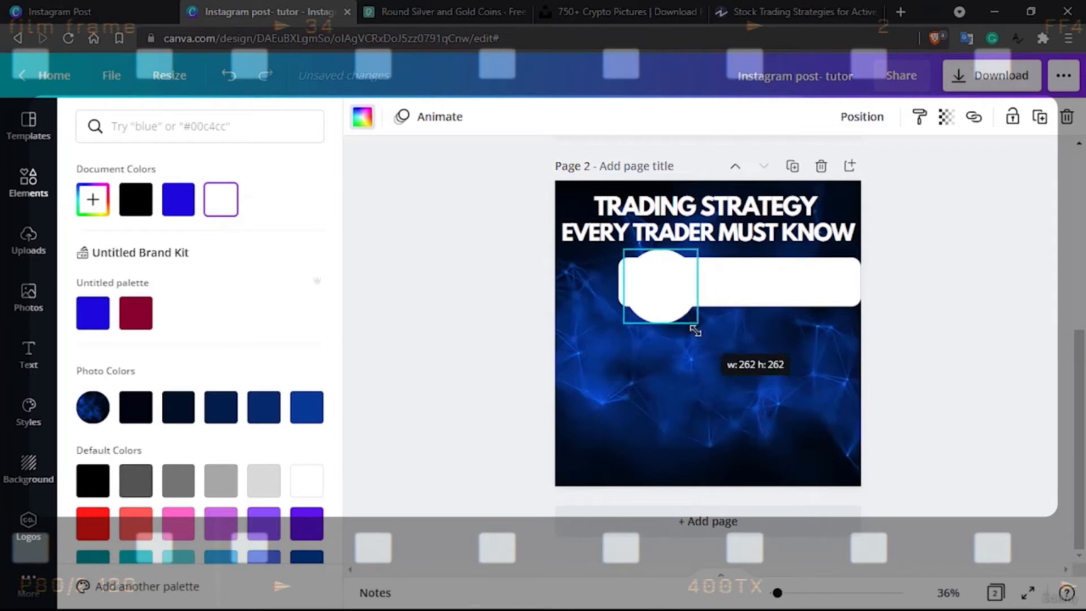
{"action": "left_click_drag", "start_coordinate": [622, 284], "coordinate": [601, 289]}
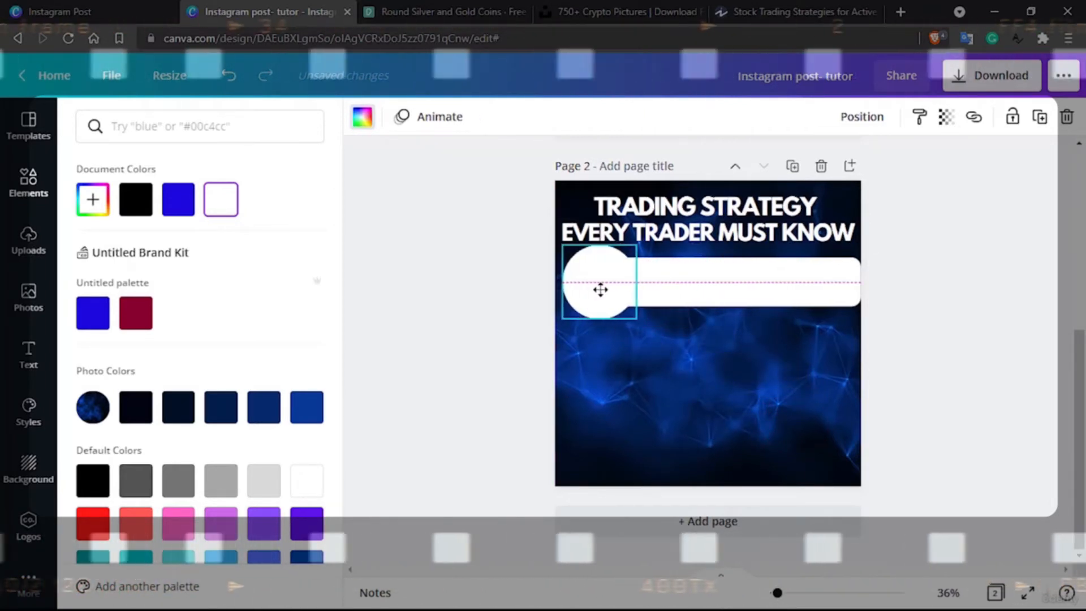
{"action": "left_click", "coordinate": [730, 305]}
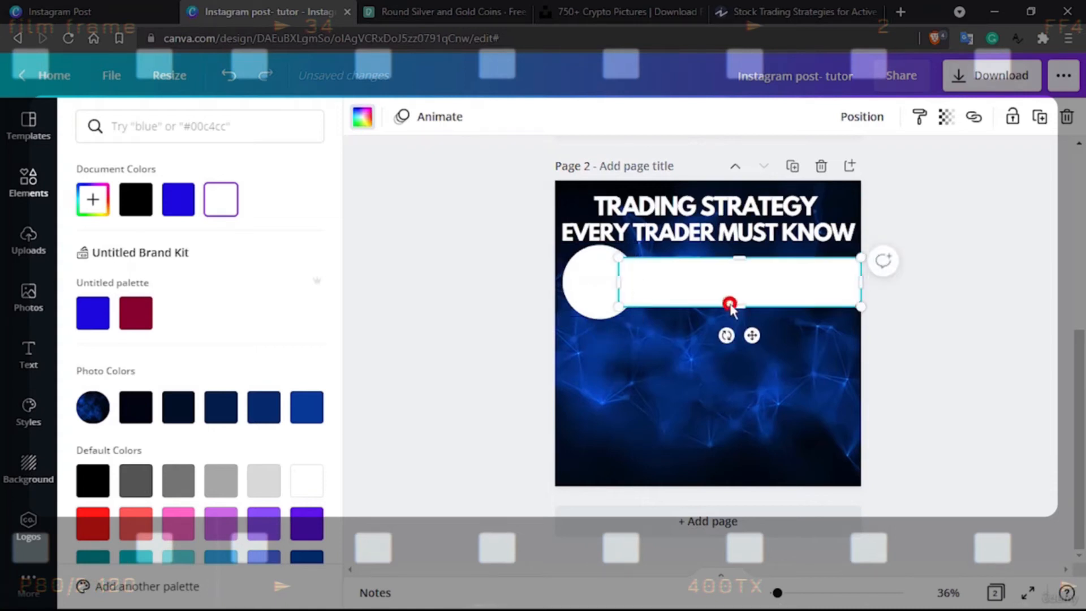
{"action": "left_click_drag", "start_coordinate": [859, 257], "coordinate": [771, 287]}
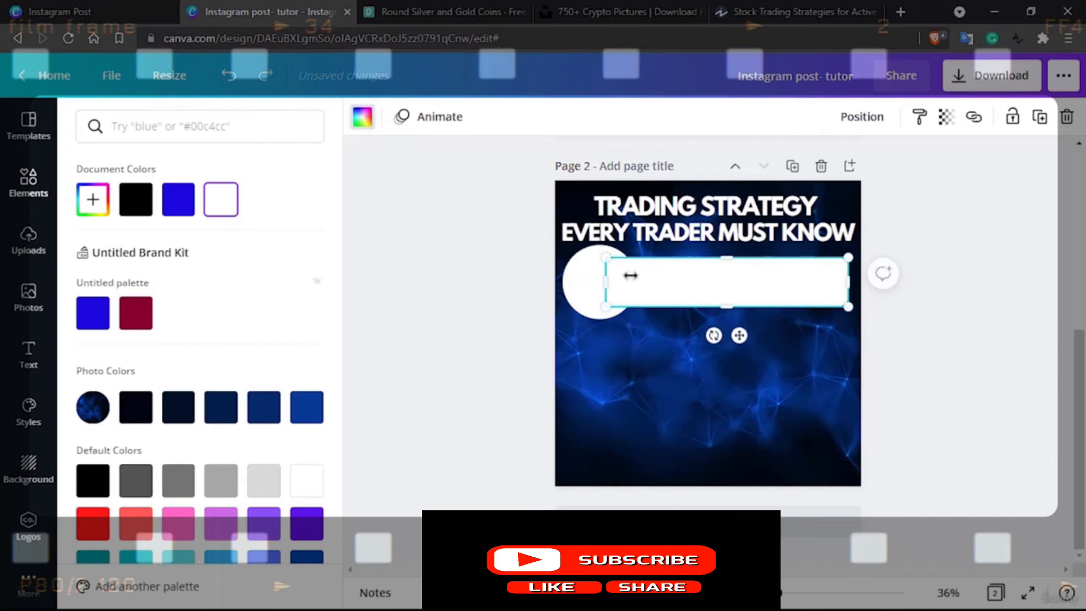
{"action": "left_click", "coordinate": [872, 118]}
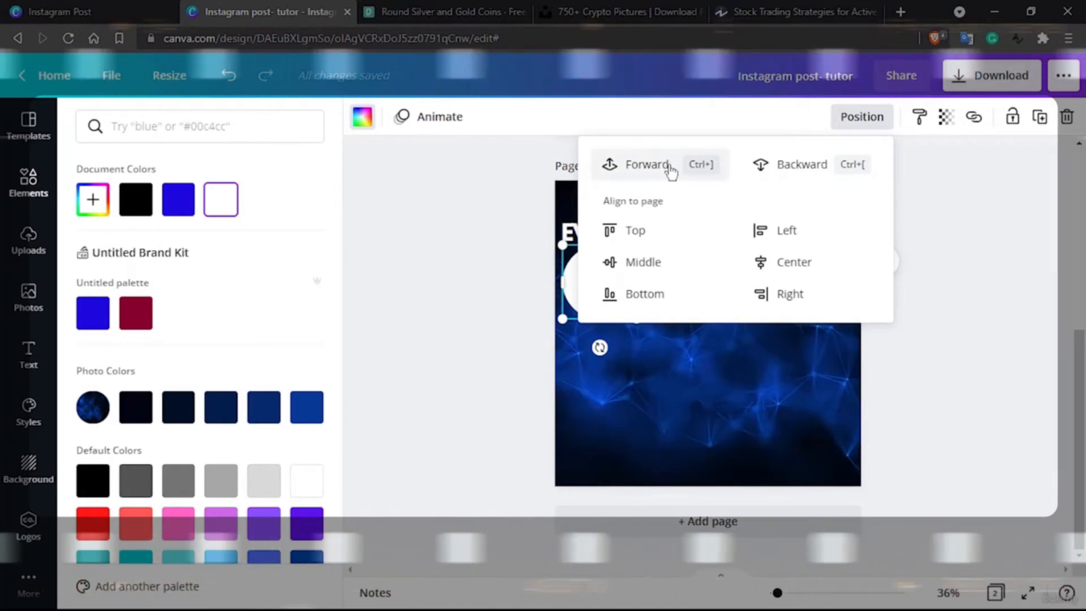
{"action": "left_click", "coordinate": [985, 293]}
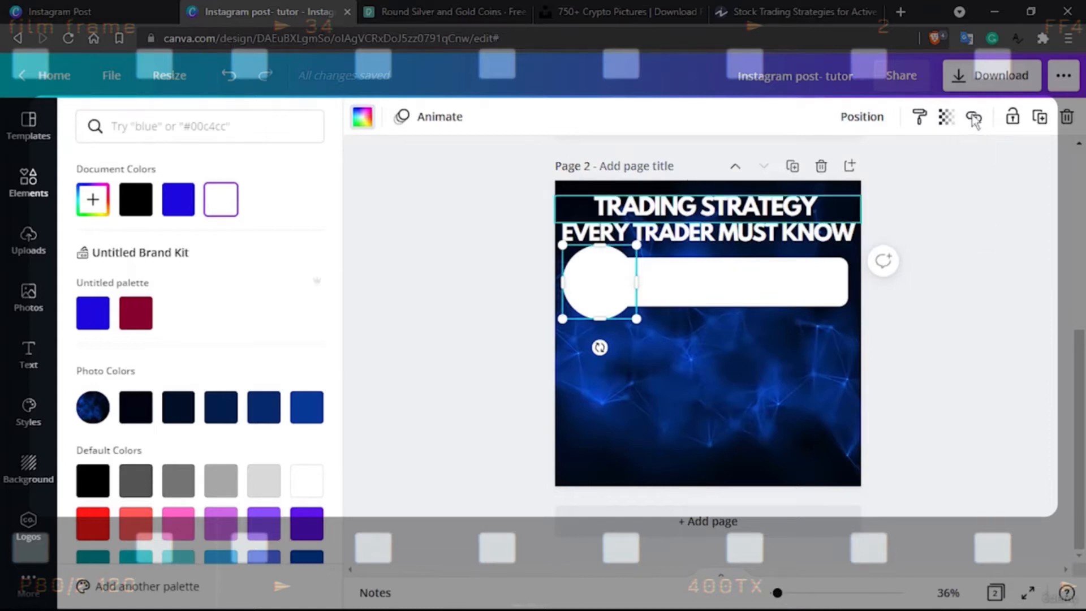
{"action": "left_click", "coordinate": [878, 118]}
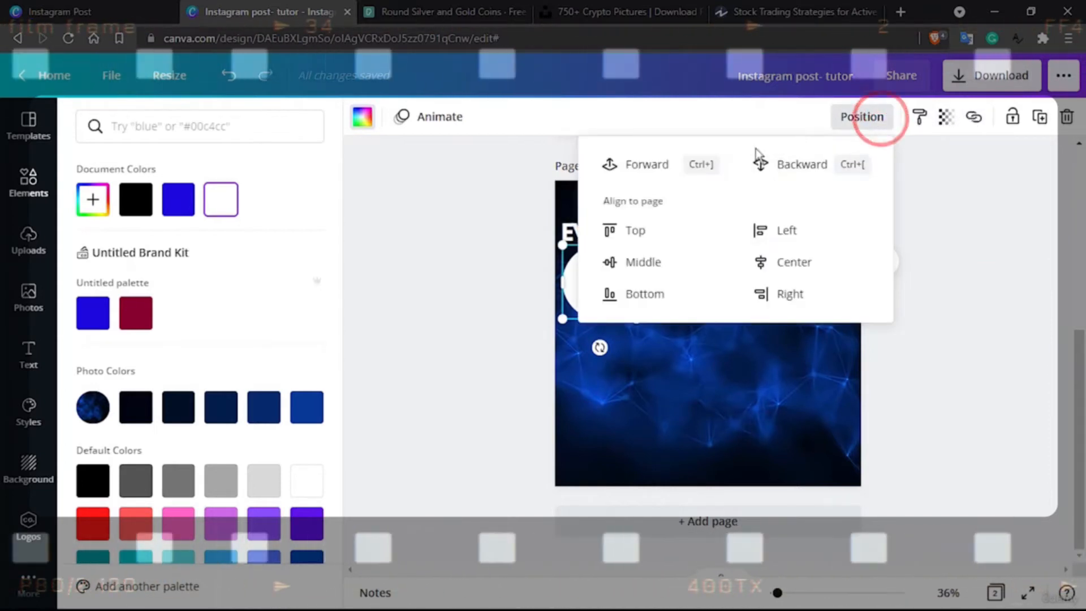
{"action": "left_click", "coordinate": [1032, 286]}
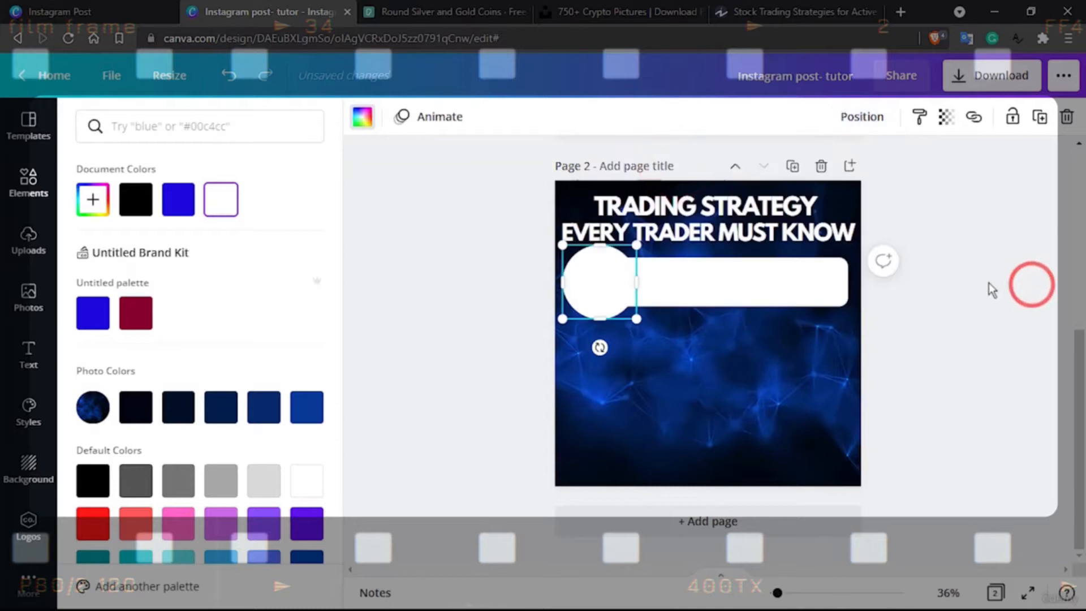
{"action": "left_click", "coordinate": [967, 283]}
{"action": "left_click", "coordinate": [1030, 316]}
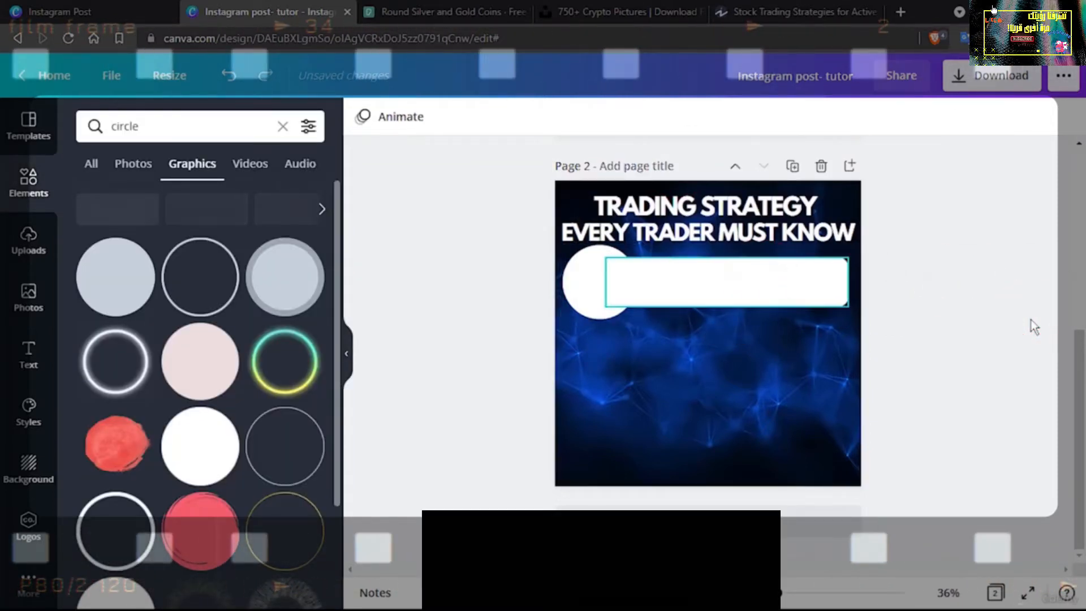
{"action": "left_click", "coordinate": [758, 278]}
{"action": "left_click", "coordinate": [589, 270]}
{"action": "left_click", "coordinate": [726, 273]}
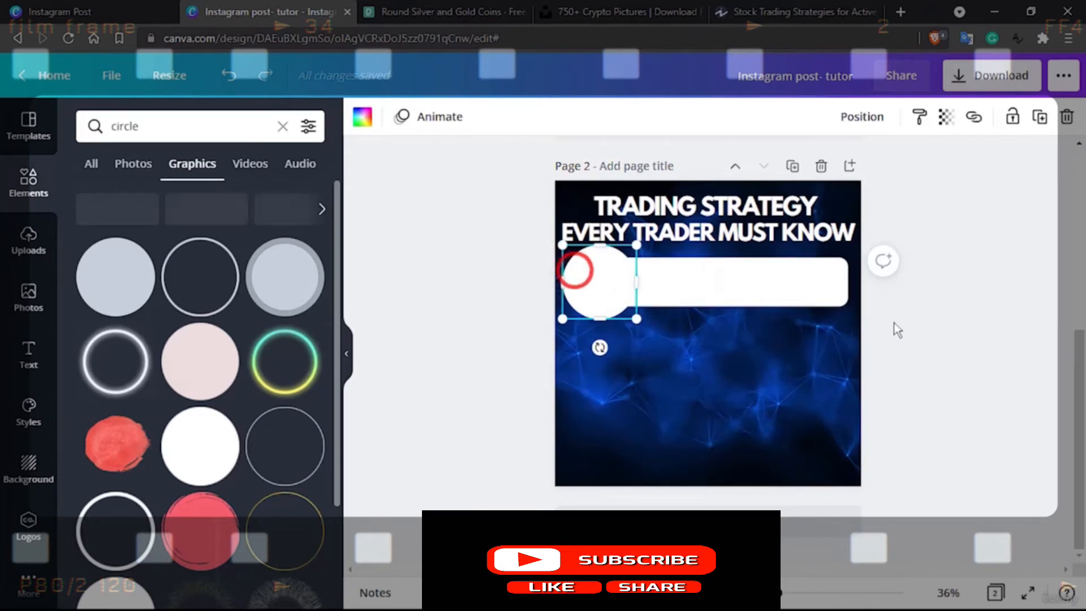
{"action": "left_click", "coordinate": [932, 329]}
Set the transparency of the white bar to 64 and that of the white circle to 83
{"action": "left_click", "coordinate": [813, 280]}
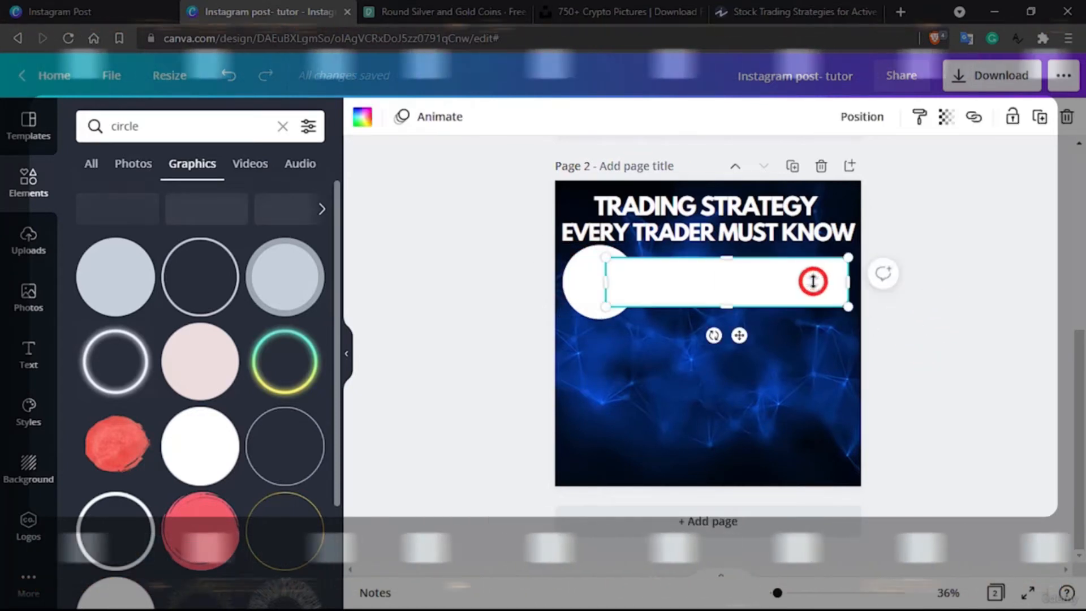
{"action": "left_click", "coordinate": [945, 119]}
{"action": "left_click_drag", "start_coordinate": [884, 164], "coordinate": [858, 173]}
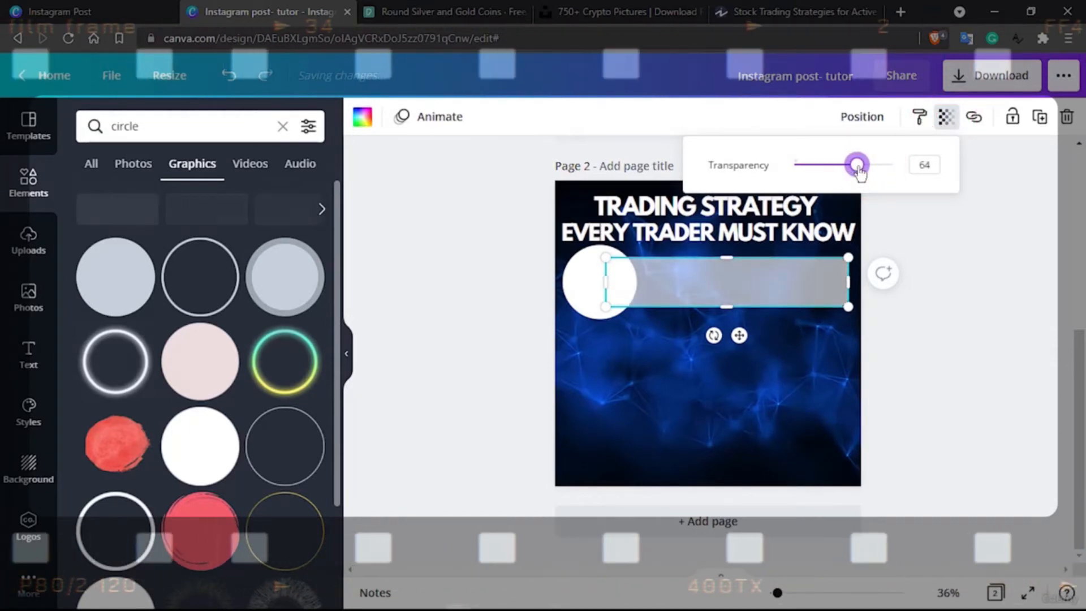
{"action": "left_click", "coordinate": [588, 284]}
{"action": "left_click", "coordinate": [945, 117]}
{"action": "mouse_move", "coordinate": [887, 164]}
{"action": "left_mouse_down"}
{"action": "mouse_move", "coordinate": [859, 172]}
{"action": "mouse_move", "coordinate": [874, 174]}
{"action": "left_mouse_up"}
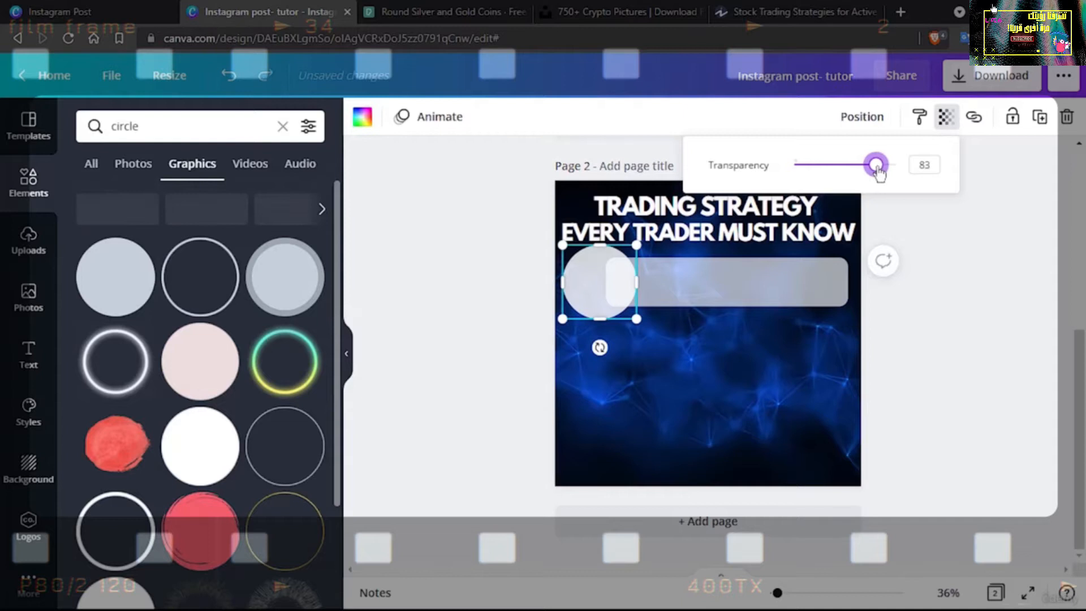
Group the circle with the bar, shrink the group slightly and centre it horizontally beneath the heading
{"action": "left_click", "coordinate": [783, 272]}
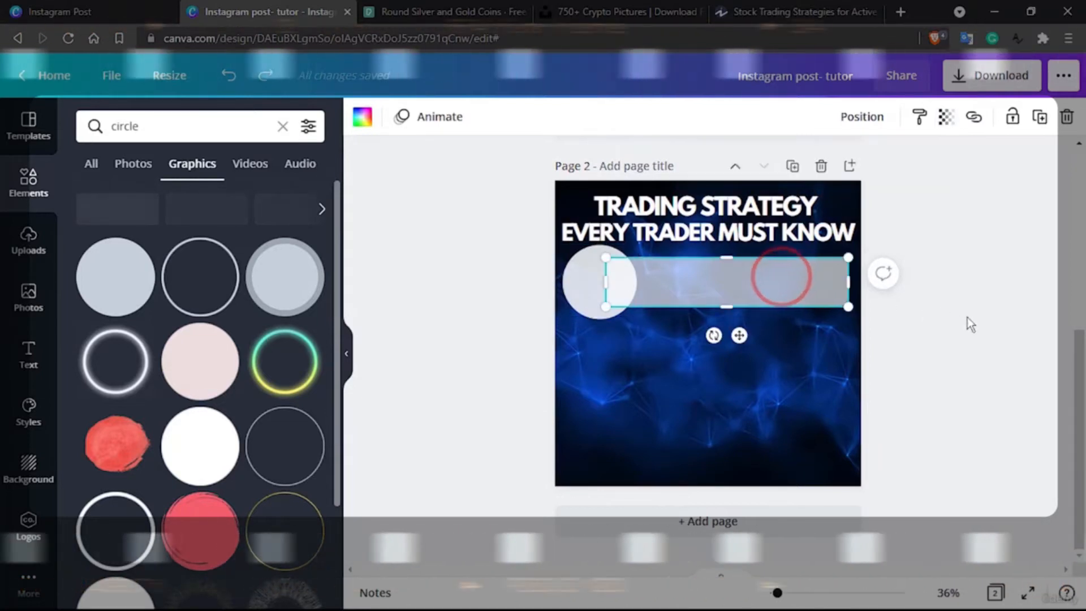
{"action": "left_click", "coordinate": [967, 317]}
{"action": "left_click", "coordinate": [786, 273]}
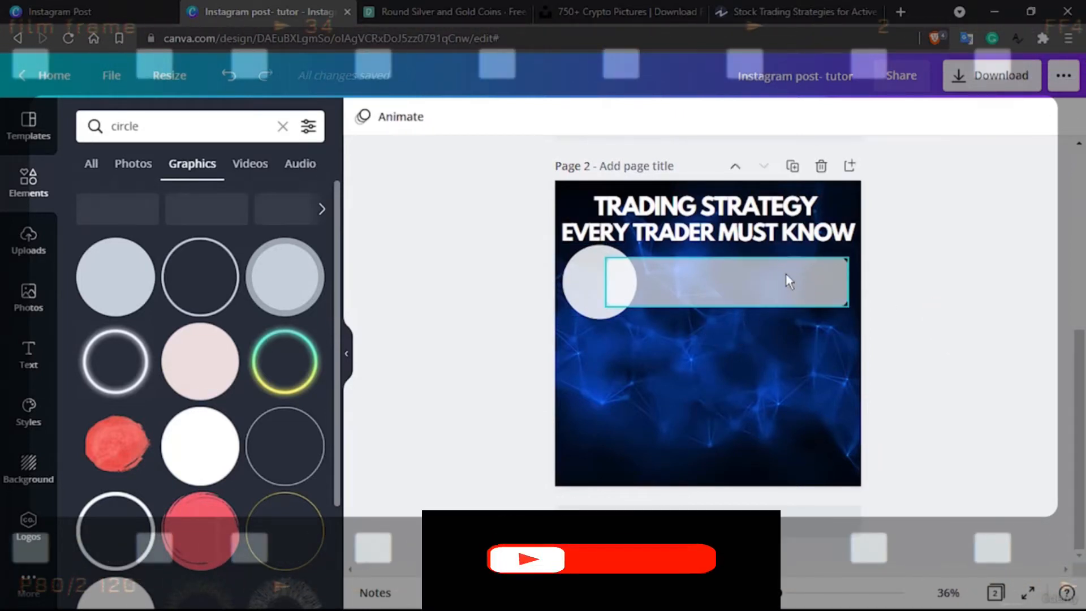
{"action": "left_click", "coordinate": [596, 275], "text": "shift"}
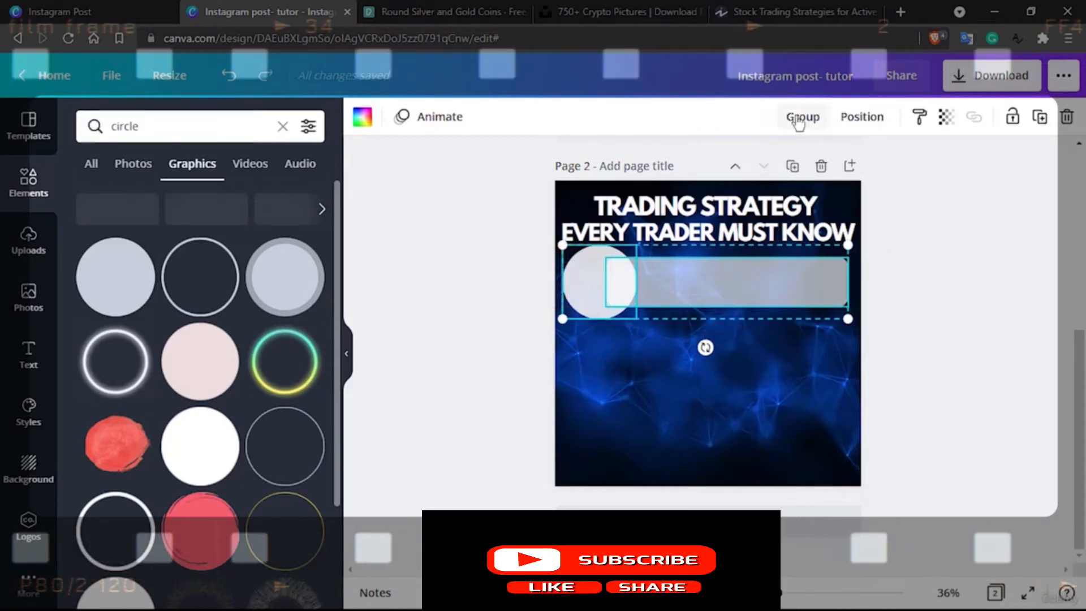
{"action": "left_click_drag", "start_coordinate": [848, 320], "coordinate": [826, 311]}
{"action": "left_click_drag", "start_coordinate": [776, 281], "coordinate": [798, 280]}
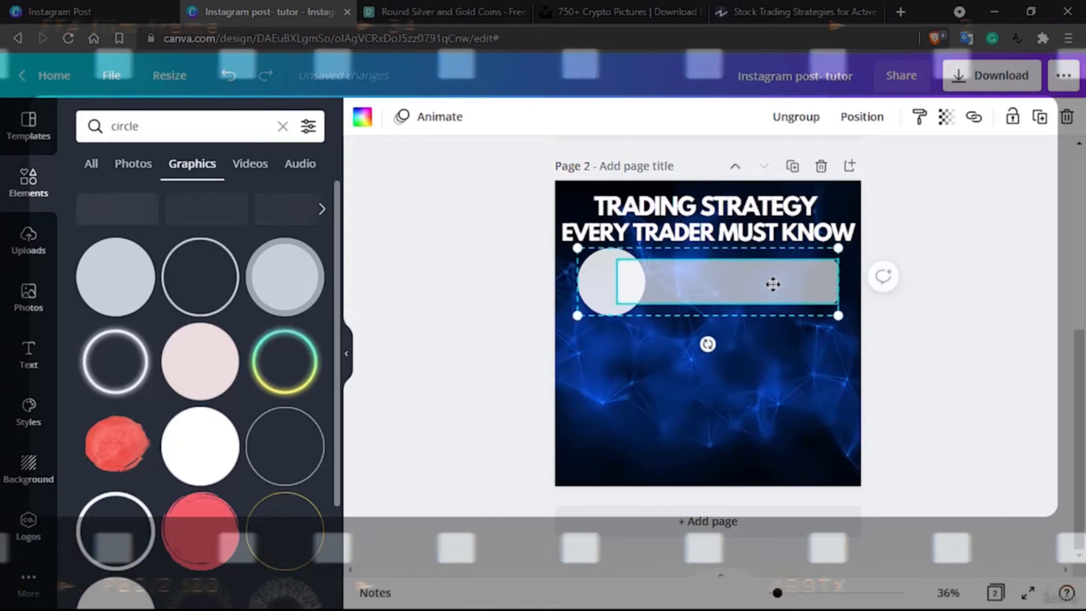
Duplicate the circle-and-bar group and place the copy lower on page 2, aligned with the original
{"action": "right_click", "coordinate": [772, 287]}
{"action": "left_click", "coordinate": [812, 273]}
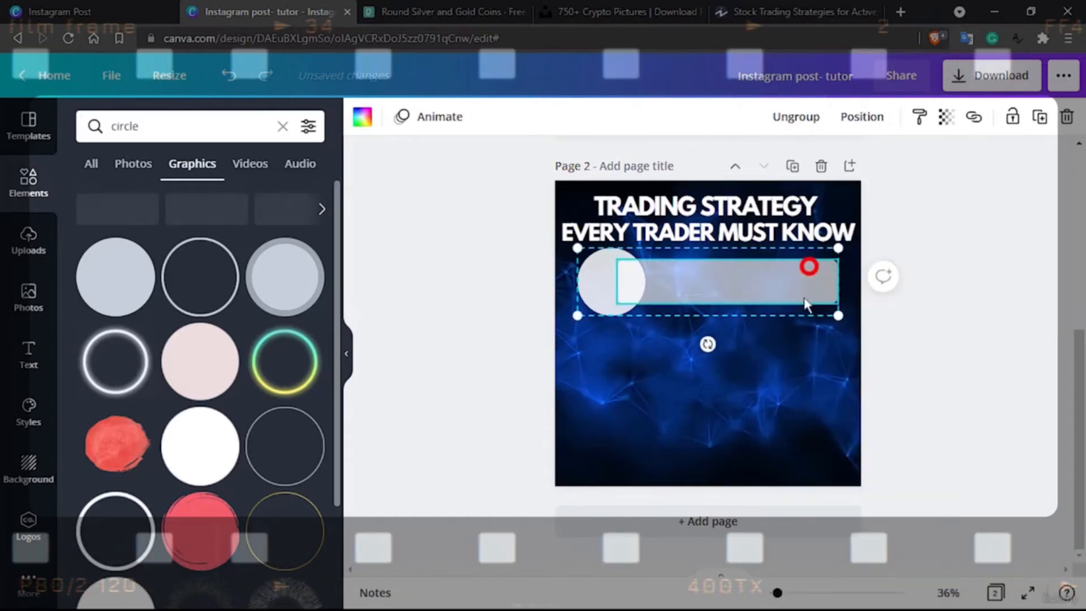
{"action": "left_click", "coordinate": [730, 289]}
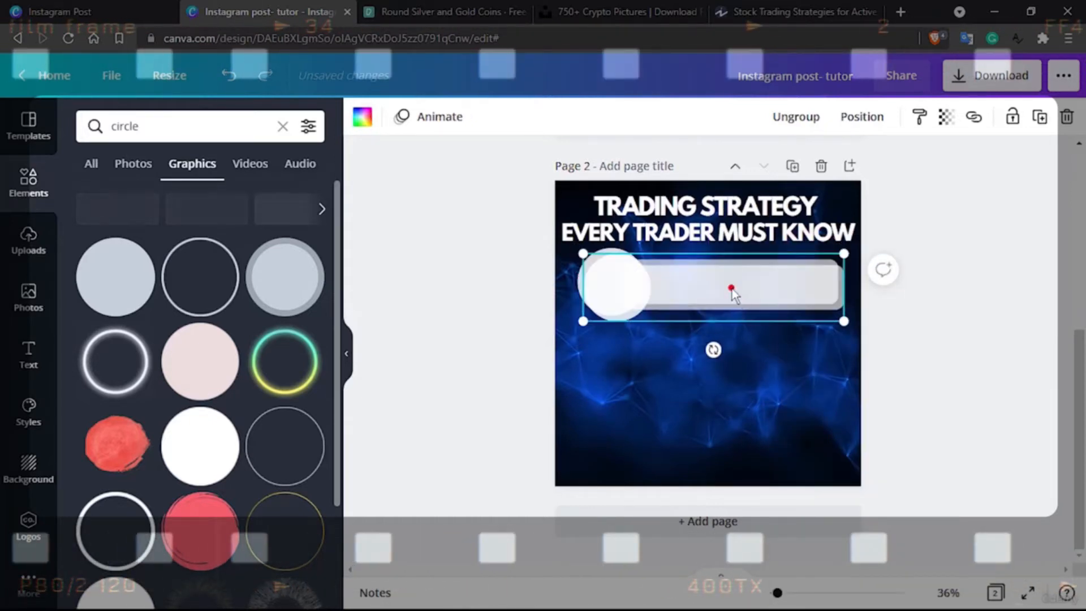
{"action": "left_click_drag", "start_coordinate": [730, 288], "coordinate": [722, 392]}
Rotate the copied group by 180° and move it up to sit just beneath the first group
{"action": "left_click_drag", "start_coordinate": [707, 454], "coordinate": [707, 251]}
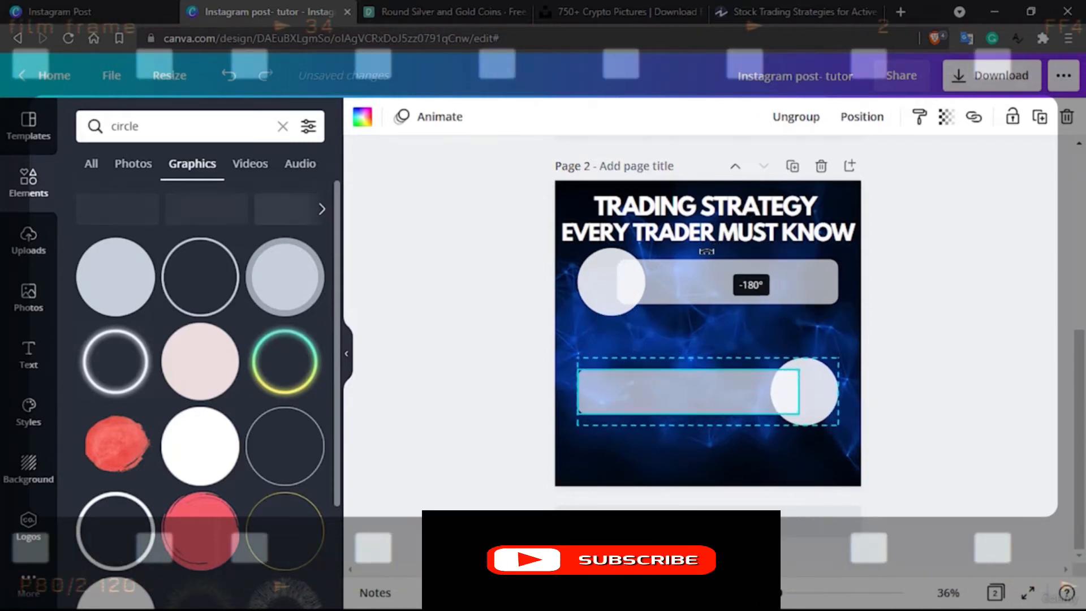
{"action": "left_click_drag", "start_coordinate": [756, 393], "coordinate": [754, 359]}
{"action": "left_click_drag", "start_coordinate": [682, 326], "coordinate": [681, 327]}
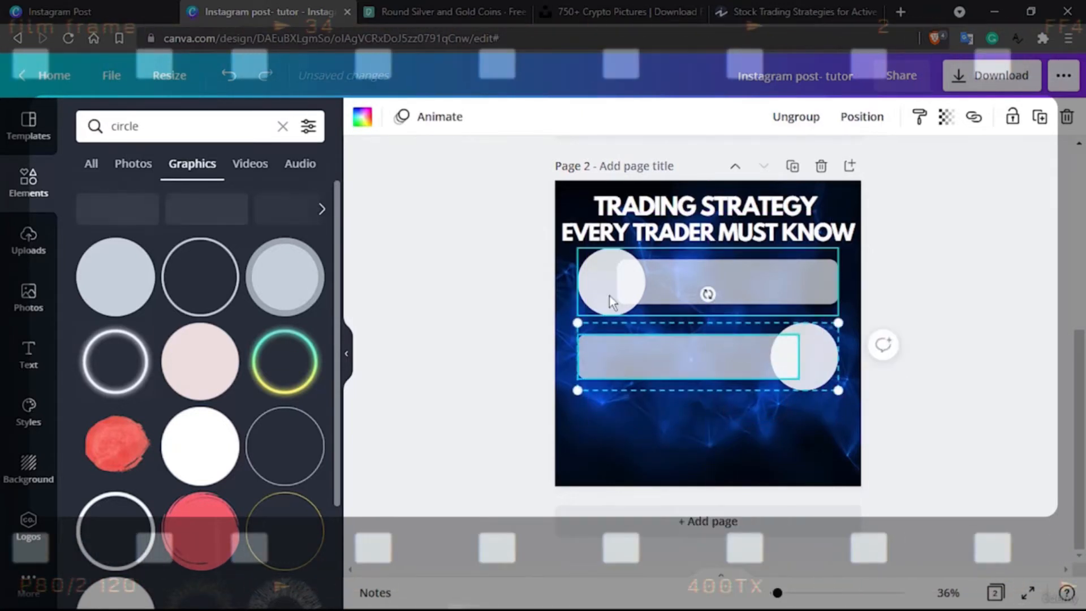
Duplicate both circle-and-bar groups together and place the copies below them, aligned with the originals
{"action": "left_click", "coordinate": [656, 210]}
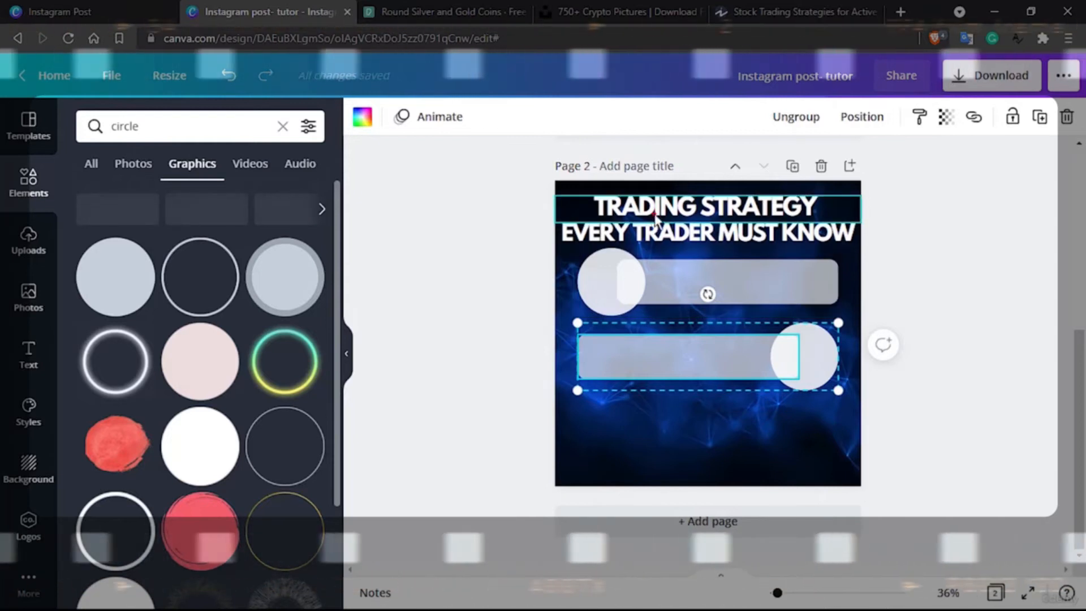
{"action": "left_click", "coordinate": [698, 341]}
{"action": "left_click", "coordinate": [710, 278]}
{"action": "left_click", "coordinate": [709, 354], "text": "shift"}
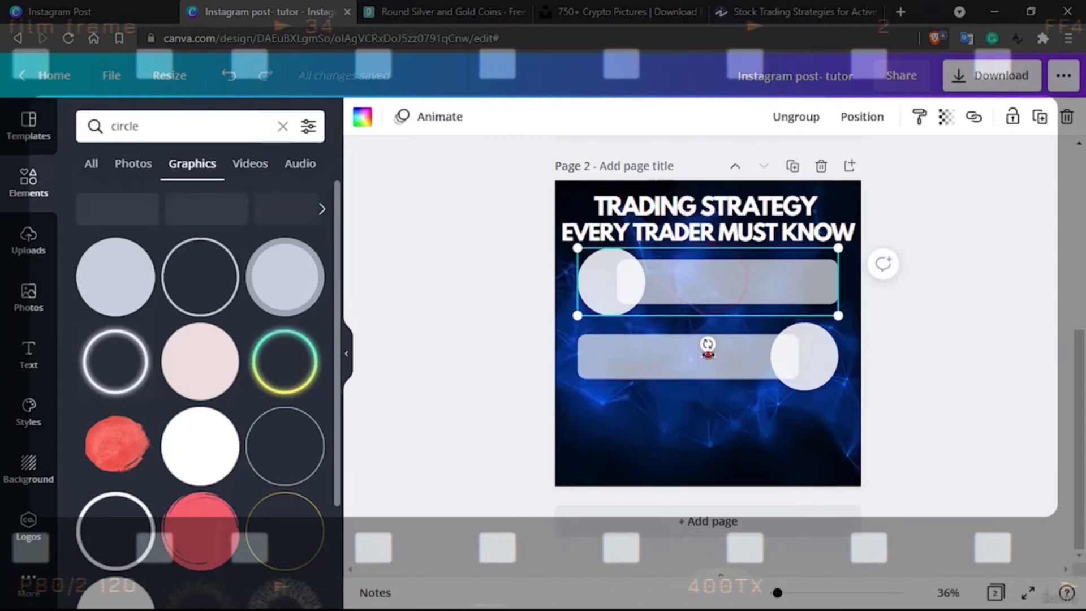
{"action": "left_click", "coordinate": [667, 357], "text": "shift"}
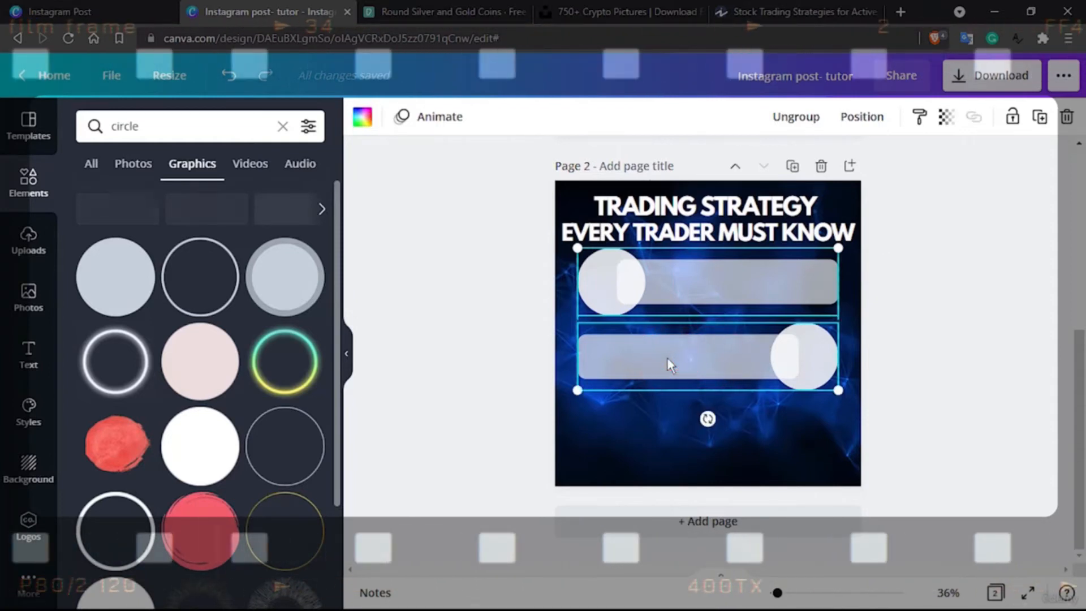
{"action": "key", "text": "ctrl+d"}
{"action": "left_click_drag", "start_coordinate": [717, 281], "coordinate": [713, 414]}
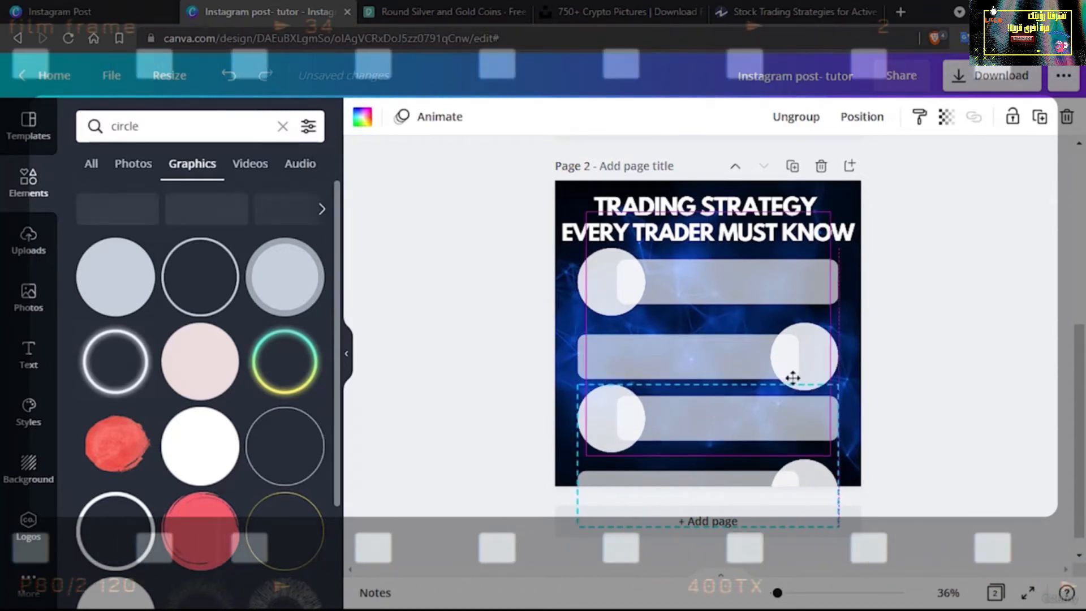
{"action": "left_click_drag", "start_coordinate": [793, 378], "coordinate": [792, 378]}
{"action": "left_click", "coordinate": [913, 323]}
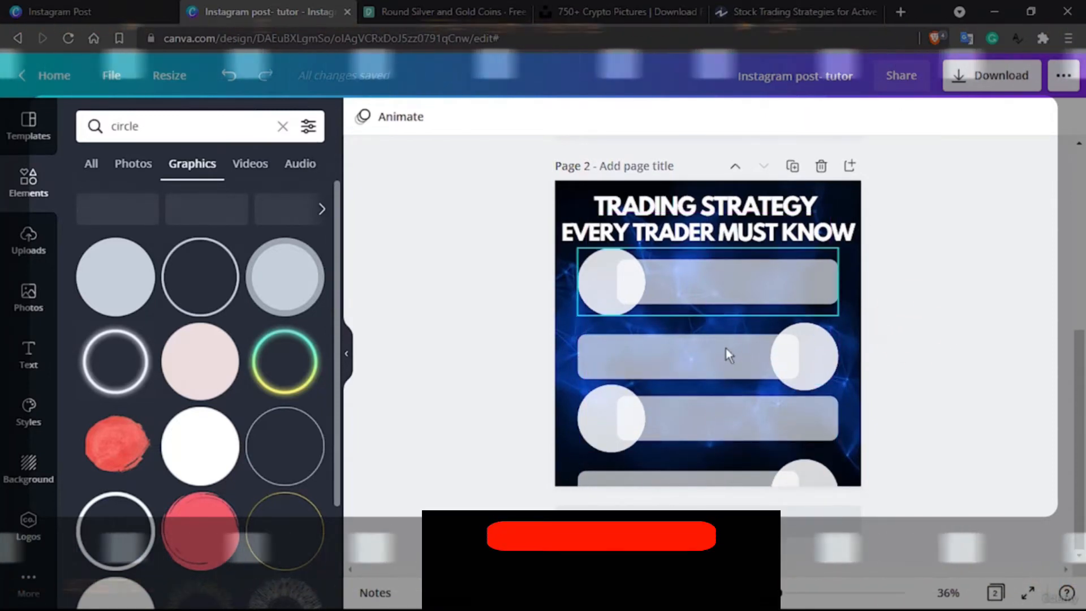
Move the lower three groups up to fit all four on the page, shifting the second and fourth slightly toward its right edge
{"action": "mouse_move", "coordinate": [694, 351]}
{"action": "left_mouse_down"}
{"action": "mouse_move", "coordinate": [704, 337]}
{"action": "mouse_move", "coordinate": [702, 348]}
{"action": "left_mouse_up"}
{"action": "left_click_drag", "start_coordinate": [695, 418], "coordinate": [691, 399]}
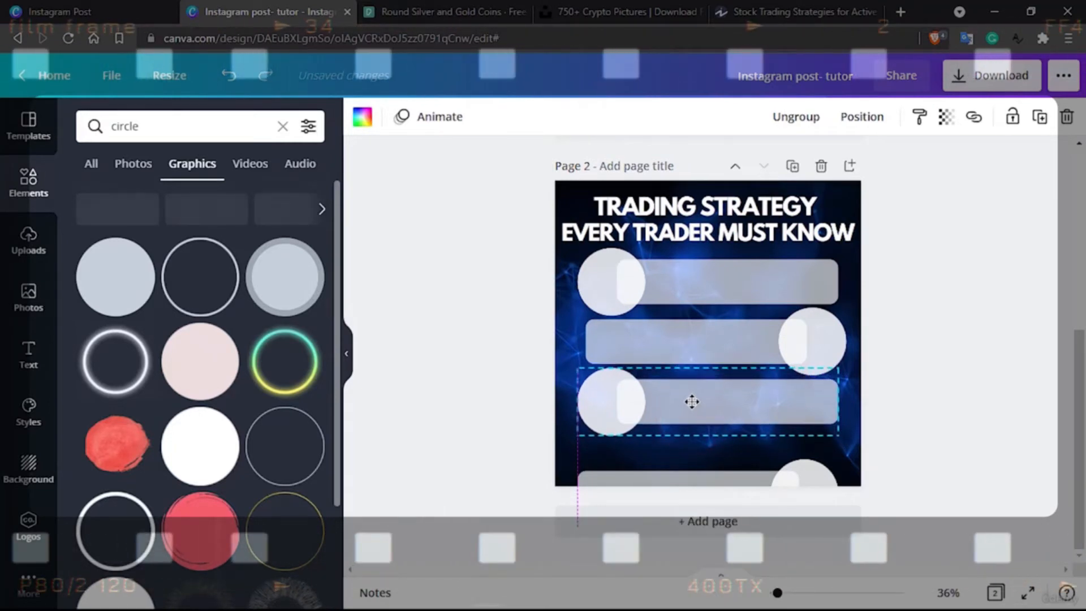
{"action": "left_click", "coordinate": [695, 475]}
{"action": "left_click_drag", "start_coordinate": [696, 475], "coordinate": [700, 429]}
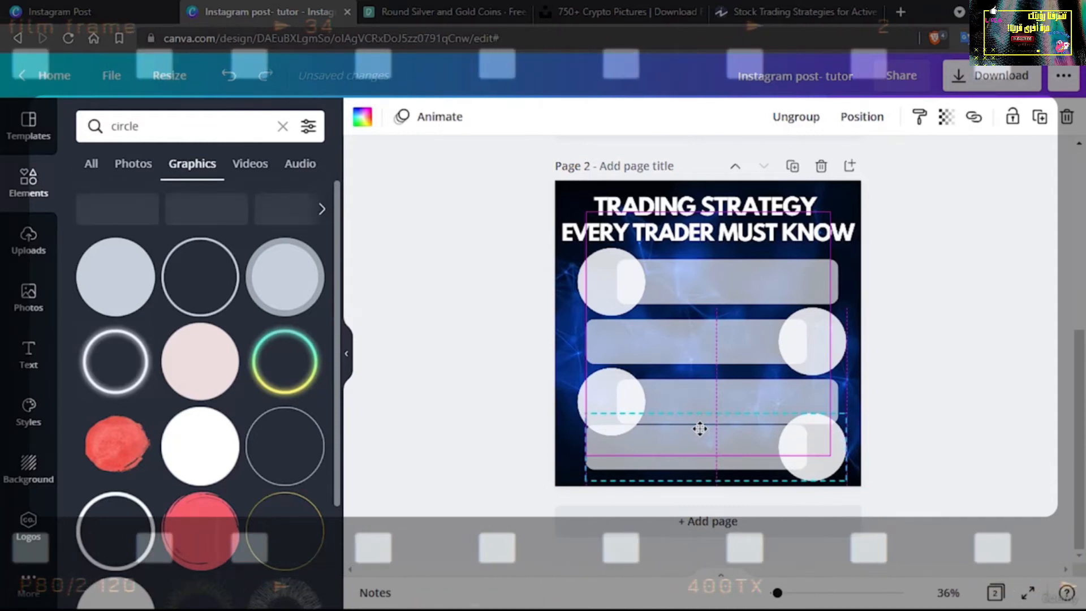
{"action": "left_click_drag", "start_coordinate": [821, 430], "coordinate": [821, 429]}
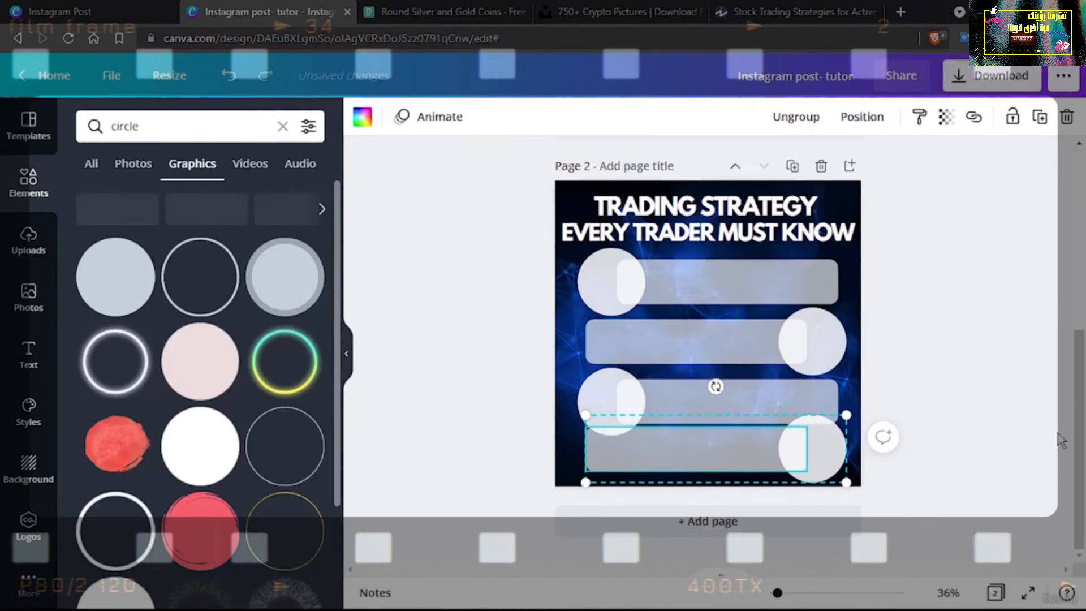
Move both heading lines up toward the page's top edge, keeping them centred and close together
{"action": "left_click", "coordinate": [665, 208]}
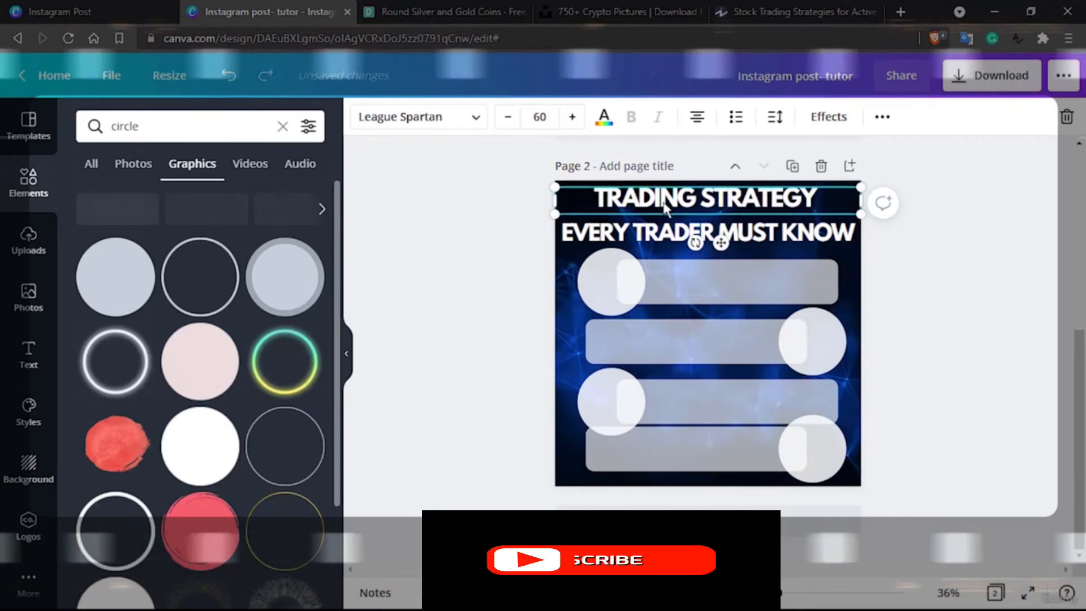
{"action": "left_click", "coordinate": [666, 229]}
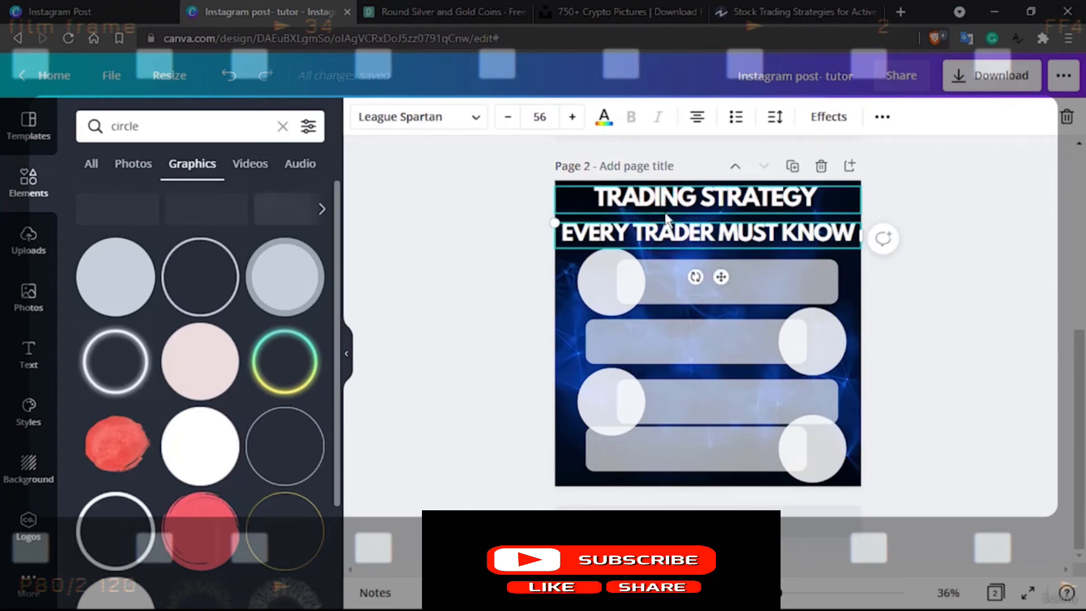
{"action": "left_click_drag", "start_coordinate": [660, 233], "coordinate": [666, 219]}
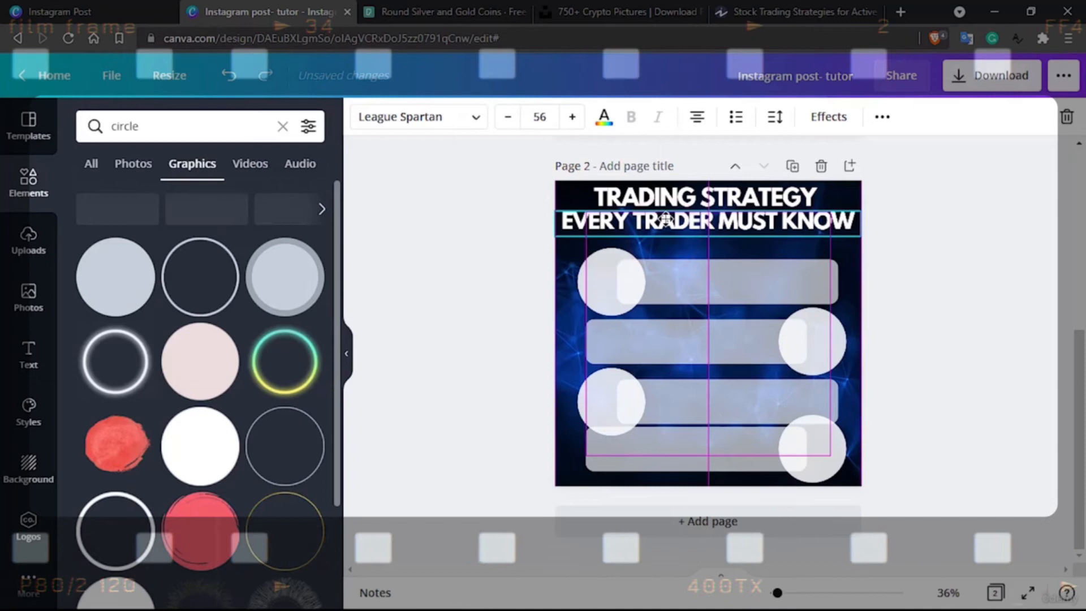
Move the first two circle-and-bar groups up together toward the heading, and shift the third group up beneath them
{"action": "left_click", "coordinate": [694, 285]}
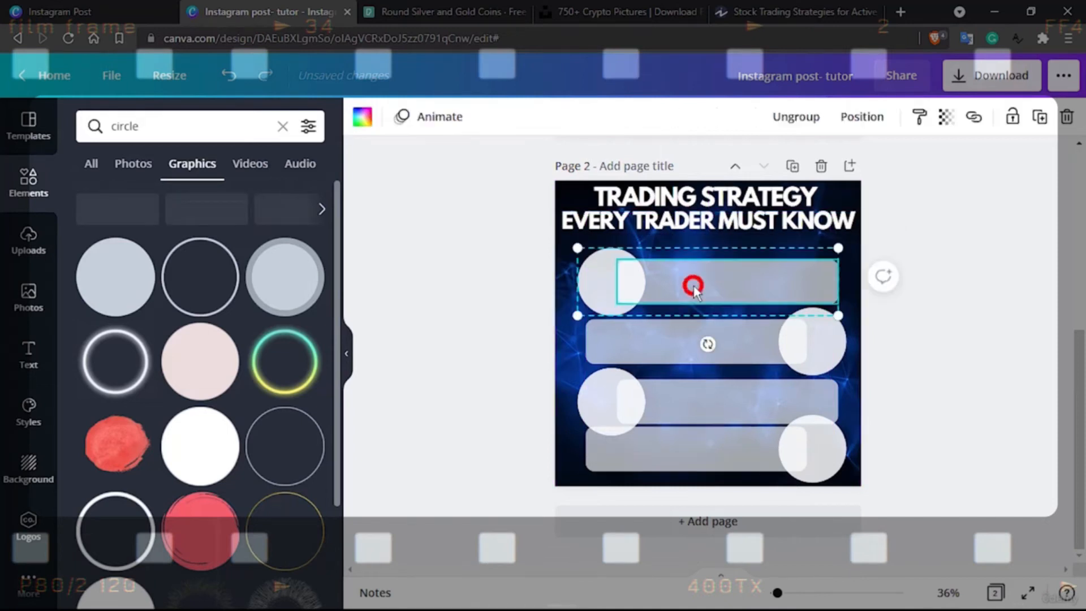
{"action": "left_click", "coordinate": [691, 336], "text": "shift"}
{"action": "key", "text": "Up"}
{"action": "key", "text": "Up"}
{"action": "key", "text": "Up"}
{"action": "key", "text": "Up"}
{"action": "key", "text": "Up"}
{"action": "key", "text": "Up"}
{"action": "key", "text": "Up"}
{"action": "key", "text": "Up"}
{"action": "key", "text": "Up"}
{"action": "key", "text": "Up"}
{"action": "key", "text": "Up"}
{"action": "key", "text": "Up"}
{"action": "key", "text": "Up"}
{"action": "key", "text": "Up"}
{"action": "key", "text": "Up"}
{"action": "key", "text": "Up"}
{"action": "key", "text": "Up"}
{"action": "key", "text": "Up"}
{"action": "key", "text": "Up"}
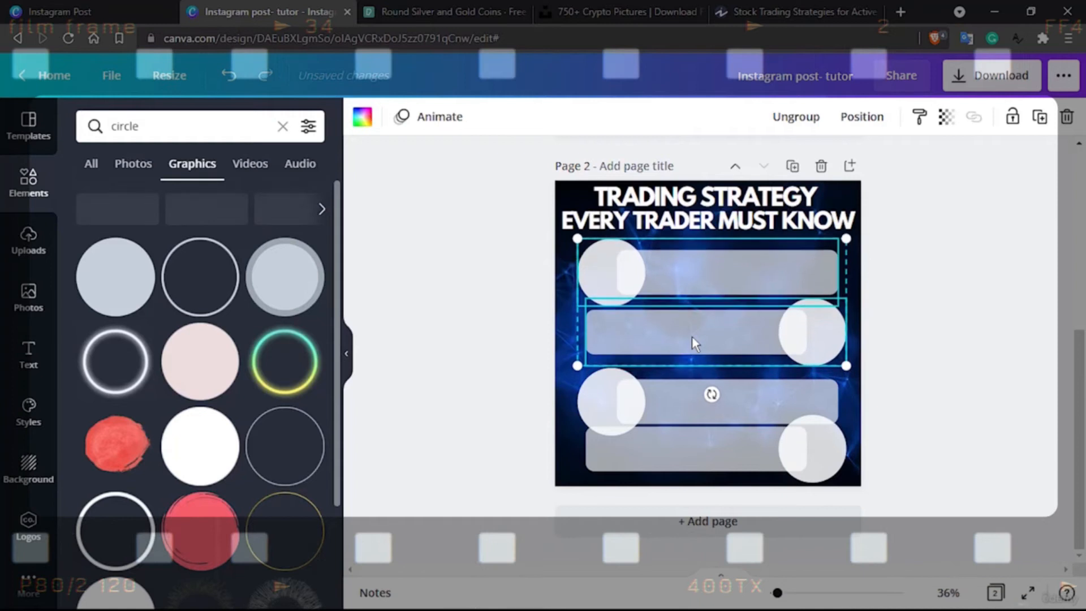
{"action": "left_click_drag", "start_coordinate": [667, 389], "coordinate": [666, 380]}
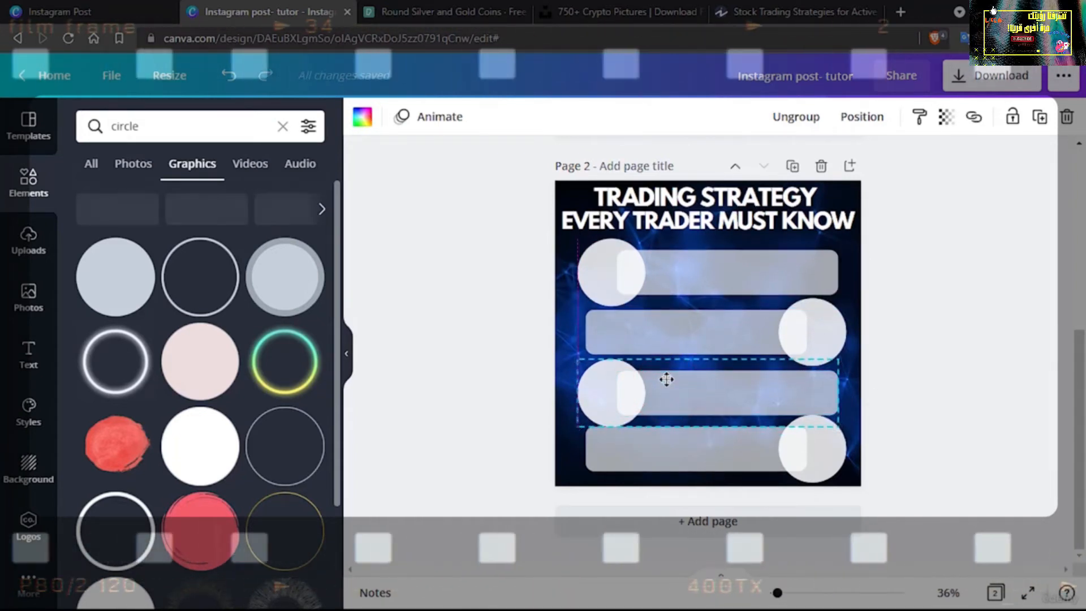
Nudge the first circle-and-bar group and the second group slightly upward to refine the row spacing
{"action": "left_click", "coordinate": [694, 270]}
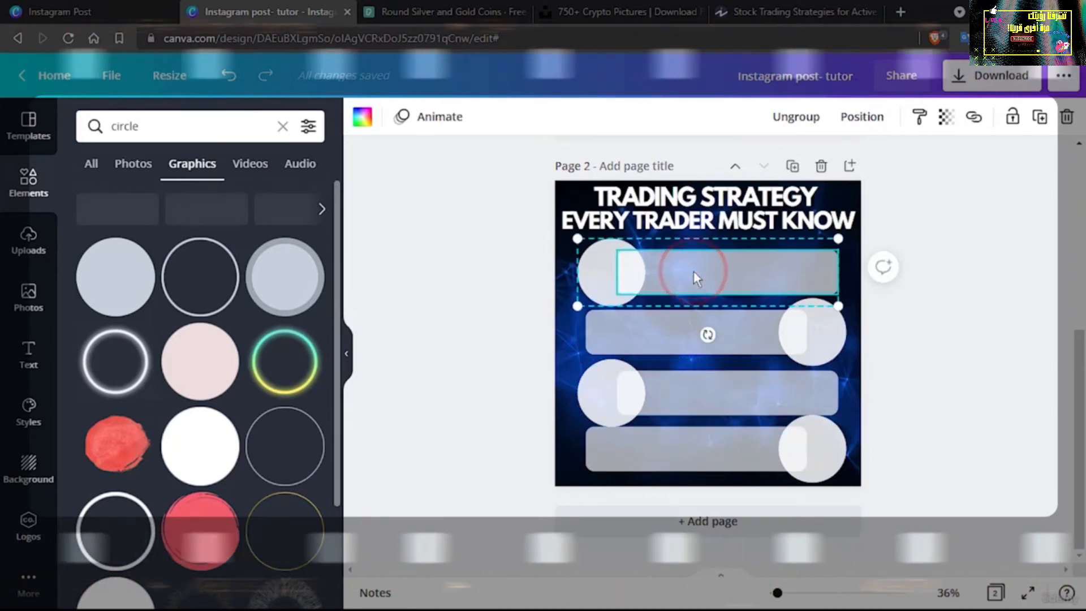
{"action": "key", "text": "Up"}
{"action": "key", "text": "Up"}
{"action": "key", "text": "Up"}
{"action": "key", "text": "Up"}
{"action": "key", "text": "Up"}
{"action": "key", "text": "Down"}
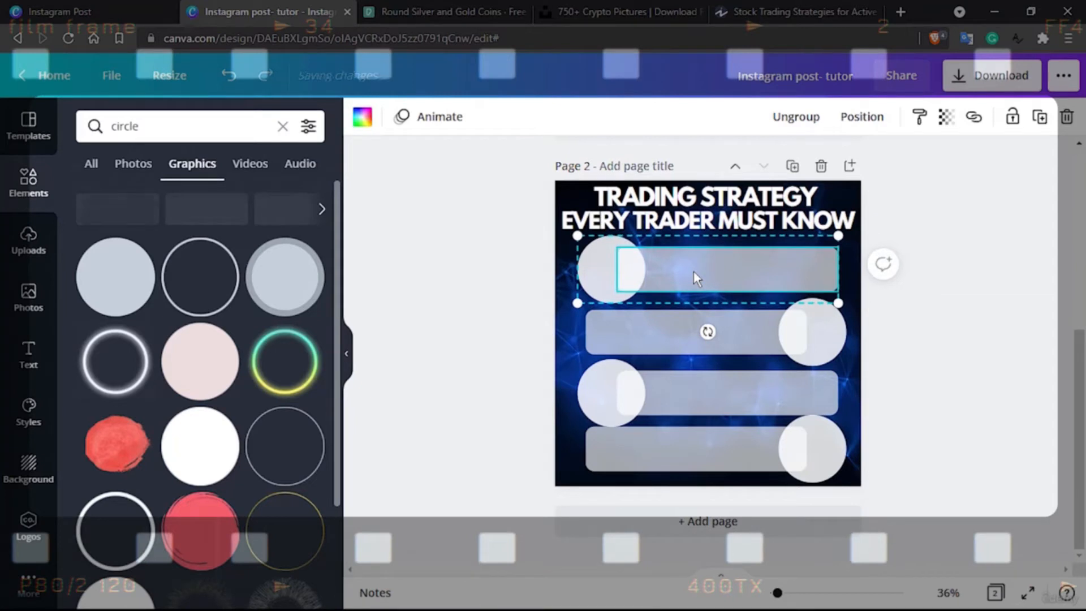
{"action": "left_click", "coordinate": [697, 318]}
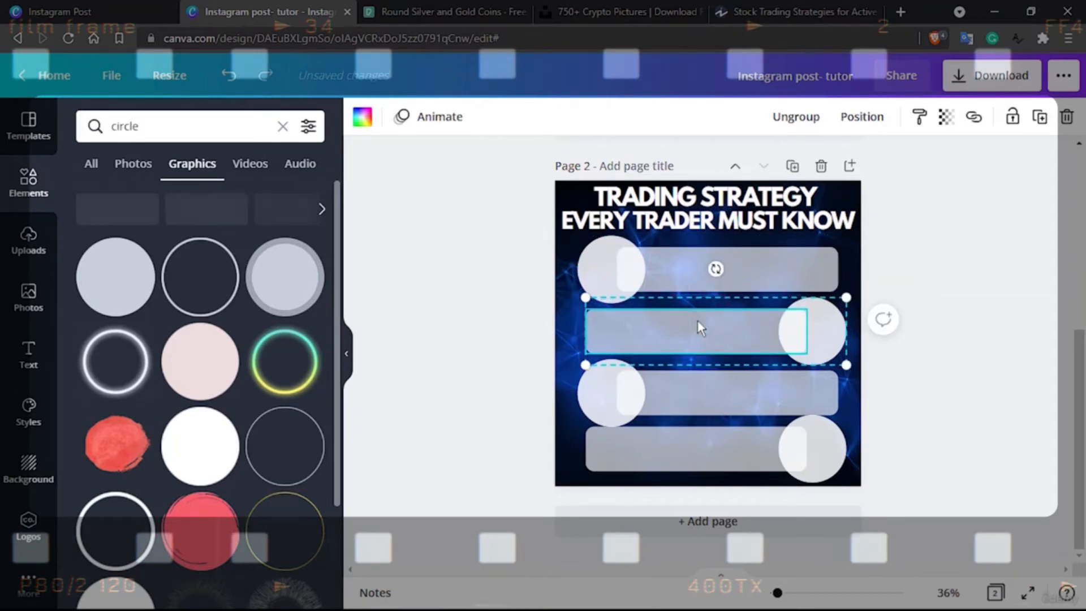
{"action": "key", "text": "Up"}
{"action": "key", "text": "Up"}
{"action": "key", "text": "Up"}
{"action": "key", "text": "Up"}
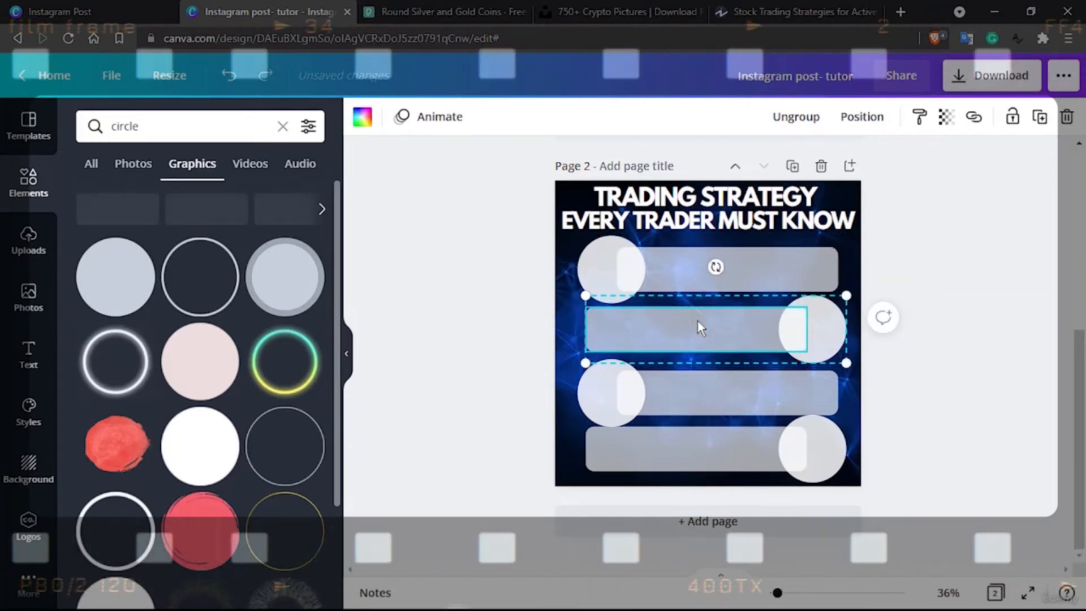
Nudge the third circle-and-bar group slightly upward to even out the spacing between the rows
{"action": "left_click", "coordinate": [685, 375]}
{"action": "left_click", "coordinate": [686, 375]}
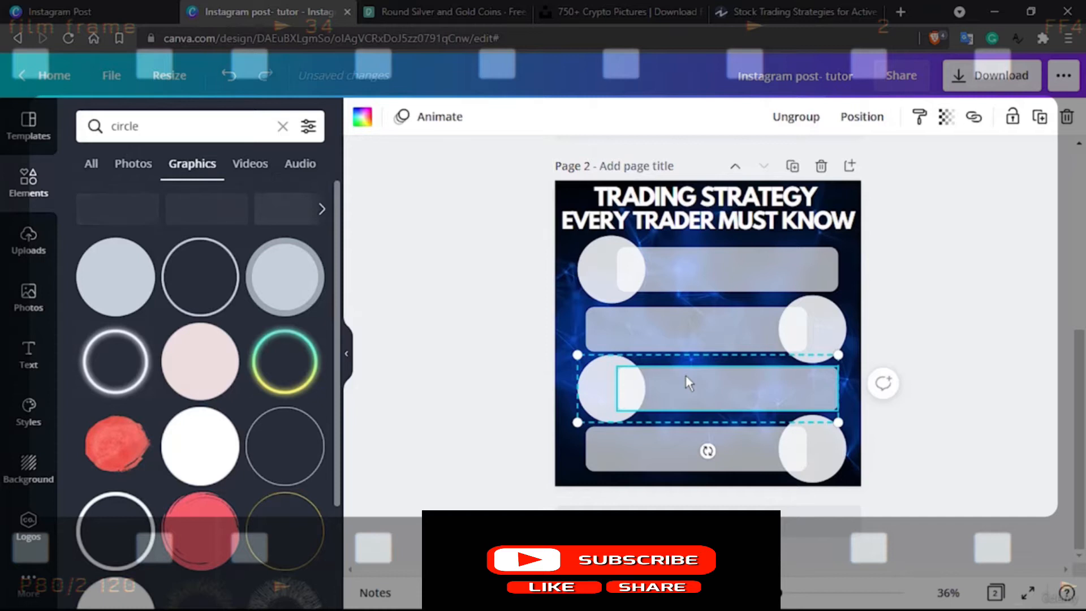
{"action": "left_click", "coordinate": [1000, 391]}
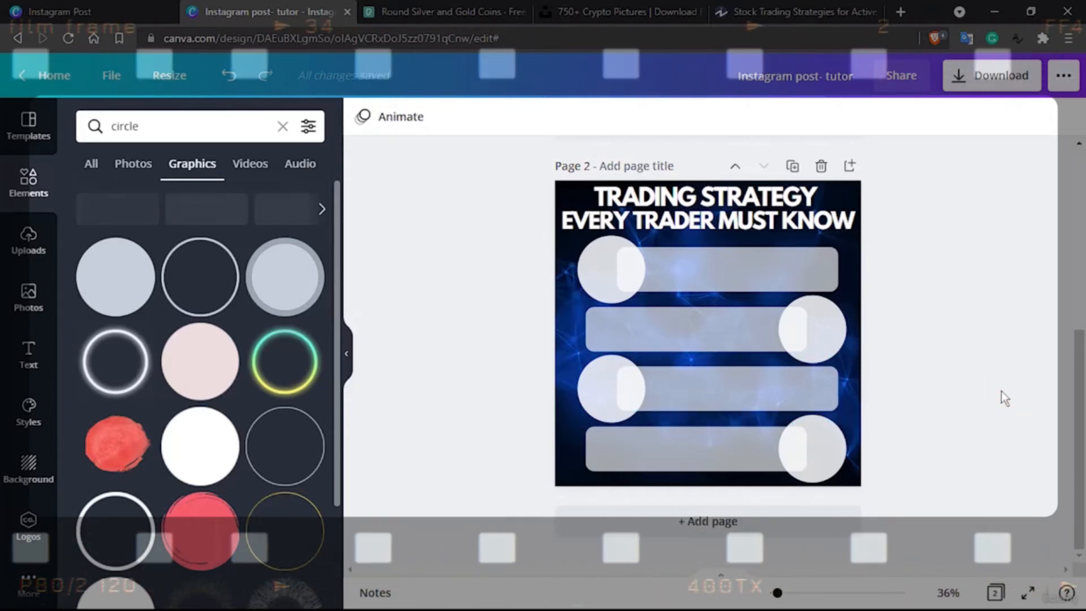
Search the graphics library for "trading" to find an icon for the first circle
{"action": "left_click", "coordinate": [605, 273]}
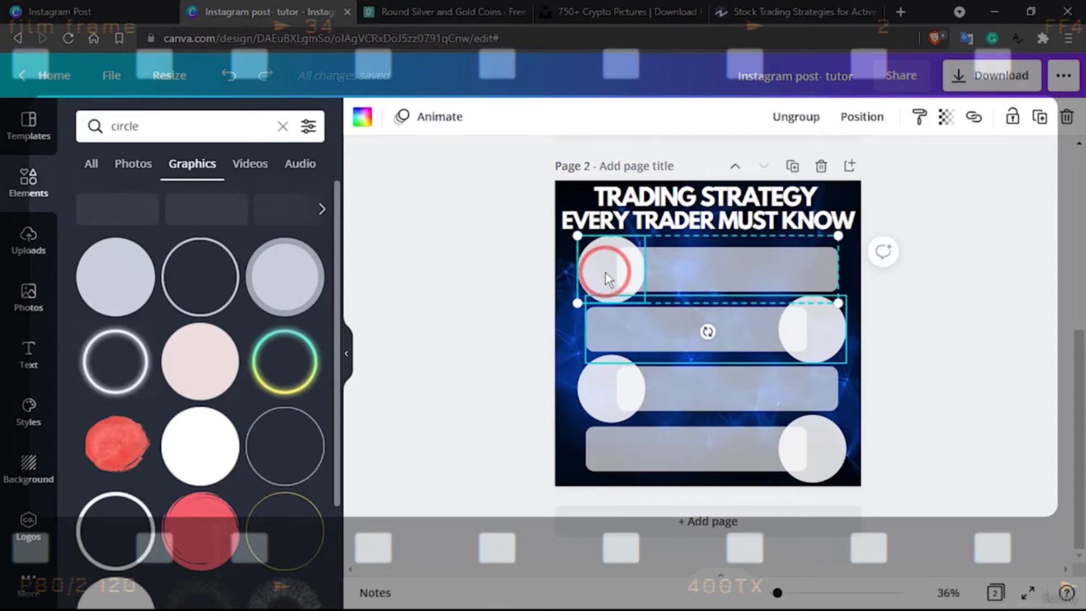
{"action": "left_click", "coordinate": [121, 126]}
{"action": "double_click", "coordinate": [122, 123]}
{"action": "type", "text": "trading"}
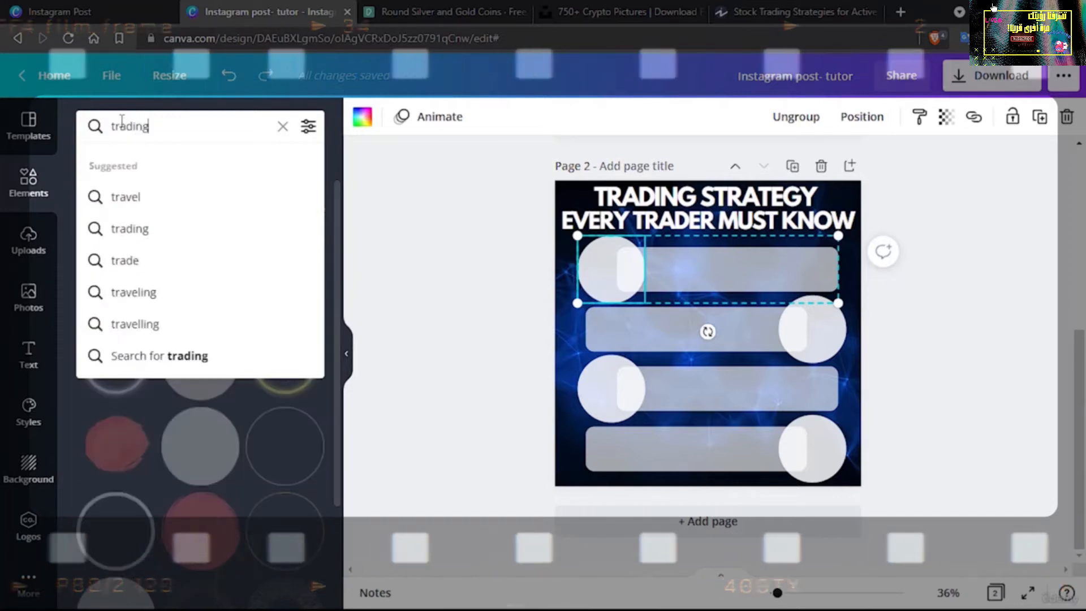
{"action": "key", "text": "Return"}
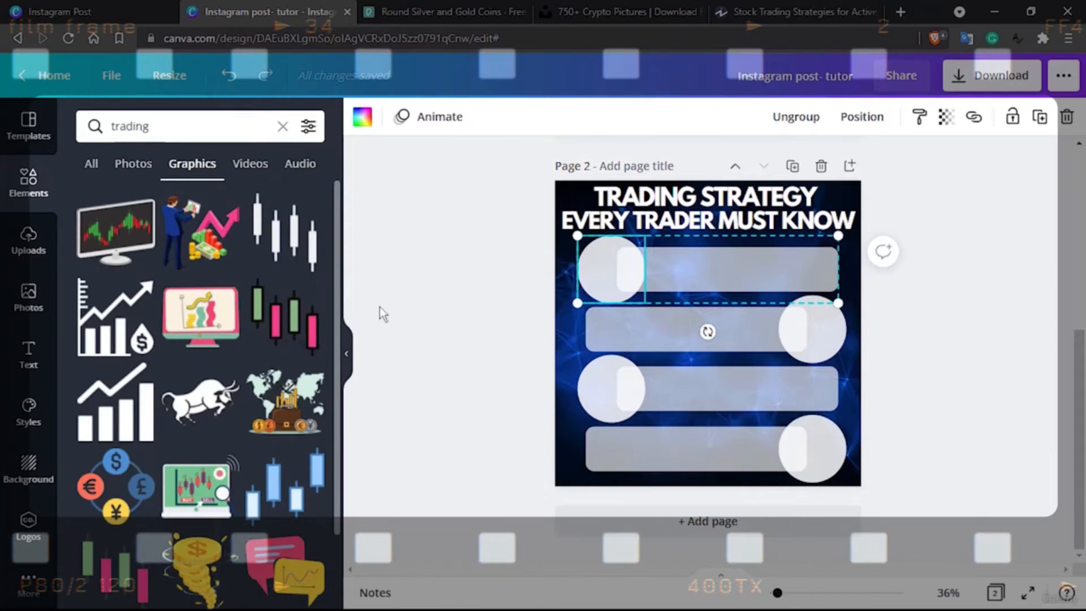
Check the strategy names in the Investopedia article on active trading and return to the Canva design
{"action": "left_click", "coordinate": [816, 8]}
{"action": "scroll", "coordinate": [816, 8], "scroll_direction": "up", "scroll_amount": 18}
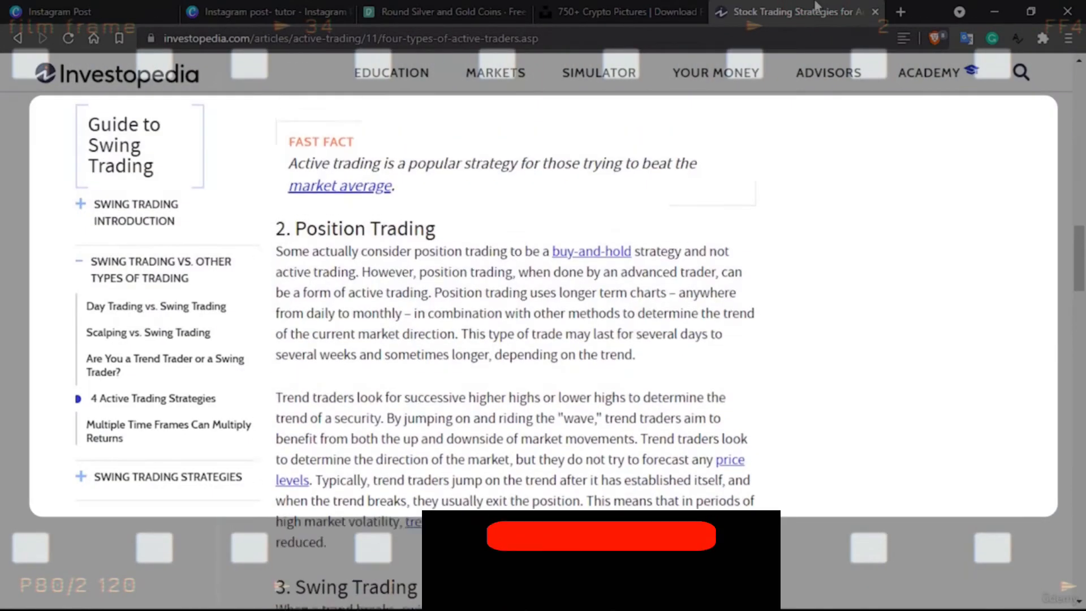
{"action": "scroll", "coordinate": [816, 8], "scroll_direction": "down", "scroll_amount": 6}
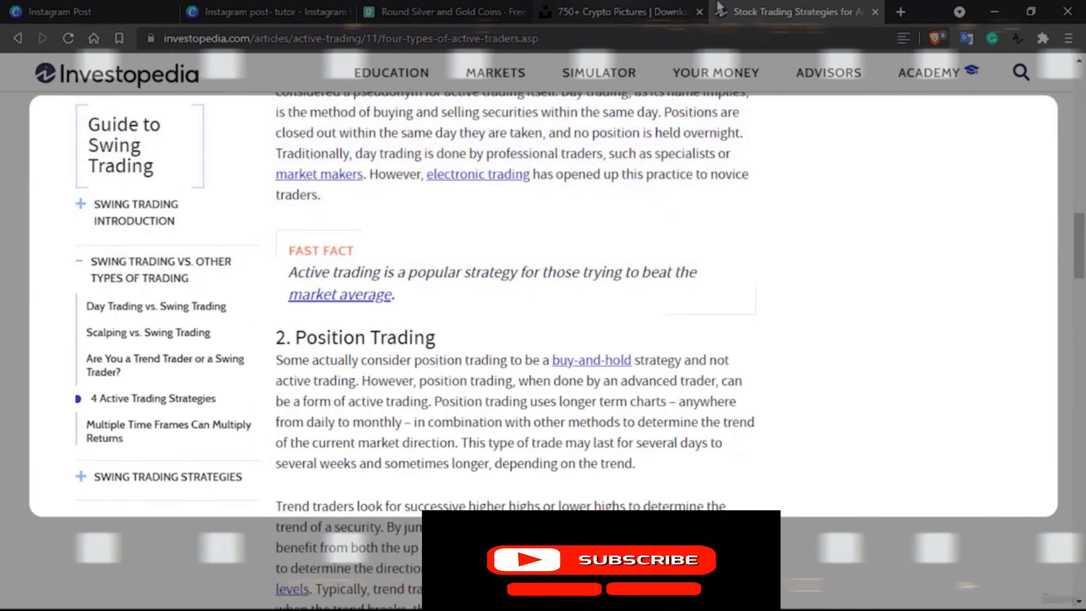
{"action": "left_click", "coordinate": [273, 8]}
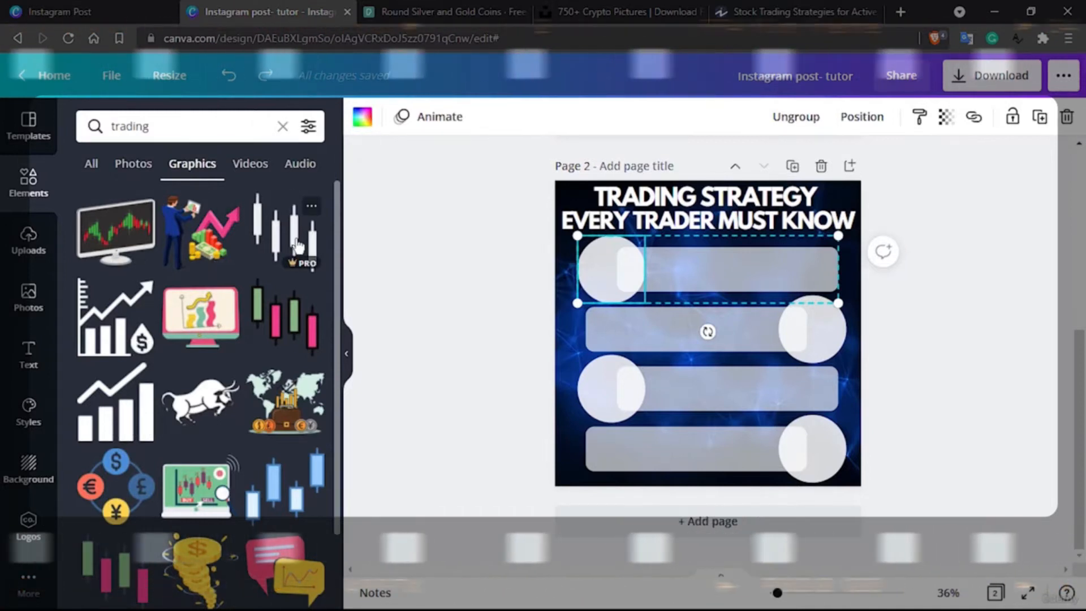
Narrow the graphics search to "day trading"
{"action": "left_click", "coordinate": [112, 129]}
{"action": "type", "text": "day"}
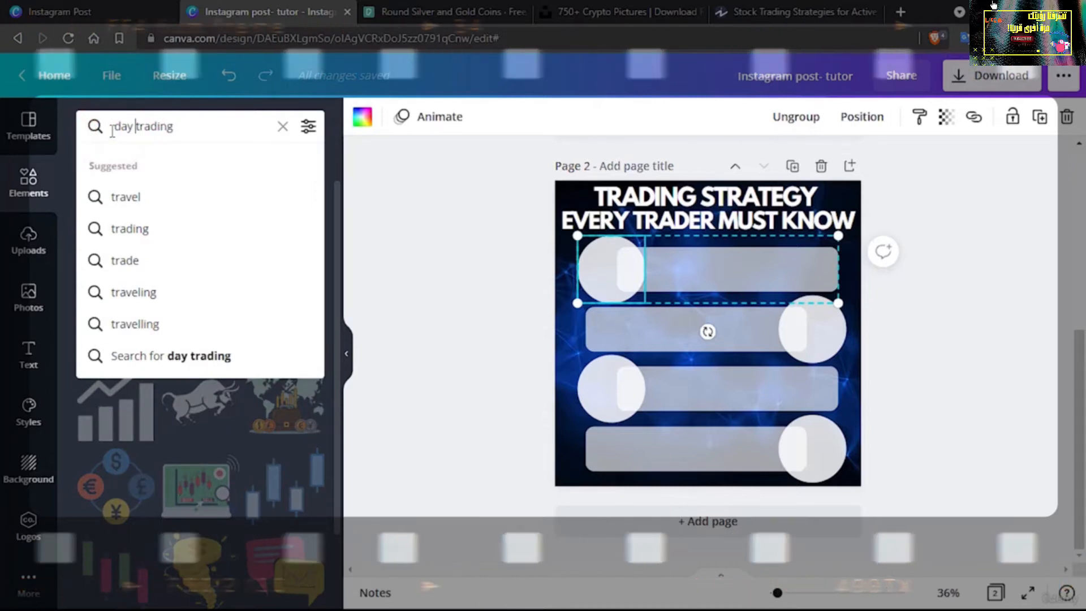
{"action": "key", "text": "Return"}
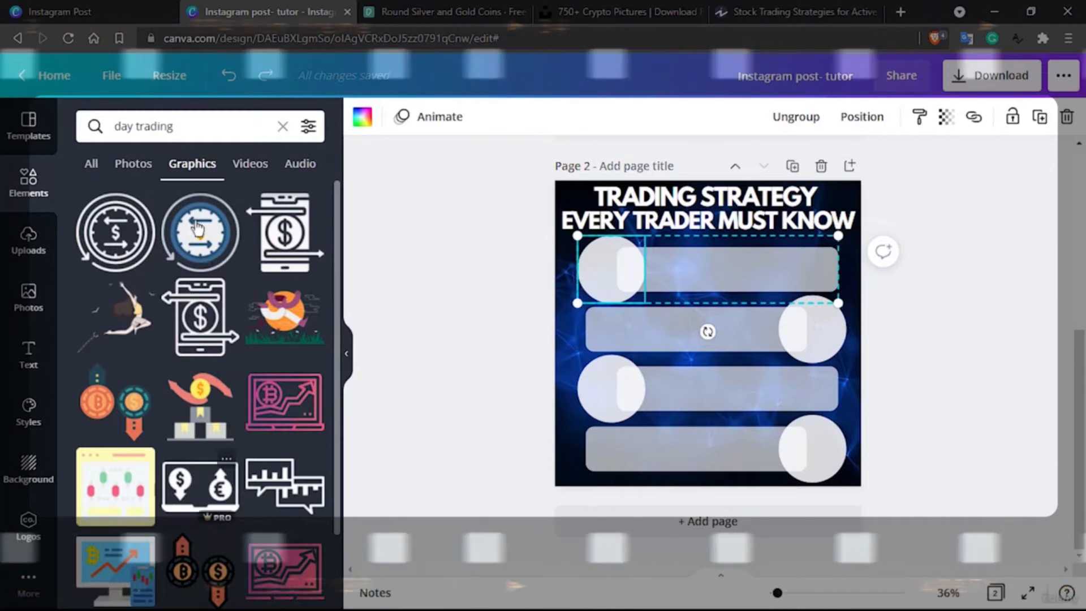
Try to drop the blue dollar clock graphic into the grouped first circle, deleting each attempt
{"action": "left_click_drag", "start_coordinate": [198, 229], "coordinate": [458, 280]}
{"action": "left_click_drag", "start_coordinate": [564, 279], "coordinate": [596, 255]}
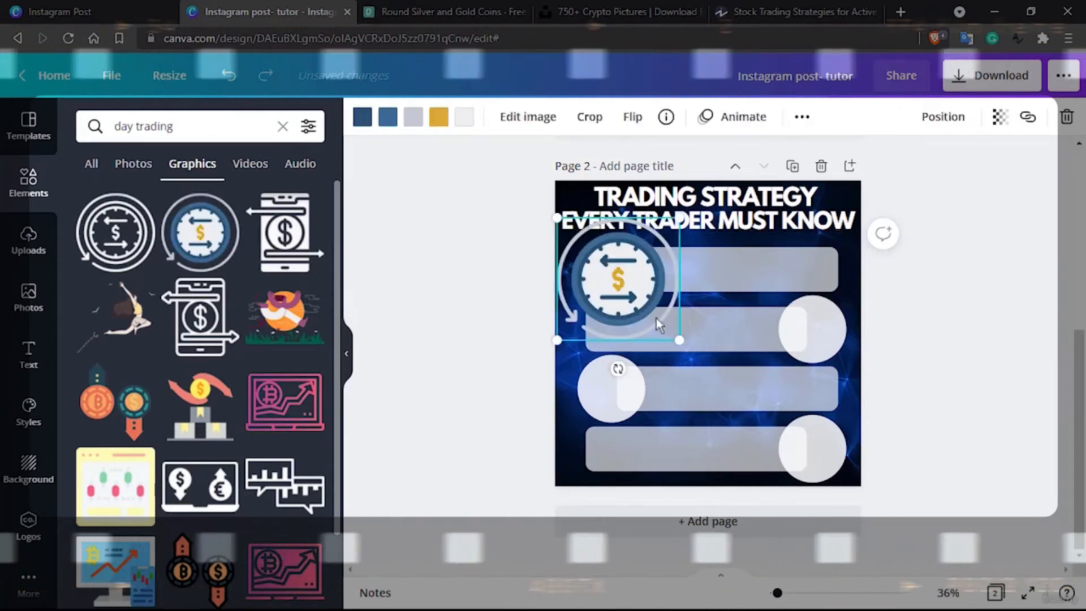
{"action": "key", "text": "Delete"}
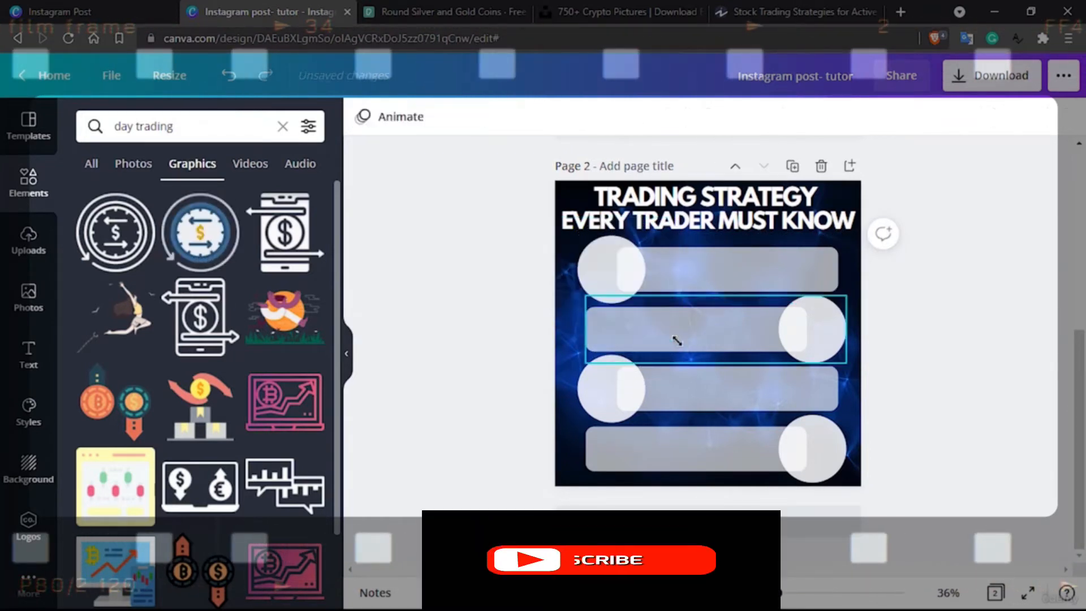
{"action": "left_click", "coordinate": [602, 273]}
{"action": "left_click_drag", "start_coordinate": [207, 238], "coordinate": [611, 264]}
{"action": "key", "text": "Delete"}
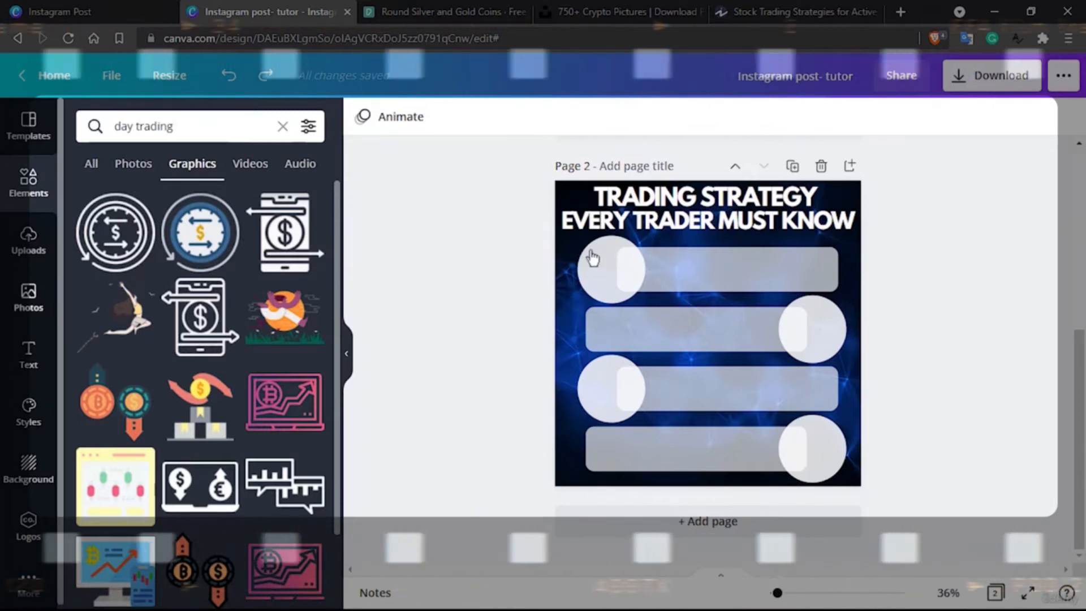
Clear the graphics search and try placing a picture grid on the first circle, then undo the placement
{"action": "left_click", "coordinate": [282, 126]}
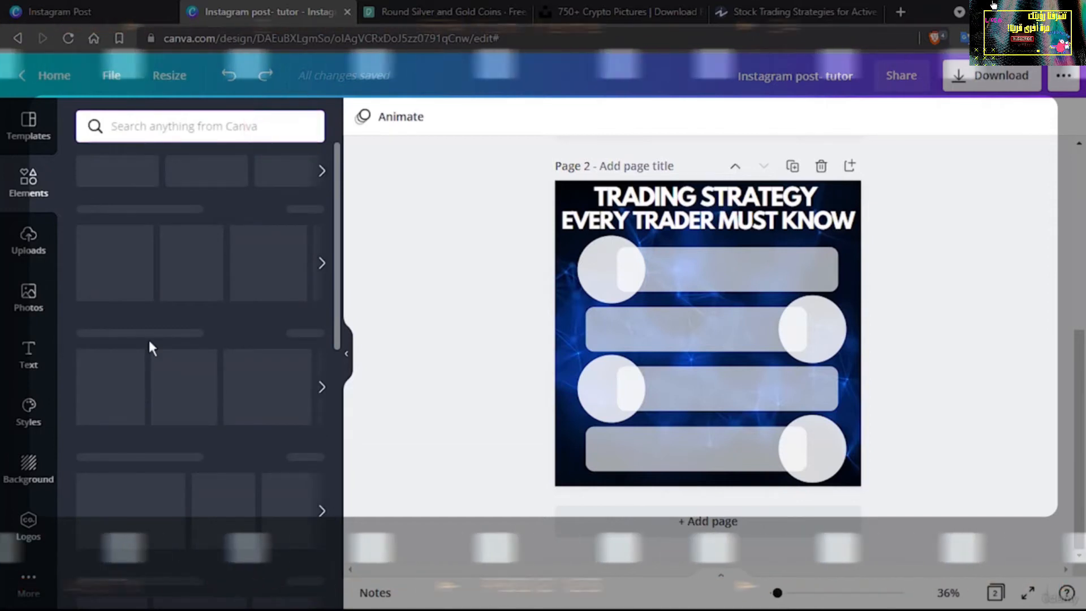
{"action": "scroll", "coordinate": [146, 391], "scroll_direction": "down", "scroll_amount": 10}
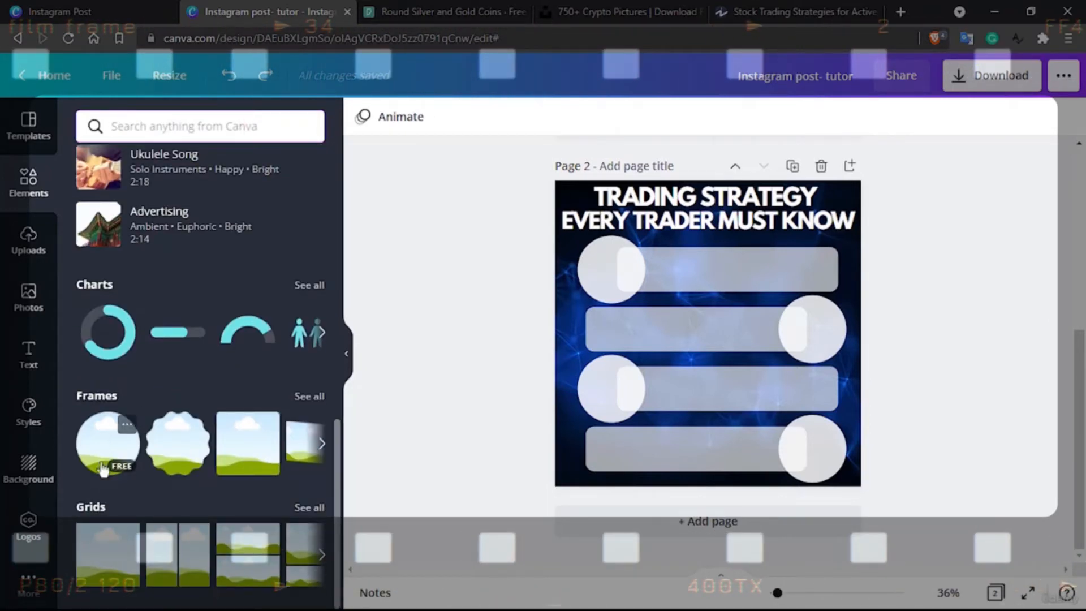
{"action": "left_click_drag", "start_coordinate": [102, 470], "coordinate": [613, 300]}
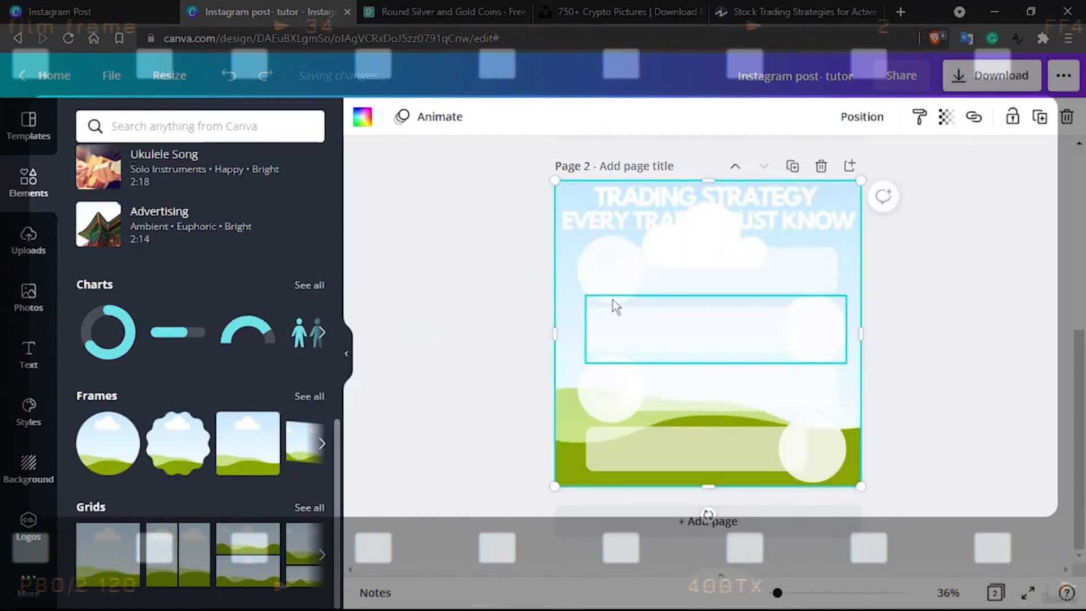
{"action": "key", "text": "ctrl+z"}
Ungroup the first circle-and-bar group so its circle can be edited separately
{"action": "left_click", "coordinate": [601, 267]}
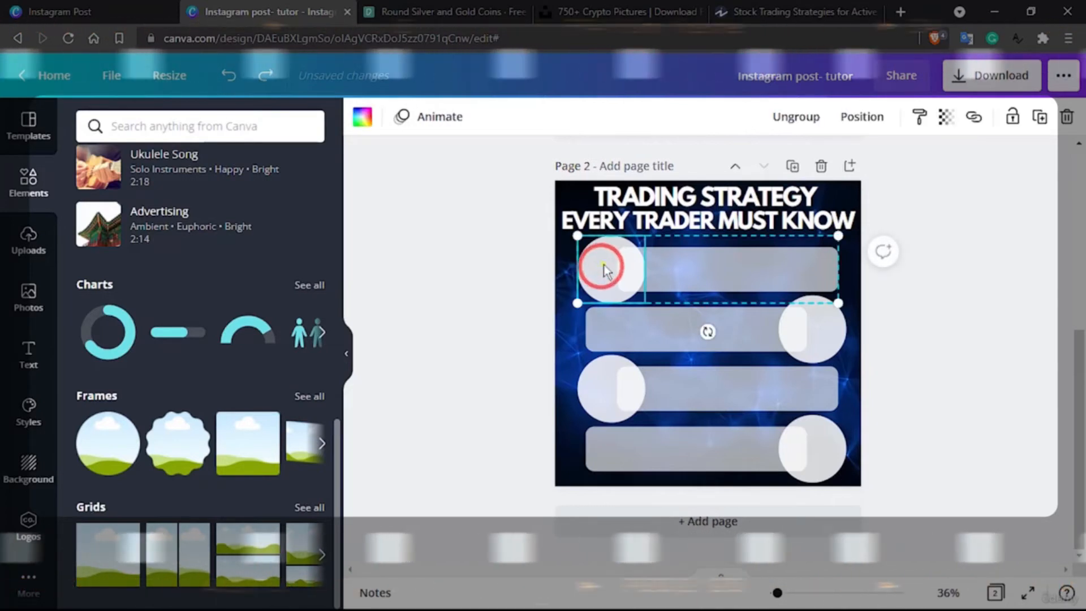
{"action": "right_click", "coordinate": [603, 268]}
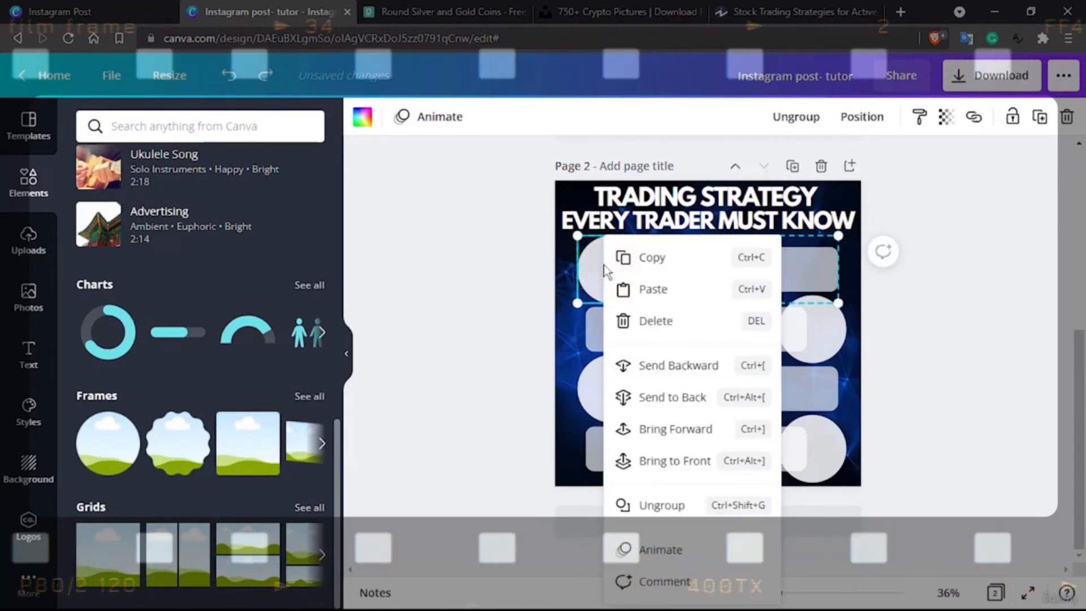
{"action": "left_click", "coordinate": [665, 503]}
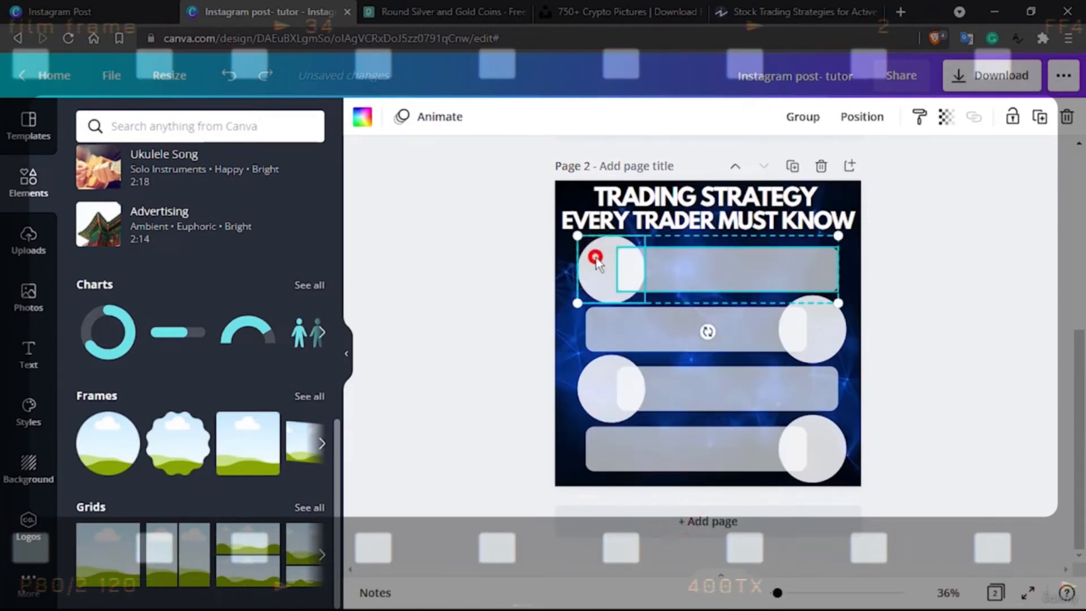
Try to fit a picture grid into the ungrouped first circle, then delete it
{"action": "left_click_drag", "start_coordinate": [101, 538], "coordinate": [599, 284]}
{"action": "left_click_drag", "start_coordinate": [442, 312], "coordinate": [589, 242]}
{"action": "key", "text": "Delete"}
{"action": "left_click", "coordinate": [597, 277]}
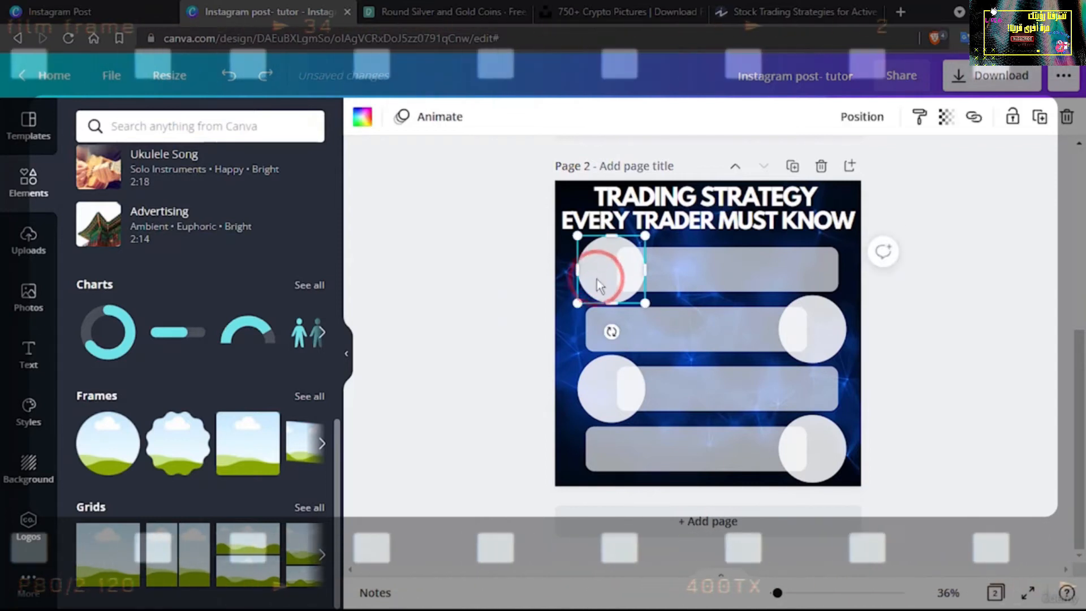
Reopen the "day trading" graphics results and add the blue dollar clock graphic to the page
{"action": "left_click", "coordinate": [173, 125]}
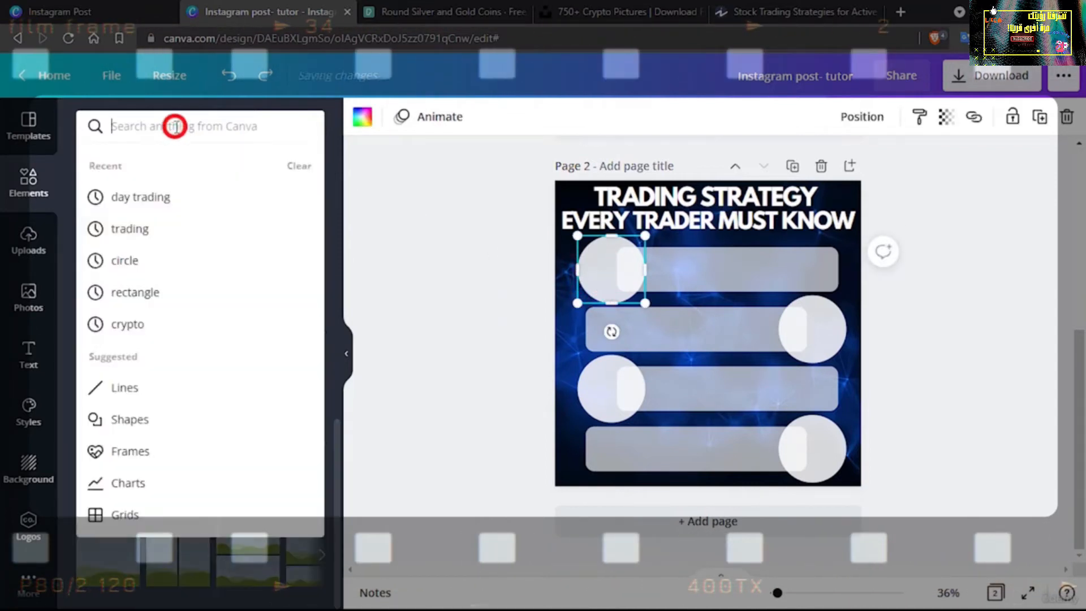
{"action": "left_click", "coordinate": [143, 204]}
{"action": "left_click", "coordinate": [186, 167]}
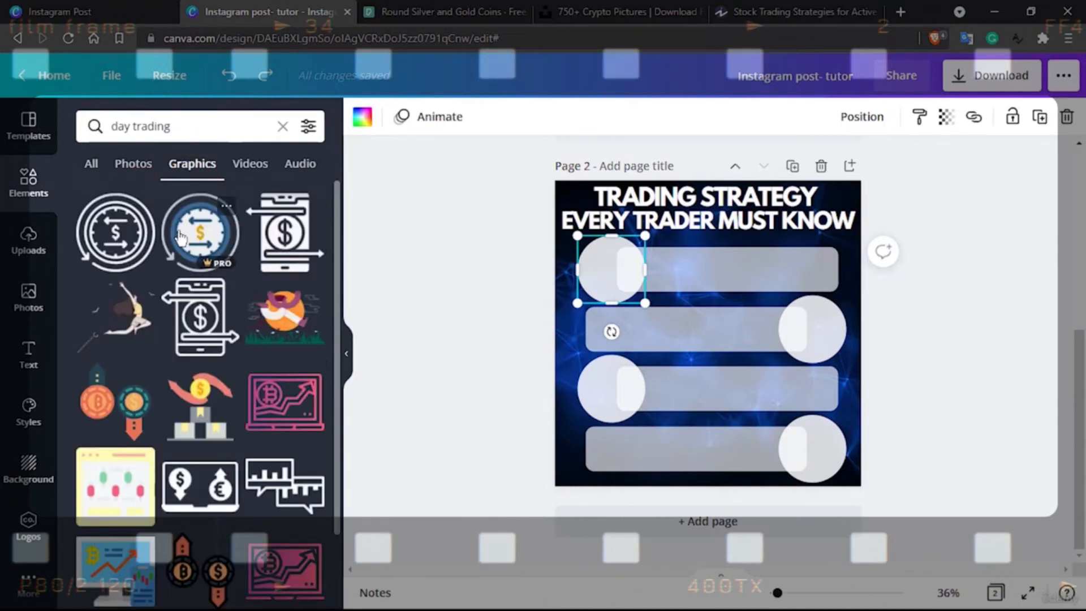
{"action": "left_click_drag", "start_coordinate": [426, 251], "coordinate": [663, 329]}
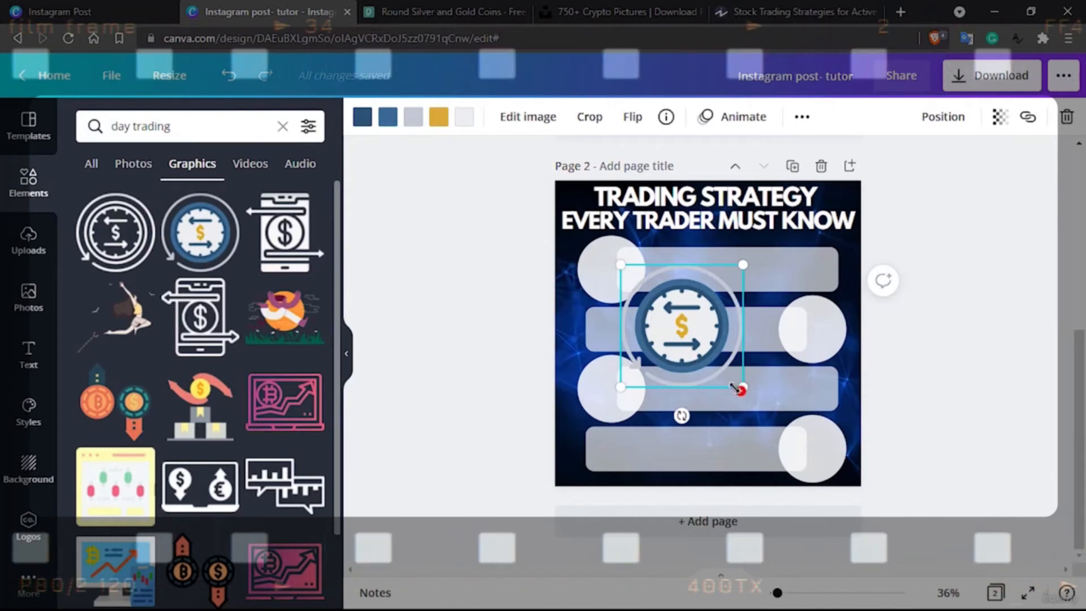
Shrink the blue dollar clock graphic to the first circle's size and centre it over that circle
{"action": "left_click_drag", "start_coordinate": [743, 388], "coordinate": [649, 305]}
{"action": "left_click", "coordinate": [615, 273]}
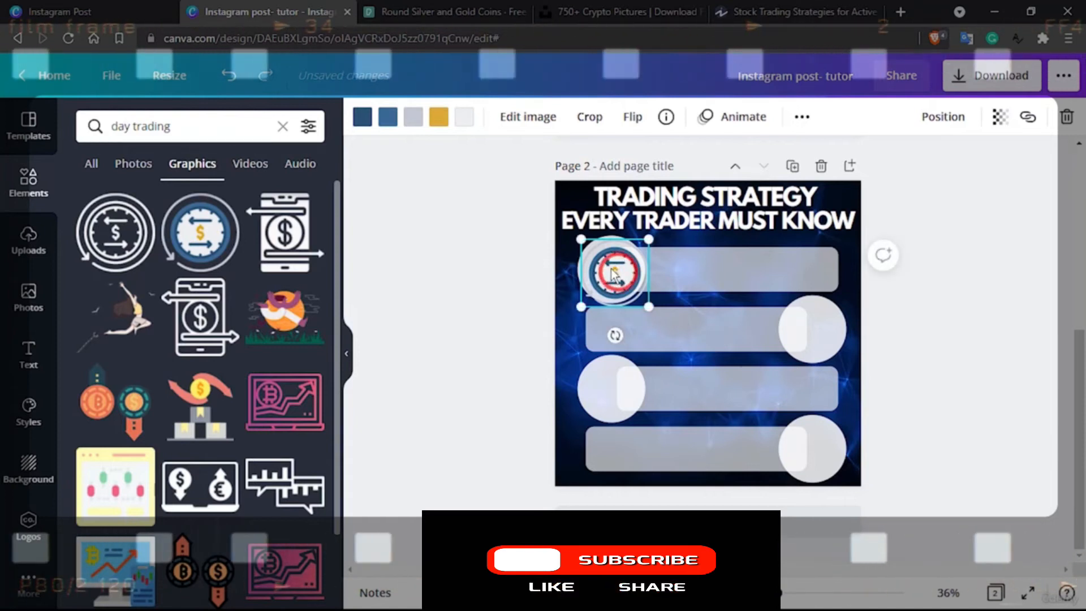
{"action": "left_click_drag", "start_coordinate": [615, 272], "coordinate": [607, 269]}
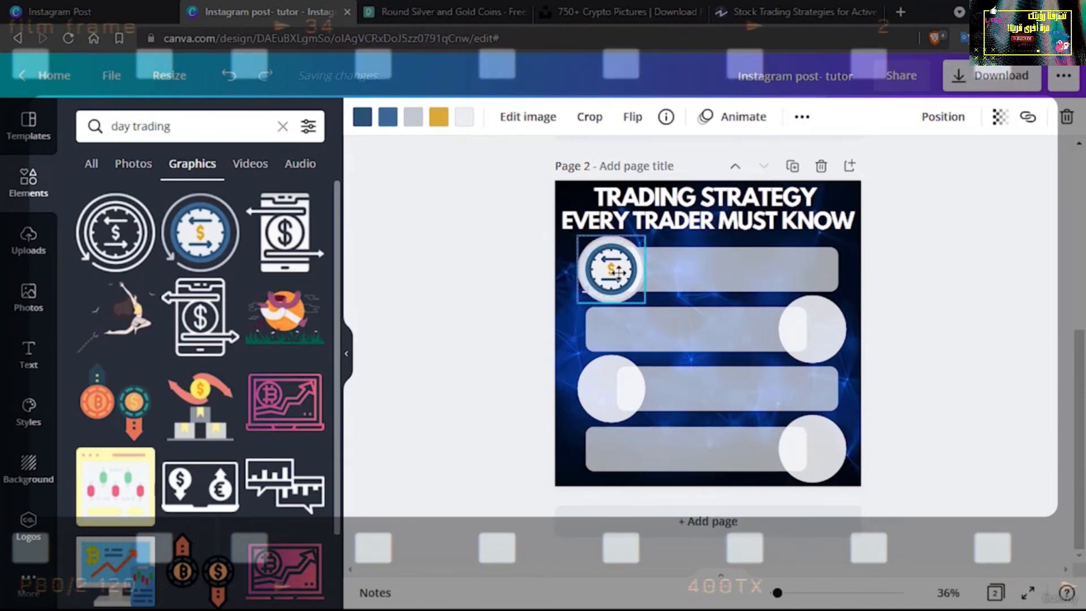
{"action": "left_click_drag", "start_coordinate": [645, 305], "coordinate": [659, 300]}
{"action": "left_click", "coordinate": [699, 269]}
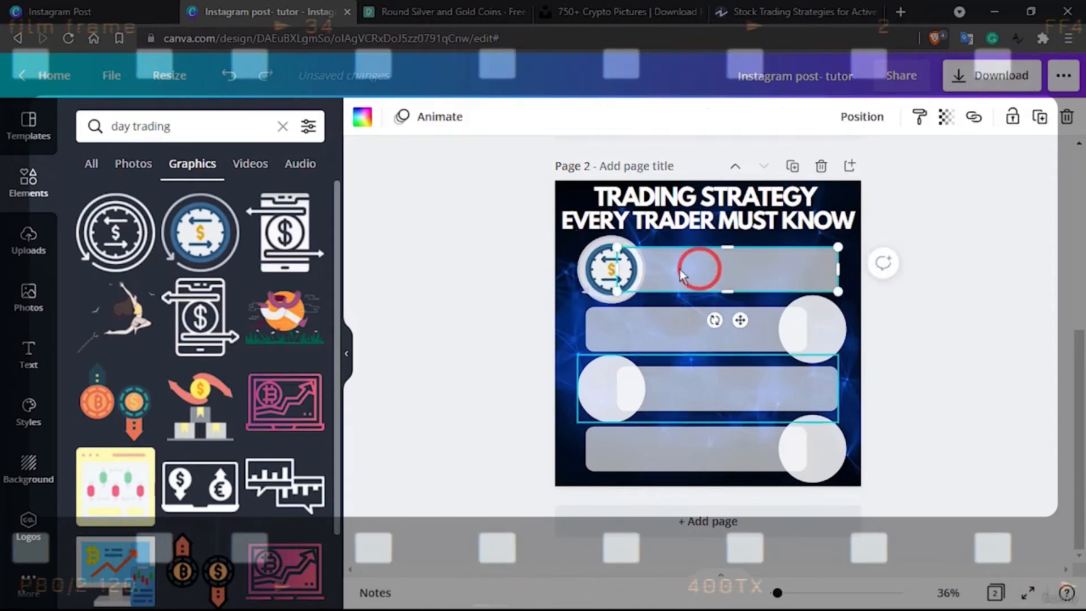
Try replacing the first circle with the clock graphic by deleting the circle, then undo the removal
{"action": "left_click_drag", "start_coordinate": [606, 268], "coordinate": [634, 261]}
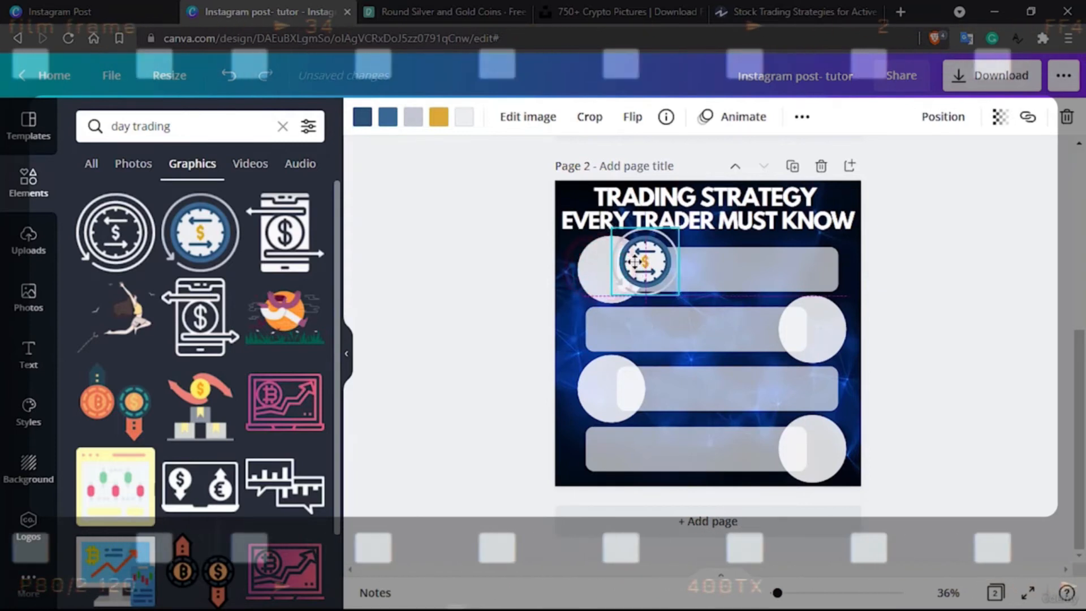
{"action": "left_click", "coordinate": [593, 271]}
{"action": "key", "text": "Delete"}
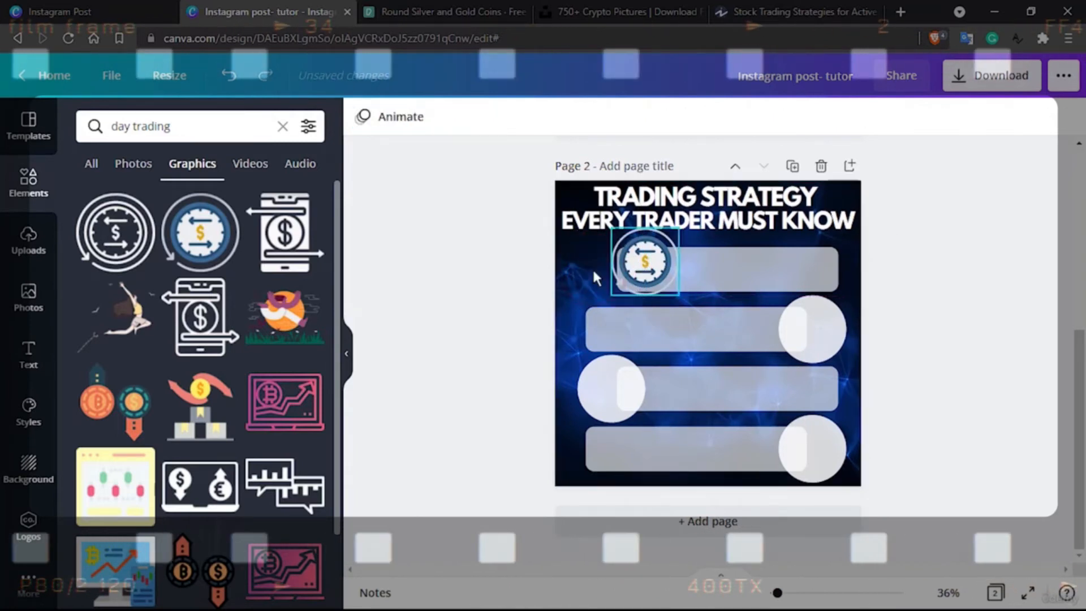
{"action": "left_click", "coordinate": [642, 274]}
{"action": "left_click_drag", "start_coordinate": [642, 273], "coordinate": [603, 285]}
{"action": "key", "text": "ctrl+z"}
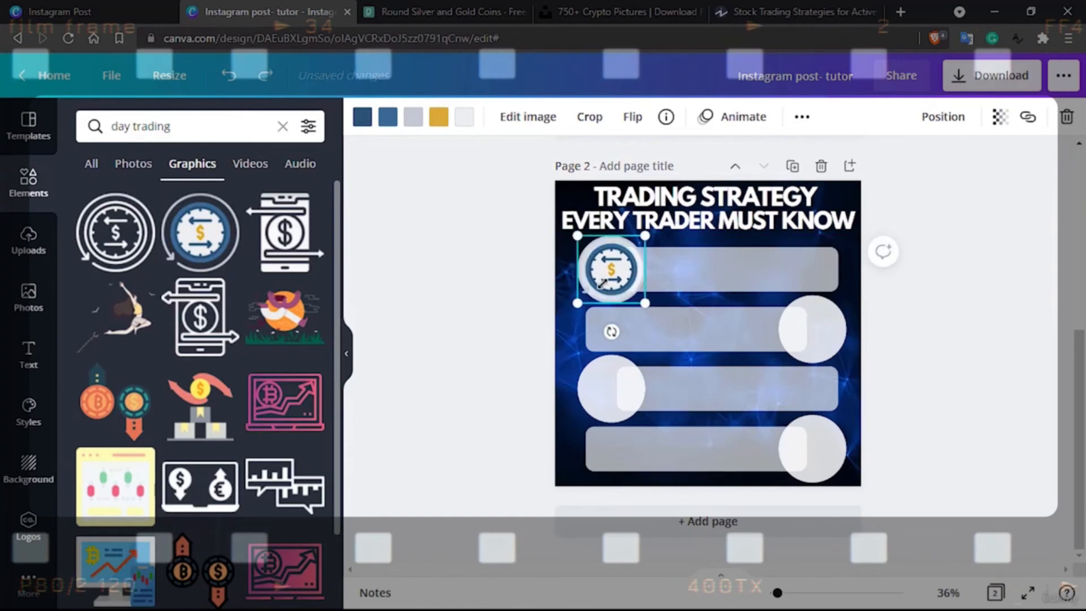
Nudge the clock graphic up and back down to align it with the first circle
{"action": "left_click", "coordinate": [678, 278]}
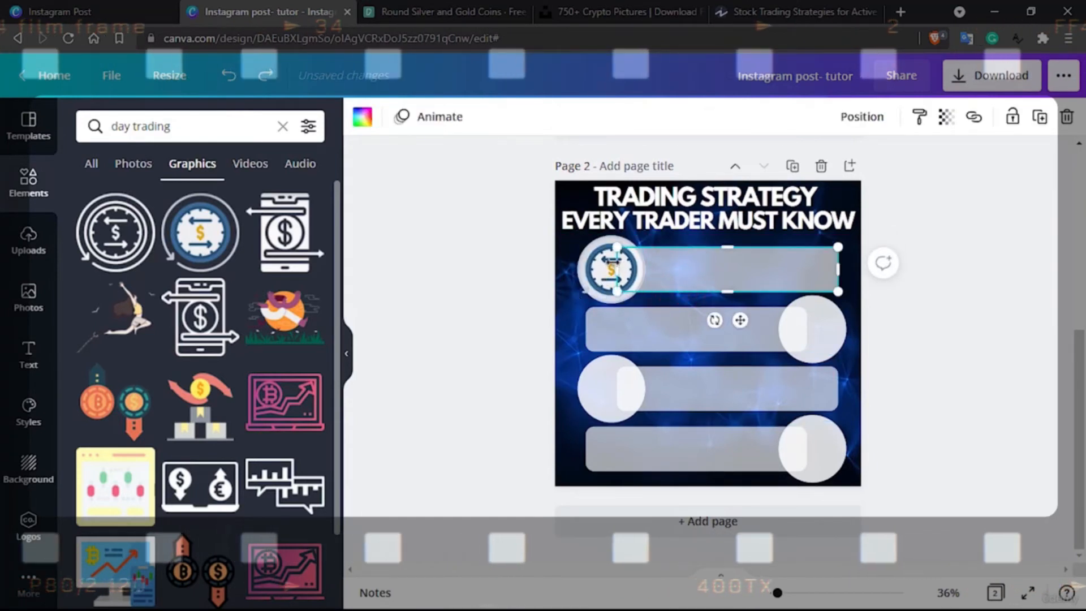
{"action": "left_click", "coordinate": [610, 266]}
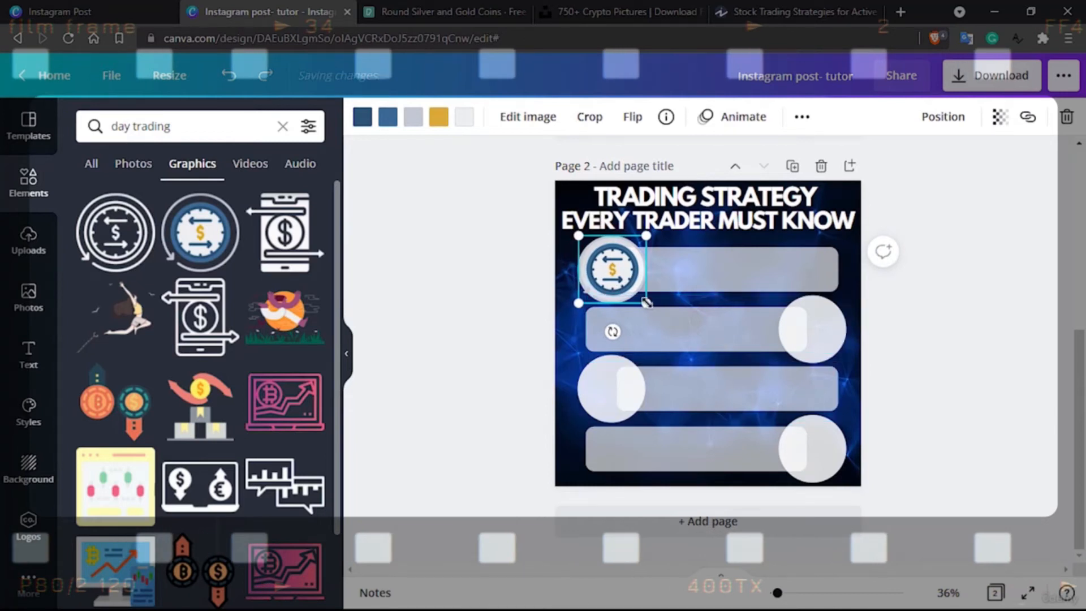
{"action": "key", "text": "shift+Up"}
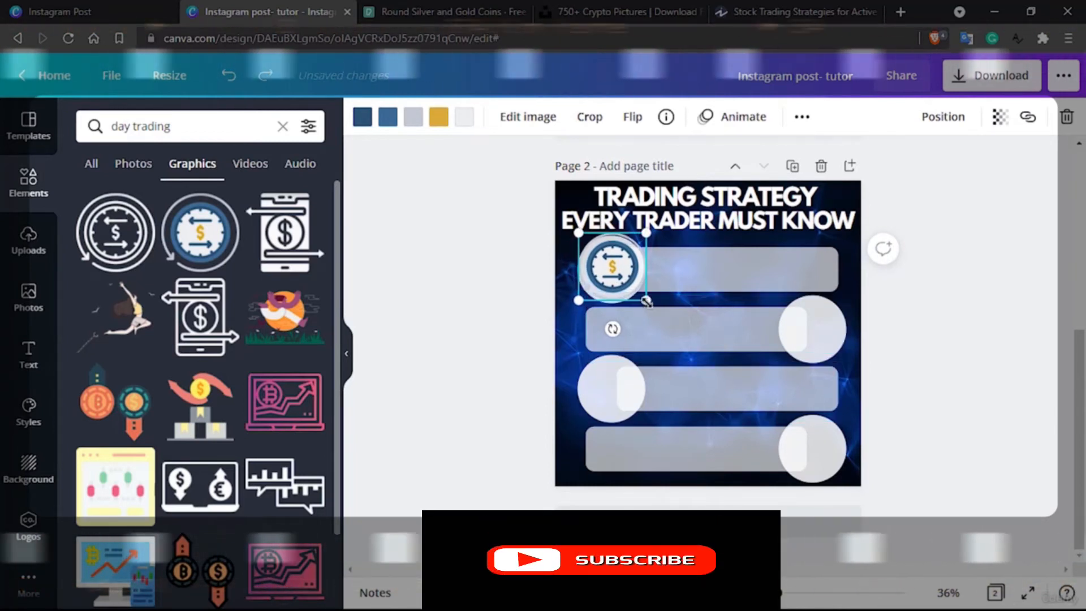
{"action": "key", "text": "shift+Down"}
{"action": "key", "text": "shift+Down"}
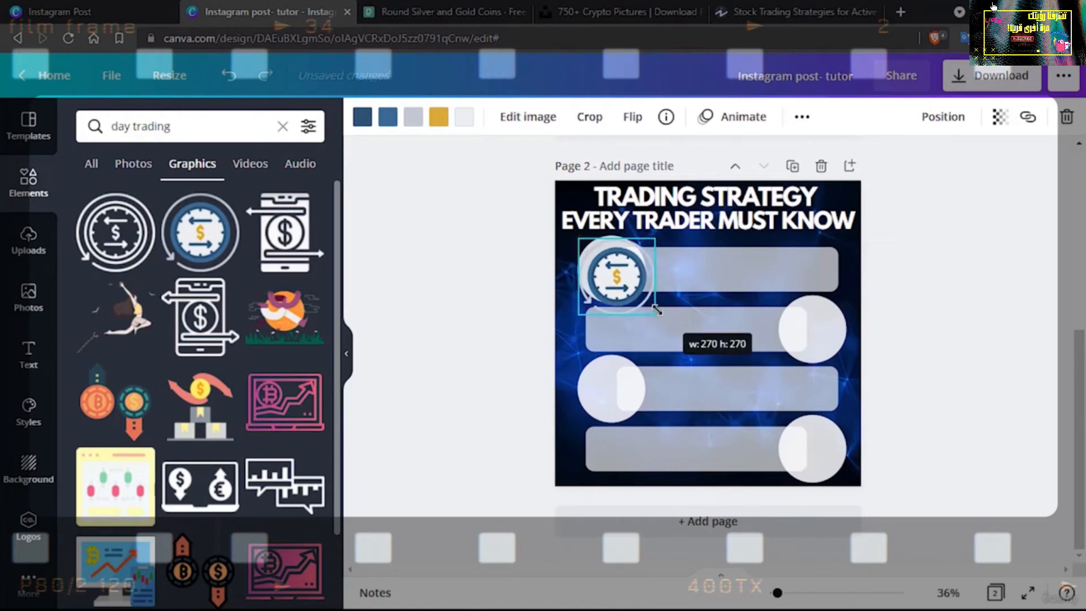
Reduce the blue dollar clock graphic to about 254 by 254 and centre it over the first circle
{"action": "left_click_drag", "start_coordinate": [621, 277], "coordinate": [615, 269]}
{"action": "left_click", "coordinate": [993, 309]}
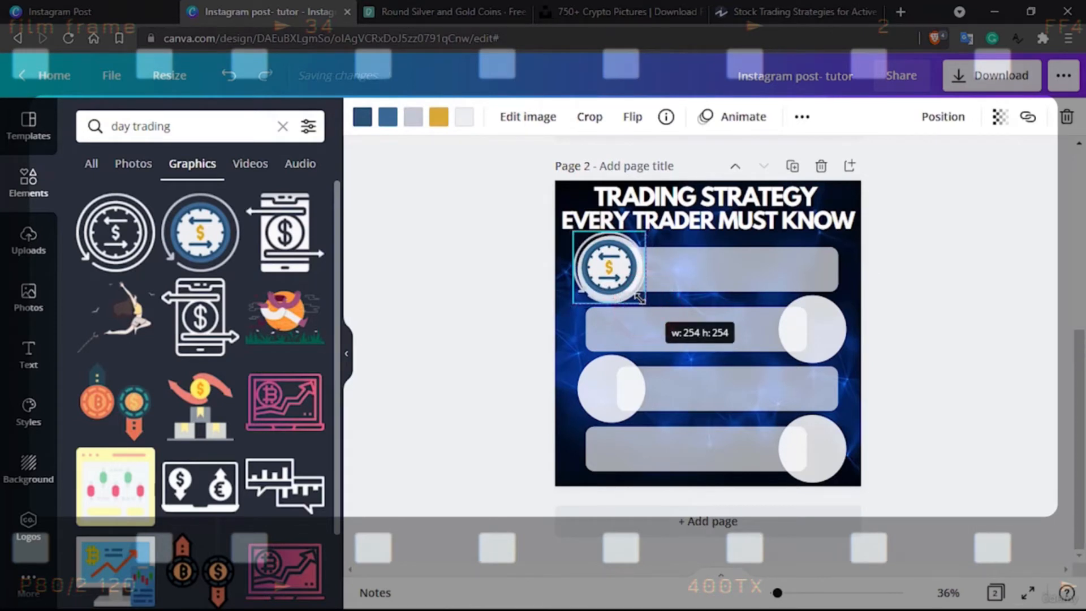
{"action": "left_click_drag", "start_coordinate": [640, 298], "coordinate": [640, 298]}
{"action": "left_click_drag", "start_coordinate": [613, 253], "coordinate": [621, 269]}
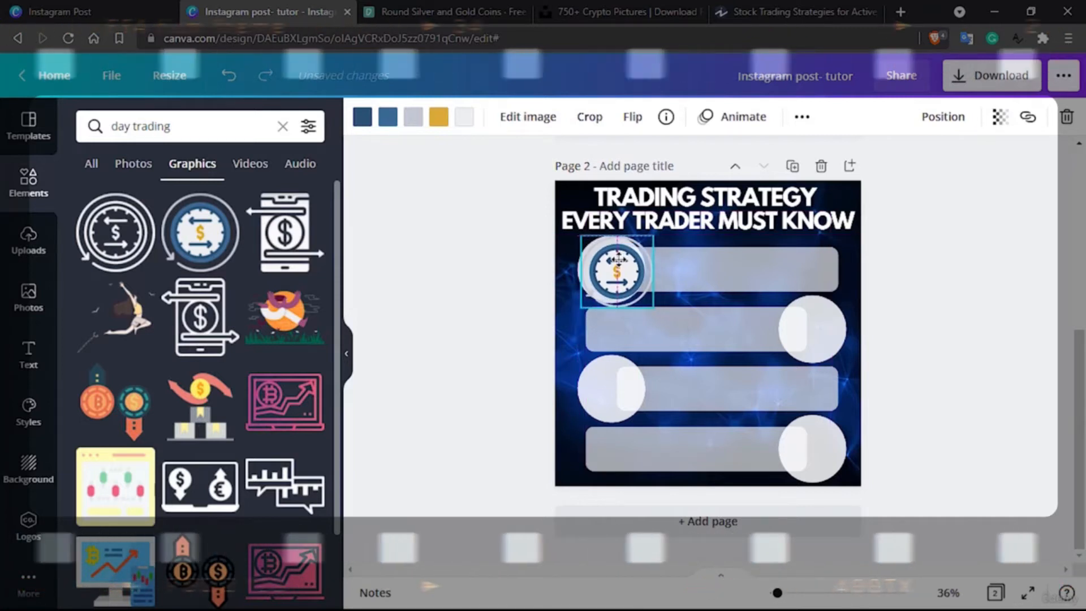
{"action": "left_click_drag", "start_coordinate": [618, 259], "coordinate": [614, 257]}
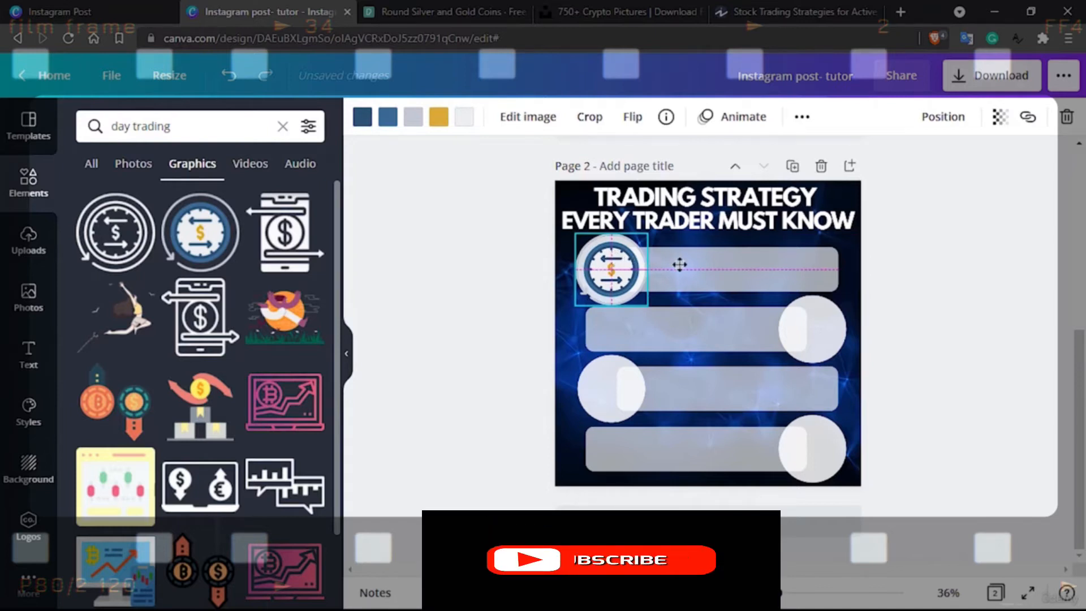
{"action": "left_click", "coordinate": [740, 270]}
Select the second row's circle and search the graphics for "position trading"
{"action": "left_click", "coordinate": [634, 339]}
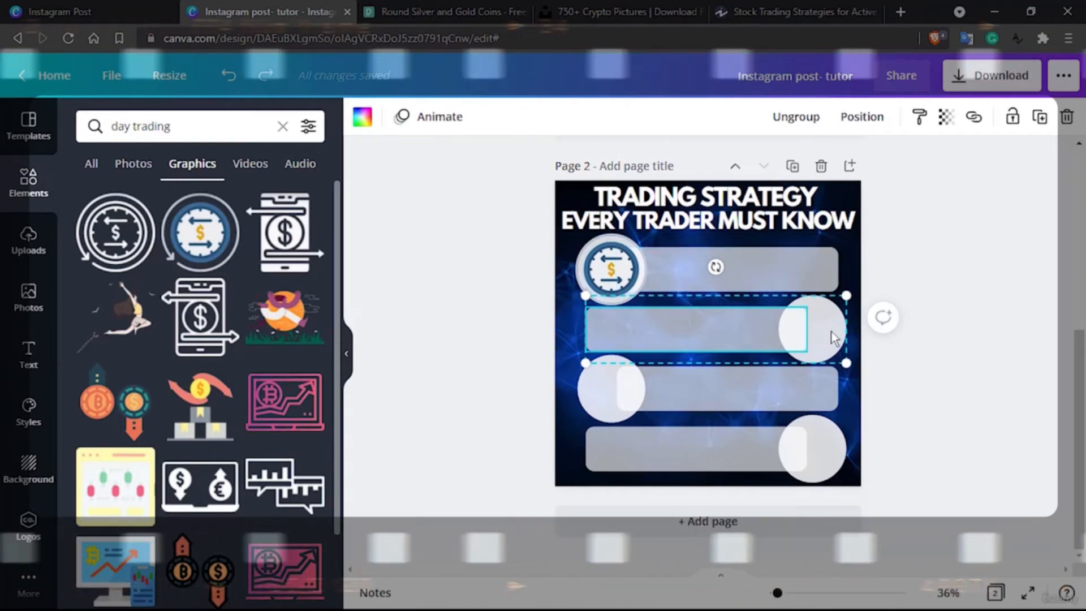
{"action": "left_click", "coordinate": [831, 331]}
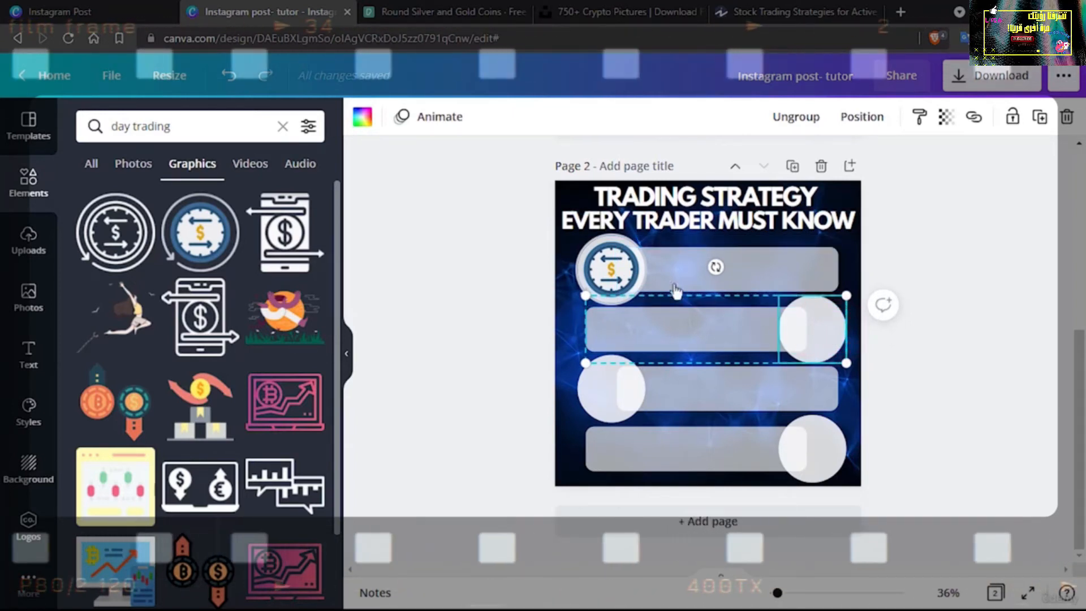
{"action": "double_click", "coordinate": [119, 125]}
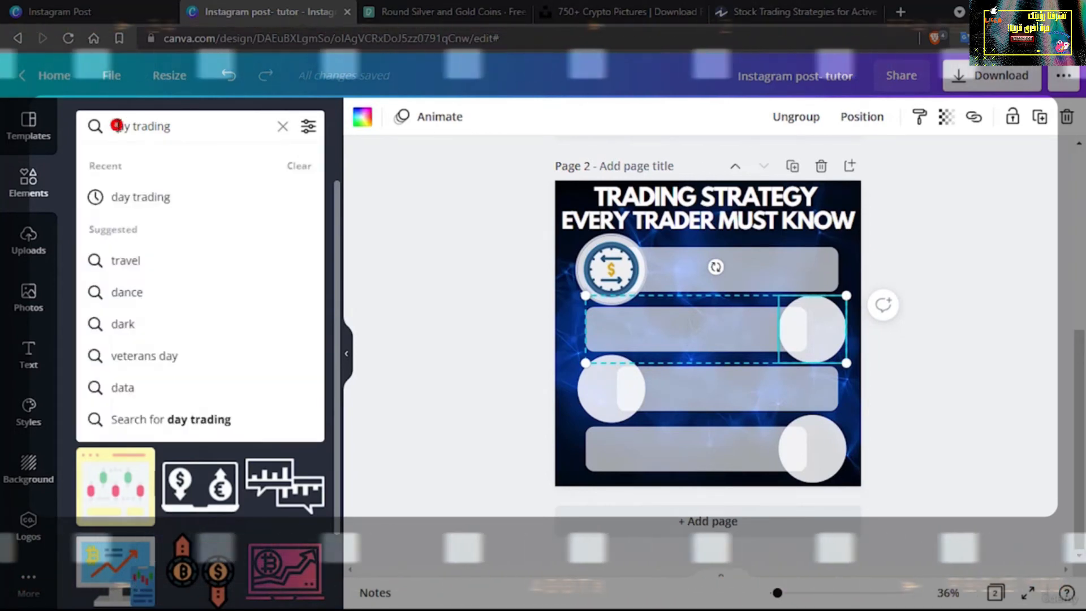
{"action": "type", "text": "post"}
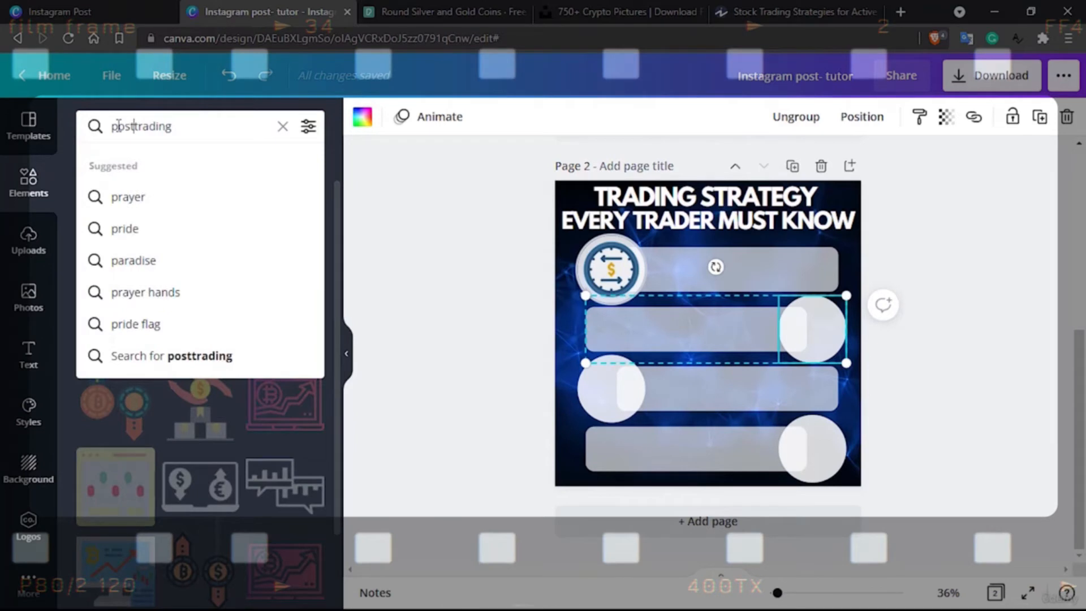
{"action": "type", "text": "ion"}
{"action": "key", "text": "Return"}
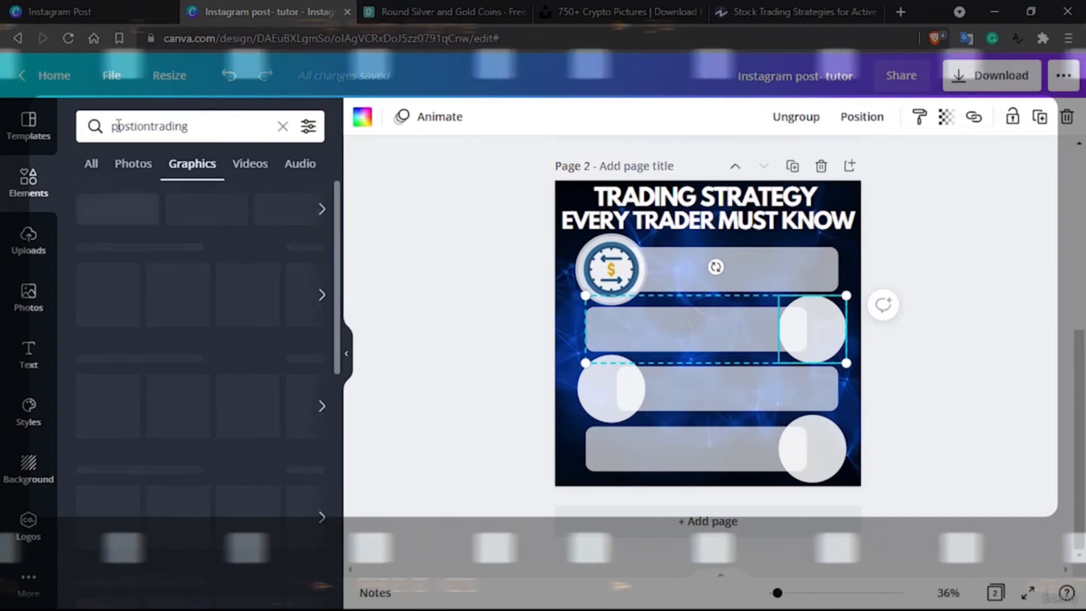
{"action": "left_click", "coordinate": [131, 124]}
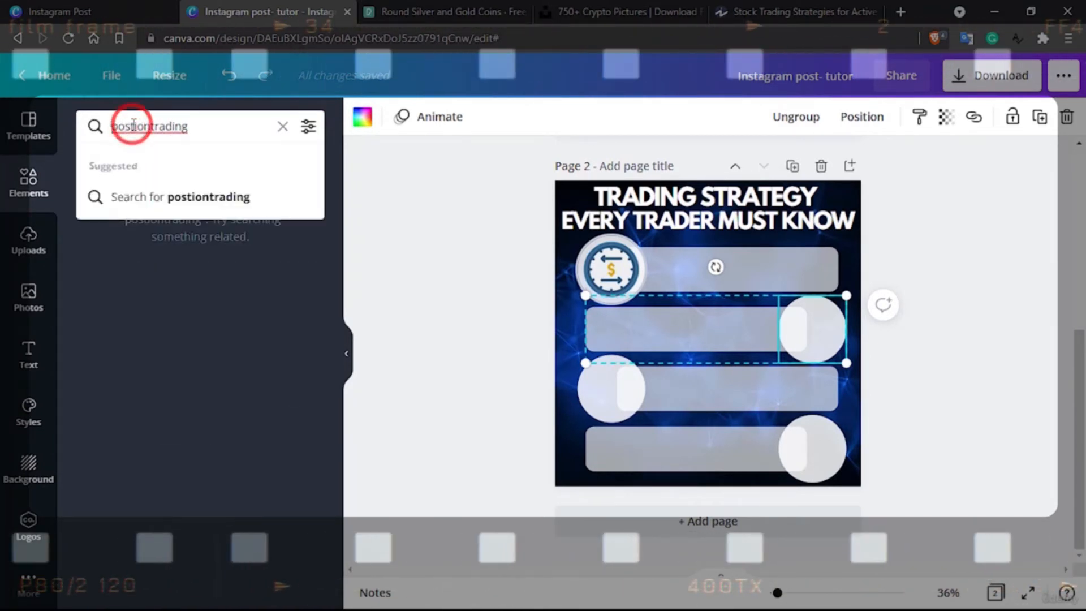
{"action": "key", "text": "Return"}
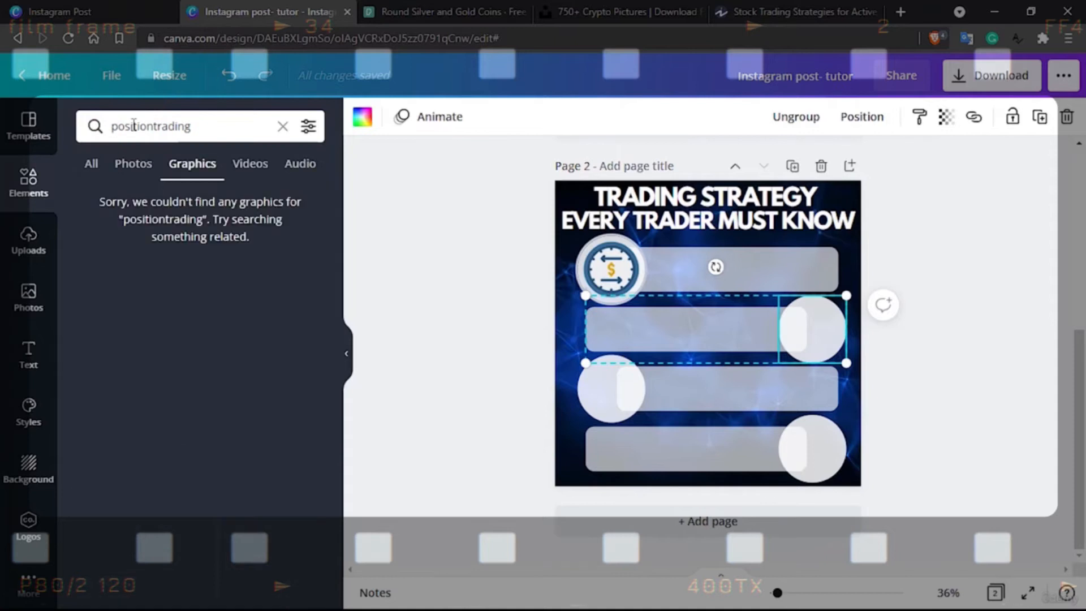
{"action": "left_click", "coordinate": [154, 126]}
{"action": "key", "text": "Return"}
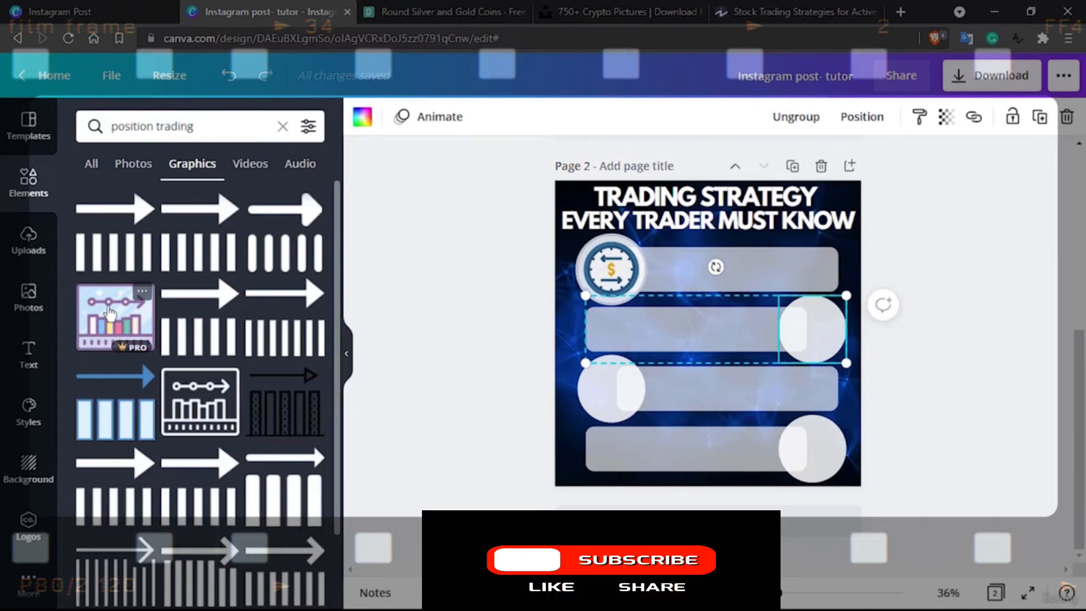
Add the purple-framed bar chart graphic with the arrow line to the page, shrink it and centre it in the second circle
{"action": "left_click_drag", "start_coordinate": [110, 314], "coordinate": [770, 327]}
{"action": "left_click_drag", "start_coordinate": [732, 397], "coordinate": [827, 317]}
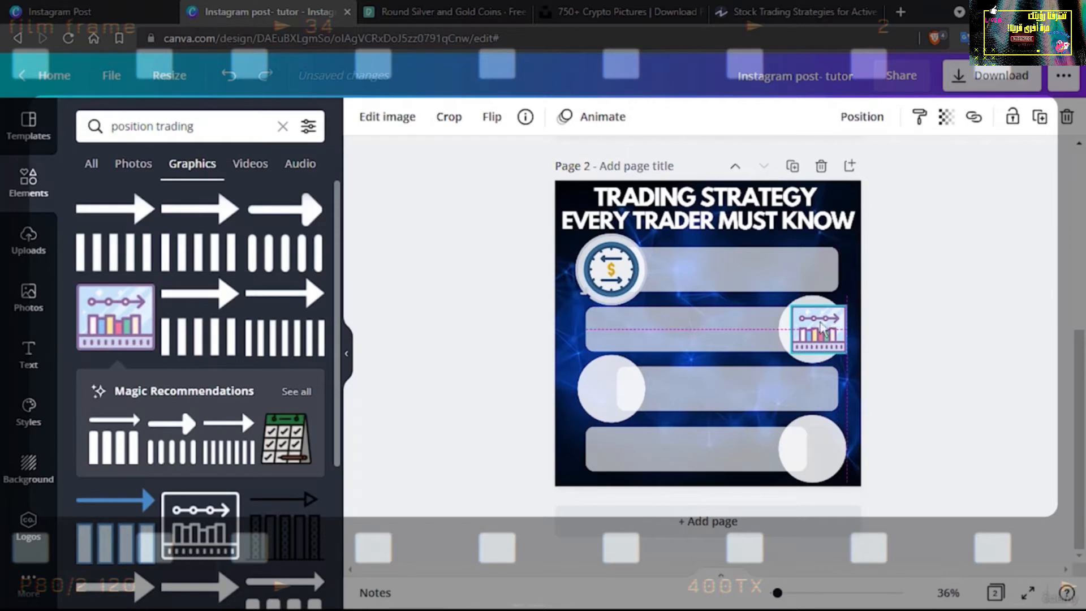
{"action": "left_click_drag", "start_coordinate": [790, 306], "coordinate": [819, 327]}
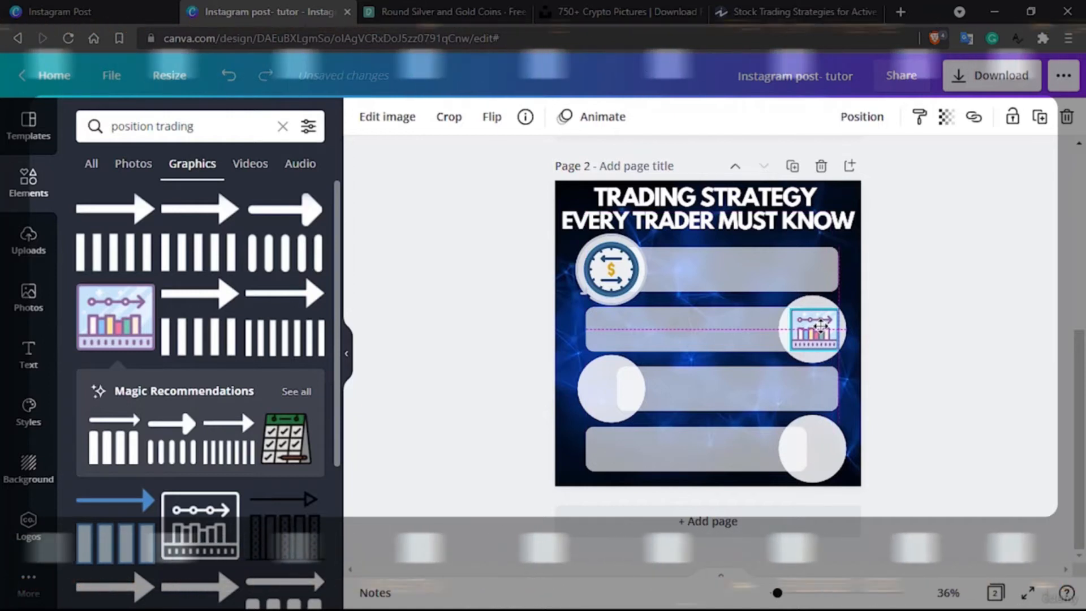
{"action": "left_click", "coordinate": [961, 343]}
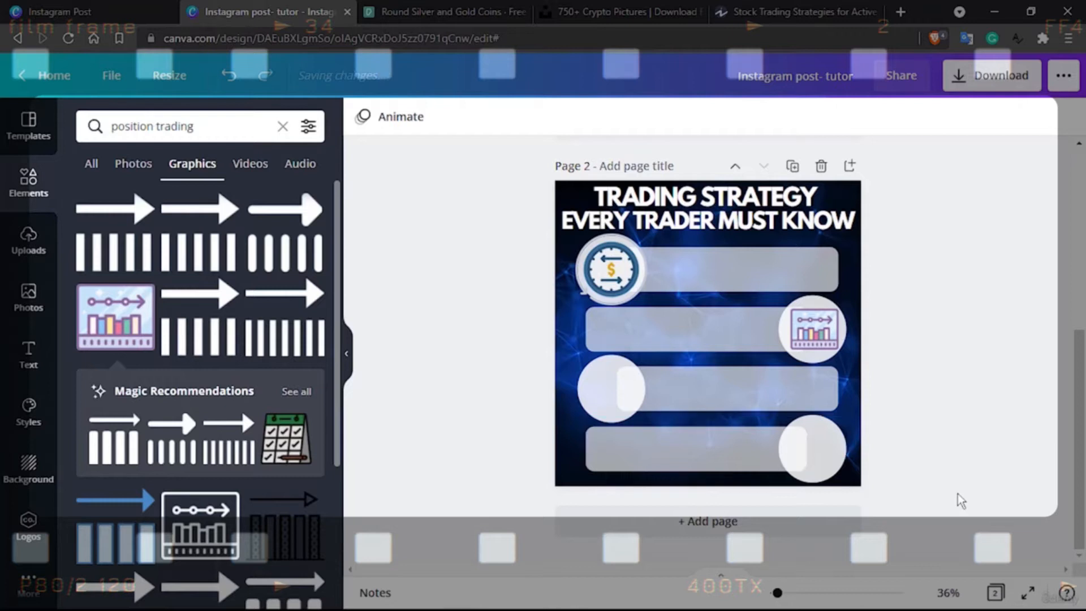
Check the third strategy in the Investopedia article, return to the Canva design and search the graphics for "swing trading"
{"action": "left_click", "coordinate": [797, 11]}
{"action": "mouse_move", "coordinate": [733, 84]}
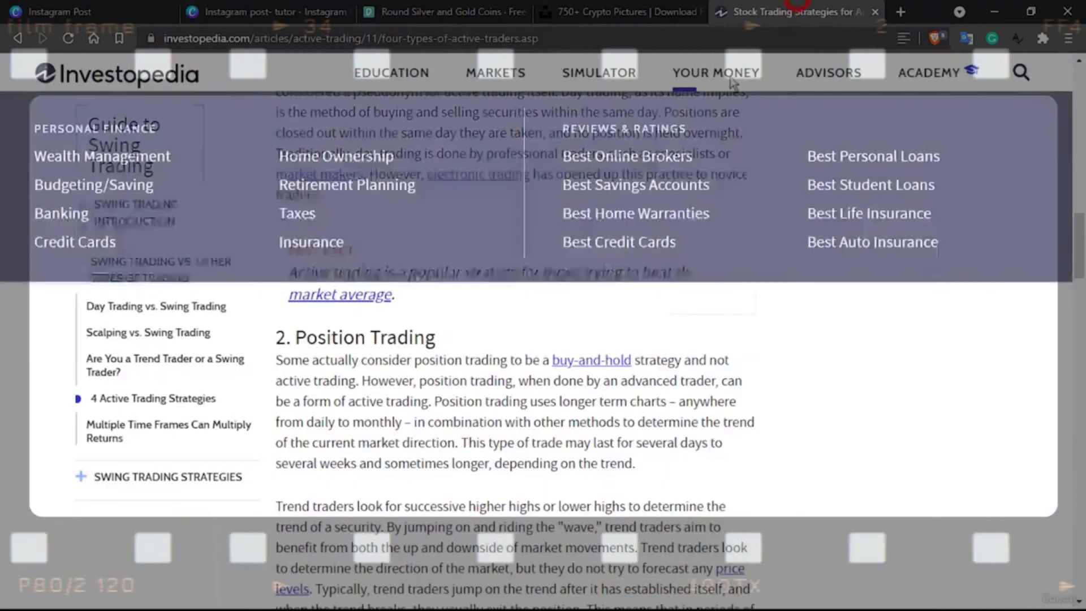
{"action": "scroll", "coordinate": [424, 433], "scroll_direction": "down", "scroll_amount": 8}
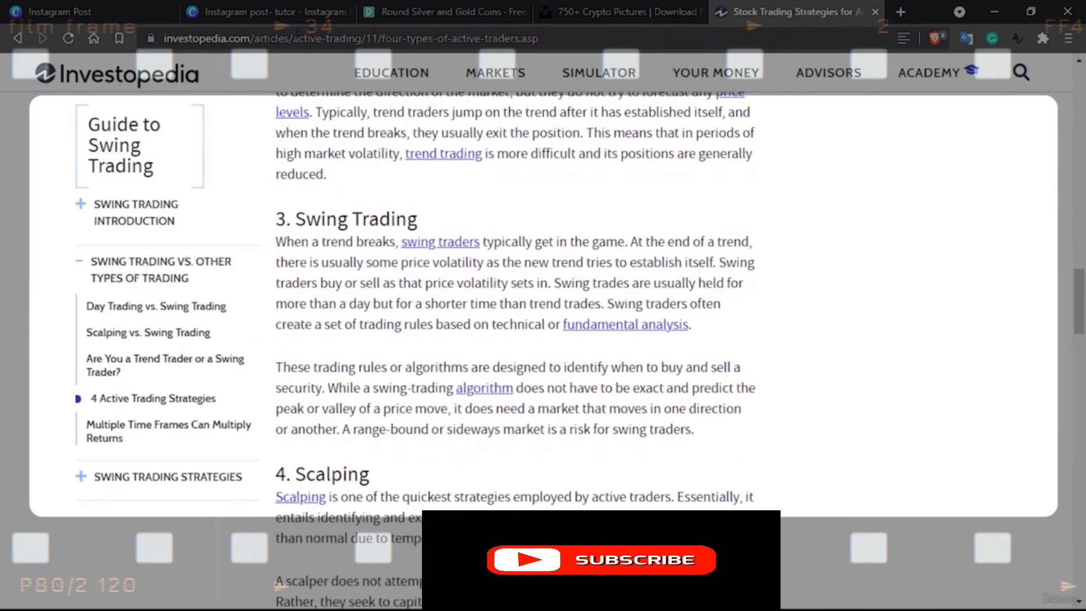
{"action": "left_click", "coordinate": [284, 6]}
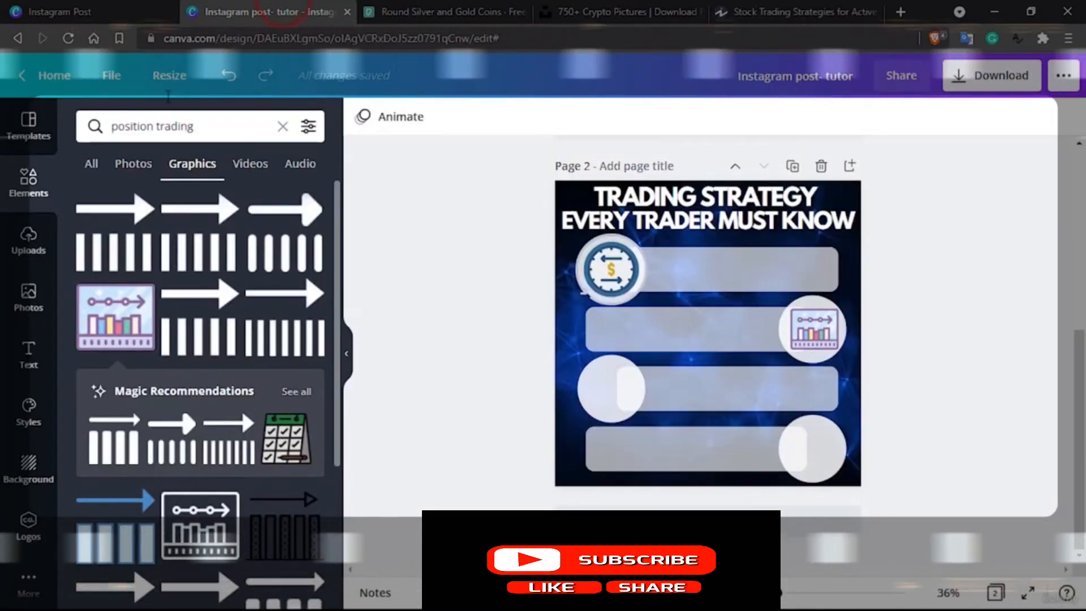
{"action": "double_click", "coordinate": [132, 125]}
{"action": "type", "text": "swing"}
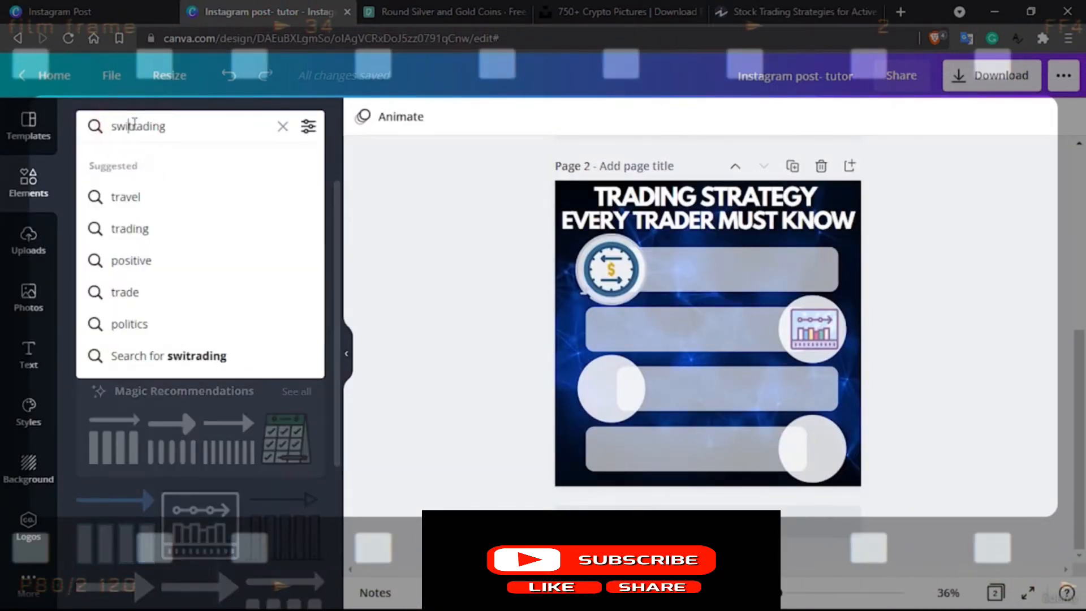
{"action": "key", "text": "Return"}
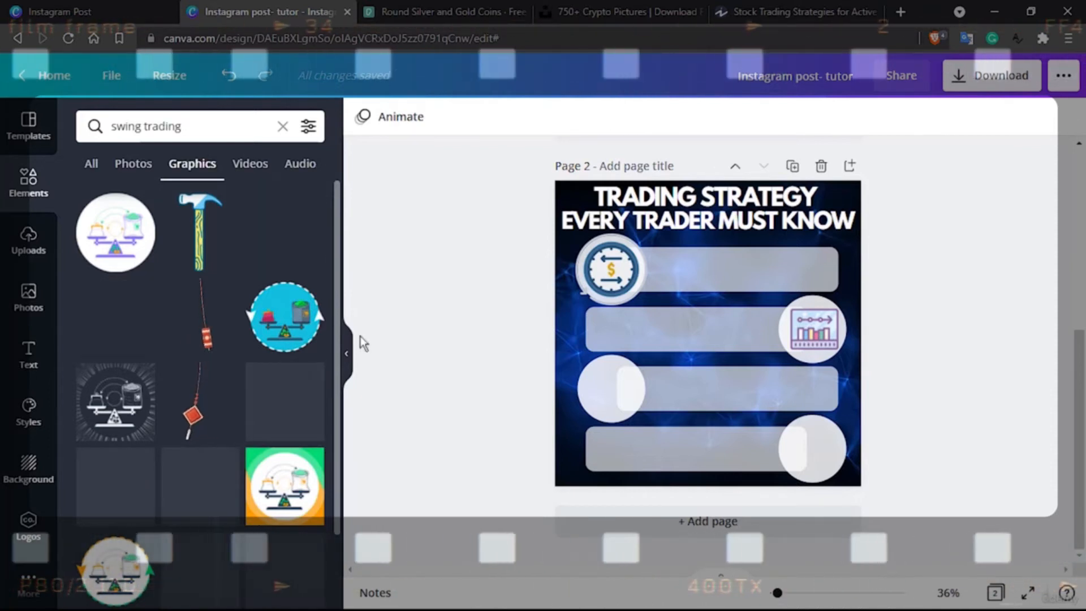
Examine the "swing trading" graphics for a suitable third-row icon, rechecking the strategy description in the Investopedia article
{"action": "scroll", "coordinate": [243, 419], "scroll_direction": "down", "scroll_amount": 5}
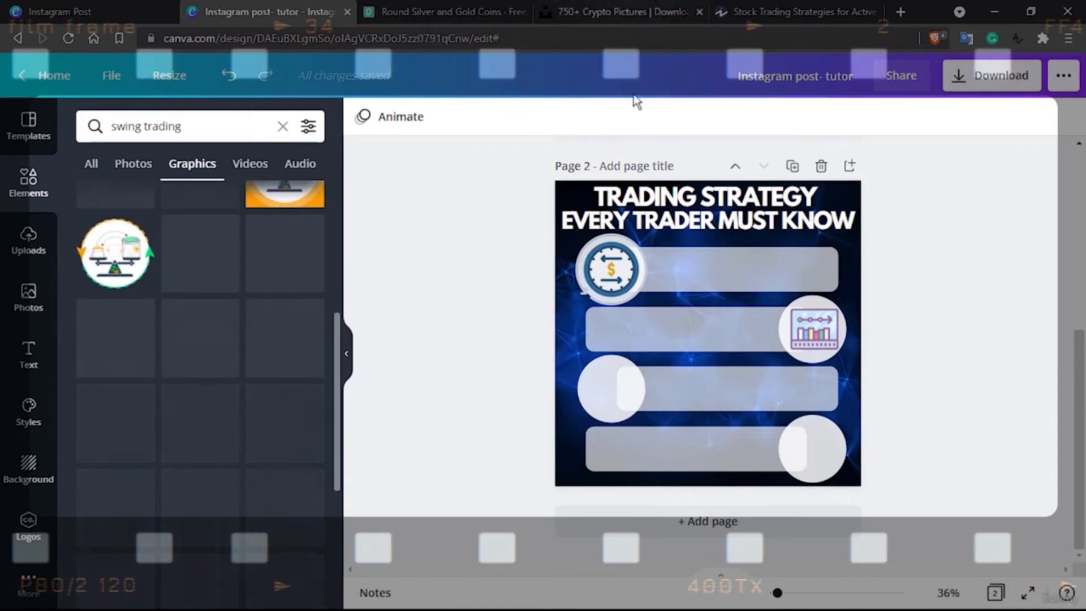
{"action": "left_click", "coordinate": [745, 10]}
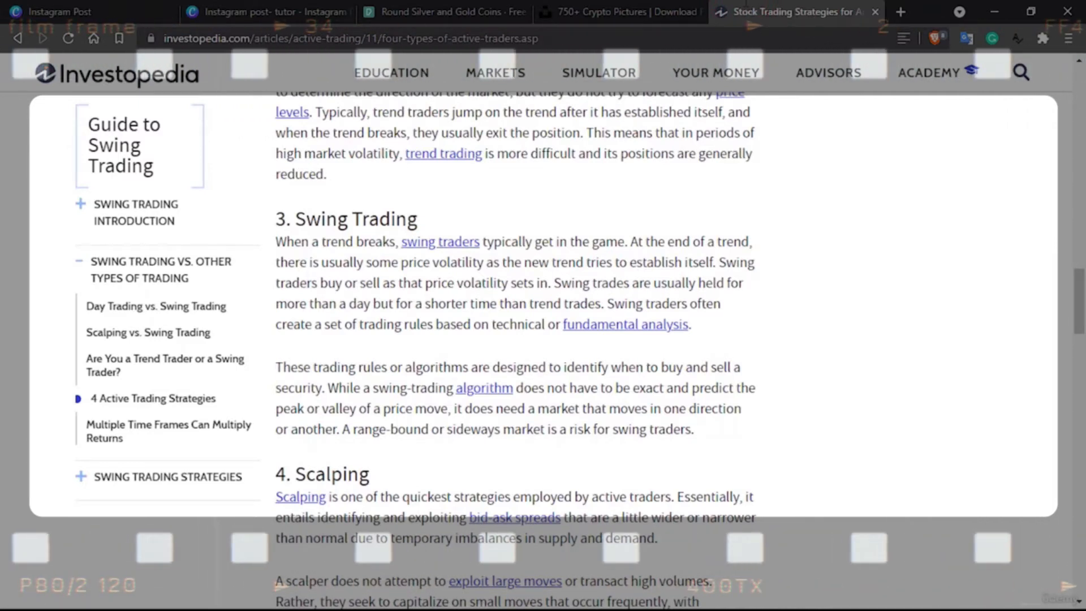
{"action": "left_click", "coordinate": [252, 9]}
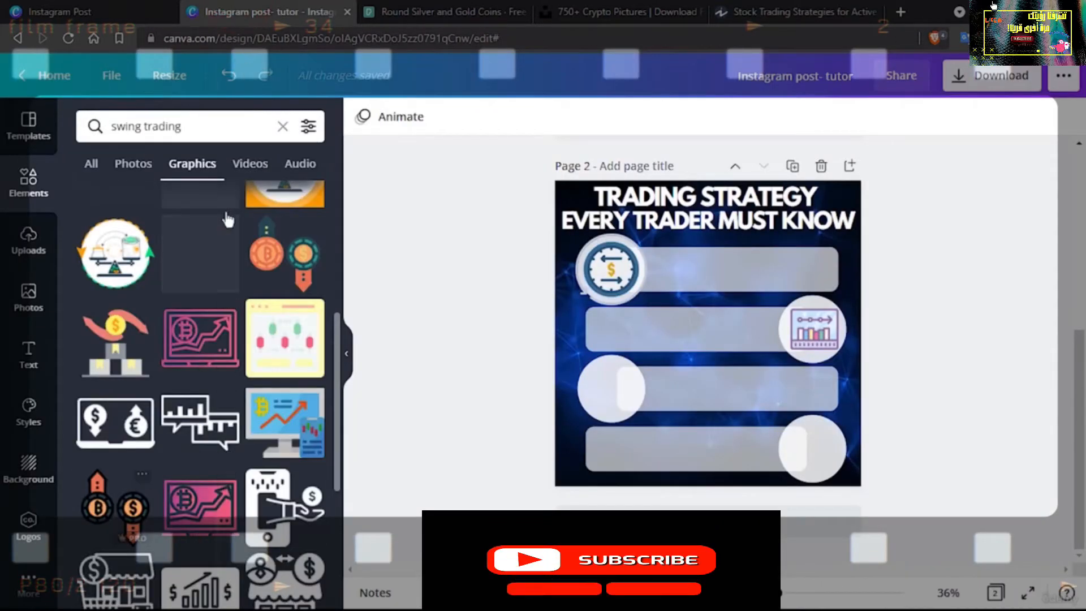
{"action": "scroll", "coordinate": [214, 431], "scroll_direction": "down", "scroll_amount": 3}
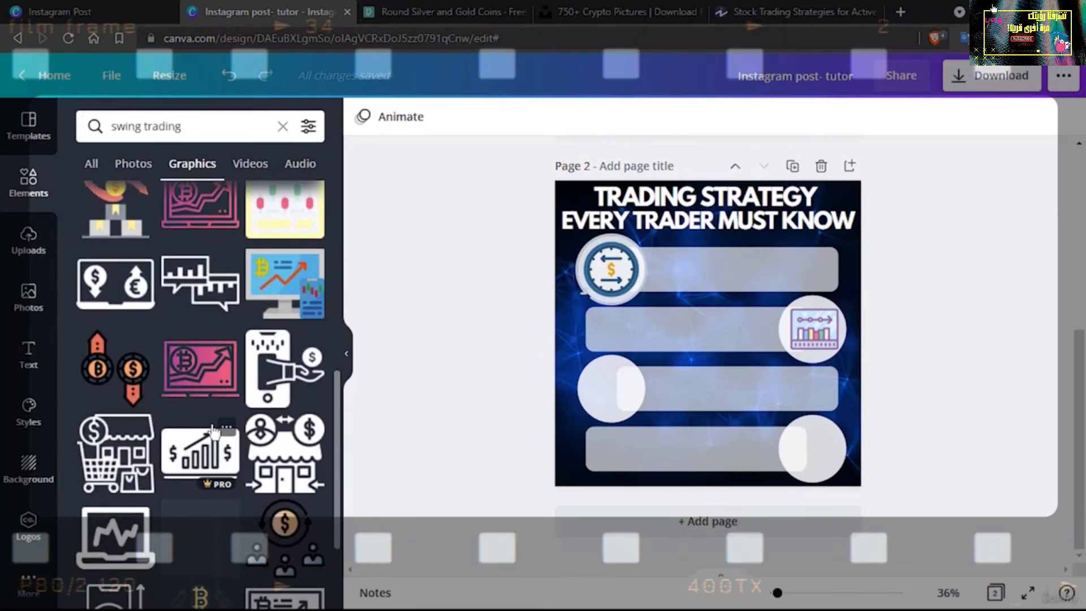
{"action": "scroll", "coordinate": [214, 431], "scroll_direction": "up", "scroll_amount": 4}
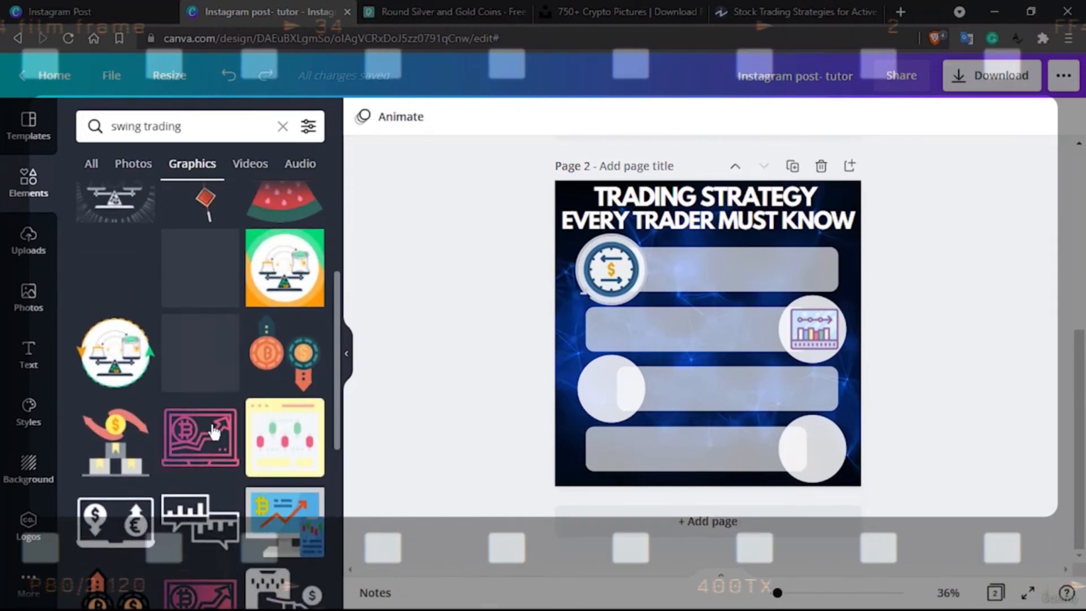
{"action": "scroll", "coordinate": [214, 431], "scroll_direction": "up", "scroll_amount": 1}
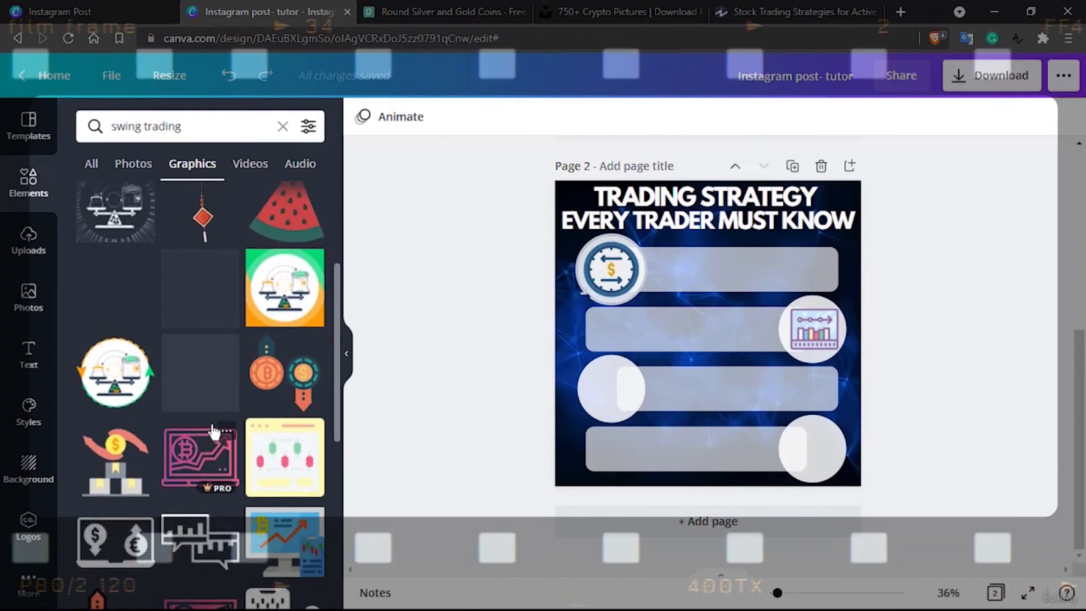
{"action": "scroll", "coordinate": [214, 432], "scroll_direction": "up", "scroll_amount": 4}
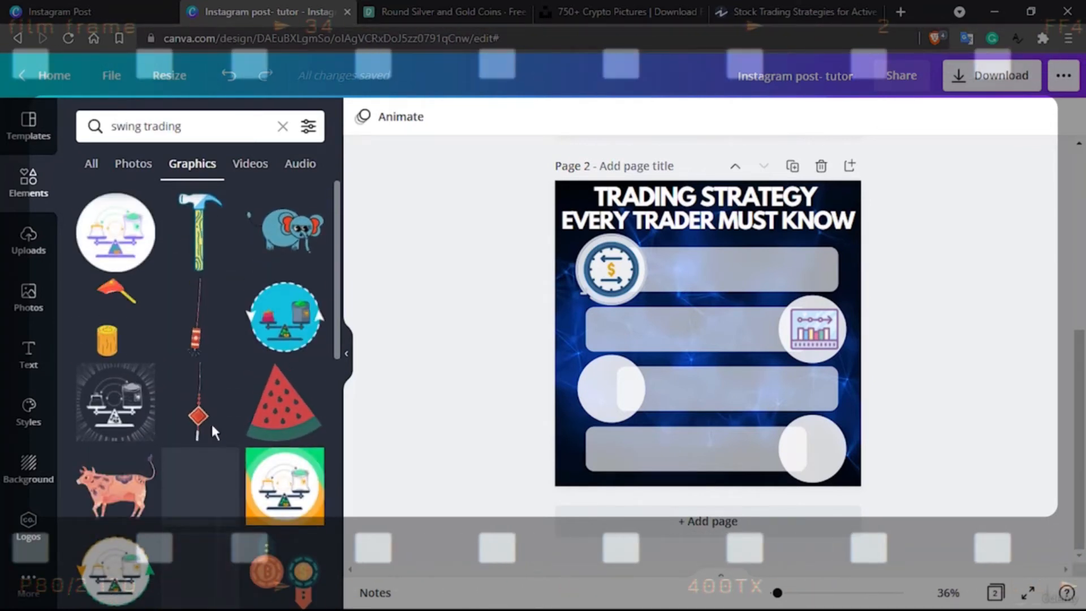
{"action": "scroll", "coordinate": [212, 431], "scroll_direction": "down", "scroll_amount": 3}
{"action": "scroll", "coordinate": [213, 427], "scroll_direction": "down", "scroll_amount": 7}
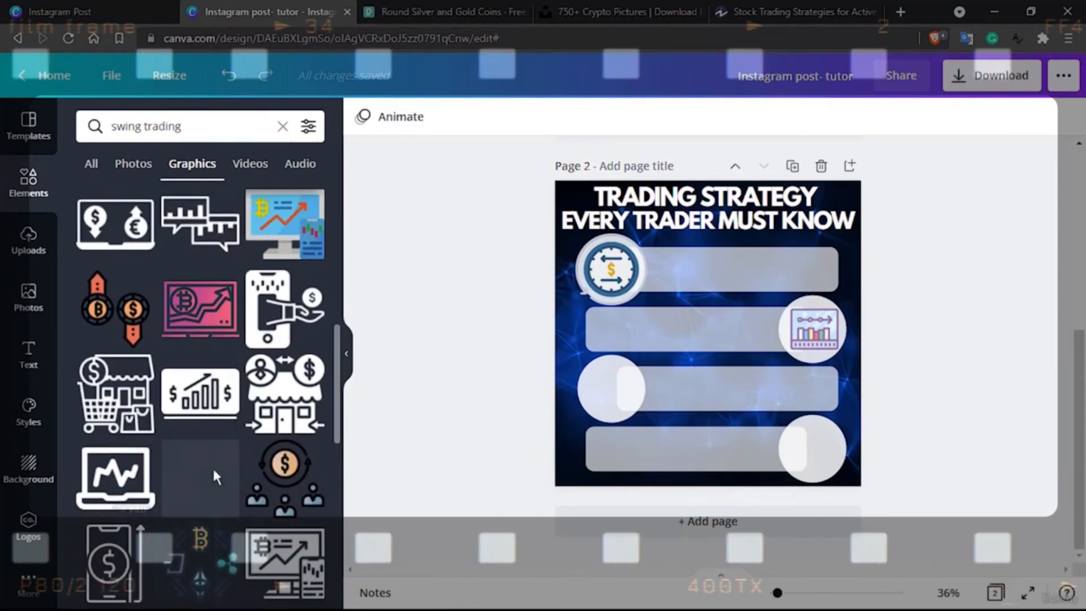
{"action": "scroll", "coordinate": [214, 470], "scroll_direction": "down", "scroll_amount": 2}
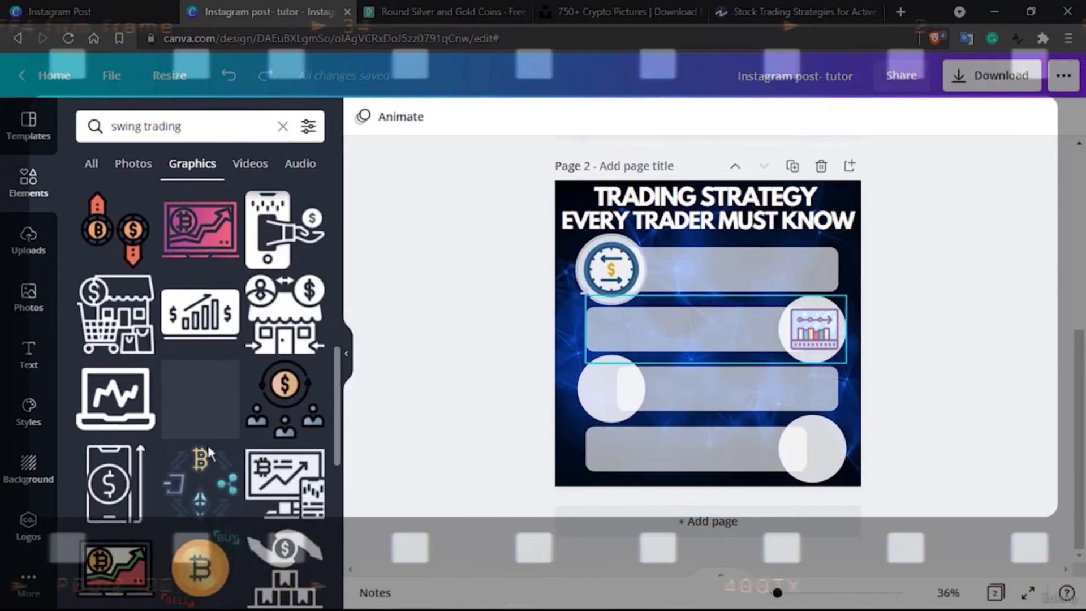
{"action": "scroll", "coordinate": [188, 362], "scroll_direction": "down", "scroll_amount": 3}
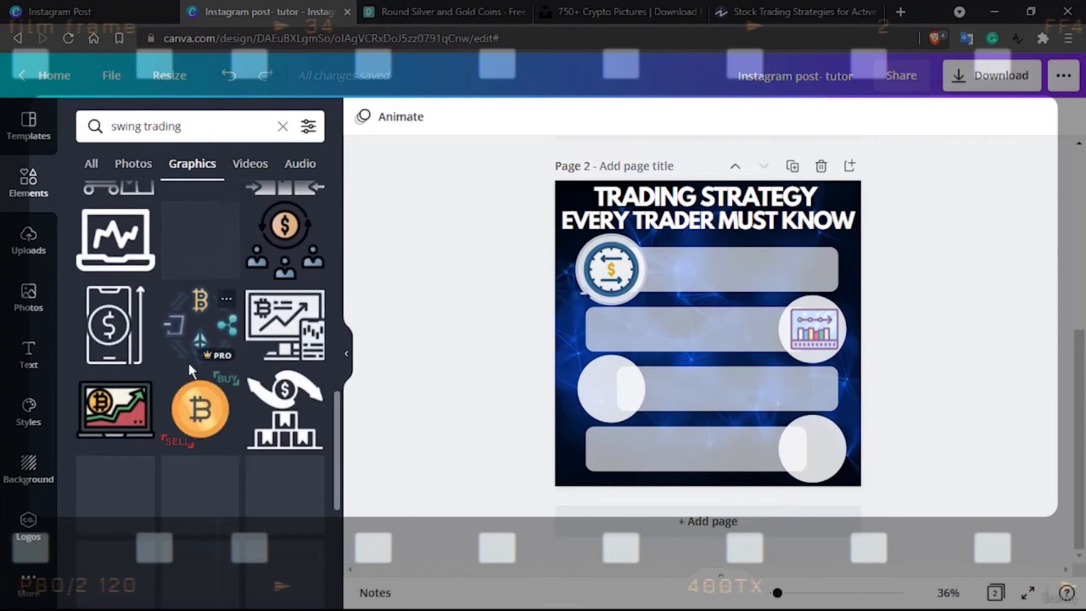
{"action": "scroll", "coordinate": [192, 371], "scroll_direction": "down", "scroll_amount": 3}
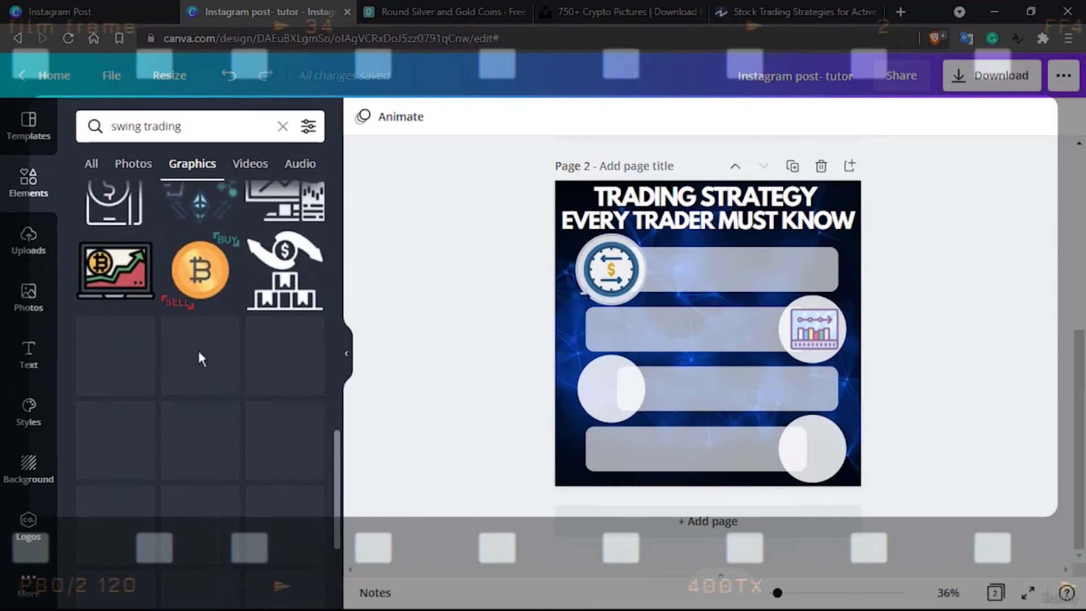
{"action": "scroll", "coordinate": [199, 345], "scroll_direction": "up", "scroll_amount": 2}
{"action": "mouse_move", "coordinate": [201, 356]}
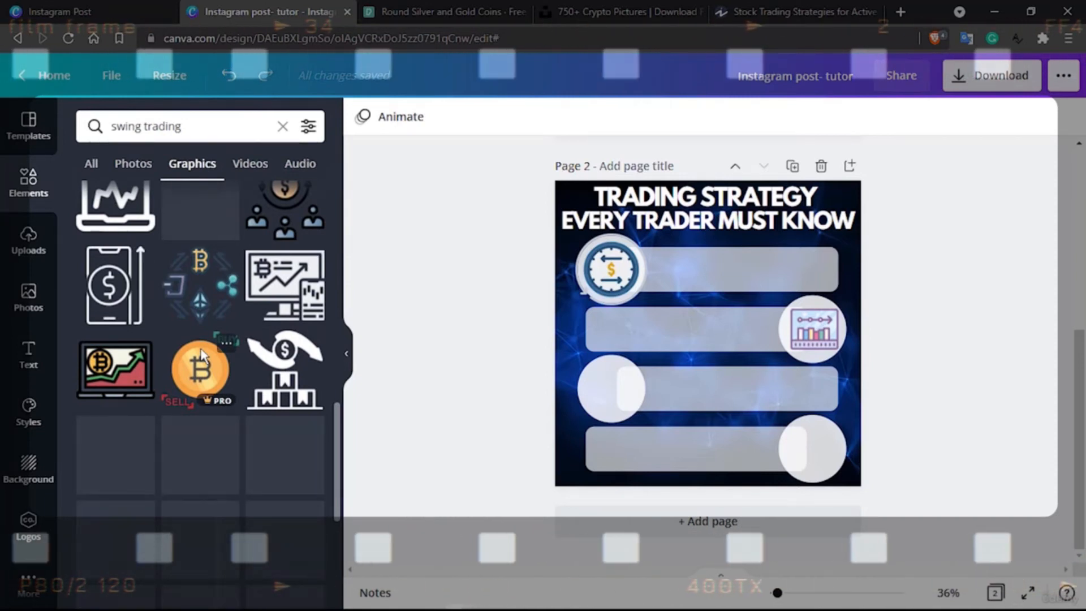
{"action": "scroll", "coordinate": [201, 356], "scroll_direction": "up", "scroll_amount": 6}
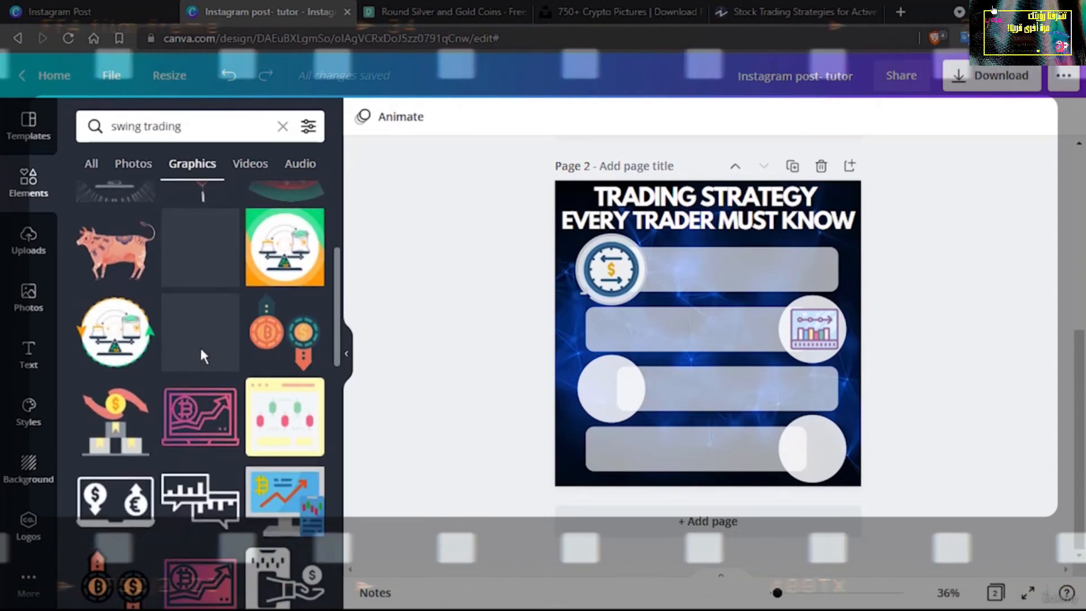
Add the blue monitor graphic with the bitcoin symbol and orange rising arrow to the page near the third row
{"action": "scroll", "coordinate": [204, 355], "scroll_direction": "down", "scroll_amount": 3}
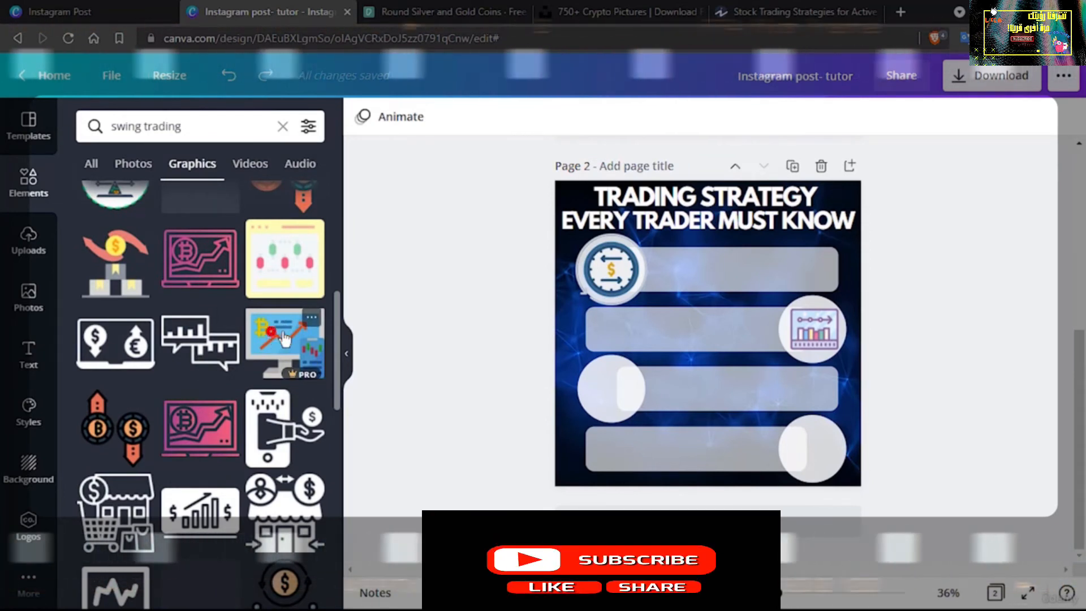
{"action": "left_click_drag", "start_coordinate": [272, 339], "coordinate": [529, 378]}
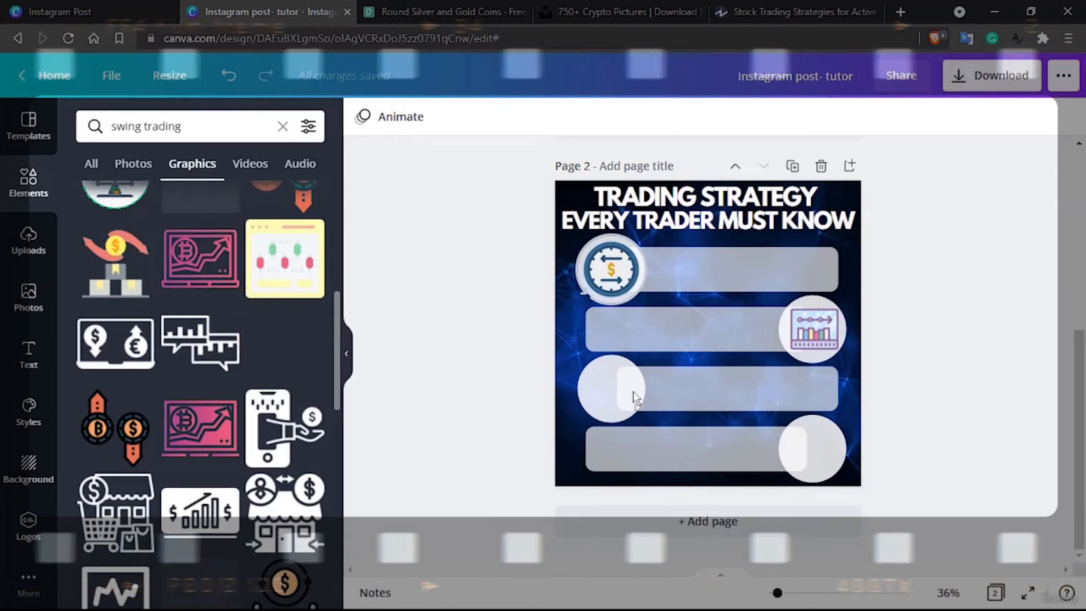
{"action": "left_click_drag", "start_coordinate": [690, 392], "coordinate": [690, 392]}
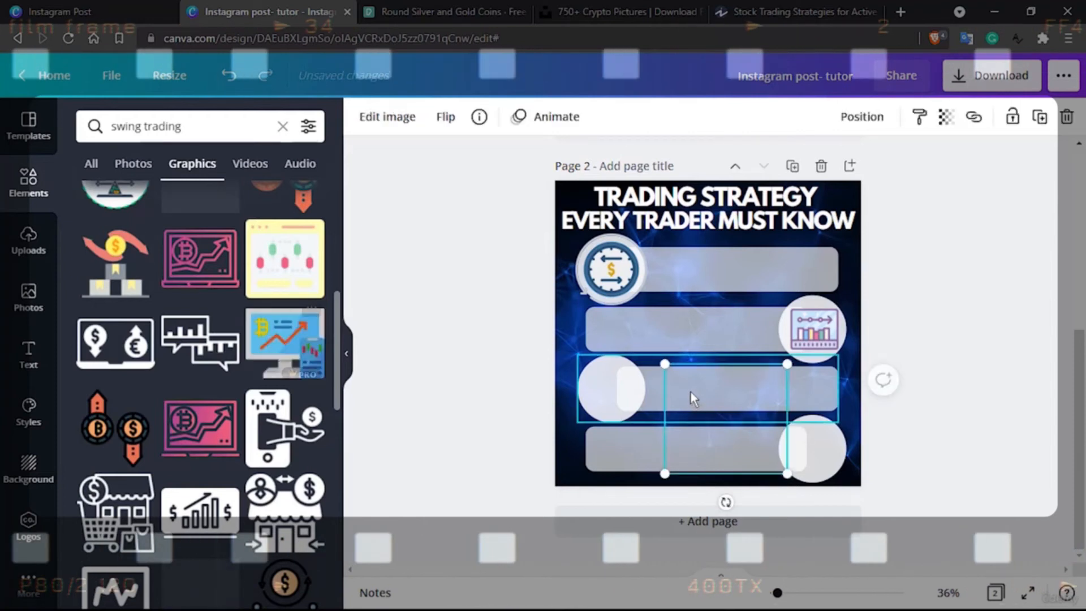
Try to delete the unloaded monitor graphic lying over the third and fourth bars
{"action": "left_click", "coordinate": [681, 421]}
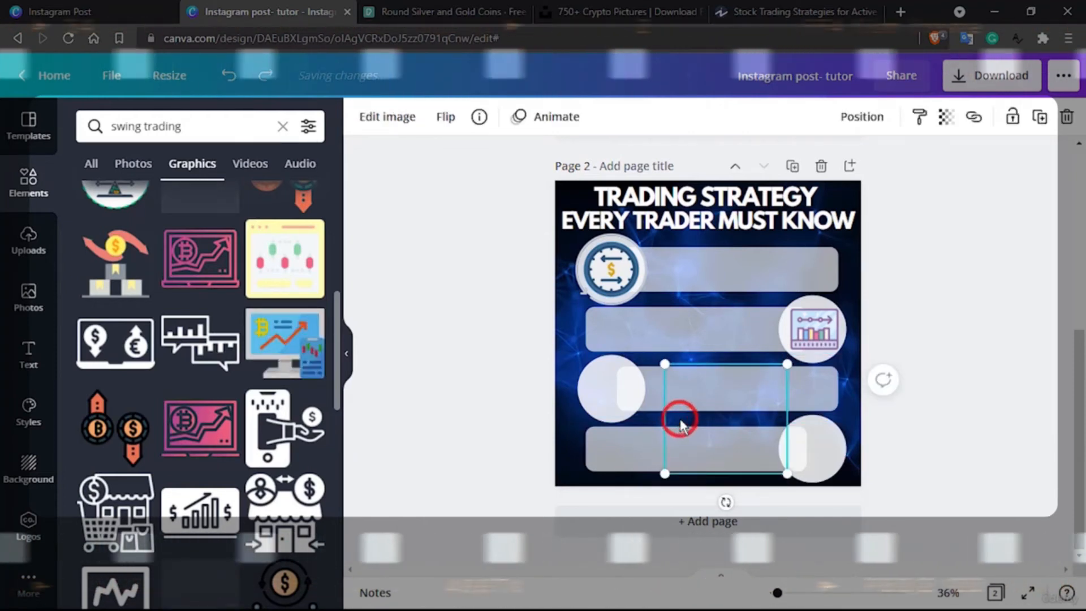
{"action": "key", "text": "Delete"}
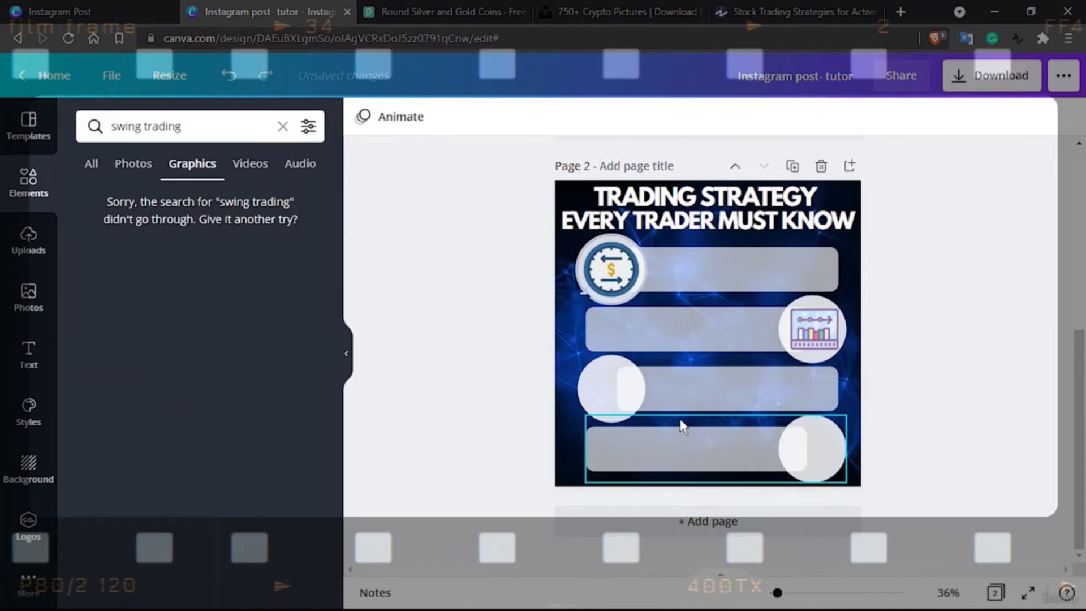
{"action": "left_click", "coordinate": [193, 164]}
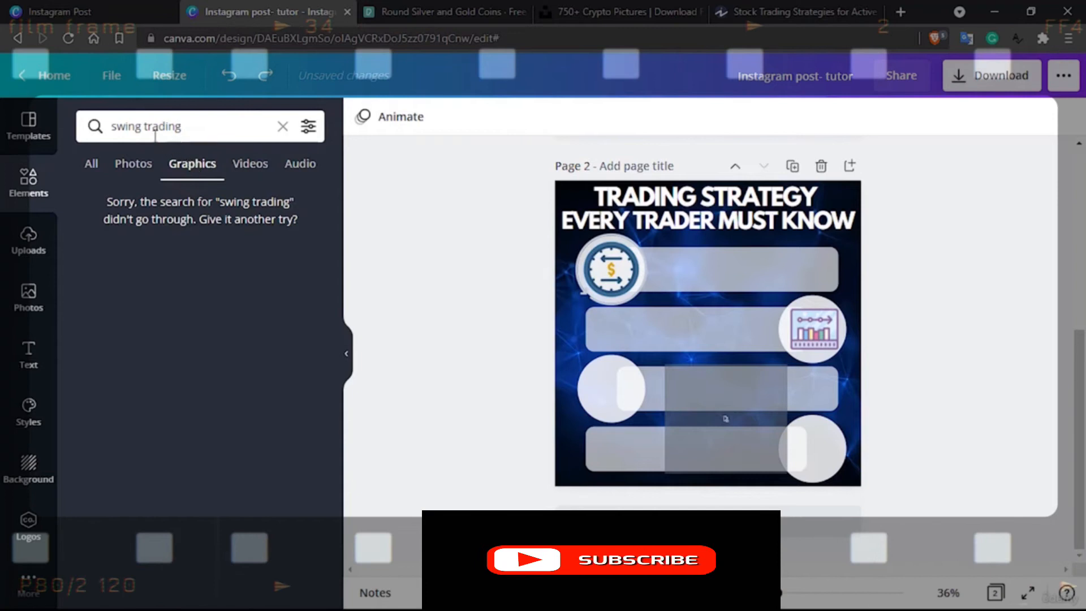
Search the graphics for "volatility trading"
{"action": "double_click", "coordinate": [132, 125]}
{"action": "type", "text": "volatility"}
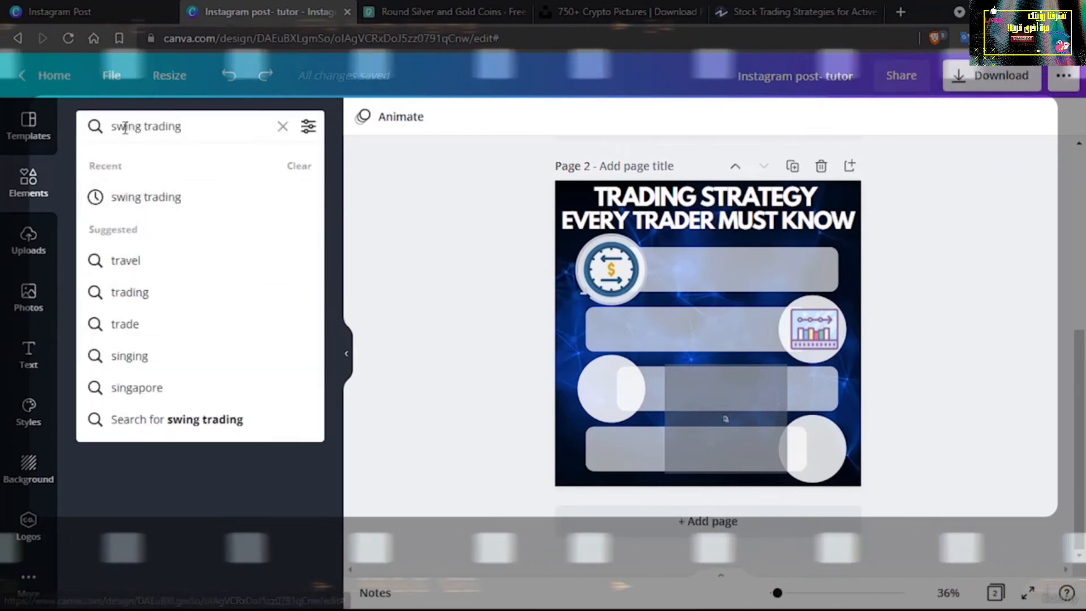
{"action": "double_click", "coordinate": [126, 127]}
{"action": "type", "text": "volat"}
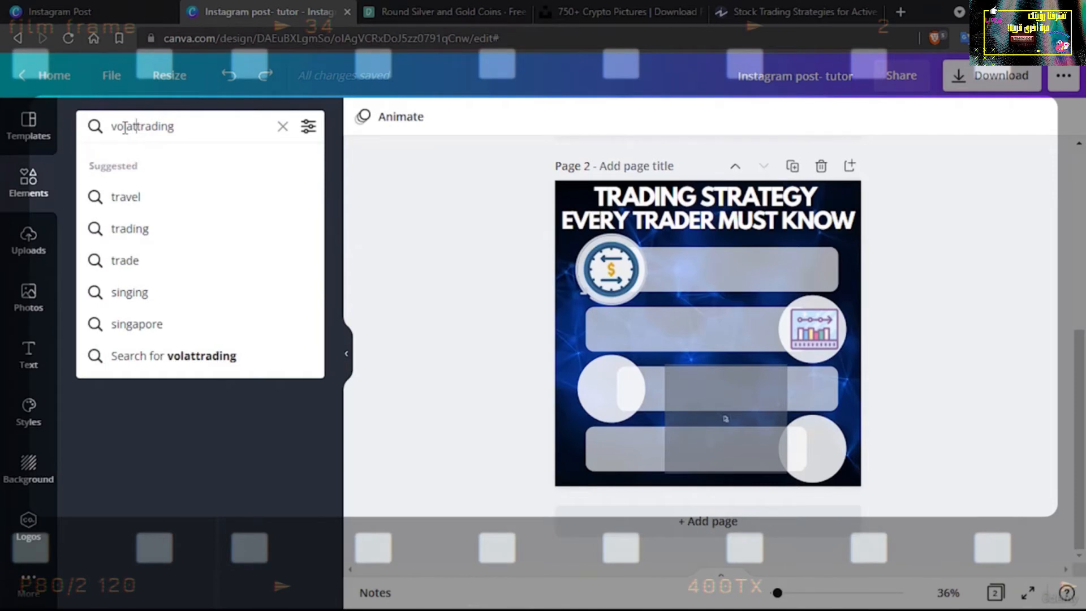
{"action": "key", "text": "Return"}
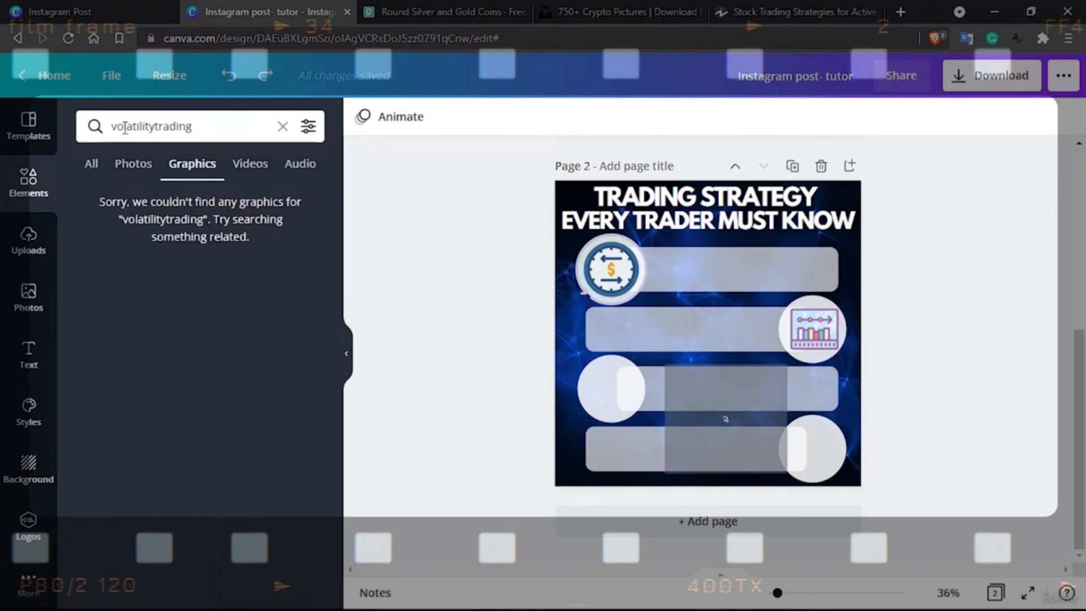
{"action": "left_click", "coordinate": [154, 128]}
{"action": "key", "text": "Return"}
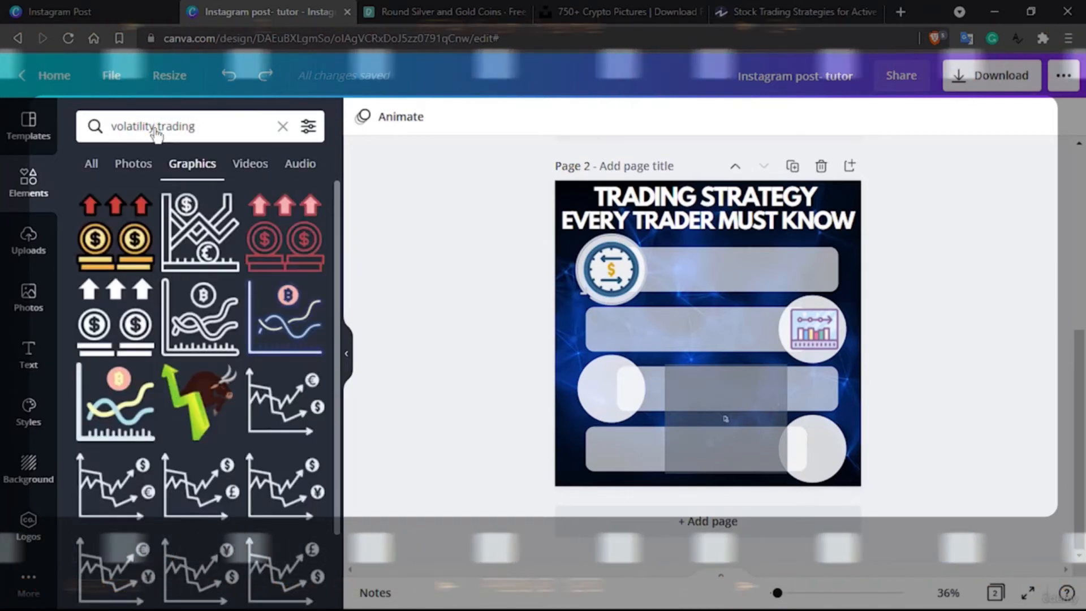
Add the multicoloured line chart graphic with three crypto coins to the page, shrink it and centre it in the third circle
{"action": "scroll", "coordinate": [178, 300], "scroll_direction": "down", "scroll_amount": 6}
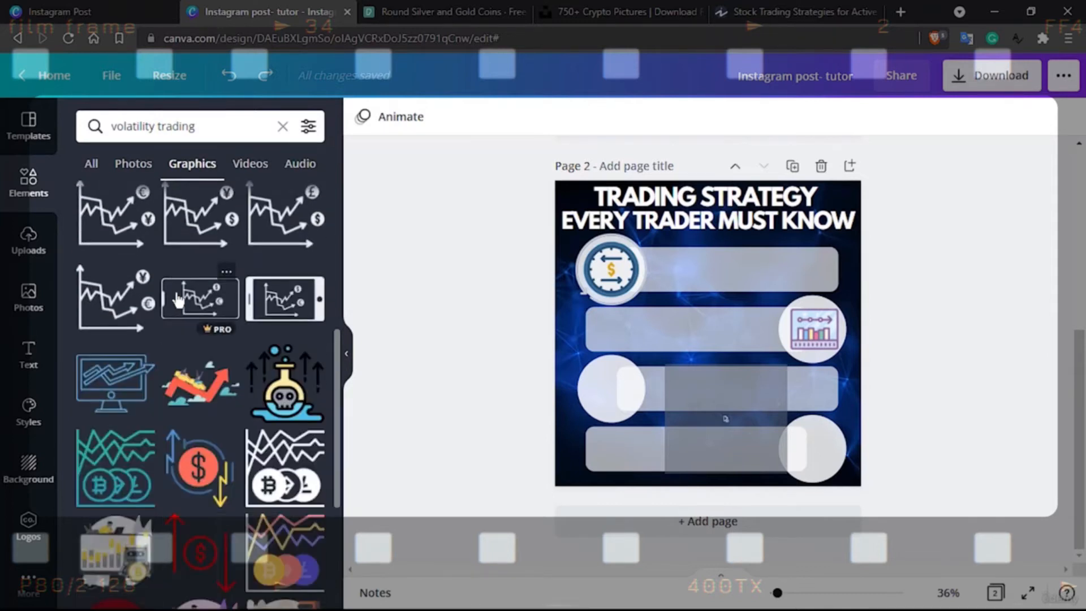
{"action": "scroll", "coordinate": [178, 300], "scroll_direction": "down", "scroll_amount": 2}
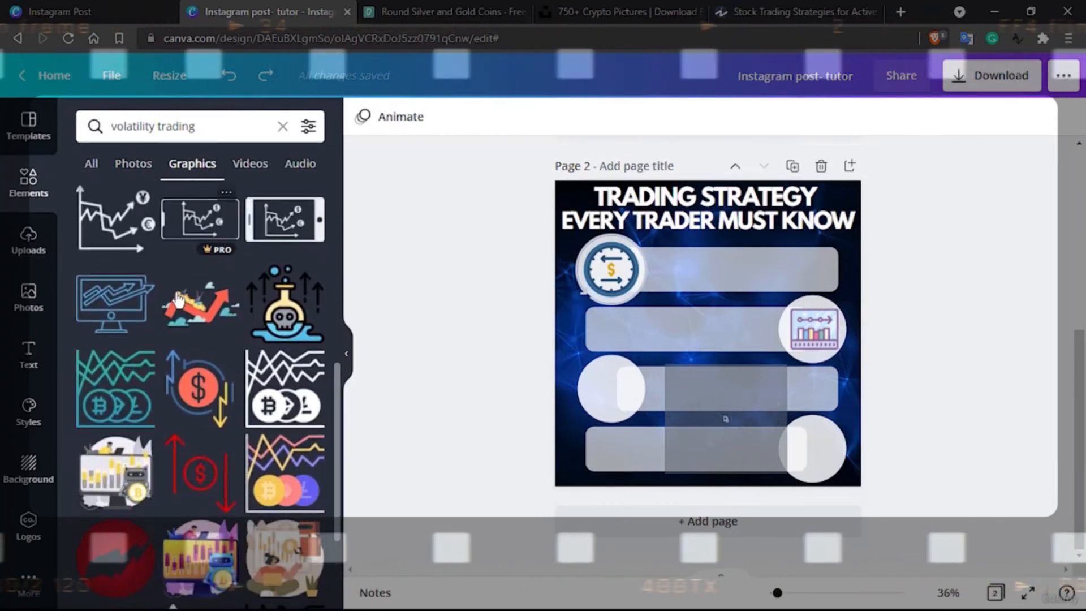
{"action": "scroll", "coordinate": [178, 299], "scroll_direction": "down", "scroll_amount": 1}
{"action": "scroll", "coordinate": [178, 300], "scroll_direction": "down", "scroll_amount": 1}
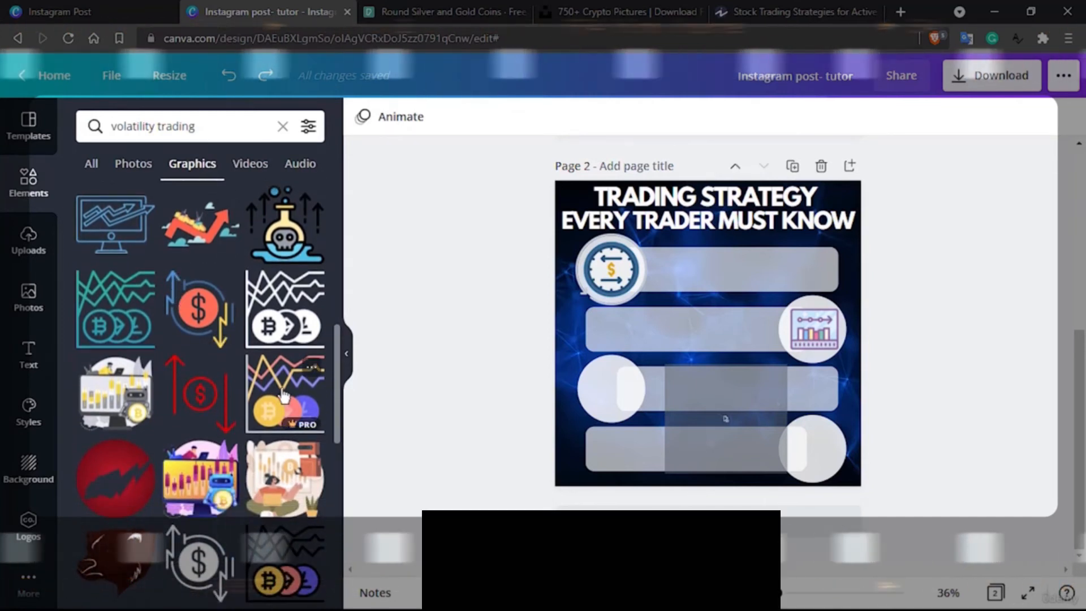
{"action": "left_click", "coordinate": [276, 392]}
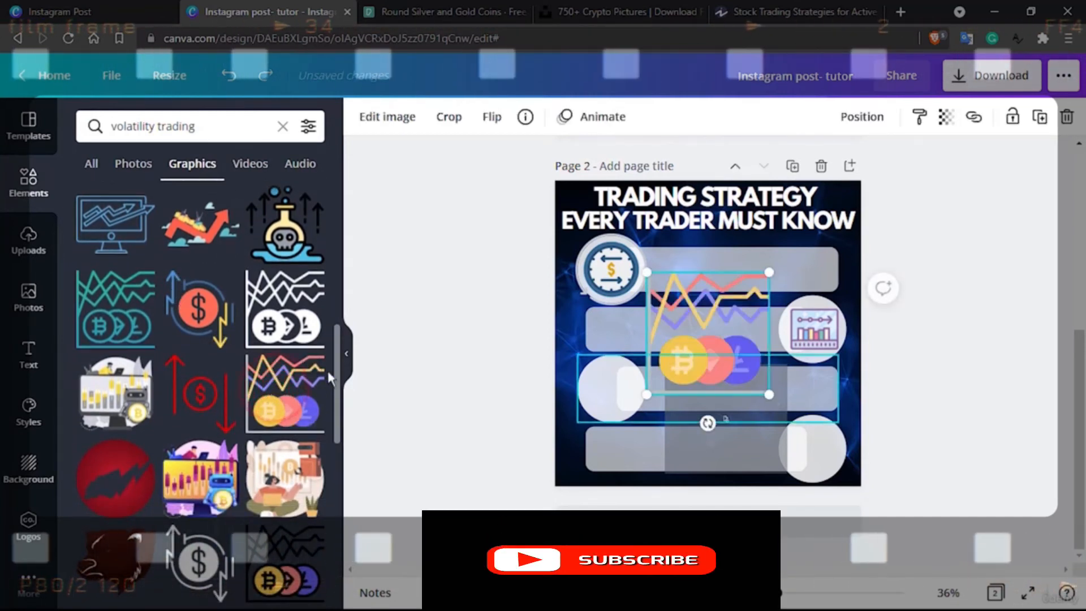
{"action": "left_click_drag", "start_coordinate": [718, 339], "coordinate": [720, 346]}
{"action": "mouse_move", "coordinate": [639, 387]}
{"action": "left_mouse_down"}
{"action": "mouse_move", "coordinate": [613, 386]}
{"action": "mouse_move", "coordinate": [636, 408]}
{"action": "left_mouse_up"}
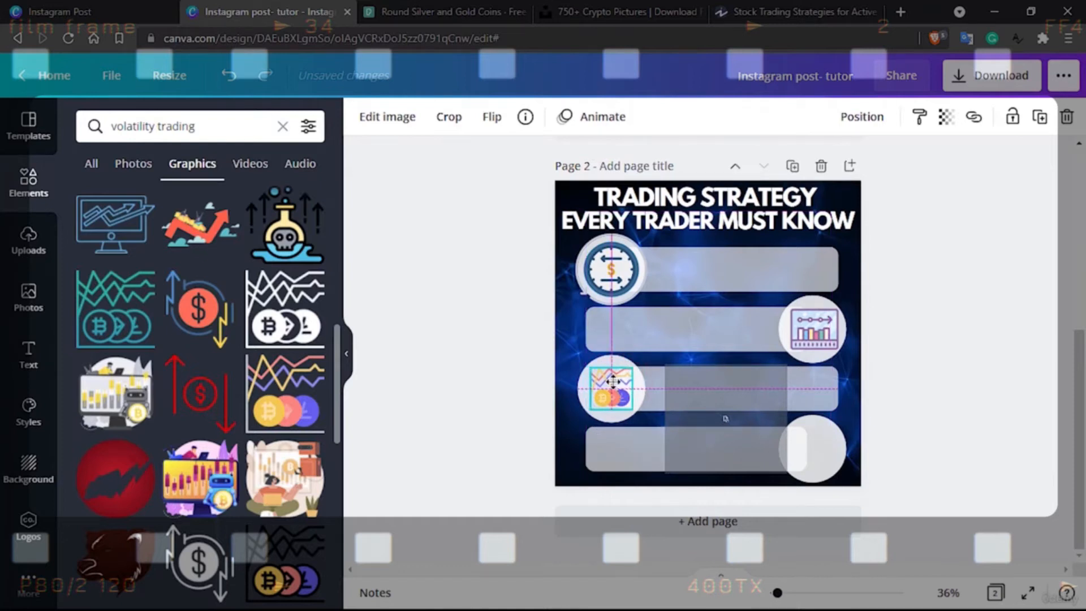
{"action": "left_click", "coordinate": [681, 330]}
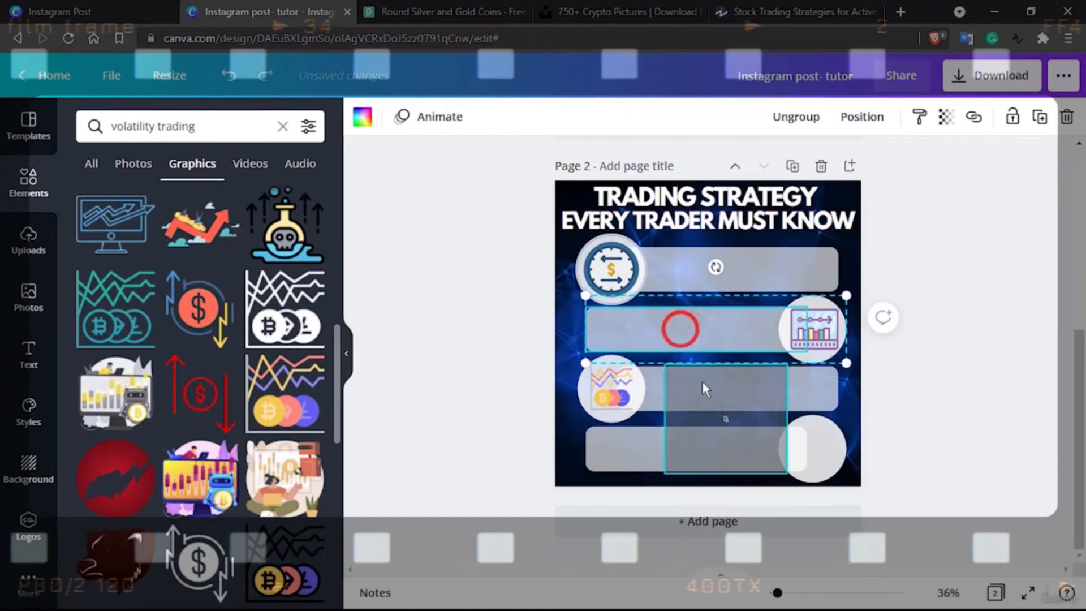
{"action": "left_click", "coordinate": [617, 387]}
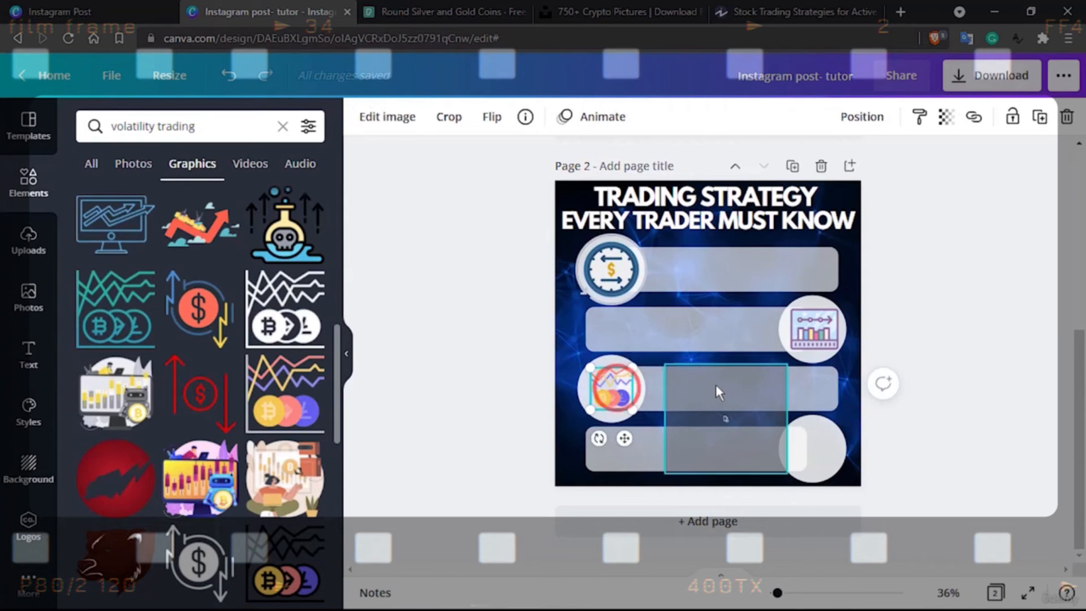
Look through the "volatility trading" graphics for another icon and search the graphics for "swing trading" instead
{"action": "scroll", "coordinate": [234, 405], "scroll_direction": "down", "scroll_amount": 2}
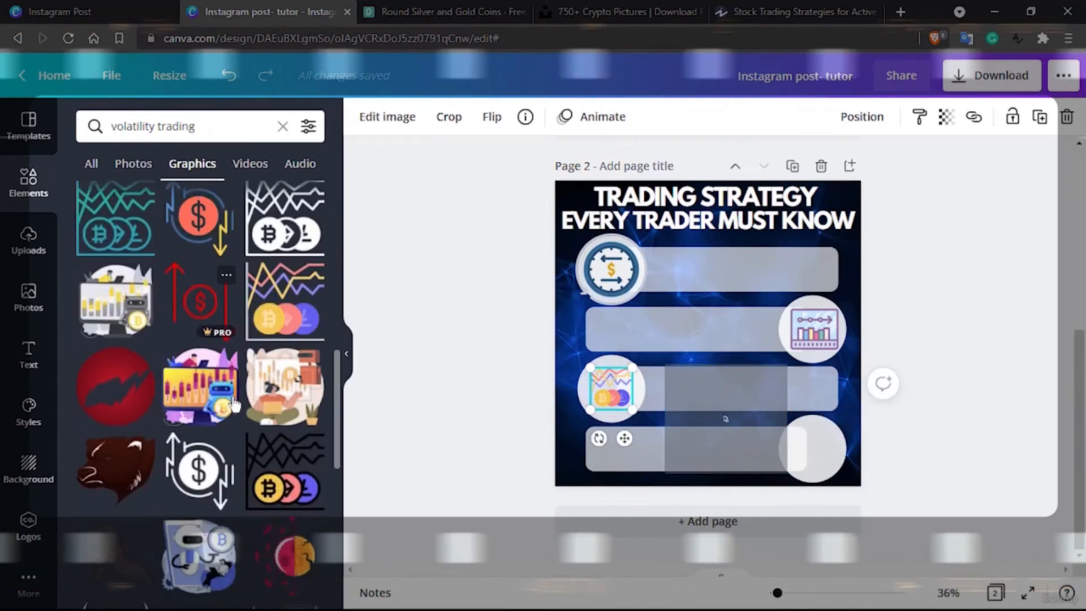
{"action": "scroll", "coordinate": [234, 404], "scroll_direction": "down", "scroll_amount": 10}
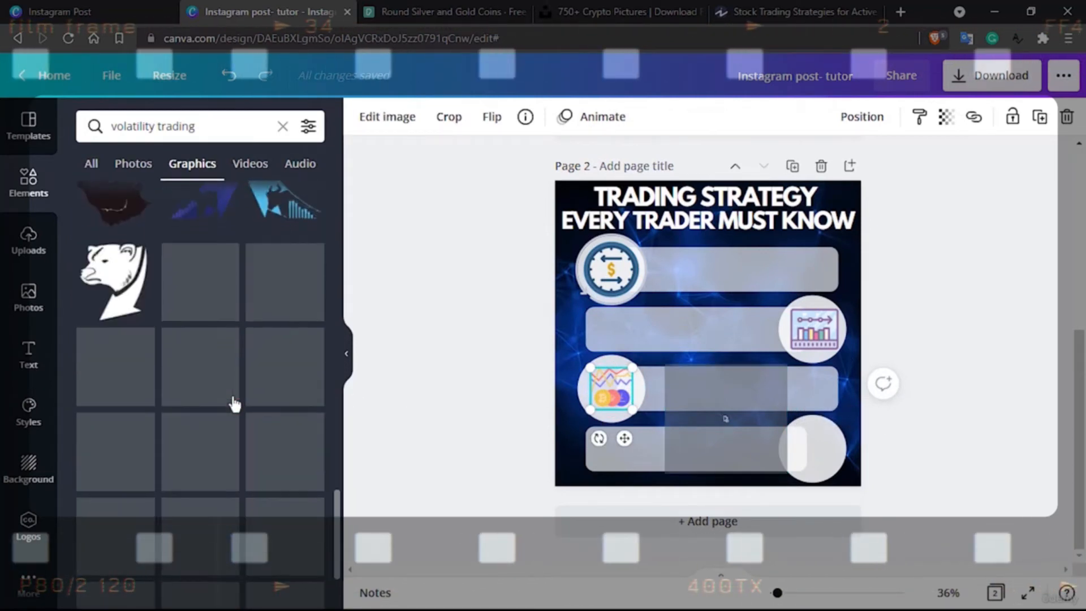
{"action": "scroll", "coordinate": [234, 404], "scroll_direction": "down", "scroll_amount": 10}
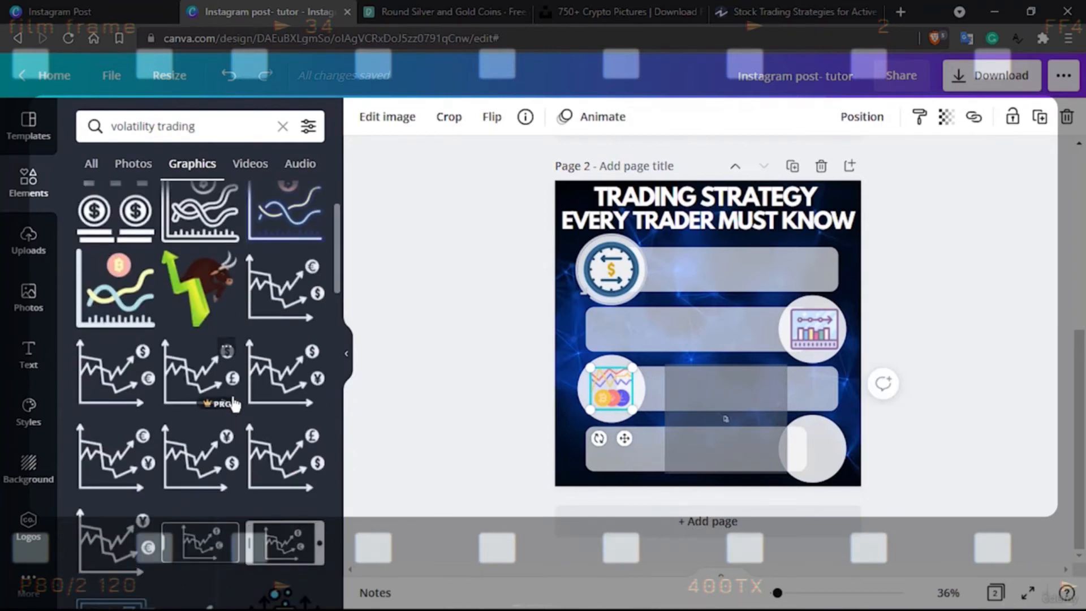
{"action": "scroll", "coordinate": [234, 404], "scroll_direction": "down", "scroll_amount": 5}
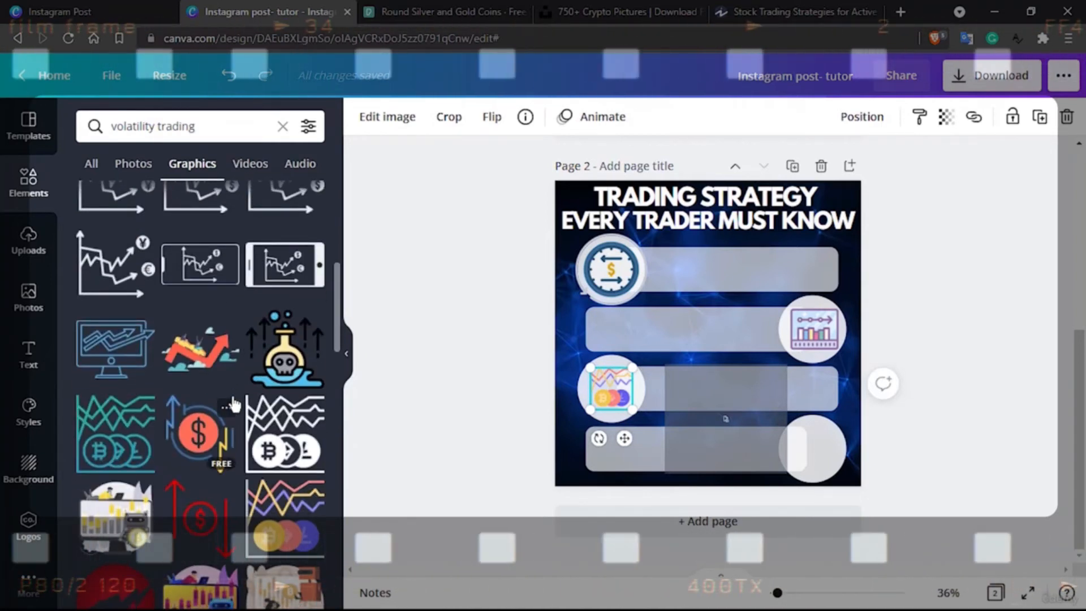
{"action": "scroll", "coordinate": [235, 404], "scroll_direction": "up", "scroll_amount": 10}
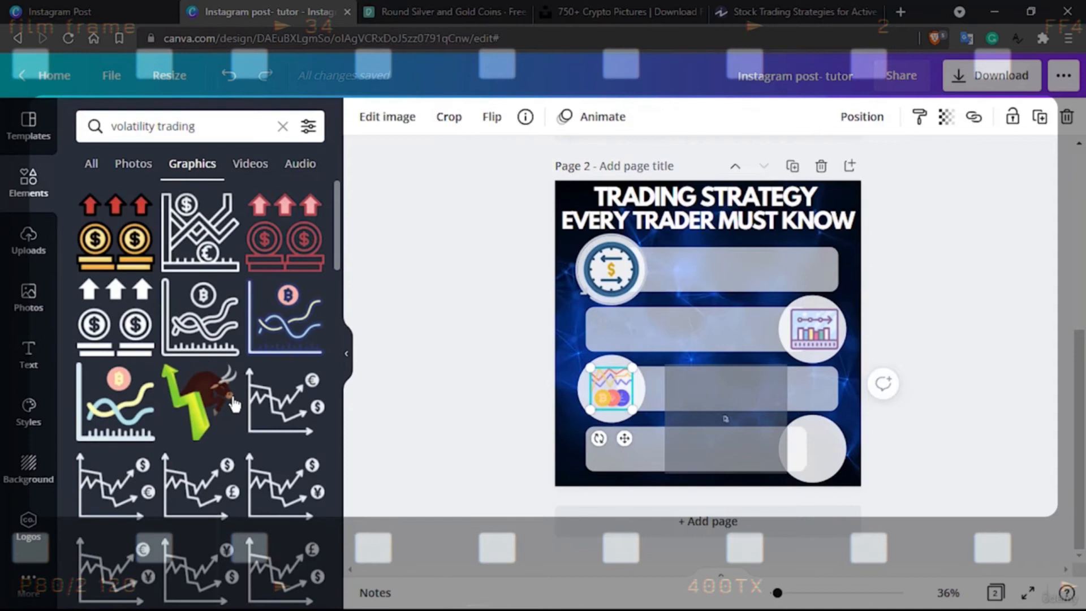
{"action": "double_click", "coordinate": [132, 125]}
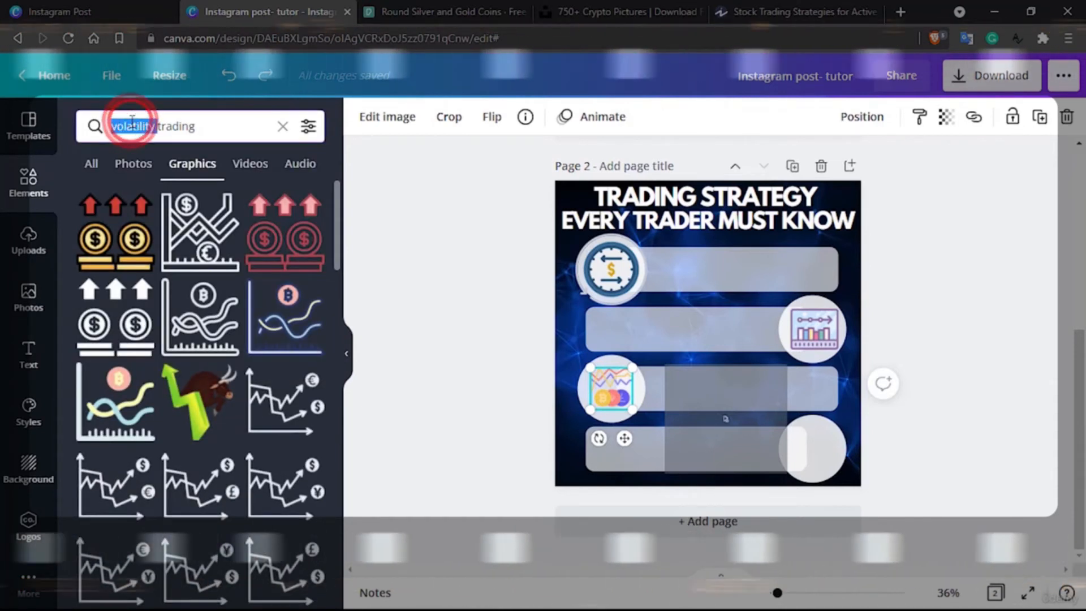
{"action": "type", "text": "swiwng"}
{"action": "key", "text": "Return"}
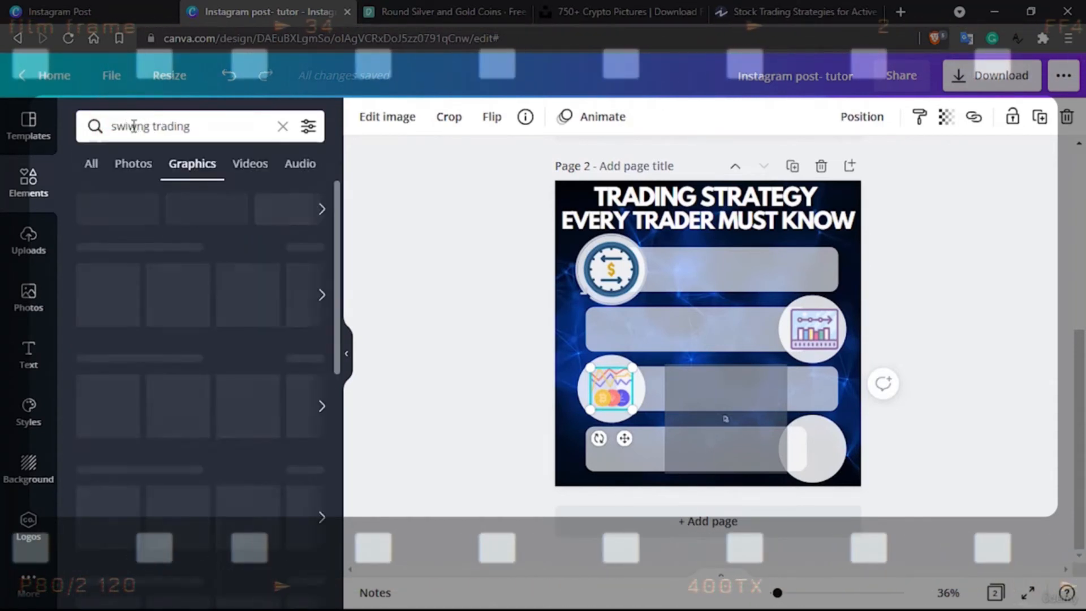
{"action": "left_click", "coordinate": [134, 130]}
{"action": "key", "text": "BackSpace"}
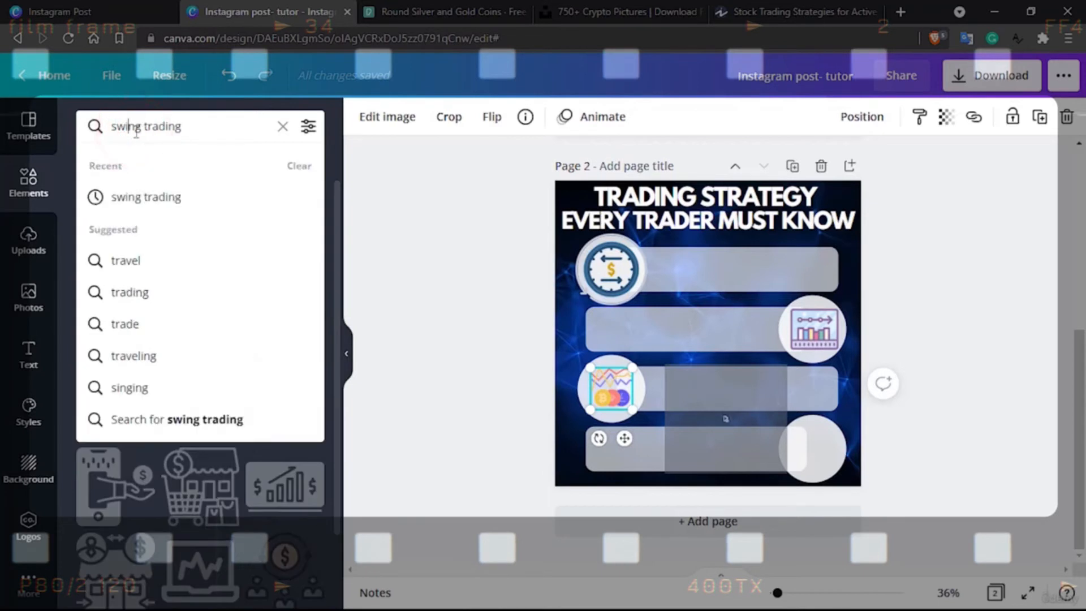
{"action": "key", "text": "Return"}
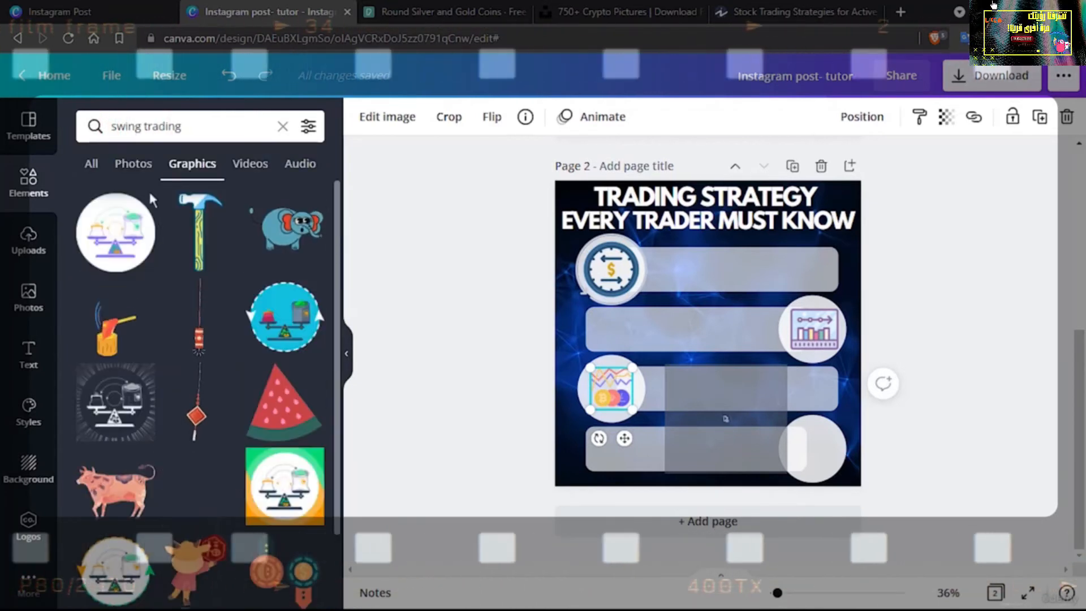
Try to add the blue monitor graphic with the bitcoin symbol again, deleting the copy that does not load
{"action": "scroll", "coordinate": [181, 331], "scroll_direction": "down", "scroll_amount": 10}
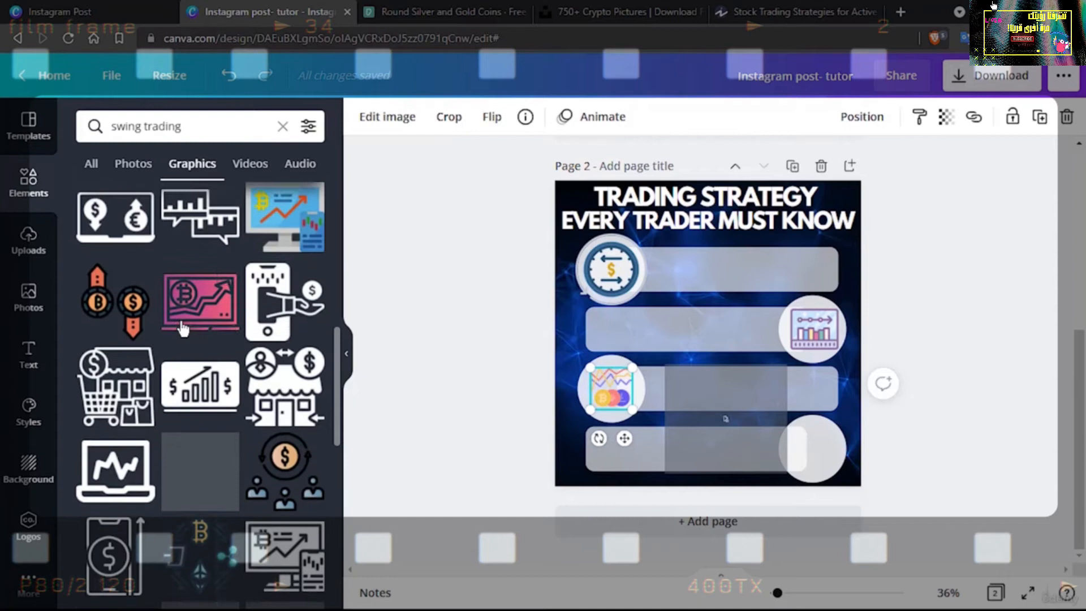
{"action": "scroll", "coordinate": [183, 329], "scroll_direction": "up", "scroll_amount": 2}
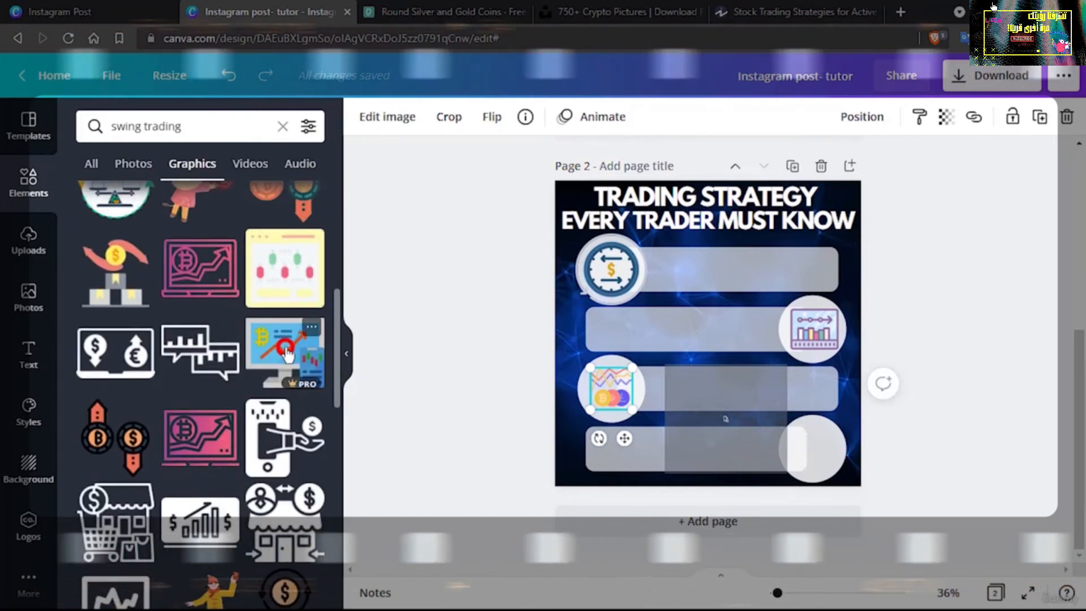
{"action": "left_click", "coordinate": [285, 353]}
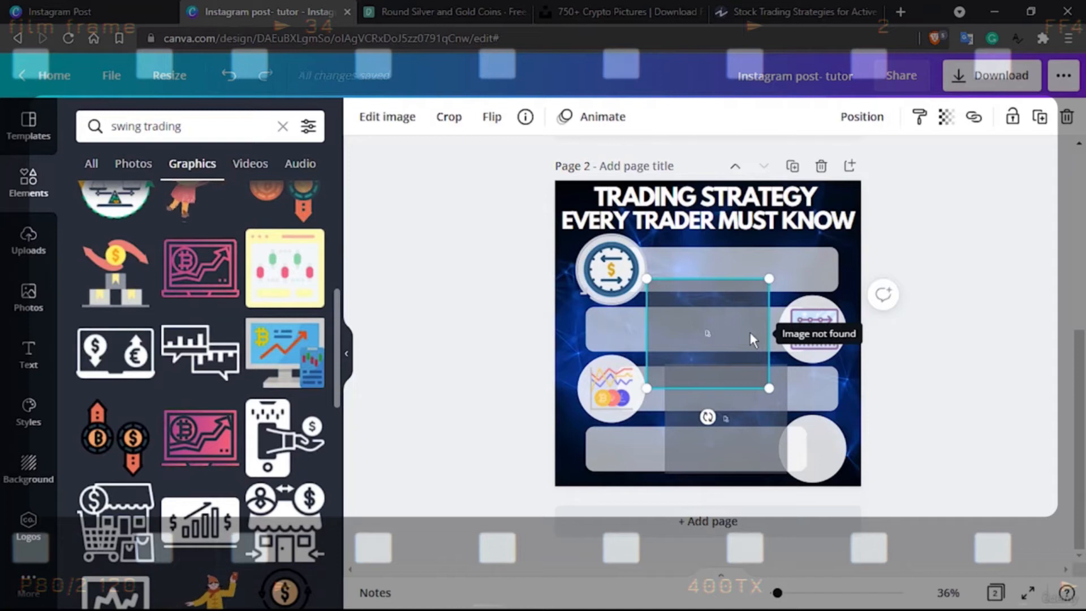
{"action": "key", "text": "Delete"}
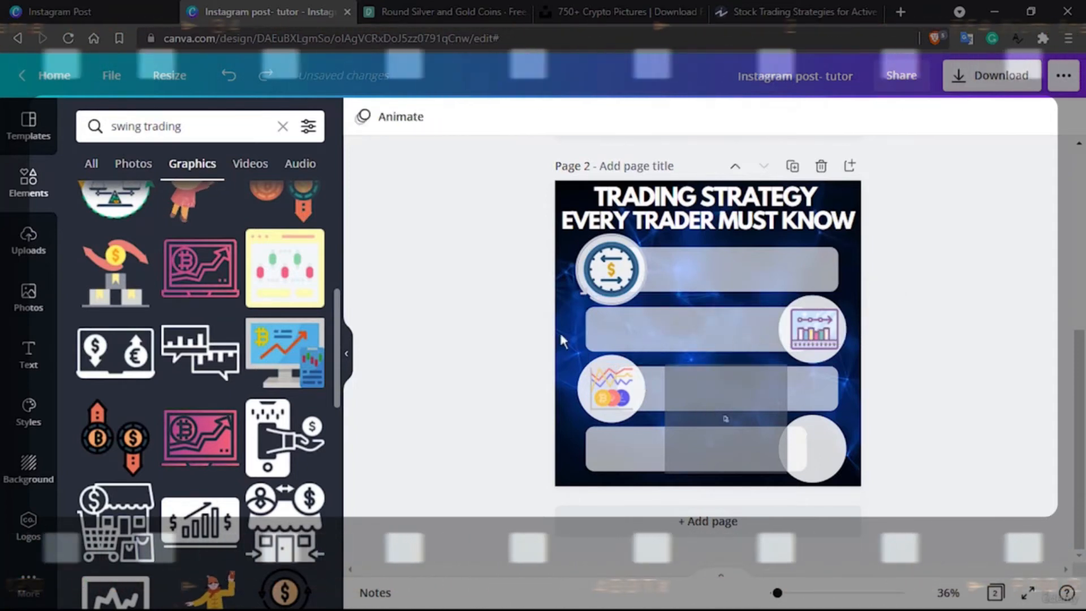
{"action": "left_click", "coordinate": [269, 335]}
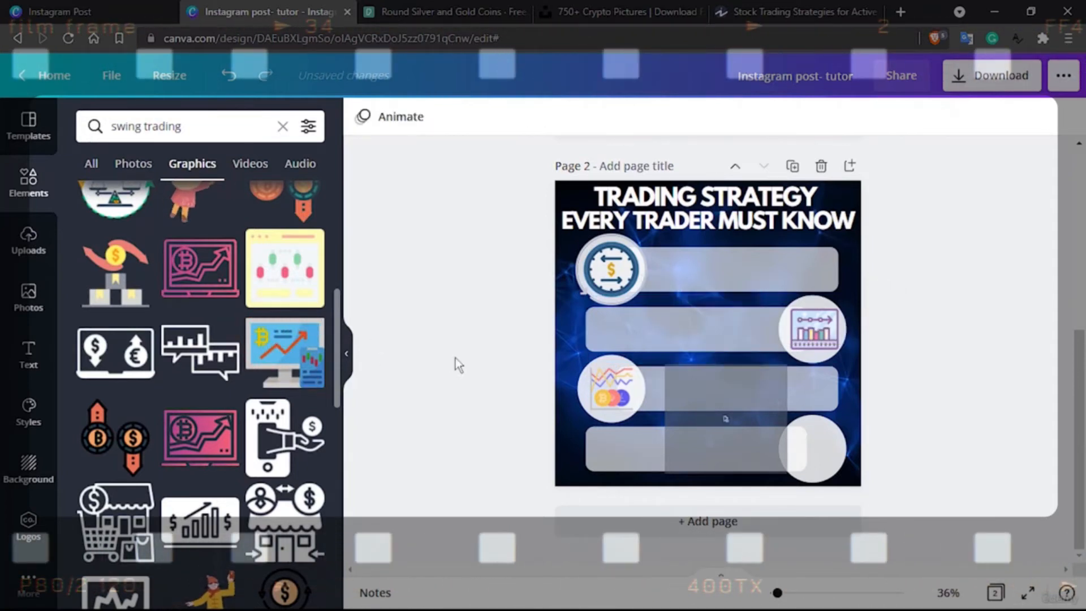
Delete the leftover grey image placeholder lying over the third and fourth bars
{"action": "left_click", "coordinate": [731, 433]}
{"action": "key", "text": "Delete"}
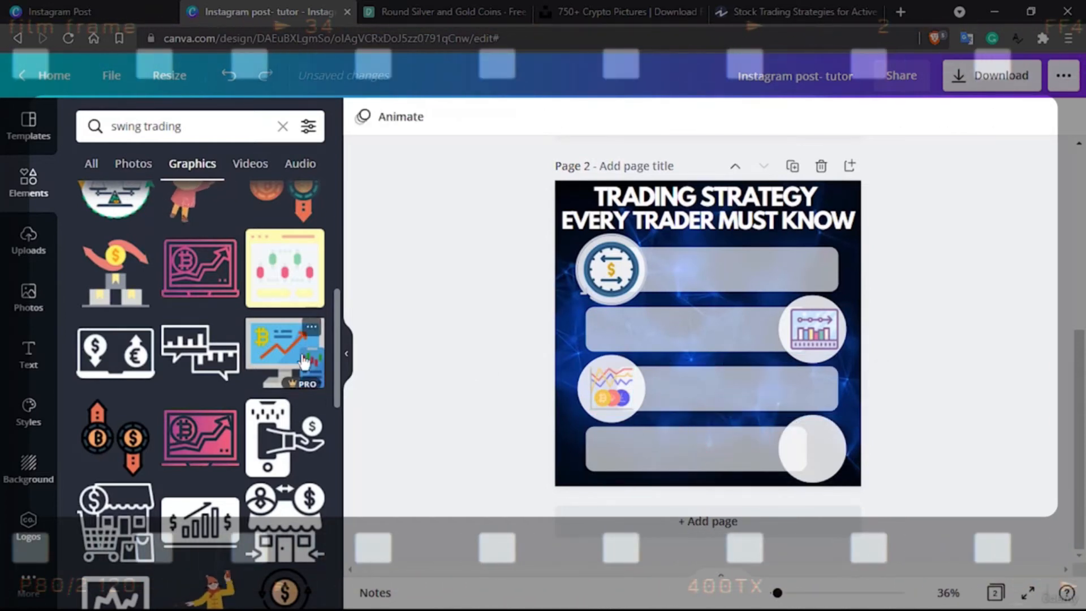
Look further through the "swing trading" graphics and search the graphics for "scalping" instead
{"action": "scroll", "coordinate": [303, 355], "scroll_direction": "down", "scroll_amount": 6}
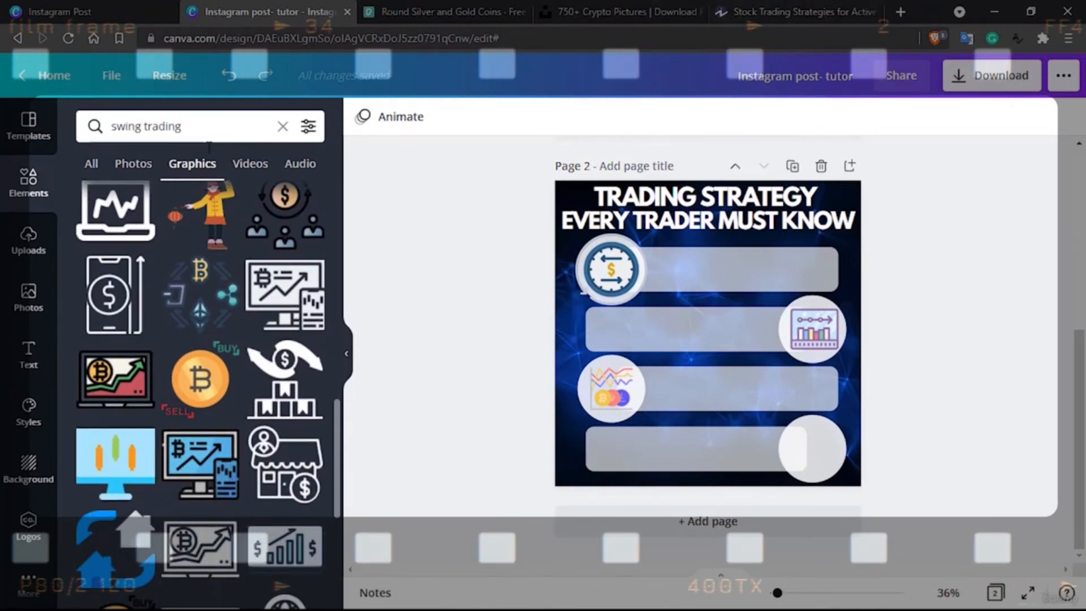
{"action": "triple_click", "coordinate": [194, 121]}
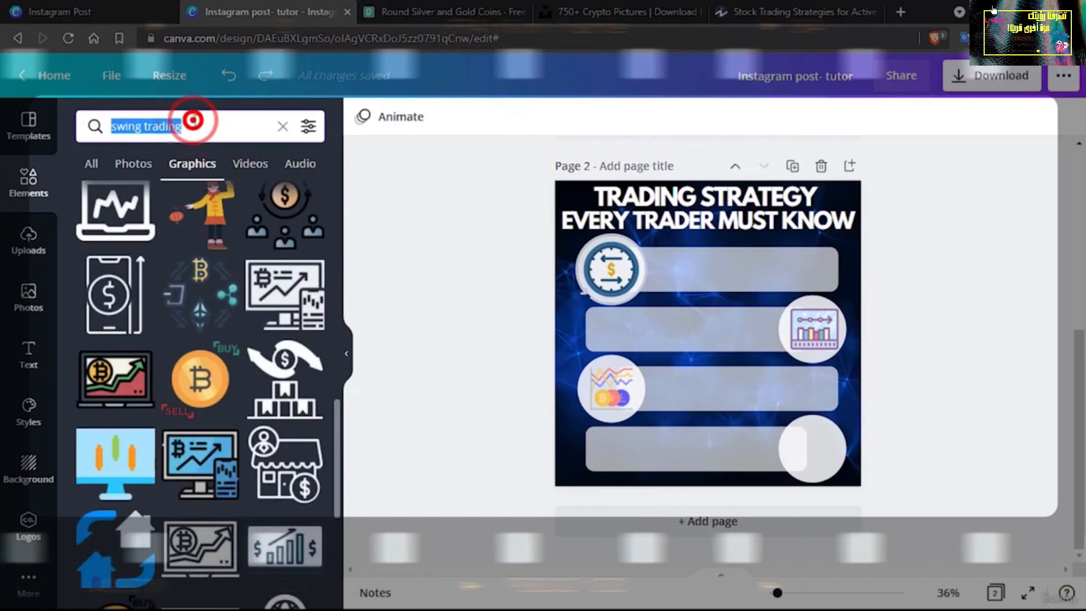
{"action": "type", "text": "scal"}
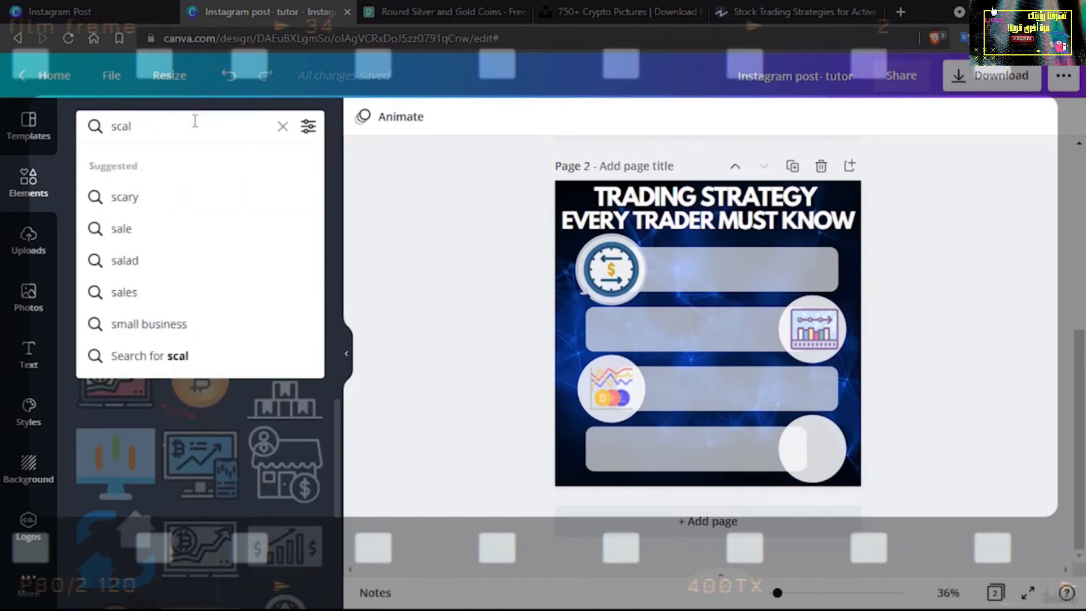
{"action": "type", "text": "ping"}
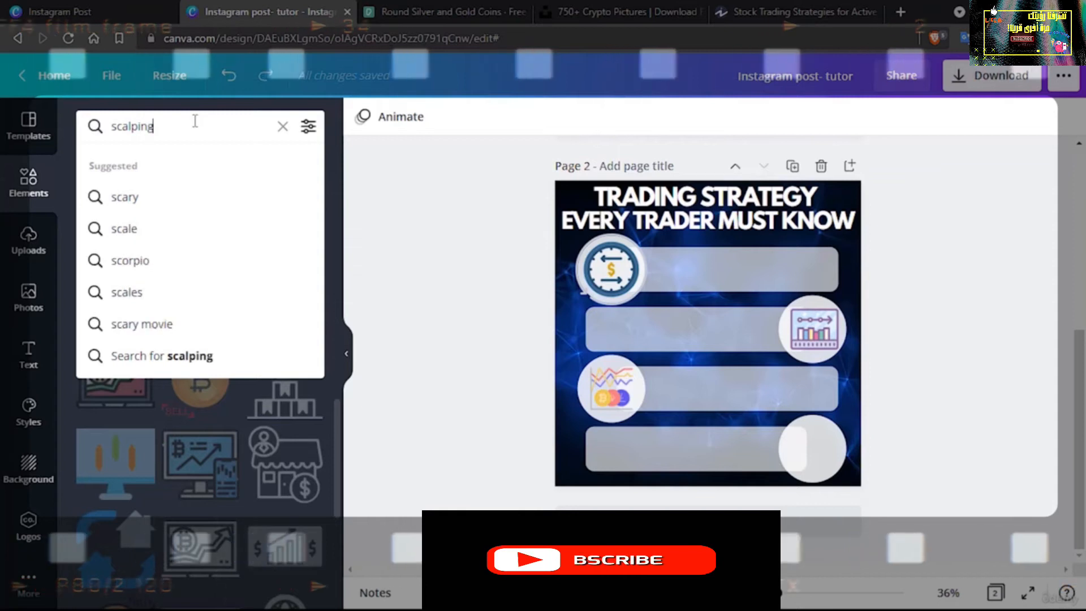
{"action": "key", "text": "Return"}
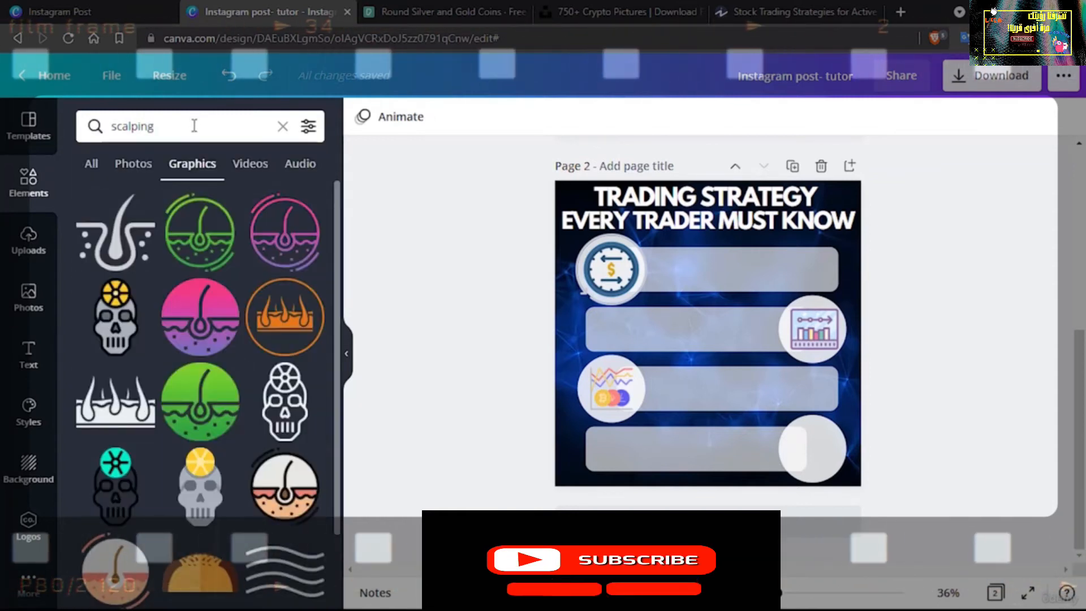
Check the stock trading strategies article in the other browser tab and return to the Canva design
{"action": "left_click", "coordinate": [192, 125]}
{"action": "left_click", "coordinate": [807, 7]}
{"action": "left_click", "coordinate": [340, 473]}
{"action": "left_click", "coordinate": [270, 7]}
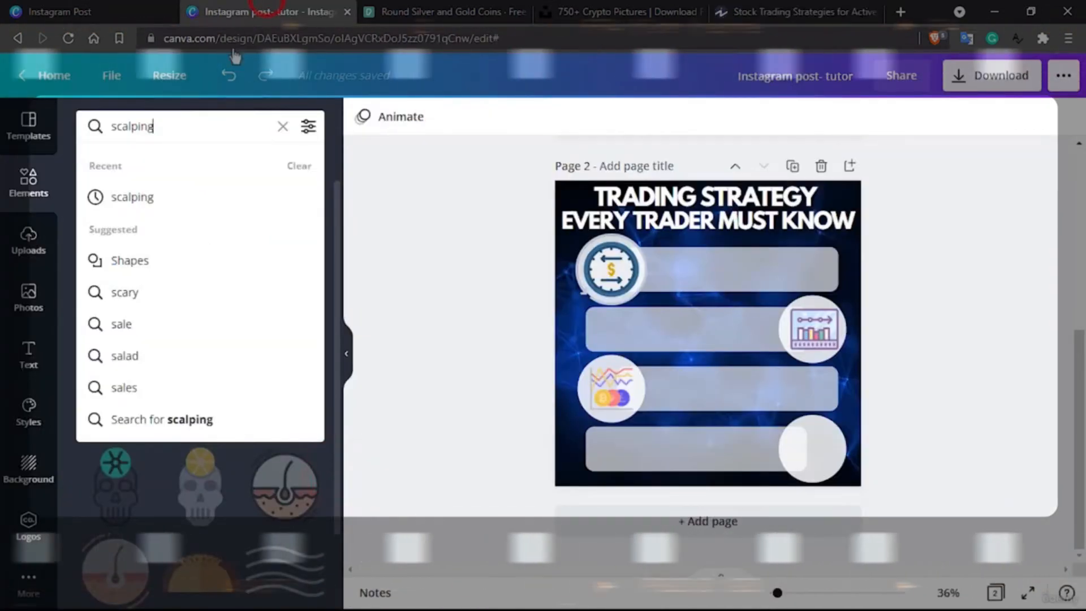
Search the graphics for "scalping trading" and look through the results for an icon for the fourth circle
{"action": "left_click", "coordinate": [177, 128]}
{"action": "type", "text": "scalping trading"}
{"action": "key", "text": "Return"}
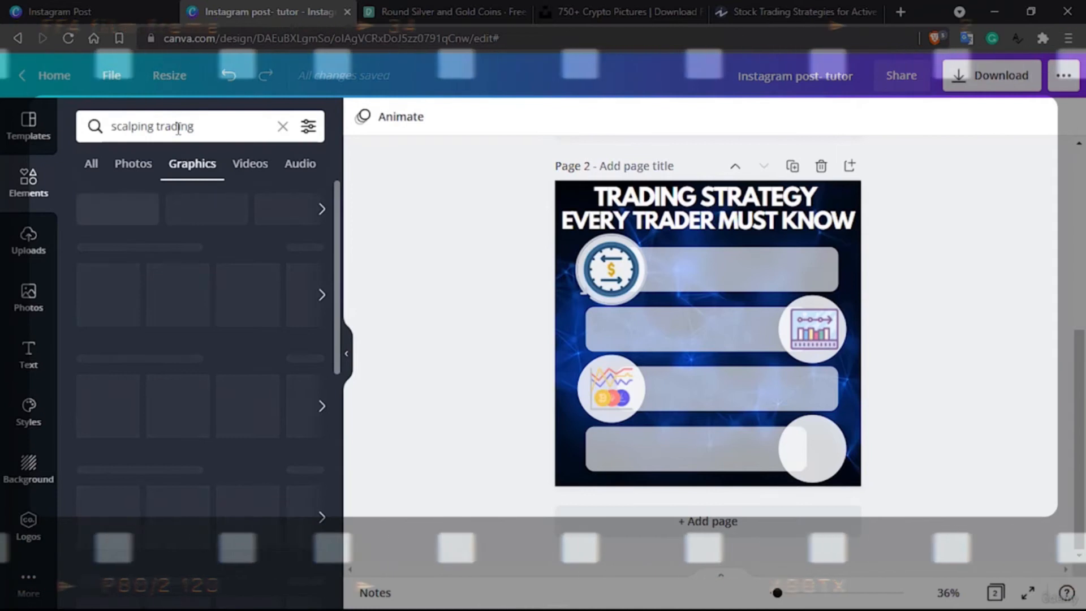
{"action": "scroll", "coordinate": [141, 311], "scroll_direction": "down", "scroll_amount": 3}
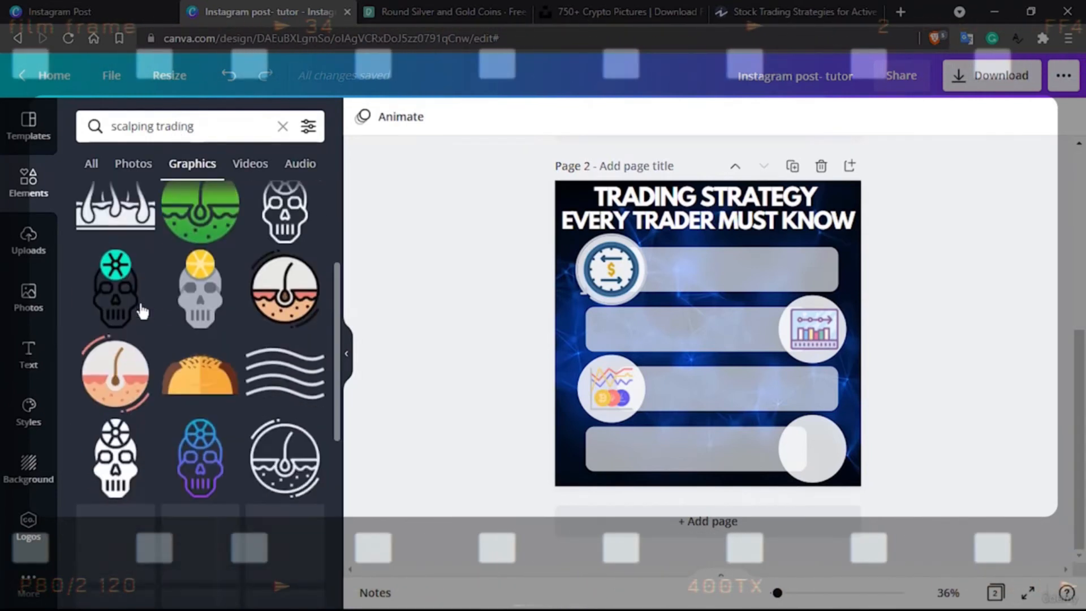
{"action": "scroll", "coordinate": [141, 311], "scroll_direction": "down", "scroll_amount": 3}
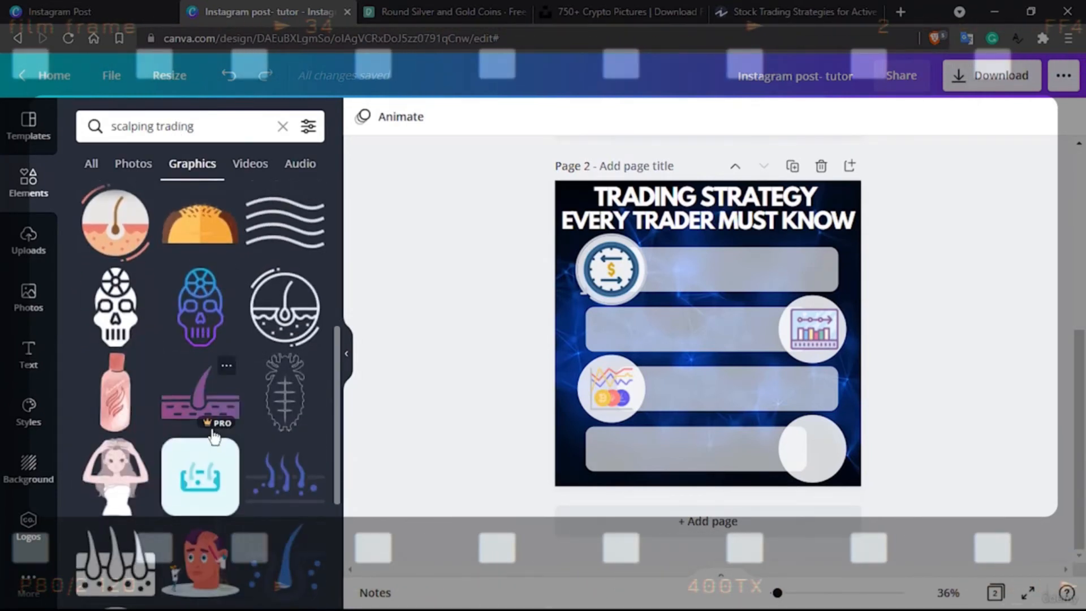
{"action": "scroll", "coordinate": [209, 424], "scroll_direction": "down", "scroll_amount": 5}
Shorten the graphics search to "trading" only
{"action": "double_click", "coordinate": [131, 125]}
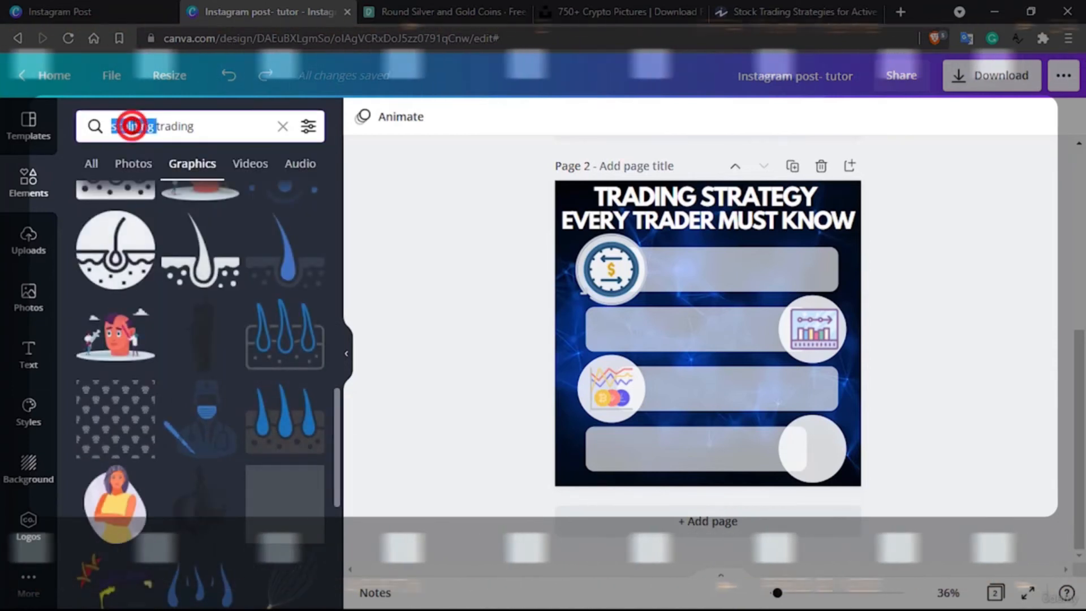
{"action": "key", "text": "BackSpace"}
{"action": "key", "text": "Return"}
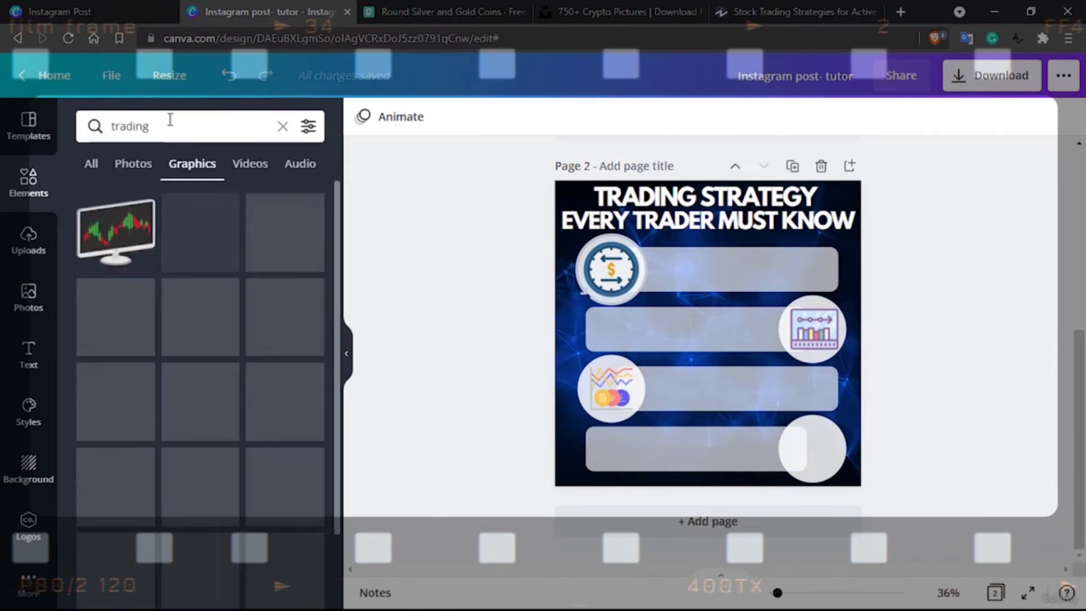
Take the phrase "supply and demand" from the article's Scalping section and search the Canva graphics for it without the full stop
{"action": "left_click", "coordinate": [792, 11]}
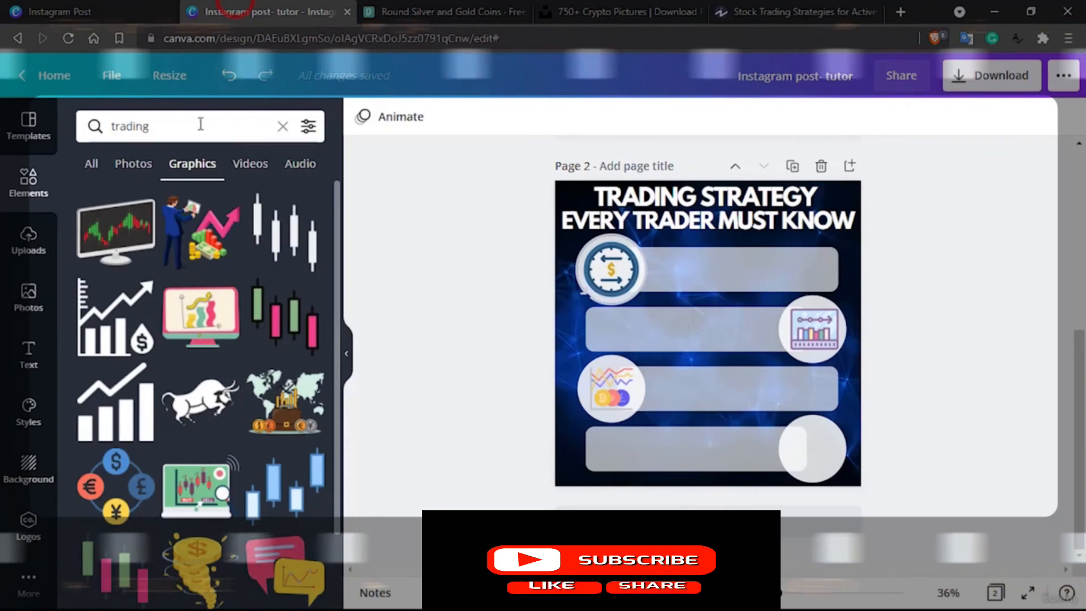
{"action": "double_click", "coordinate": [198, 126]}
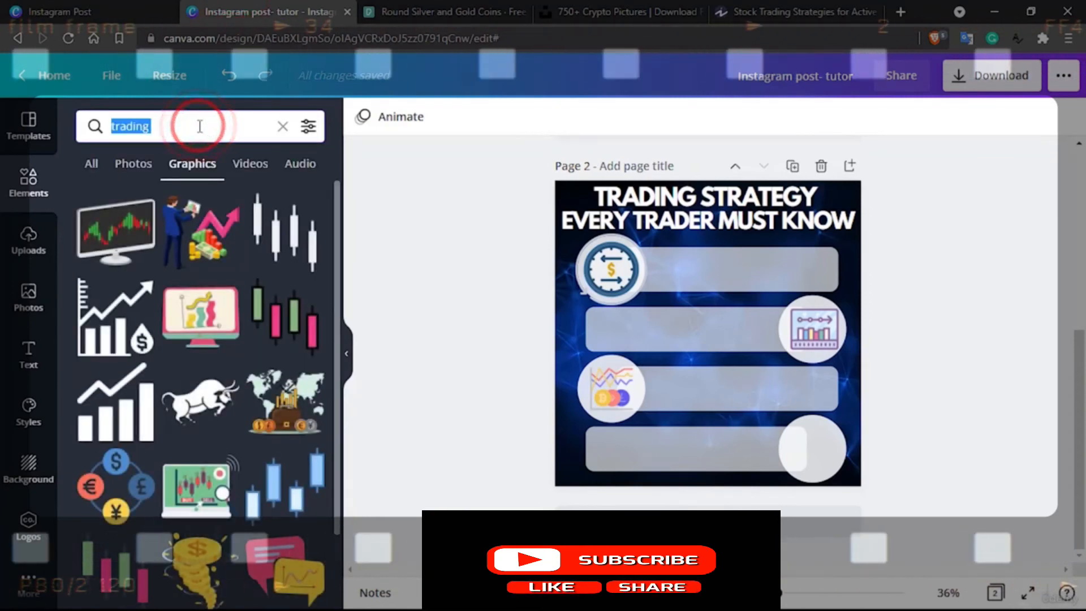
{"action": "type", "text": "supply and demand."}
{"action": "key", "text": "Return"}
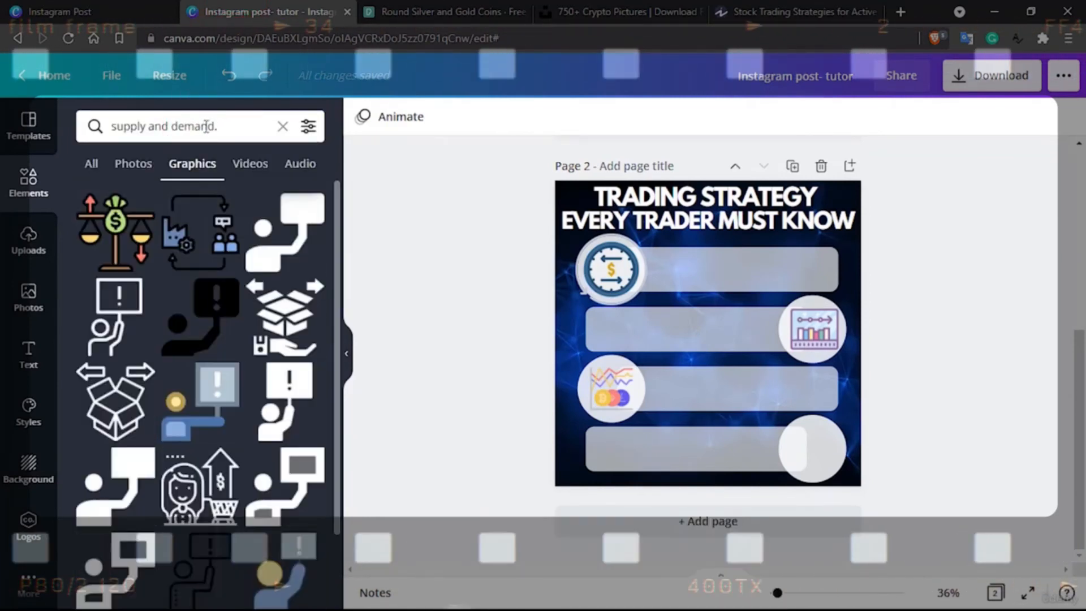
{"action": "left_click", "coordinate": [232, 125]}
{"action": "key", "text": "BackSpace"}
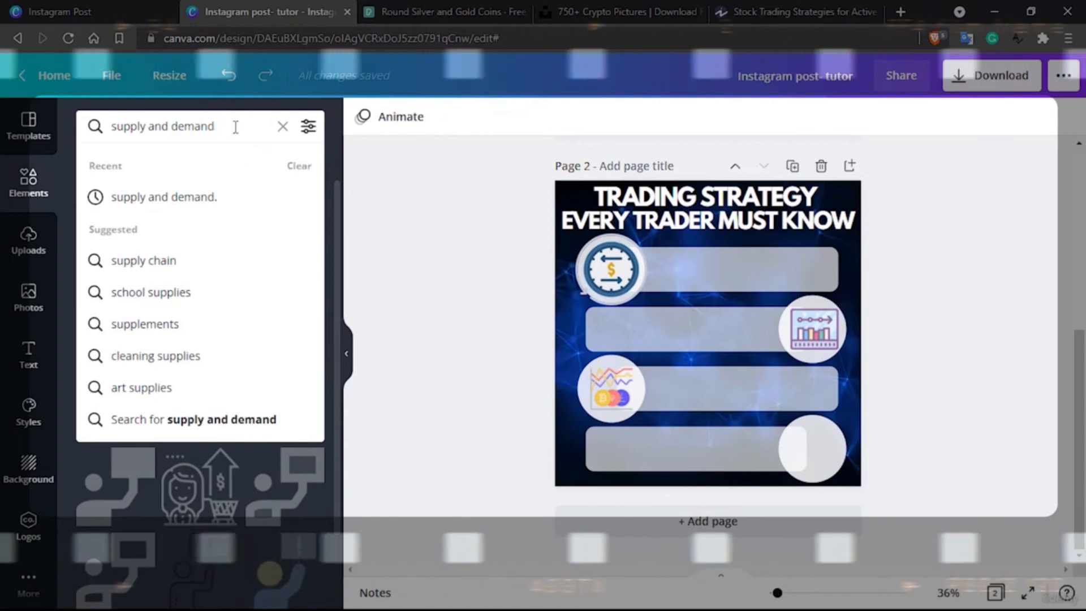
{"action": "key", "text": "Return"}
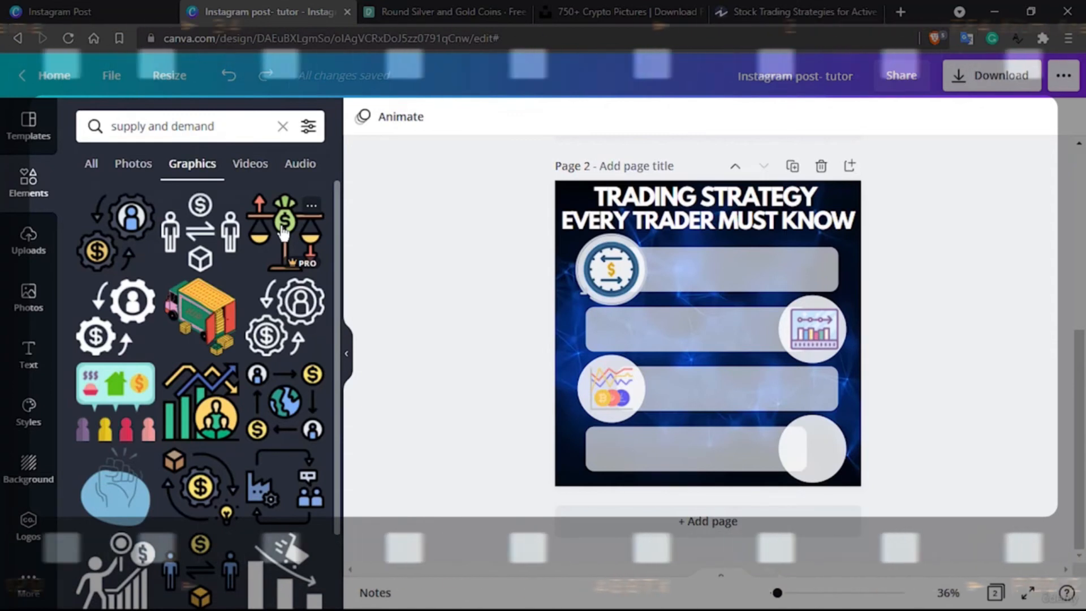
Add the balance scales graphic with the green money bag, shrink it and center it in the fourth row's circle
{"action": "scroll", "coordinate": [258, 305], "scroll_direction": "down", "scroll_amount": 2}
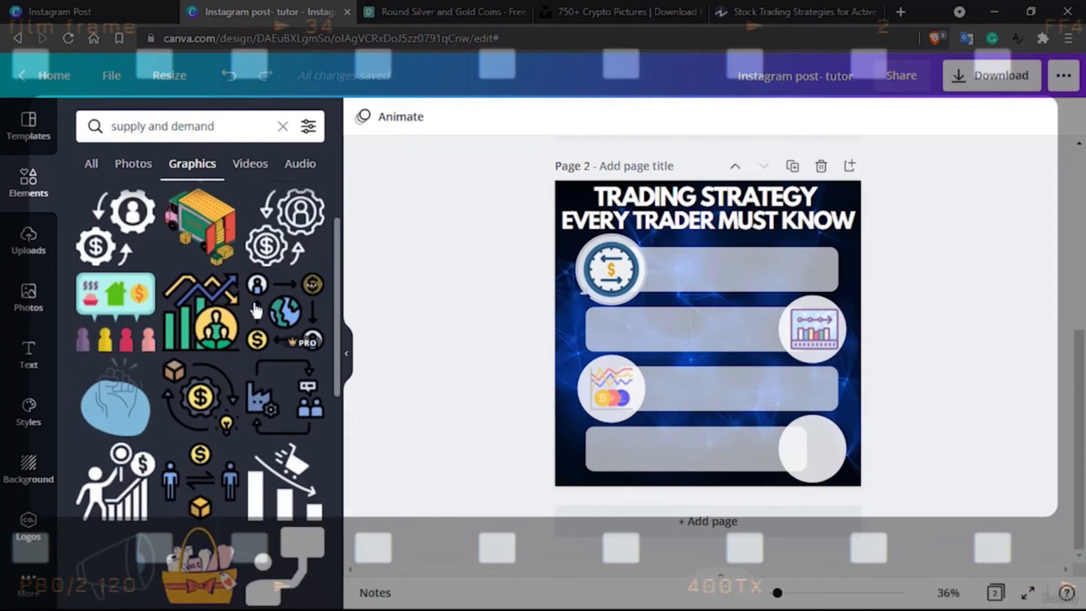
{"action": "scroll", "coordinate": [202, 420], "scroll_direction": "down", "scroll_amount": 5}
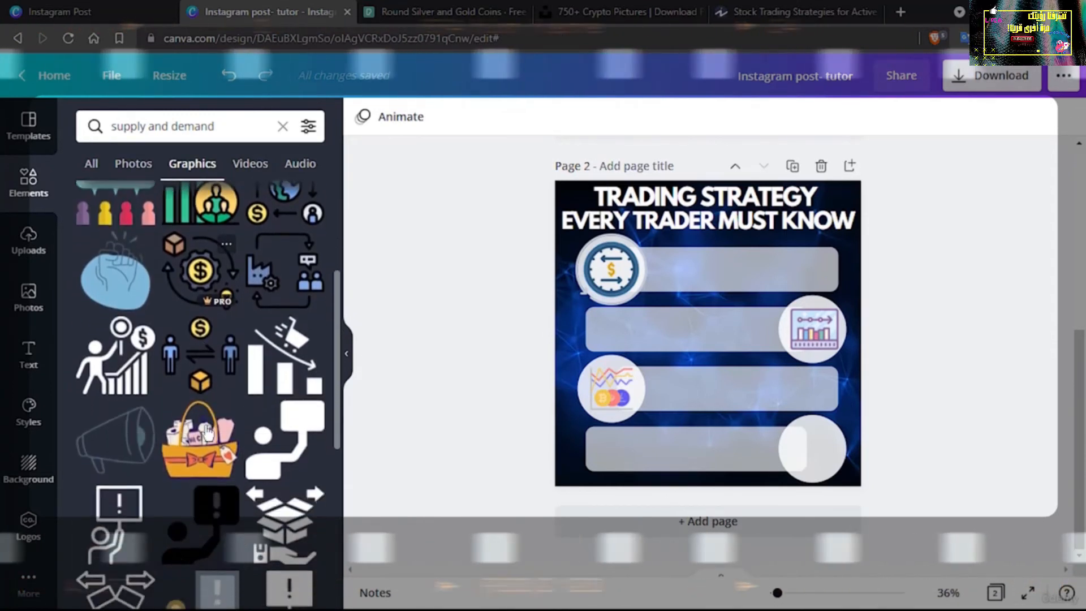
{"action": "scroll", "coordinate": [208, 433], "scroll_direction": "up", "scroll_amount": 5}
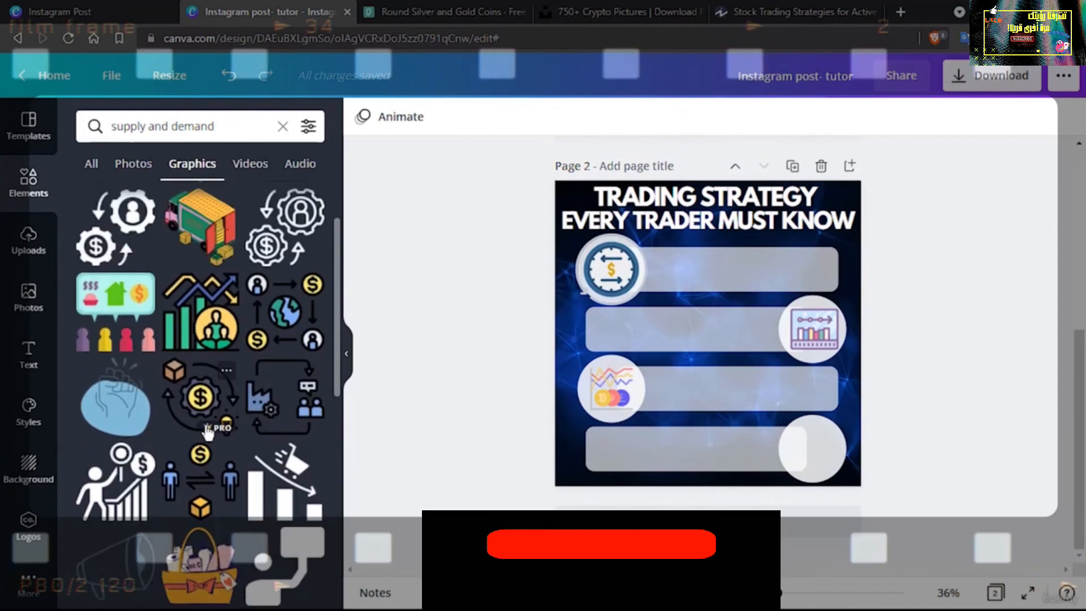
{"action": "scroll", "coordinate": [198, 410], "scroll_direction": "up", "scroll_amount": 2}
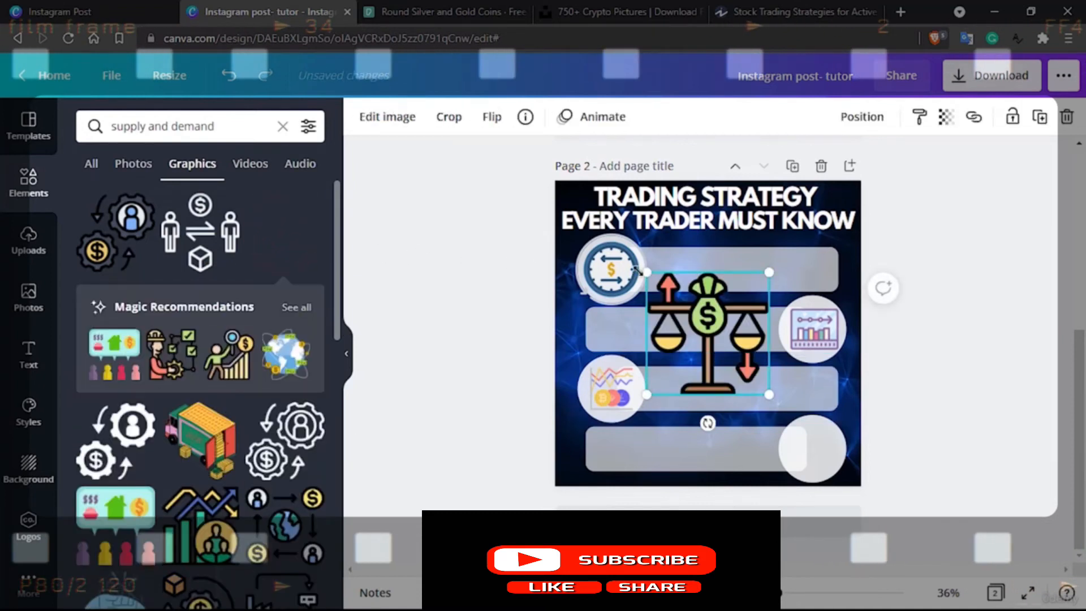
{"action": "left_click_drag", "start_coordinate": [645, 272], "coordinate": [817, 447]}
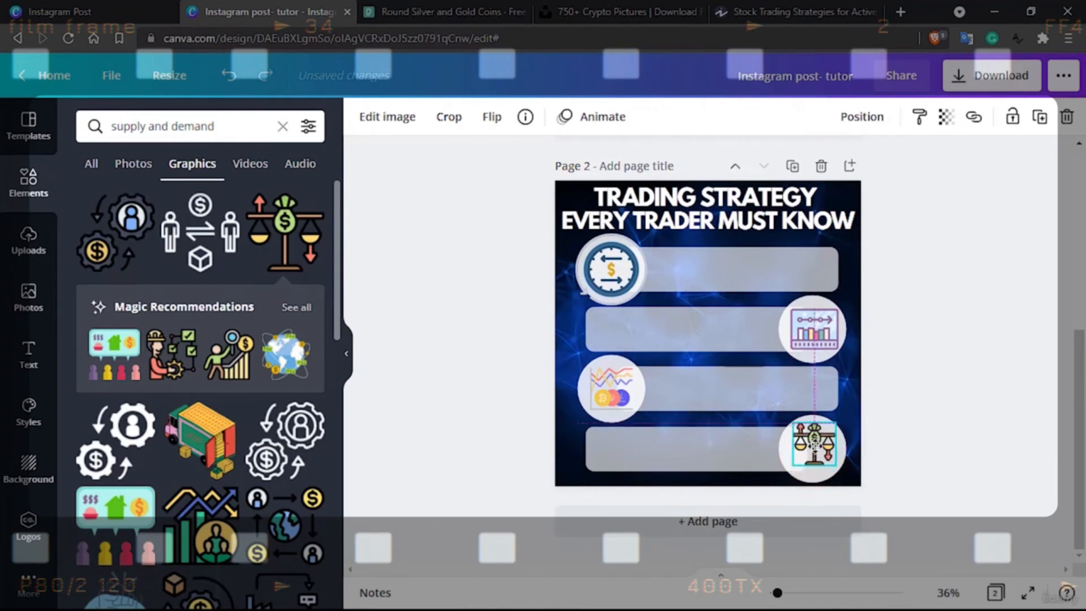
{"action": "left_click_drag", "start_coordinate": [816, 447], "coordinate": [817, 447]}
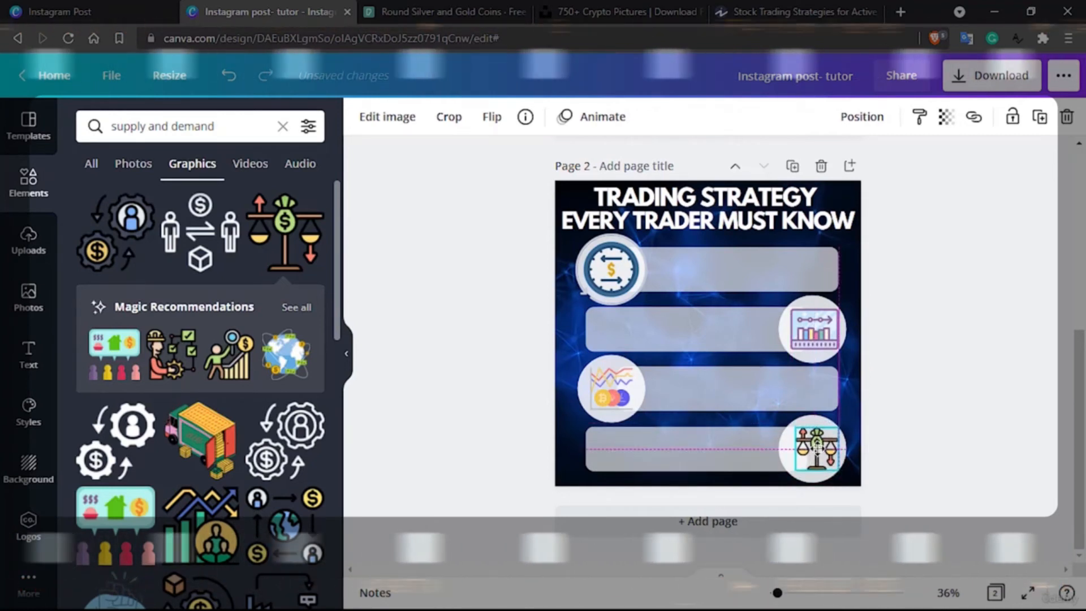
Shrink the blue dollar clock icon, center it inside the first row's circle and deselect it
{"action": "left_click", "coordinate": [617, 269]}
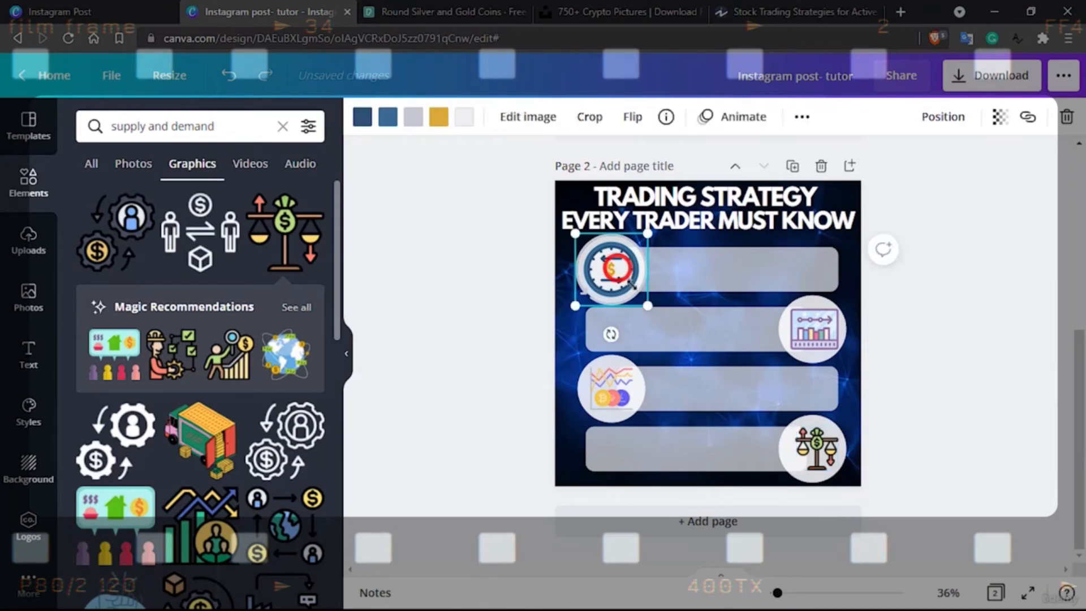
{"action": "left_click_drag", "start_coordinate": [646, 301], "coordinate": [616, 269]}
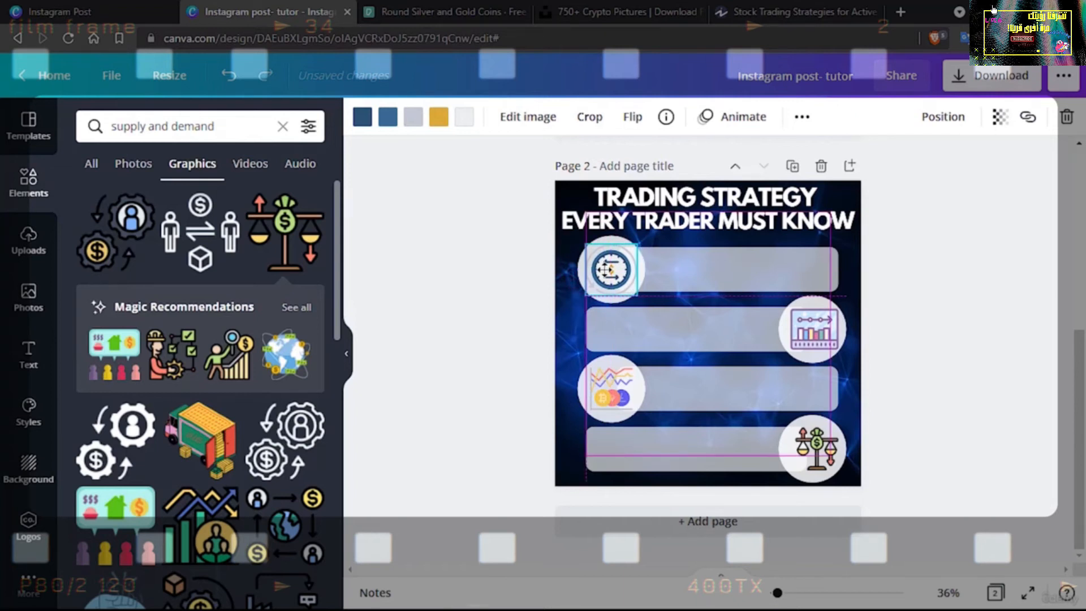
{"action": "left_click", "coordinate": [703, 268]}
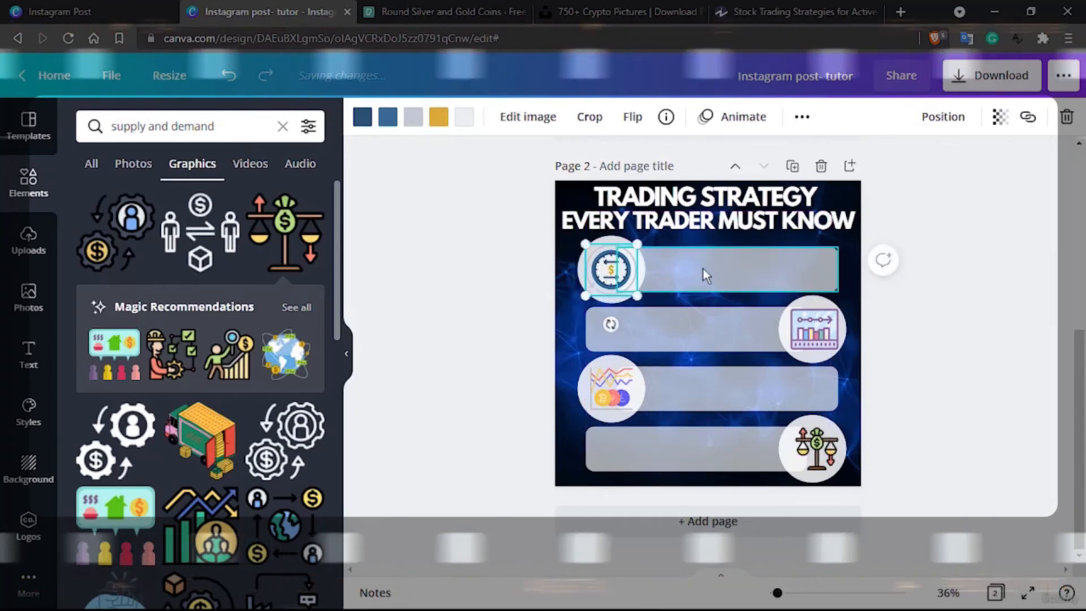
{"action": "left_click", "coordinate": [960, 323]}
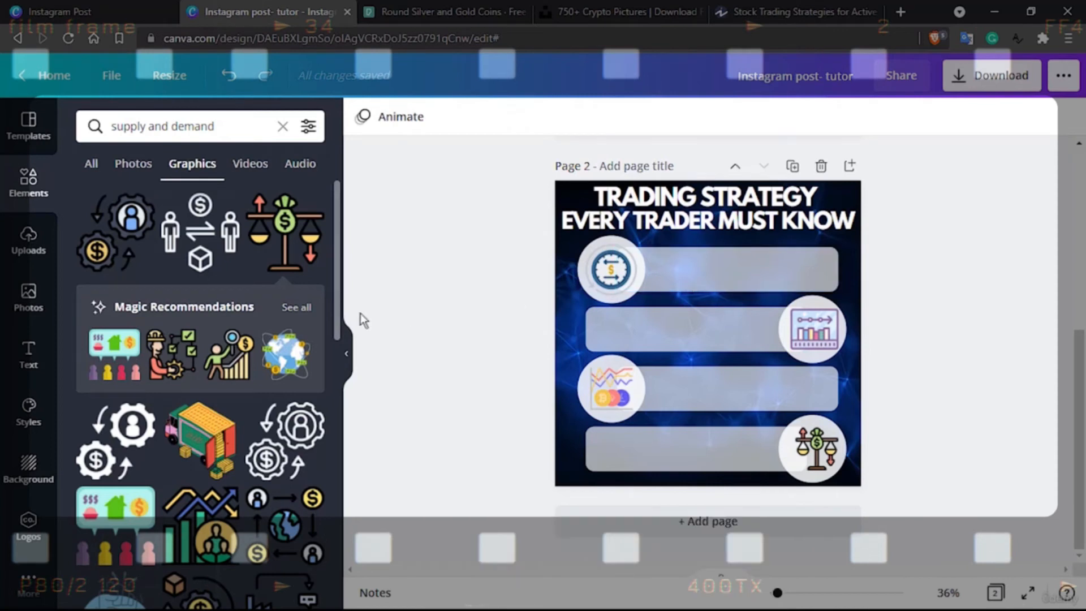
Add a body text box to page 2 and move it onto the first bar
{"action": "left_click", "coordinate": [29, 354]}
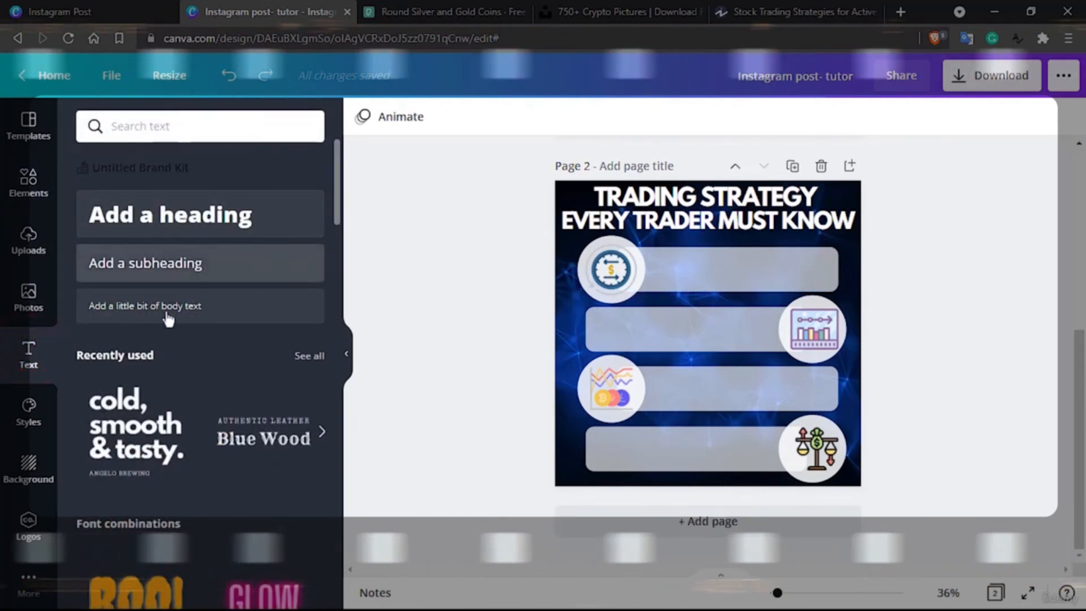
{"action": "left_click", "coordinate": [187, 305]}
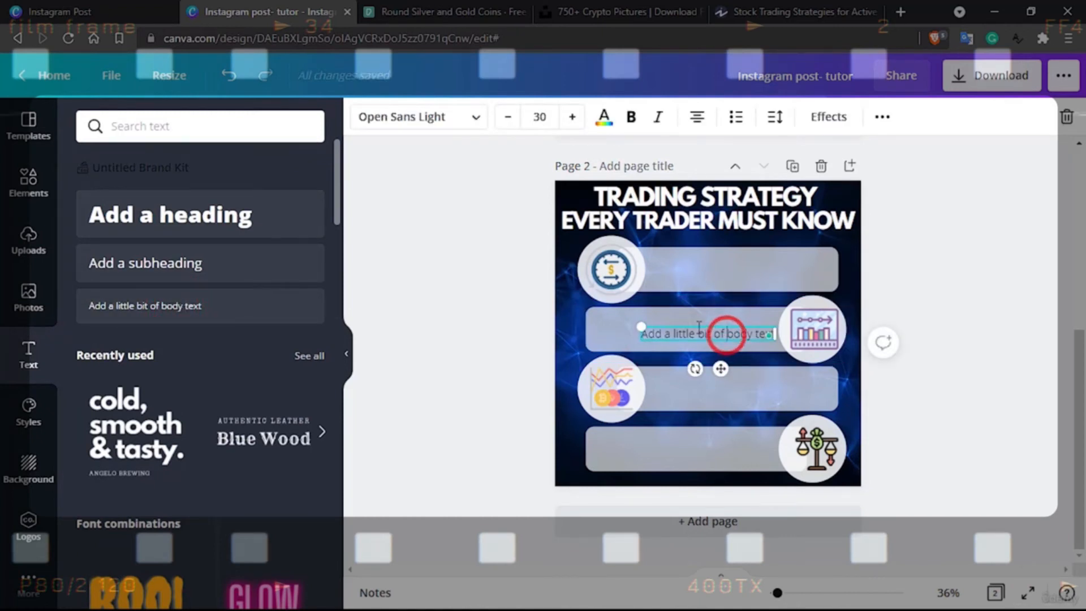
{"action": "left_click", "coordinate": [697, 324]}
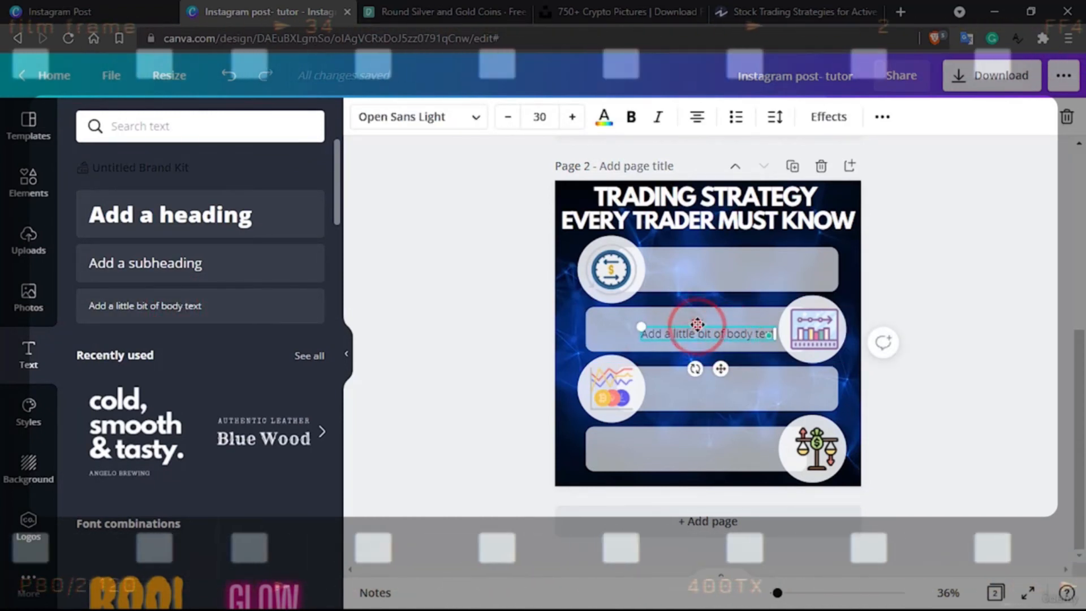
{"action": "left_click_drag", "start_coordinate": [699, 278], "coordinate": [698, 264]}
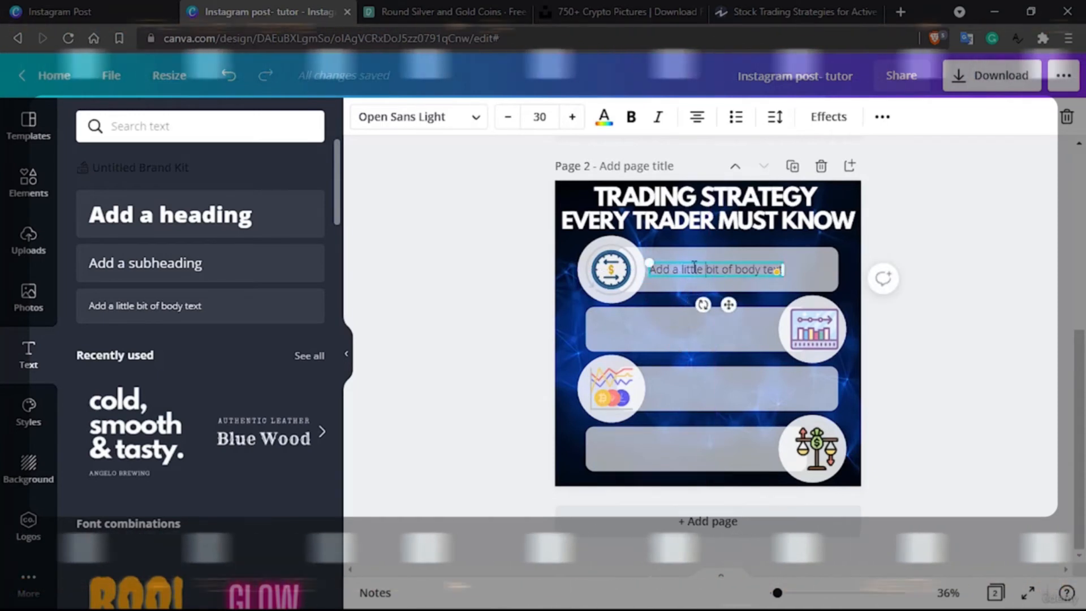
Replace the placeholder text on the first bar with "Day Trading"
{"action": "double_click", "coordinate": [691, 267]}
{"action": "key", "text": "BackSpace"}
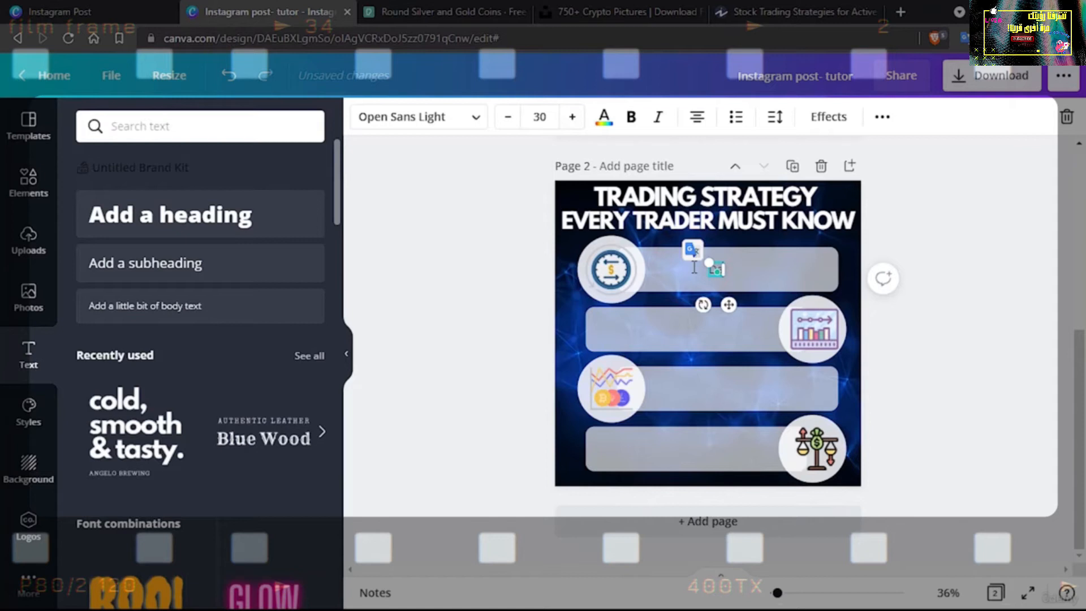
{"action": "type", "text": "Day Tradin"}
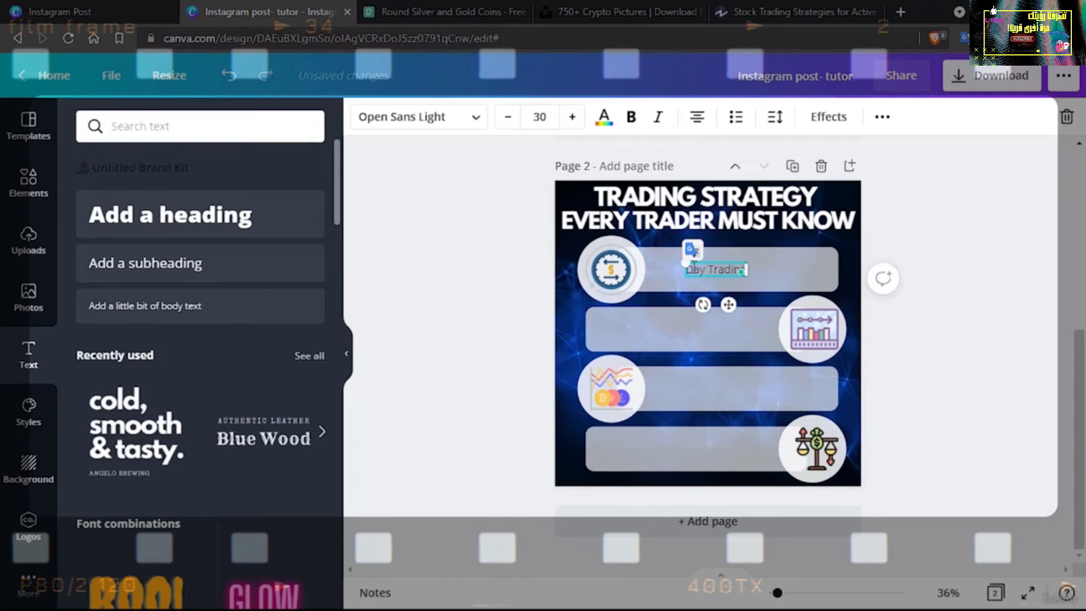
{"action": "type", "text": "g"}
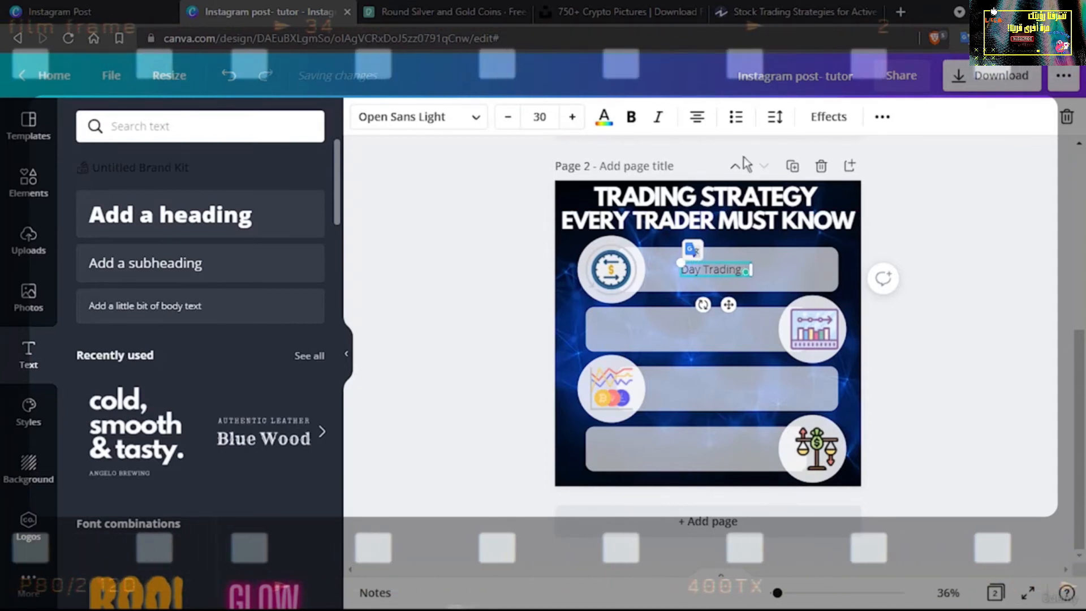
Copy "is the method of buying and selling securities within the same day" from the article and paste it after "Day Trading" in Canva
{"action": "left_click", "coordinate": [792, 12]}
{"action": "scroll", "coordinate": [490, 361], "scroll_direction": "up", "scroll_amount": 5}
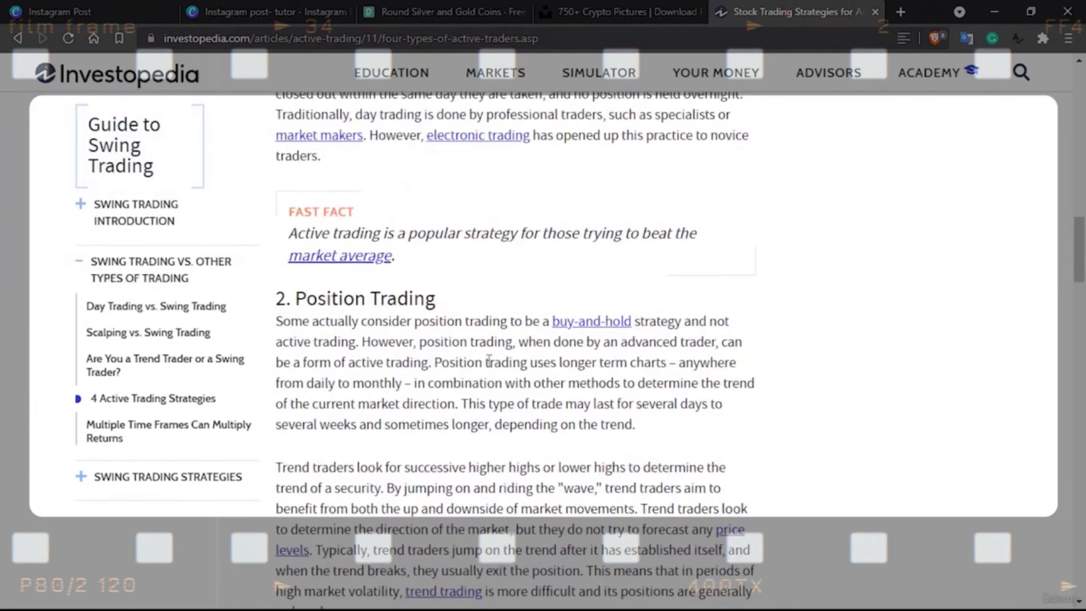
{"action": "scroll", "coordinate": [490, 361], "scroll_direction": "up", "scroll_amount": 5}
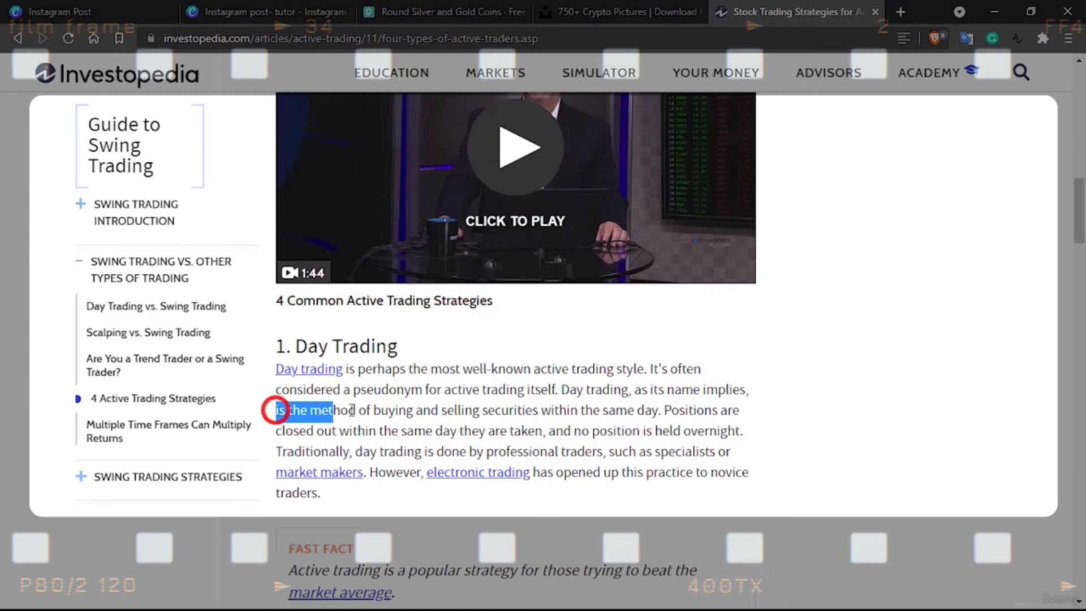
{"action": "left_click_drag", "start_coordinate": [474, 409], "coordinate": [659, 412]}
{"action": "key", "text": "ctrl+c"}
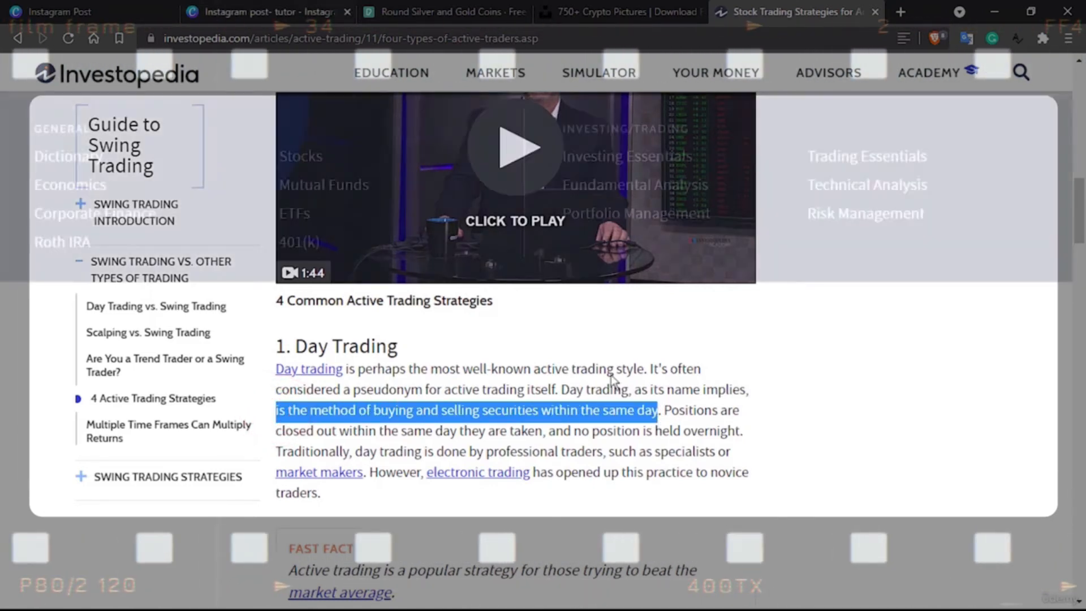
{"action": "left_click", "coordinate": [238, 9]}
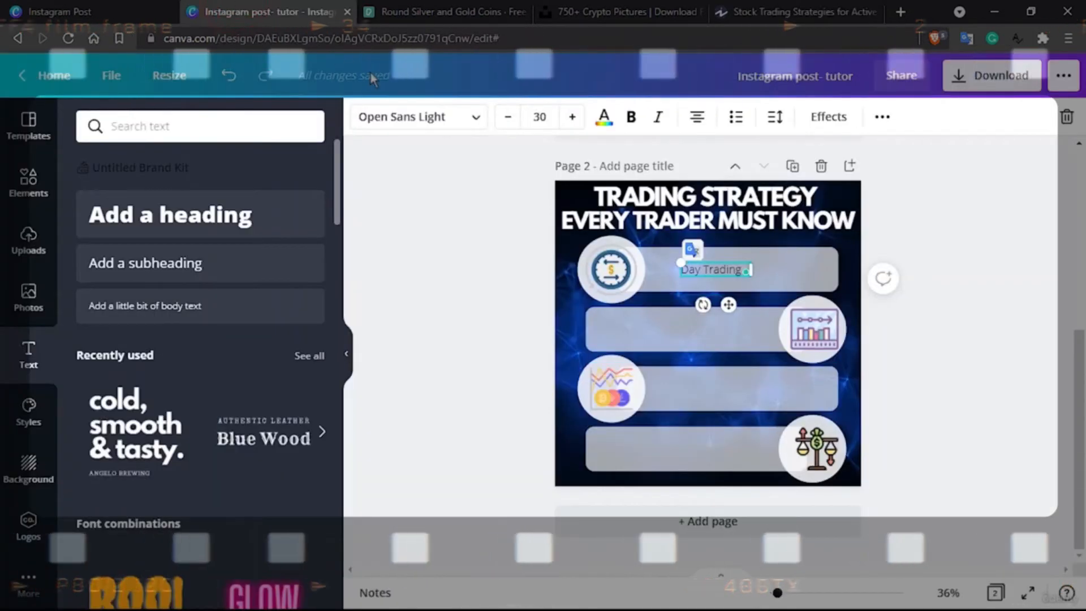
{"action": "left_click", "coordinate": [734, 269]}
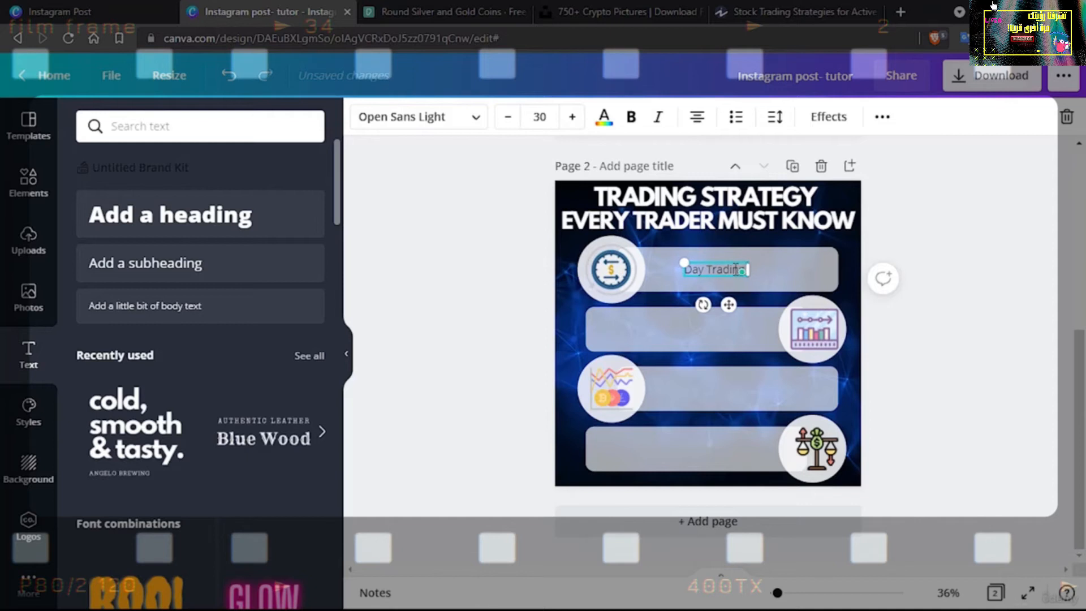
{"action": "key", "text": "ctrl+v"}
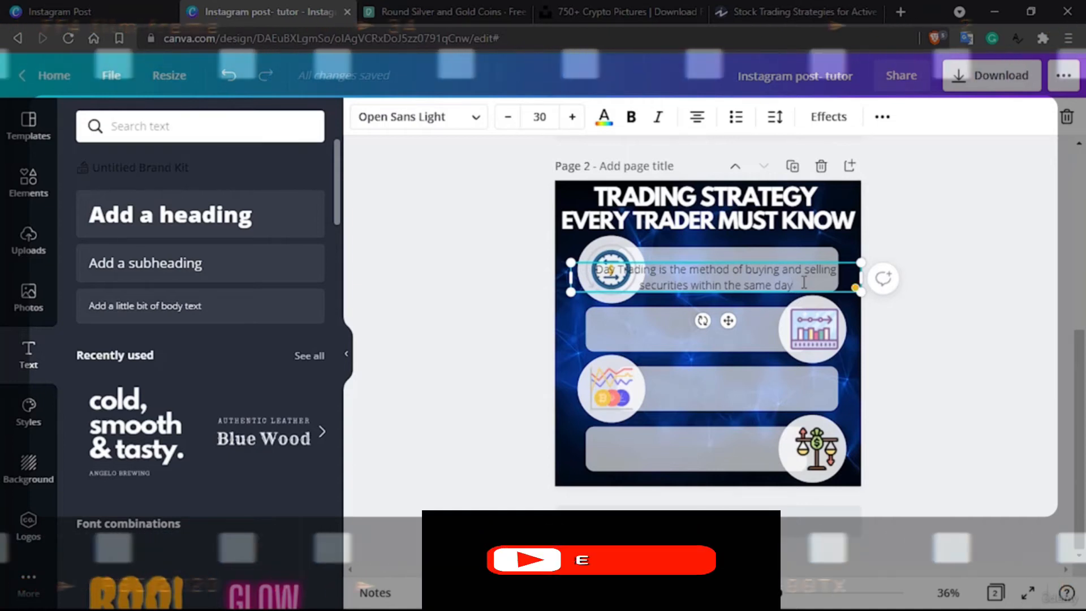
Reword the first bar's text as "Day Trading - buying and selling securities within the same day" and shrink it to about size 23.5 on the bar
{"action": "left_click_drag", "start_coordinate": [659, 269], "coordinate": [744, 270]}
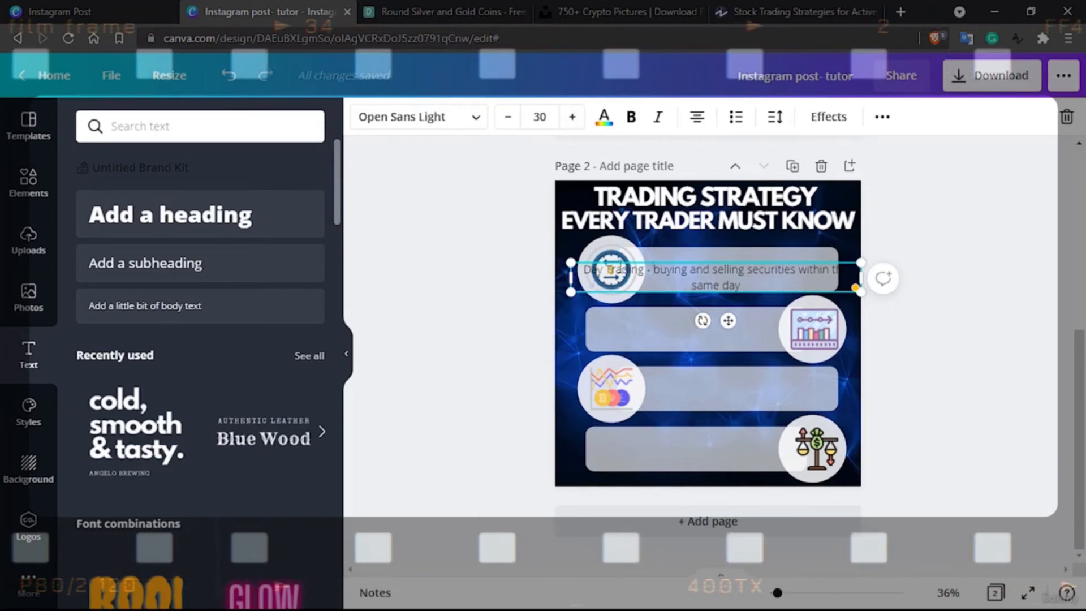
{"action": "left_click_drag", "start_coordinate": [570, 261], "coordinate": [668, 253]}
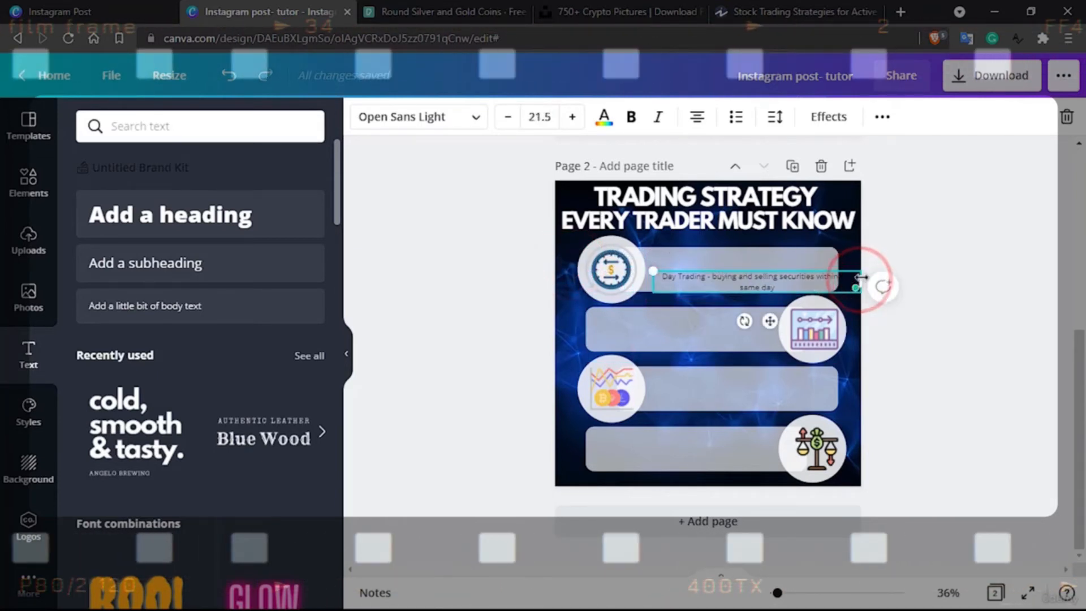
{"action": "left_click_drag", "start_coordinate": [857, 278], "coordinate": [830, 278]}
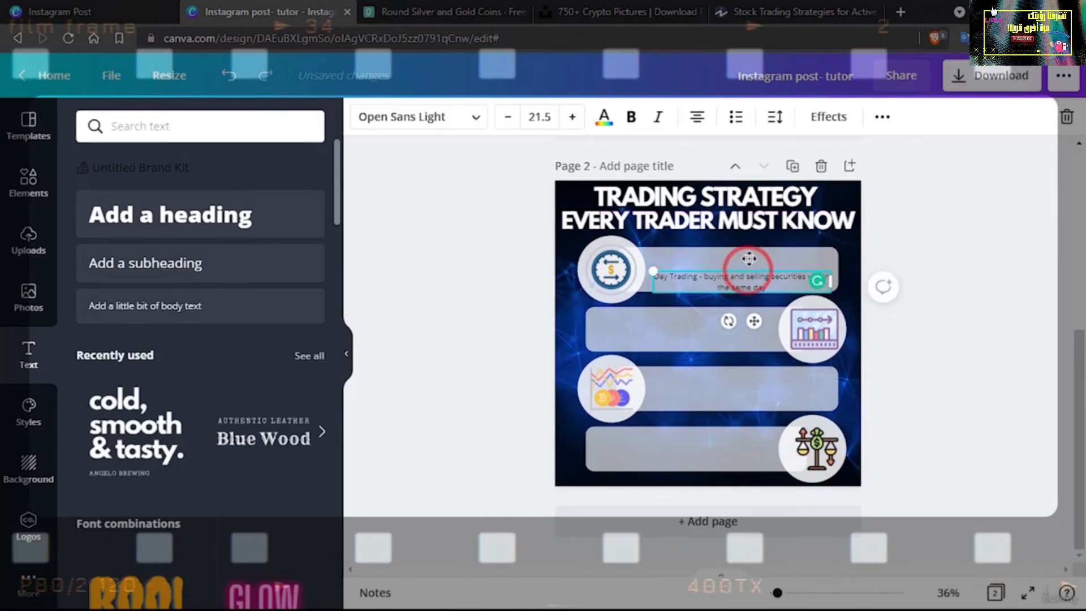
{"action": "left_click_drag", "start_coordinate": [749, 270], "coordinate": [750, 258]}
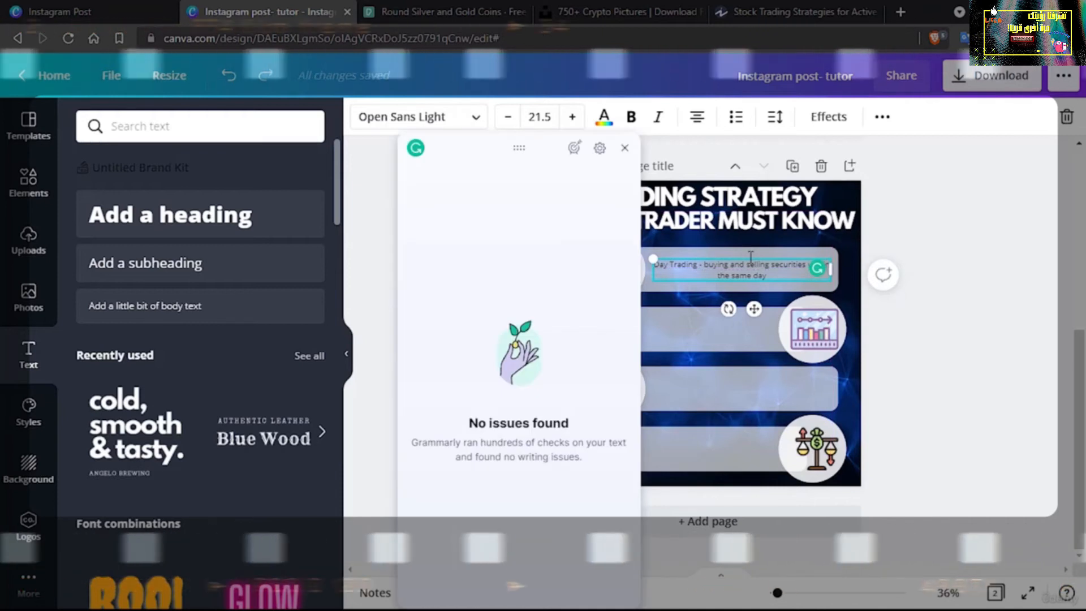
{"action": "left_click", "coordinate": [624, 148]}
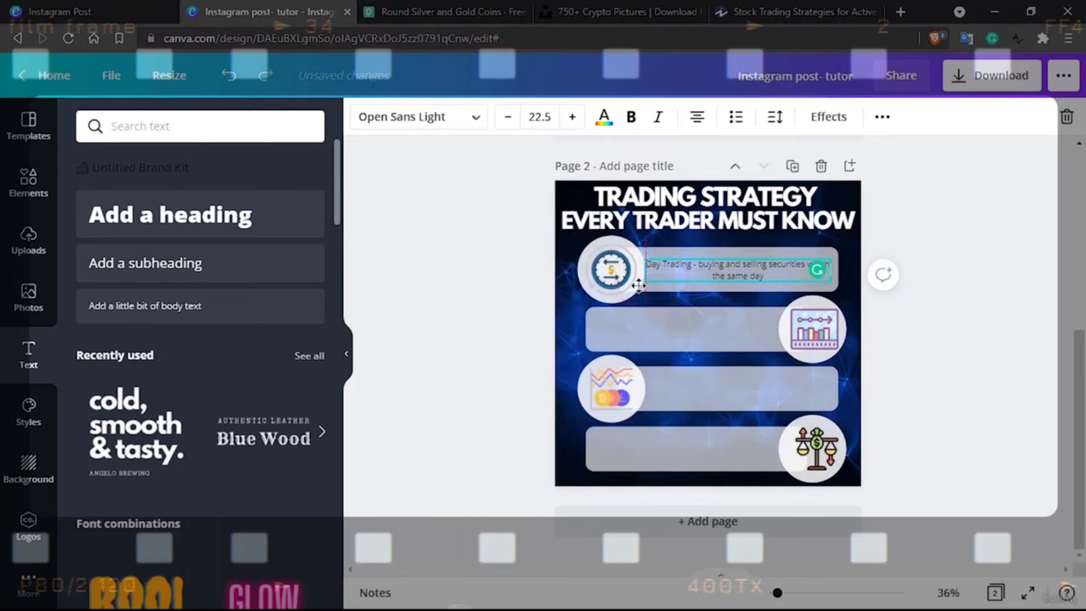
{"action": "left_click_drag", "start_coordinate": [646, 284], "coordinate": [646, 284]}
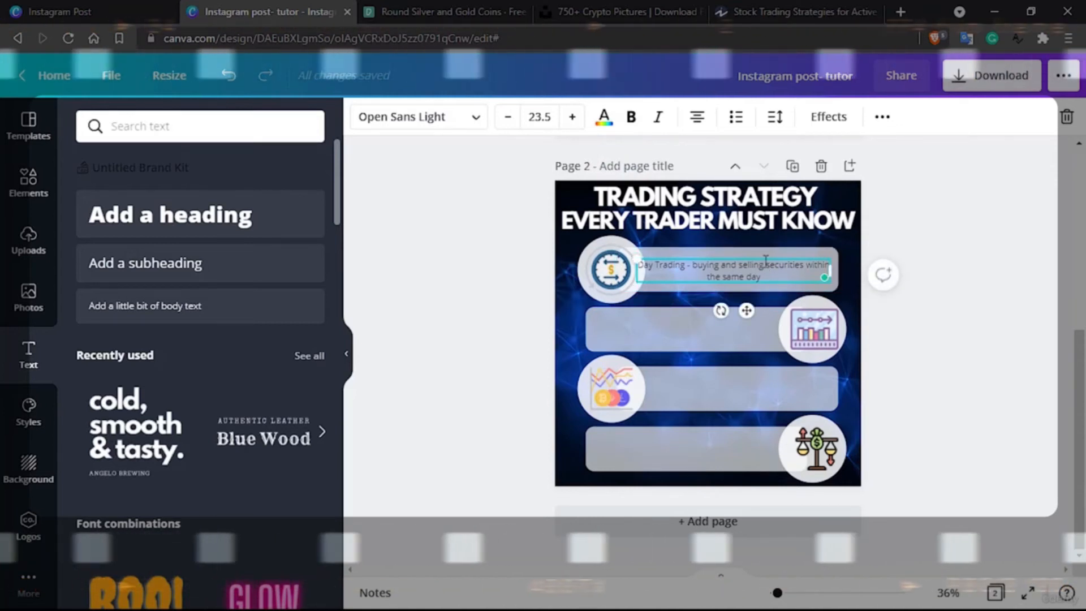
{"action": "left_click_drag", "start_coordinate": [834, 269], "coordinate": [839, 268]}
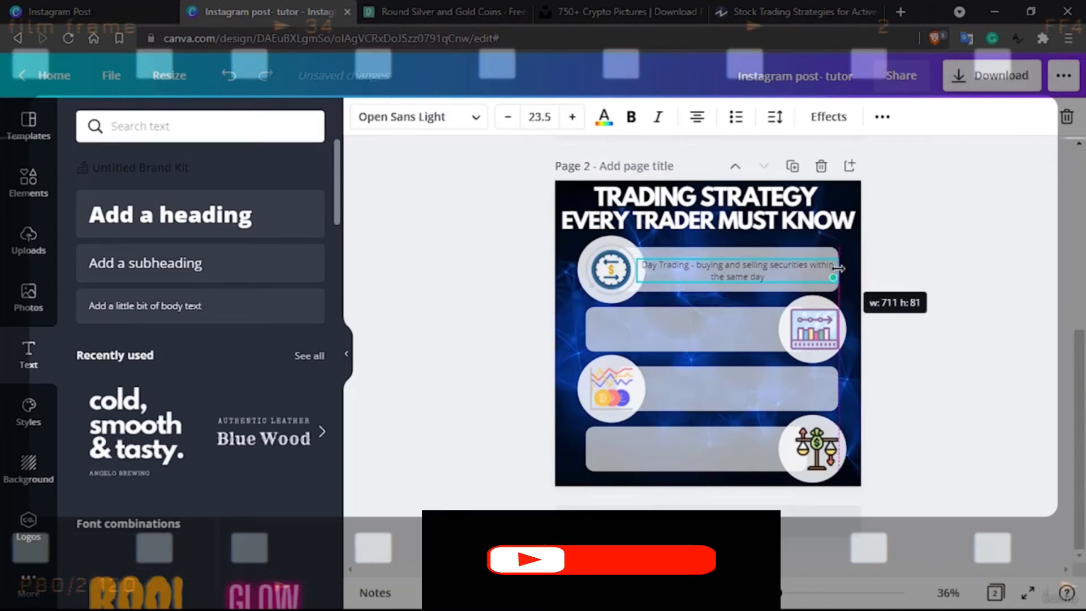
Widen the first bar toward the page's right edge and fit its description text beside the circle at about size 24.3
{"action": "left_click", "coordinate": [775, 249]}
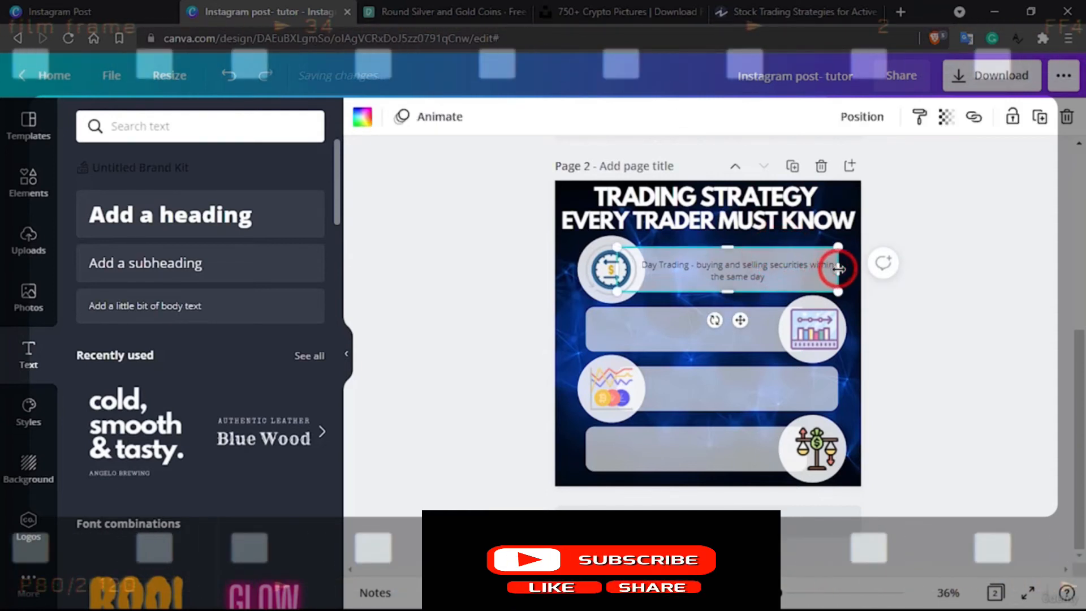
{"action": "left_click_drag", "start_coordinate": [848, 269], "coordinate": [812, 255]}
{"action": "left_click", "coordinate": [740, 270]}
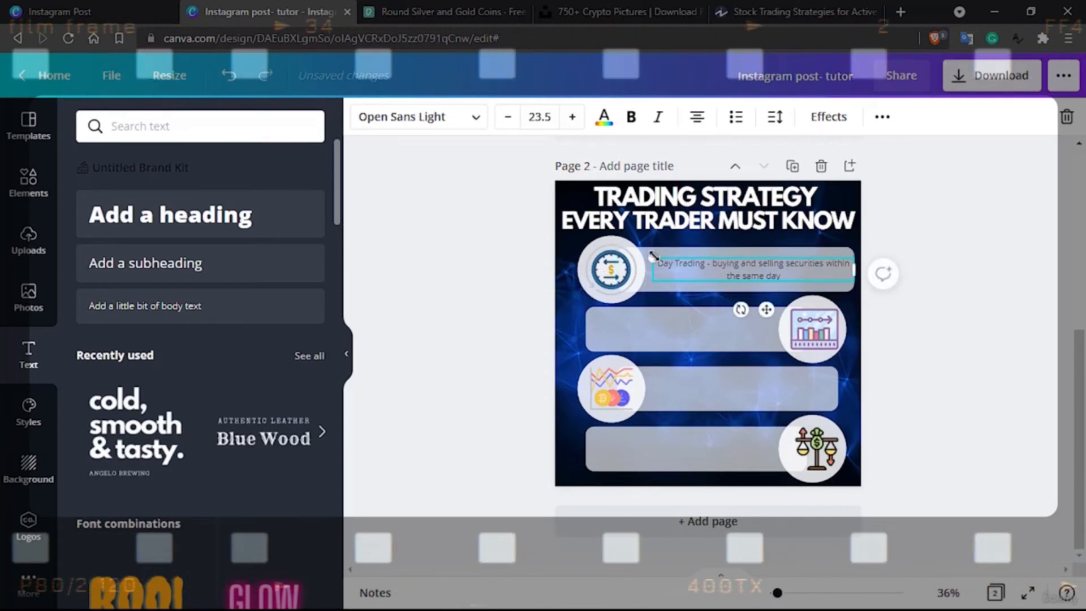
{"action": "left_click_drag", "start_coordinate": [646, 255], "coordinate": [648, 255]}
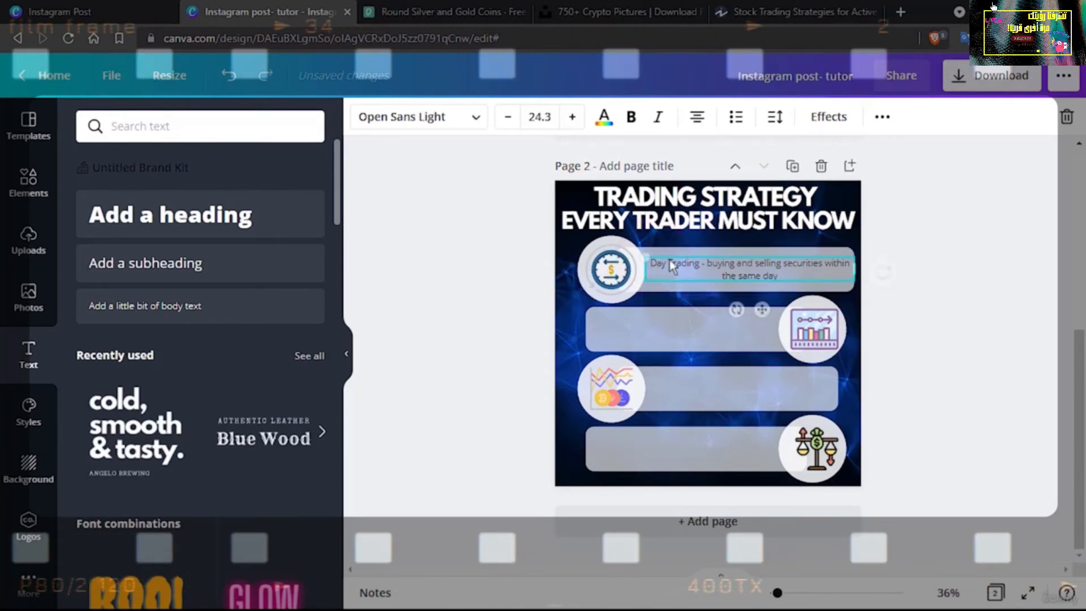
Set the font size of the Day Trading description to 28
{"action": "double_click", "coordinate": [761, 274]}
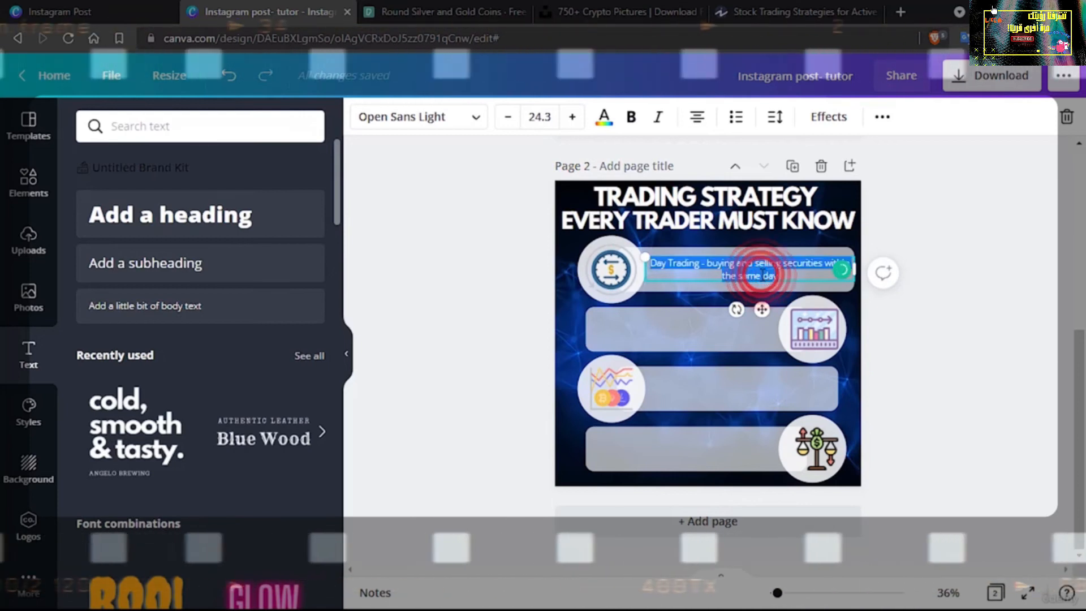
{"action": "left_click", "coordinate": [549, 116]}
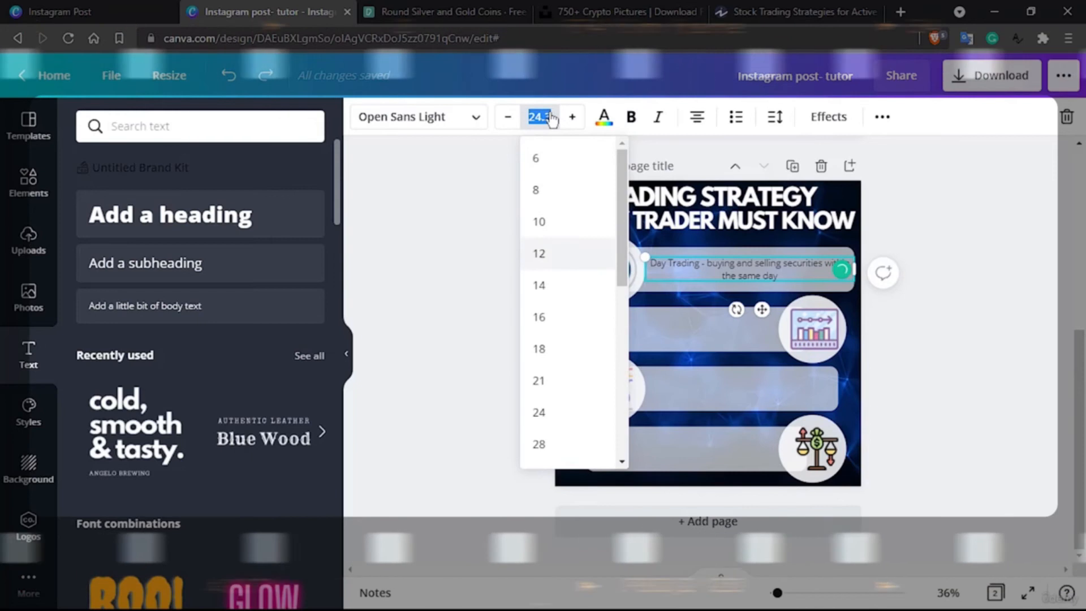
{"action": "scroll", "coordinate": [549, 428], "scroll_direction": "down", "scroll_amount": 1}
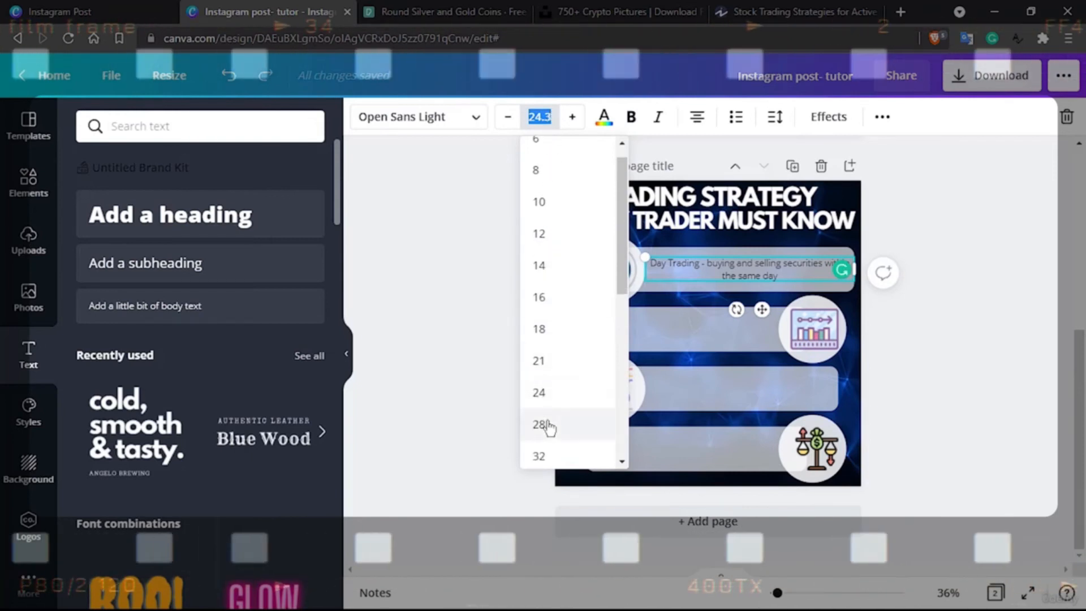
{"action": "left_click", "coordinate": [546, 425]}
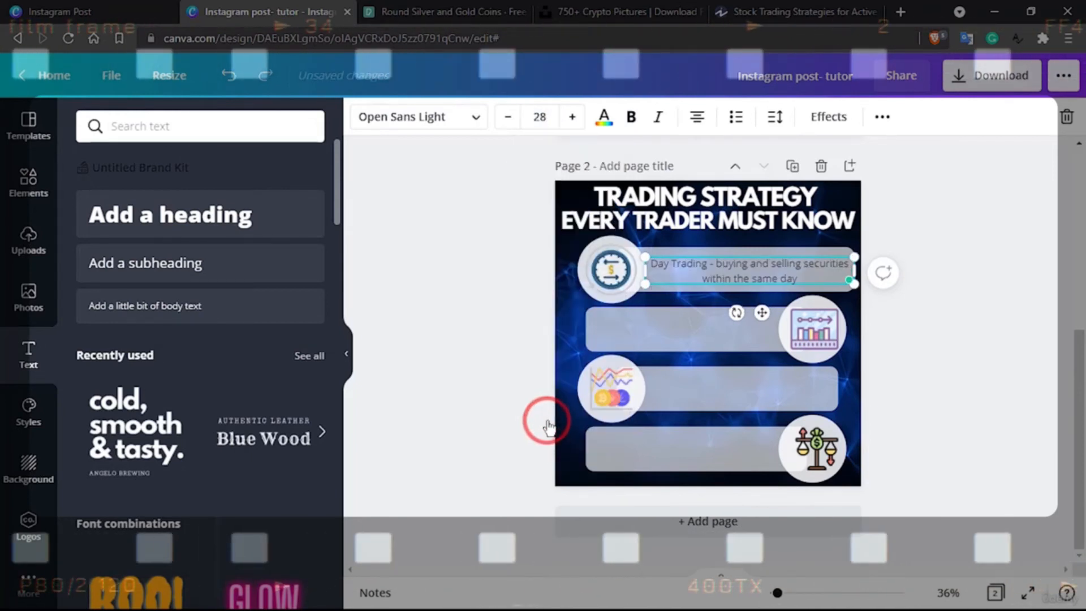
Search the fonts for "montserrat" and apply Montserrat Semi-Bold to the Day Trading description
{"action": "left_click", "coordinate": [476, 118]}
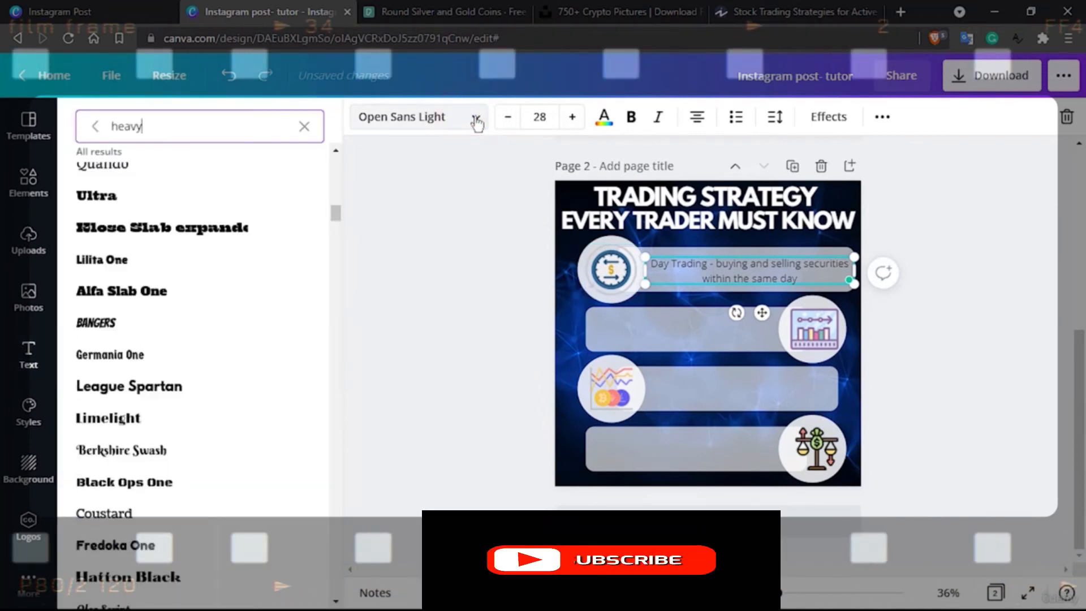
{"action": "key", "text": "BackSpace"}
{"action": "key", "text": "BackSpace"}
{"action": "key", "text": "BackSpace"}
{"action": "key", "text": "BackSpace"}
{"action": "key", "text": "BackSpace"}
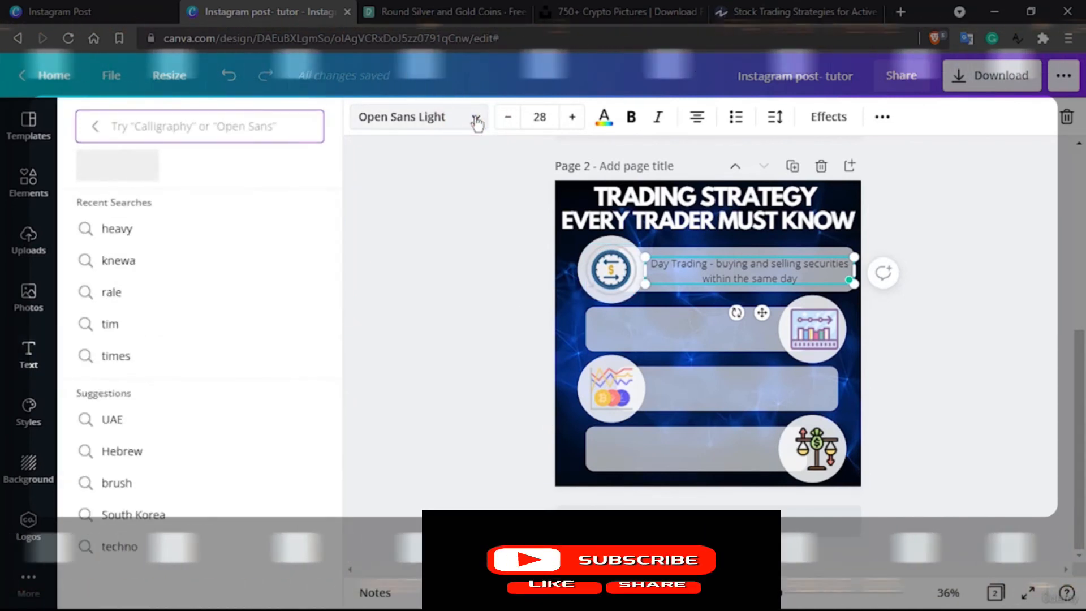
{"action": "type", "text": "montserrat"}
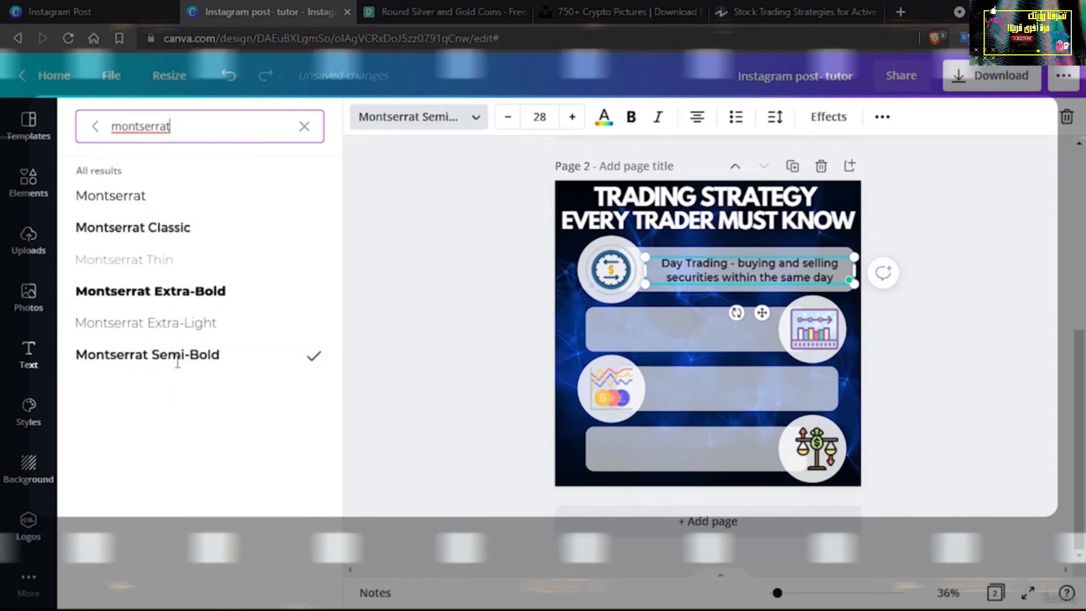
Justify the Day Trading description on the first bar and deselect it
{"action": "triple_click", "coordinate": [669, 273]}
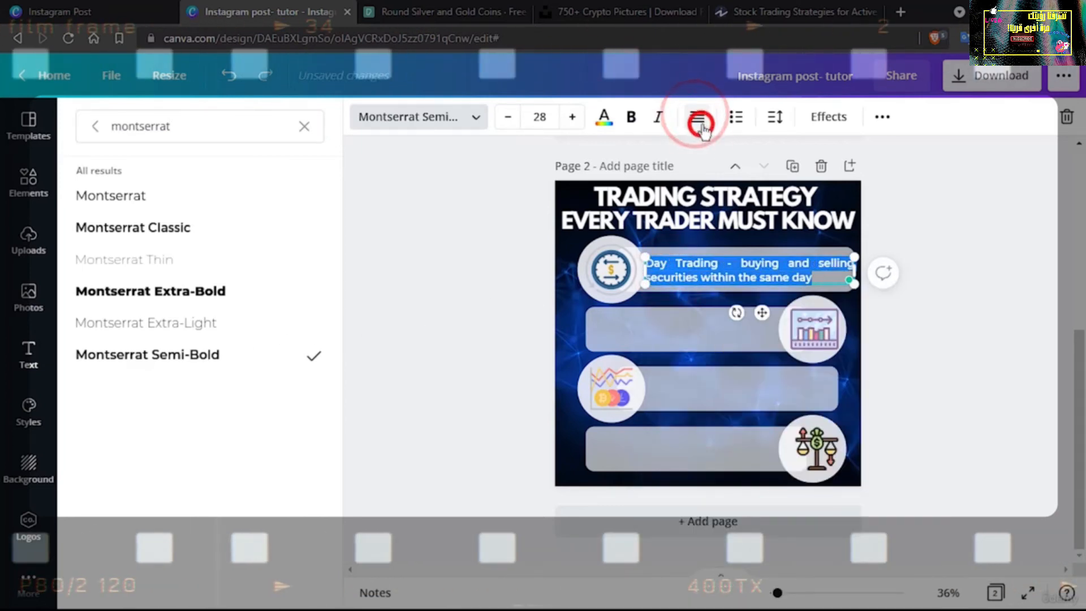
{"action": "left_click", "coordinate": [986, 363]}
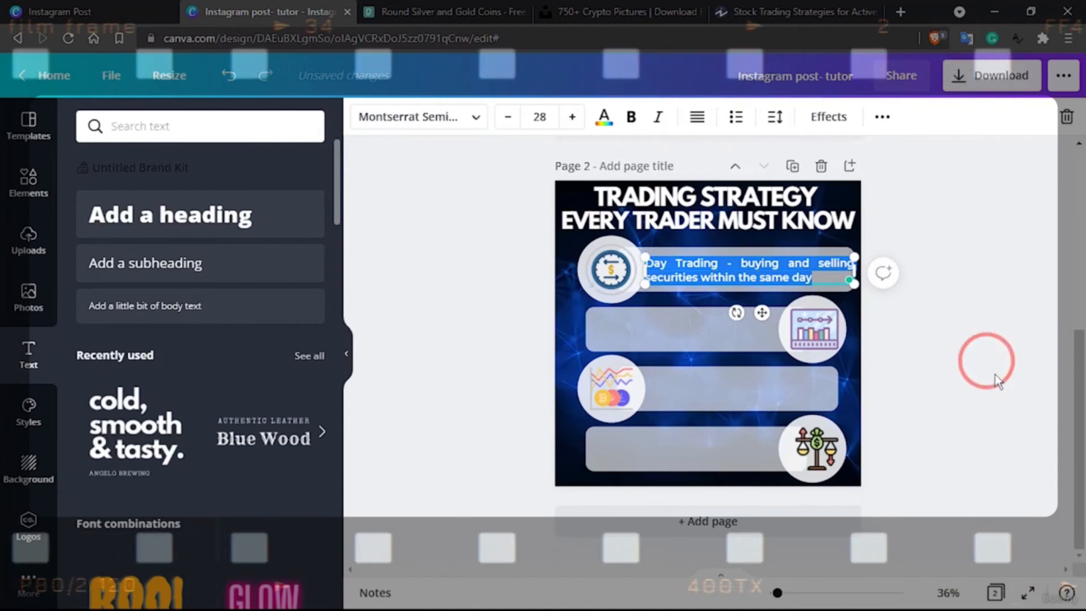
{"action": "left_click", "coordinate": [996, 378]}
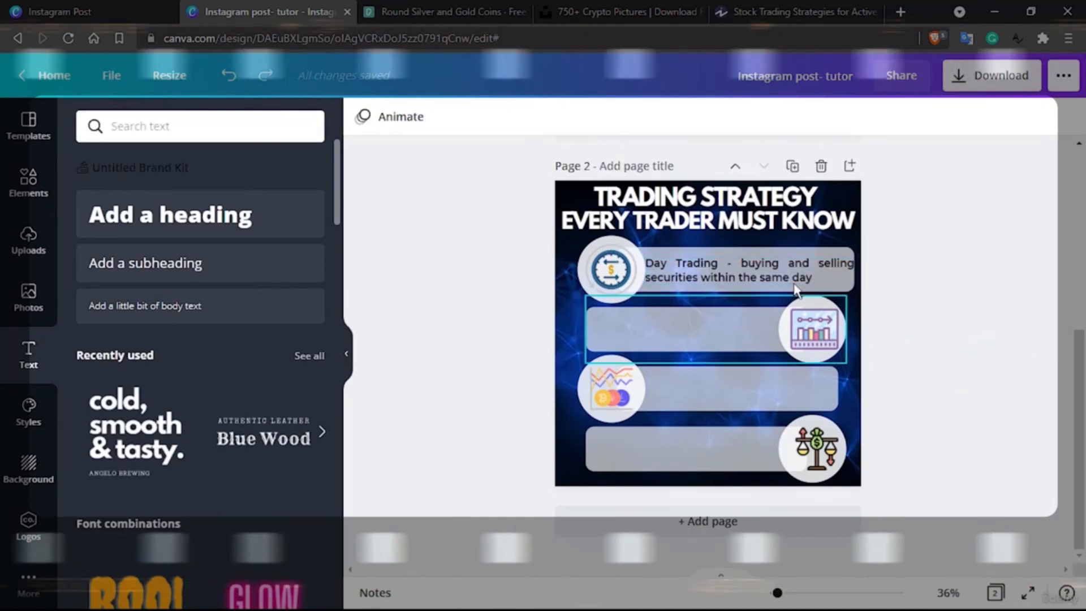
{"action": "left_click", "coordinate": [695, 267]}
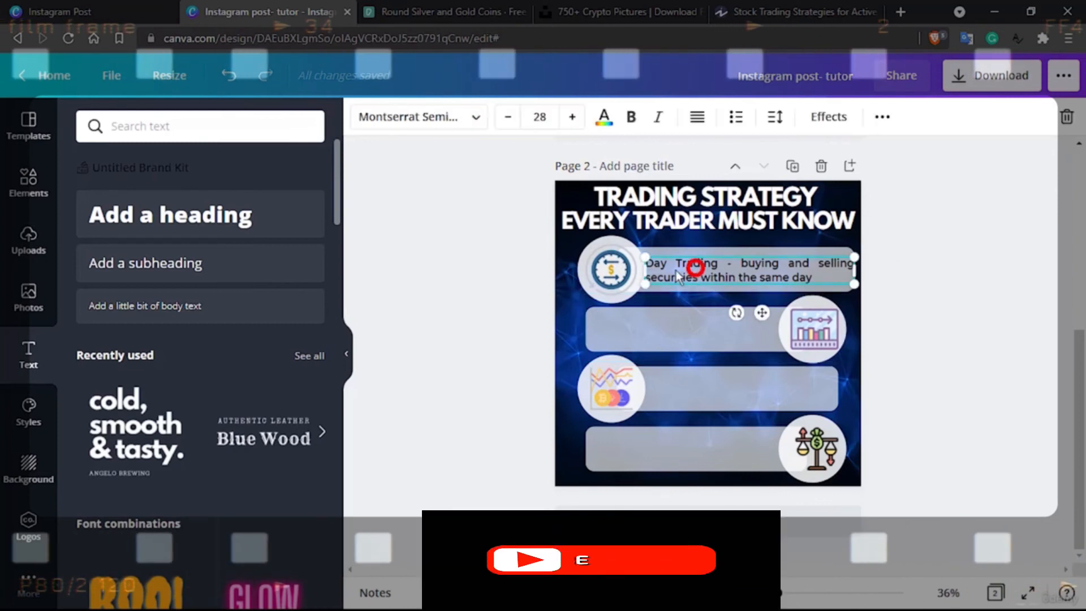
{"action": "left_click_drag", "start_coordinate": [652, 273], "coordinate": [649, 272]}
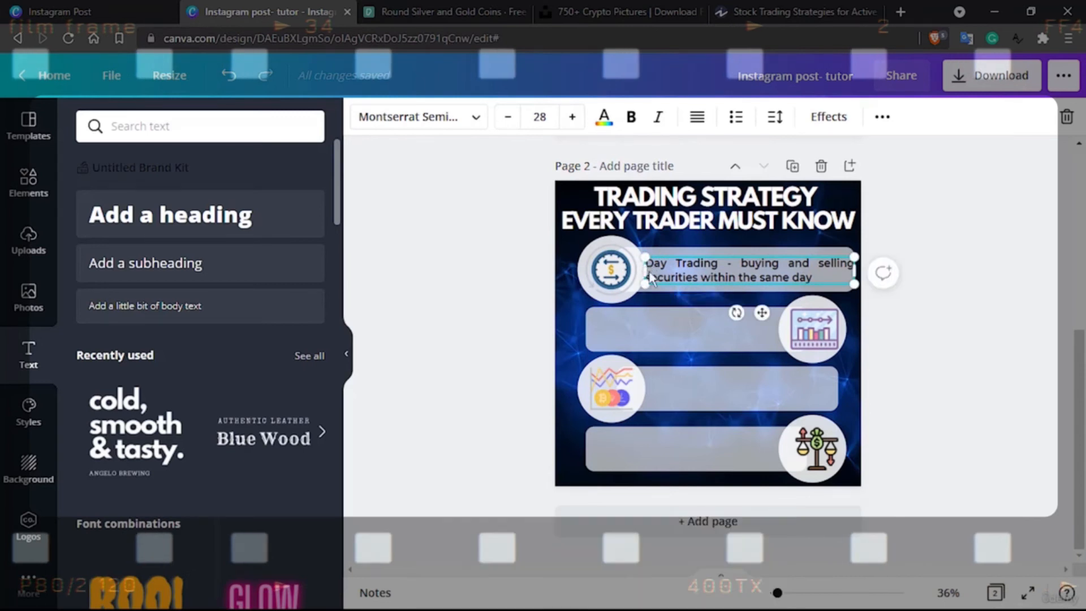
{"action": "left_click", "coordinate": [954, 351]}
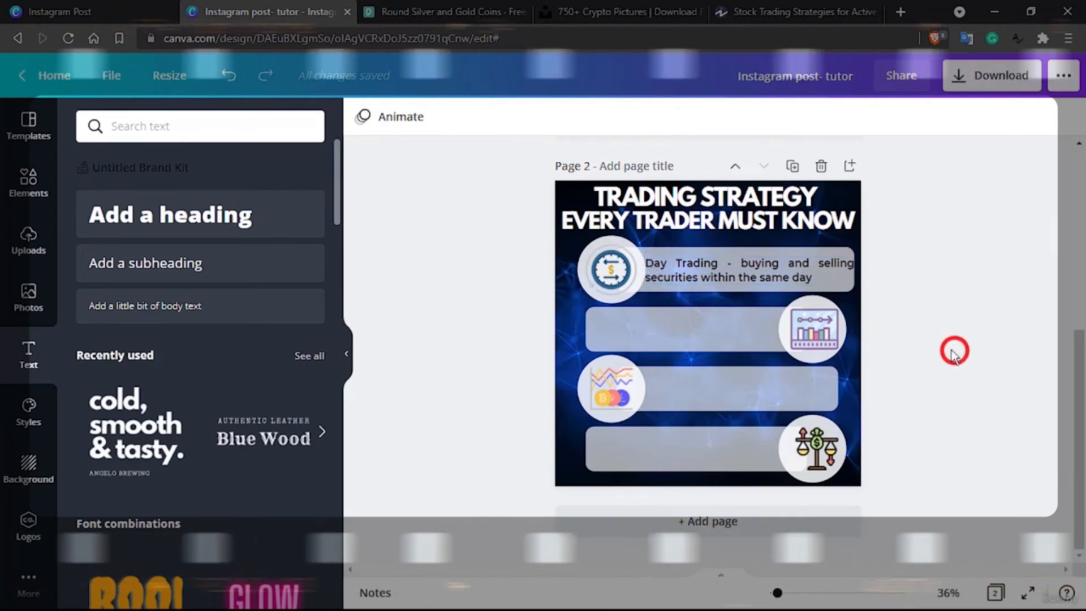
{"action": "left_click", "coordinate": [714, 269]}
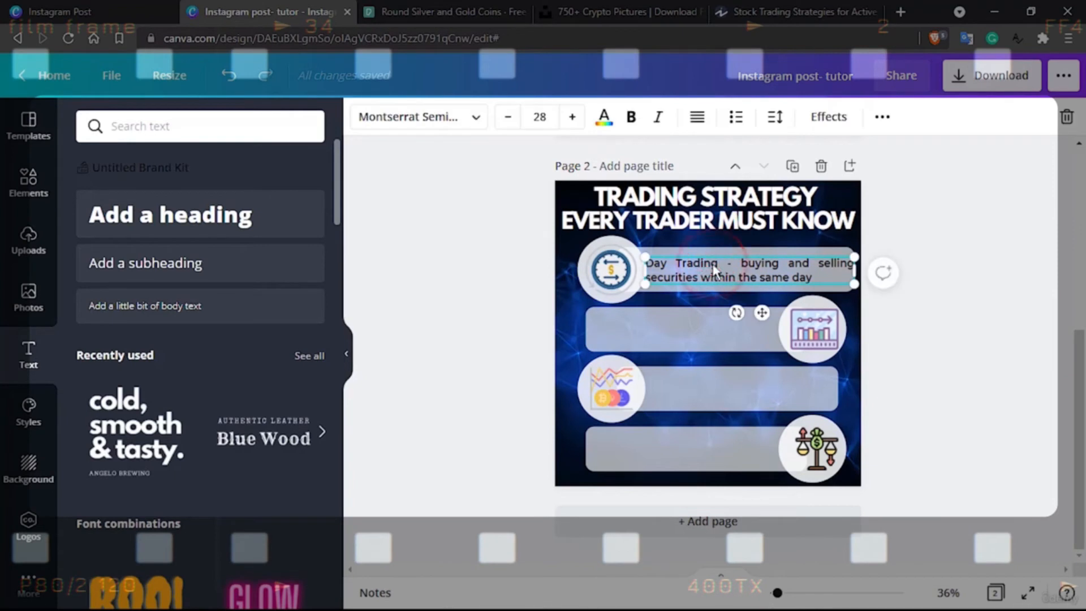
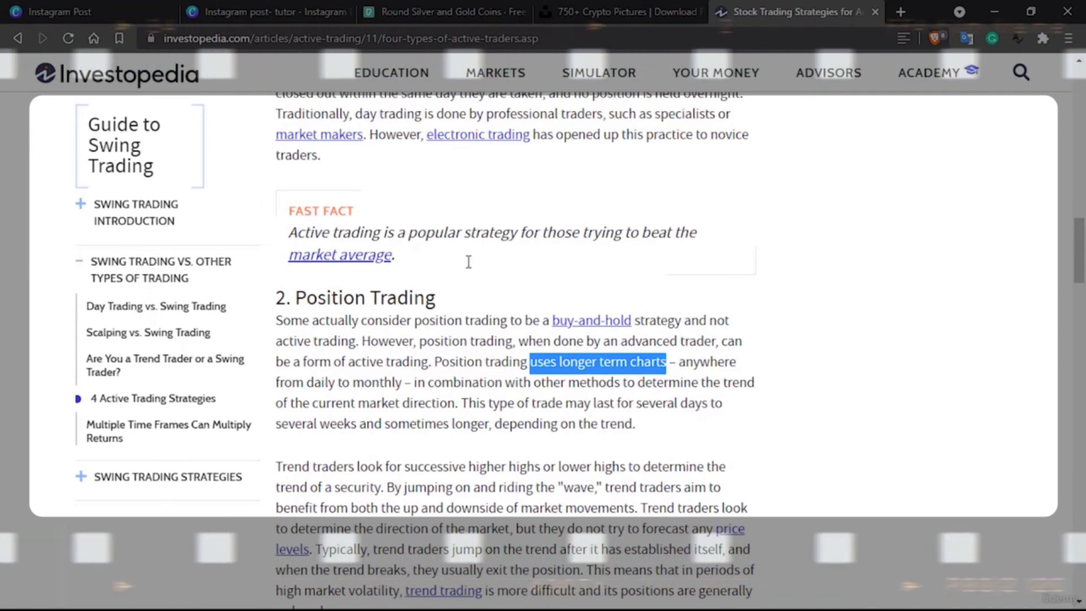
Switch to the Canva design and replace the text after "Position Trading -" with the copied phrase "uses longer term charts"
{"action": "left_click", "coordinate": [252, 10]}
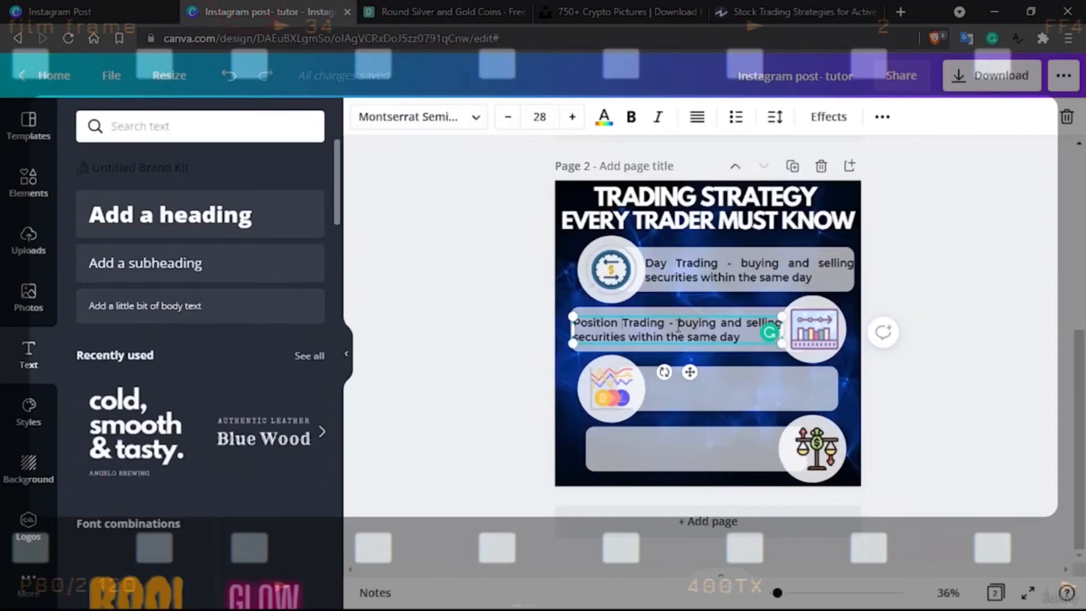
{"action": "left_click_drag", "start_coordinate": [677, 325], "coordinate": [740, 337]}
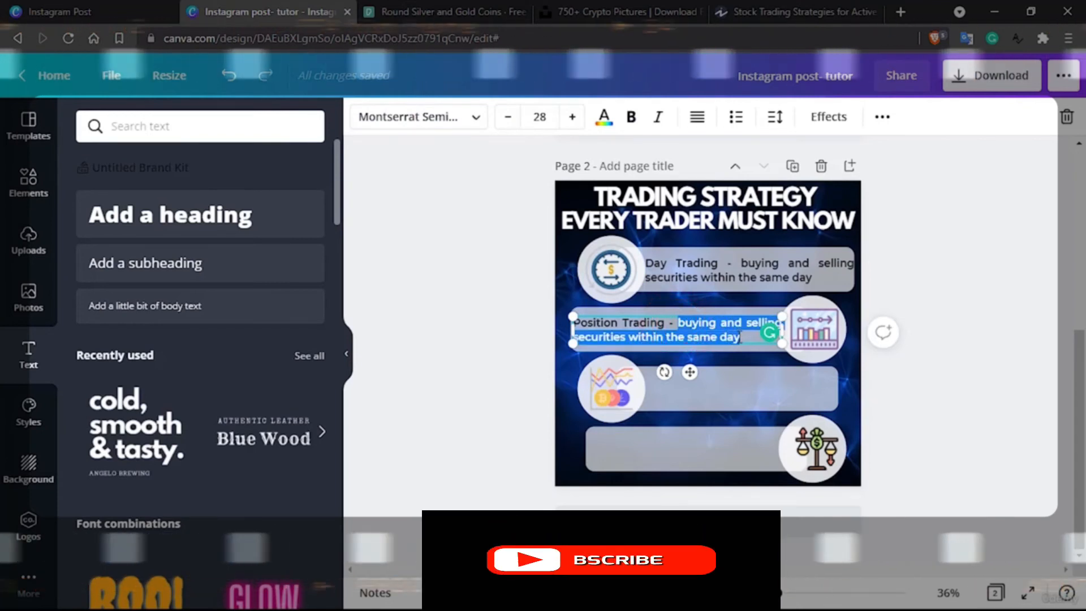
{"action": "type", "text": "uses longer term charts"}
Extend the Position Trading description with "to determine the trend of the current market direction." copied from the Investopedia article
{"action": "left_click", "coordinate": [769, 7]}
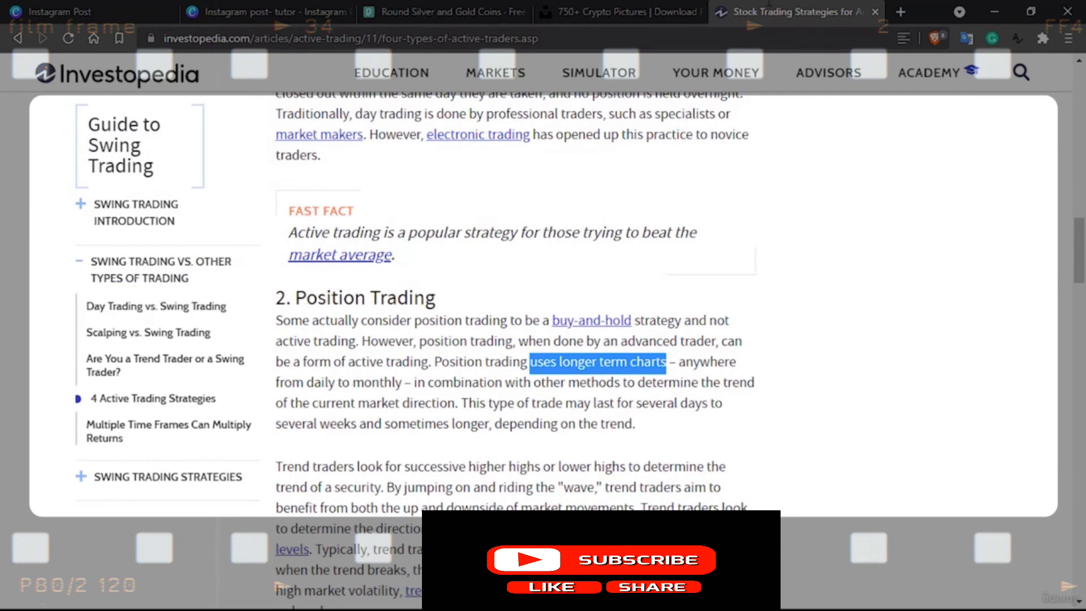
{"action": "left_click_drag", "start_coordinate": [622, 384], "coordinate": [487, 404]}
{"action": "key", "text": "ctrl+c"}
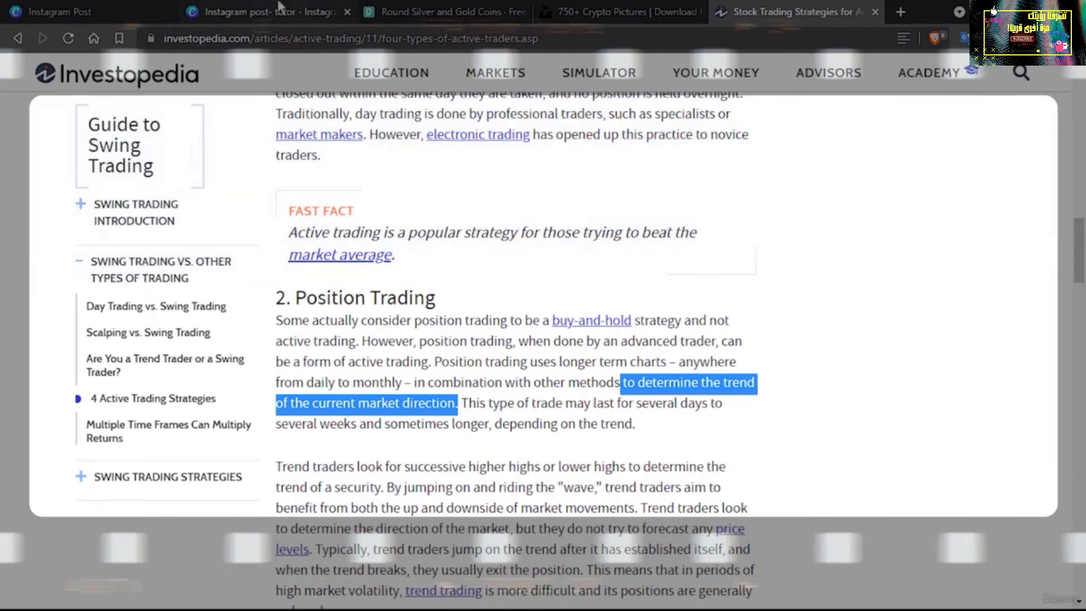
{"action": "left_click", "coordinate": [271, 11]}
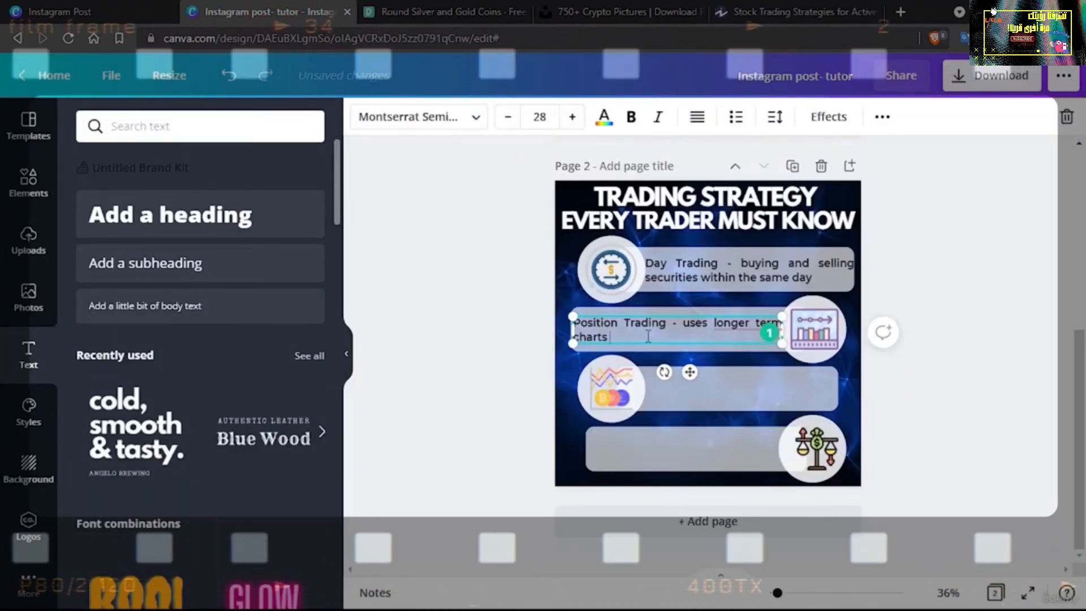
{"action": "type", "text": "t"}
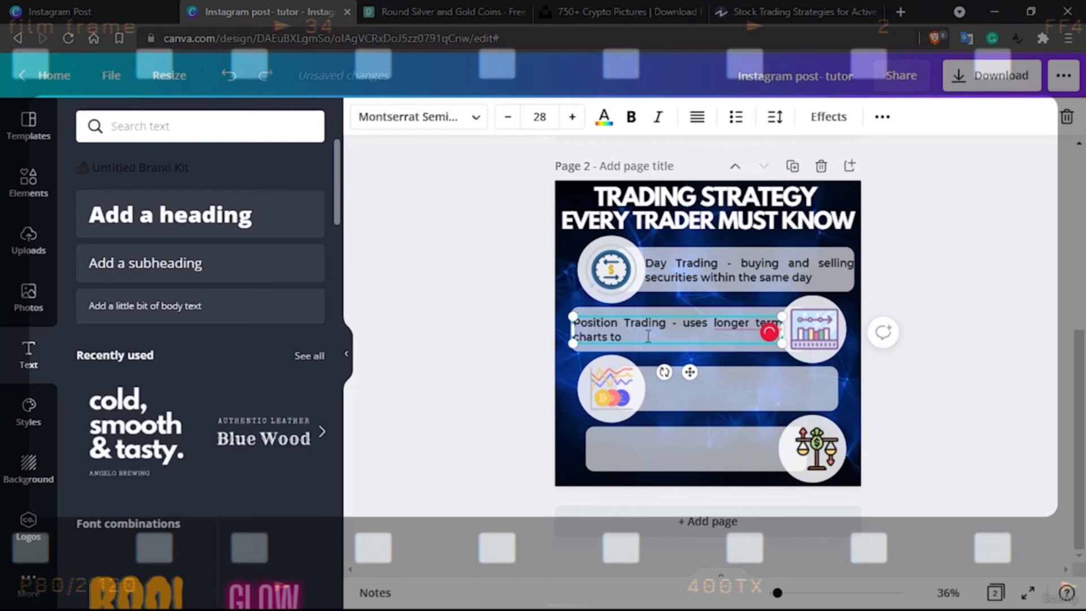
{"action": "type", "text": "o"}
{"action": "key", "text": "ctrl+v"}
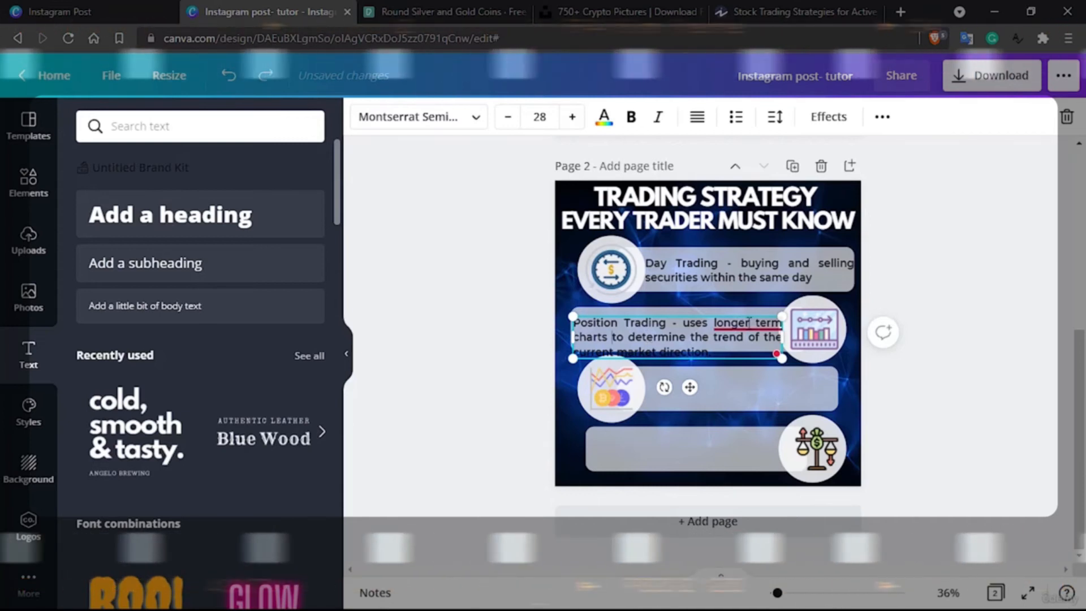
Remove the words "longer term" before "charts" in the Position Trading description
{"action": "mouse_move", "coordinate": [748, 327]}
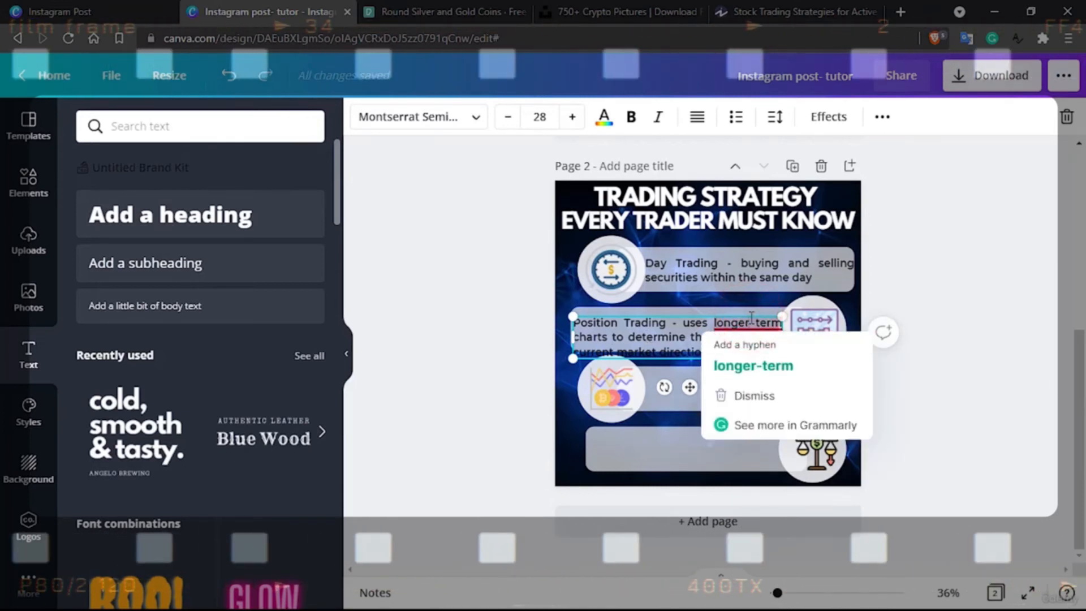
{"action": "key", "text": "BackSpace"}
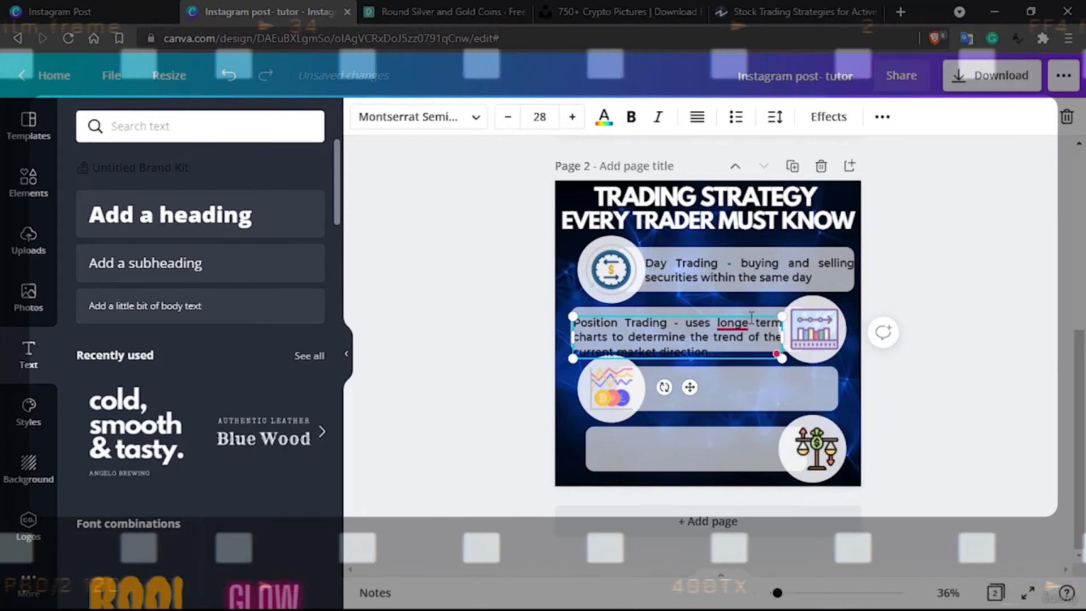
{"action": "left_click", "coordinate": [683, 330]}
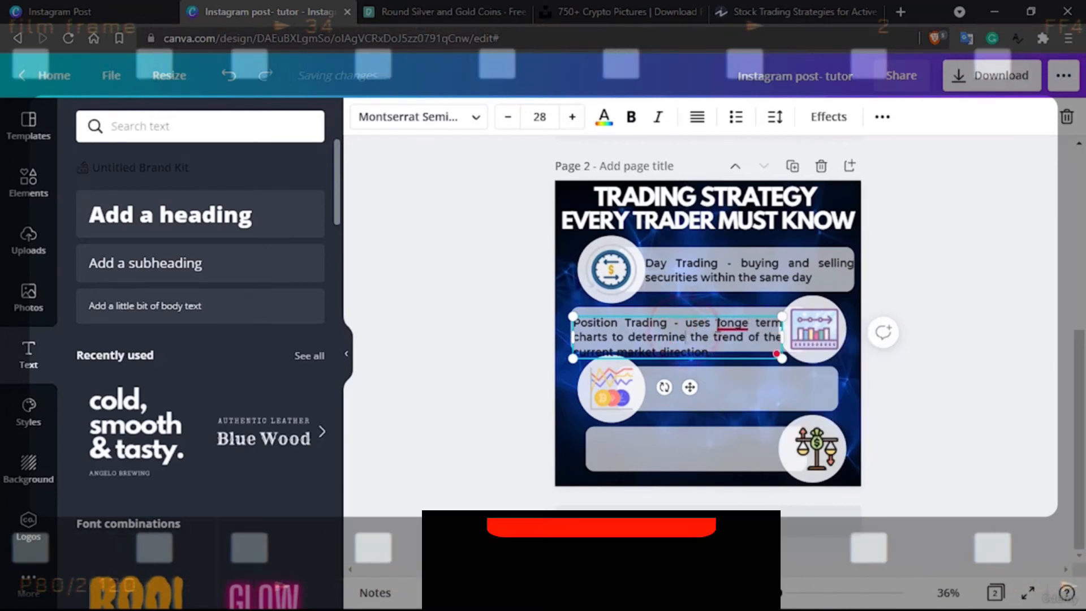
{"action": "left_click", "coordinate": [746, 321]}
{"action": "key", "text": "BackSpace"}
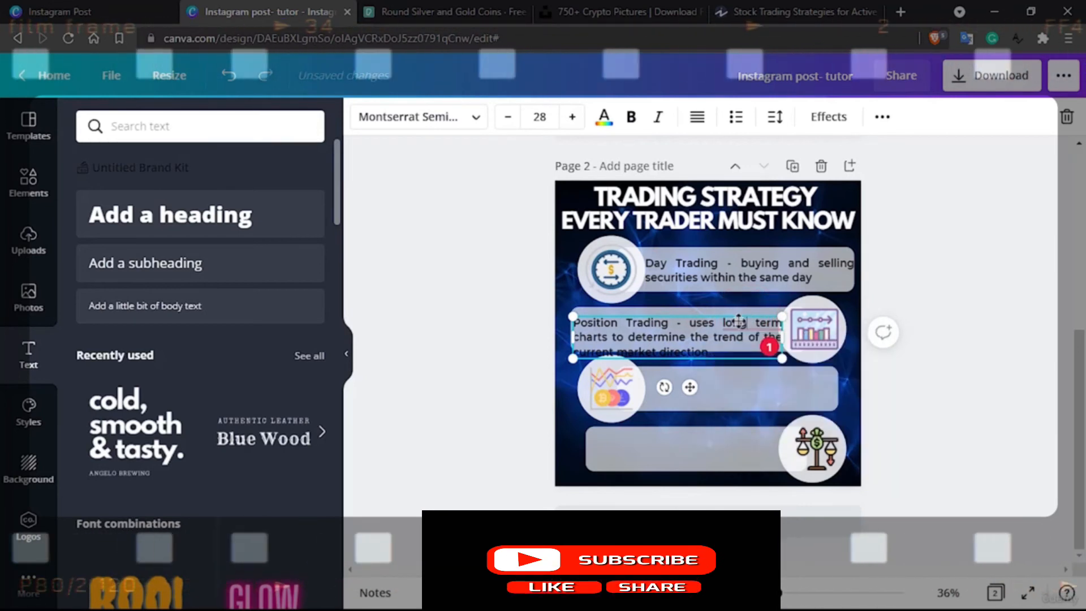
{"action": "left_click_drag", "start_coordinate": [626, 331], "coordinate": [669, 331]}
{"action": "mouse_move", "coordinate": [778, 331]}
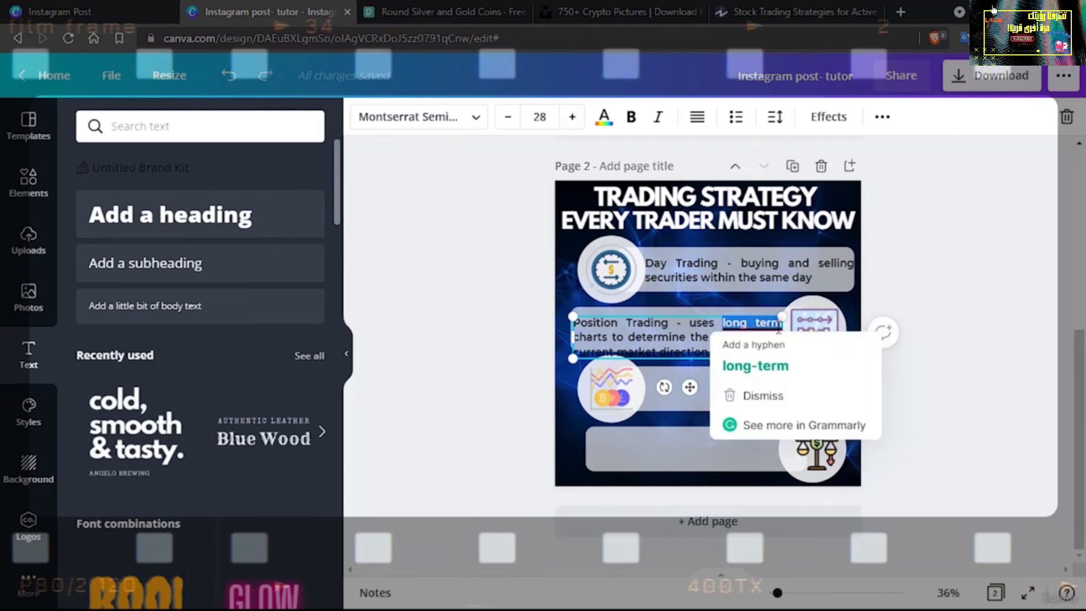
{"action": "key", "text": "BackSpace"}
{"action": "key", "text": "BackSpace"}
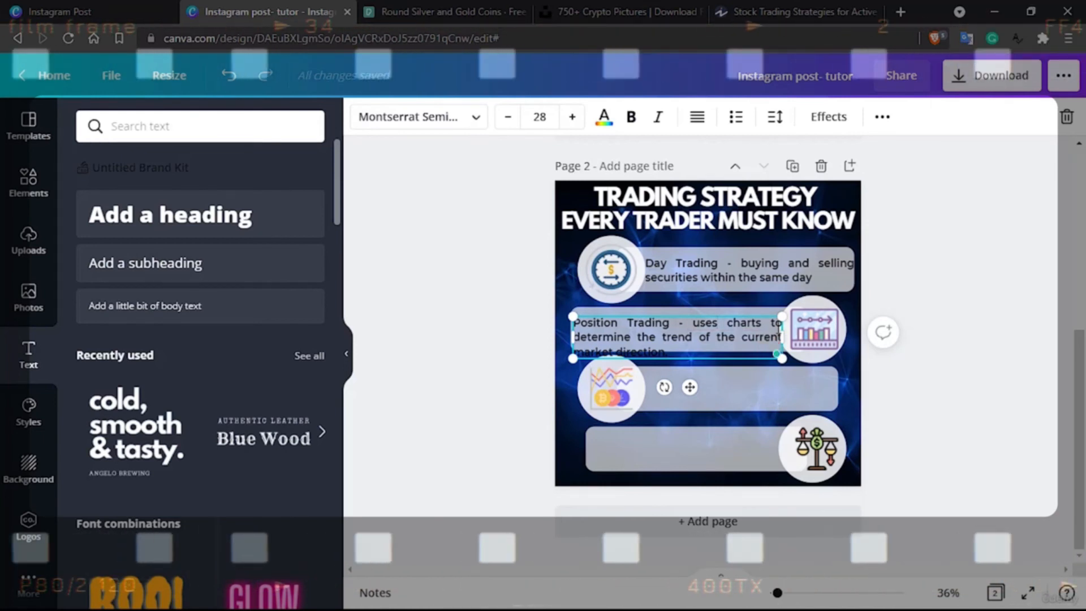
Delete "uses" and "direction" from the Position Trading description and deselect the text
{"action": "key", "text": "BackSpace"}
{"action": "key", "text": "BackSpace"}
{"action": "key", "text": "BackSpace"}
{"action": "key", "text": "BackSpace"}
{"action": "key", "text": "BackSpace"}
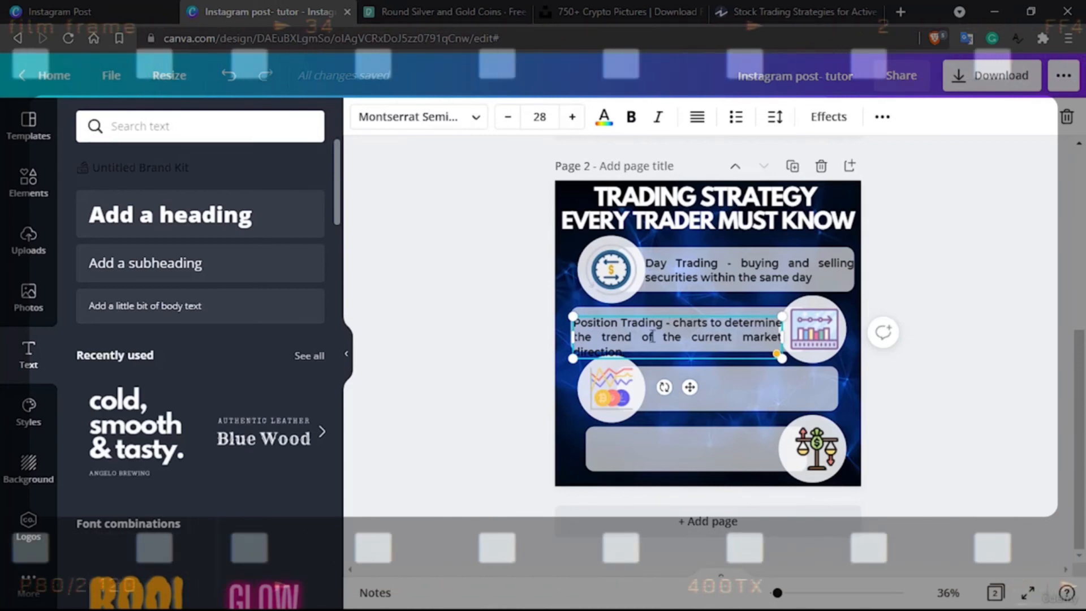
{"action": "double_click", "coordinate": [592, 348]}
{"action": "key", "text": "BackSpace"}
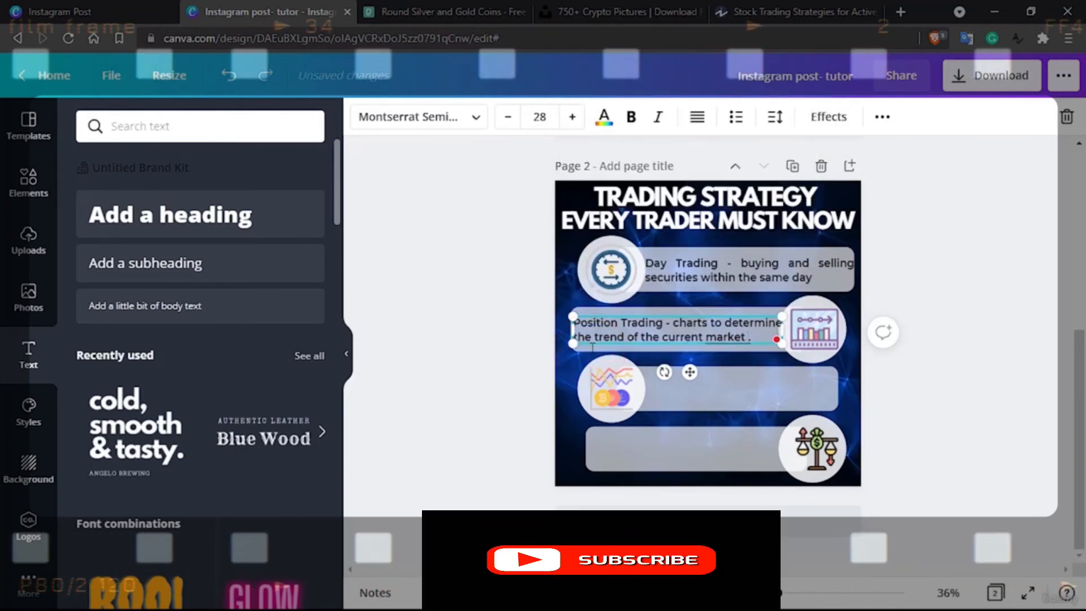
{"action": "left_click", "coordinate": [1014, 386]}
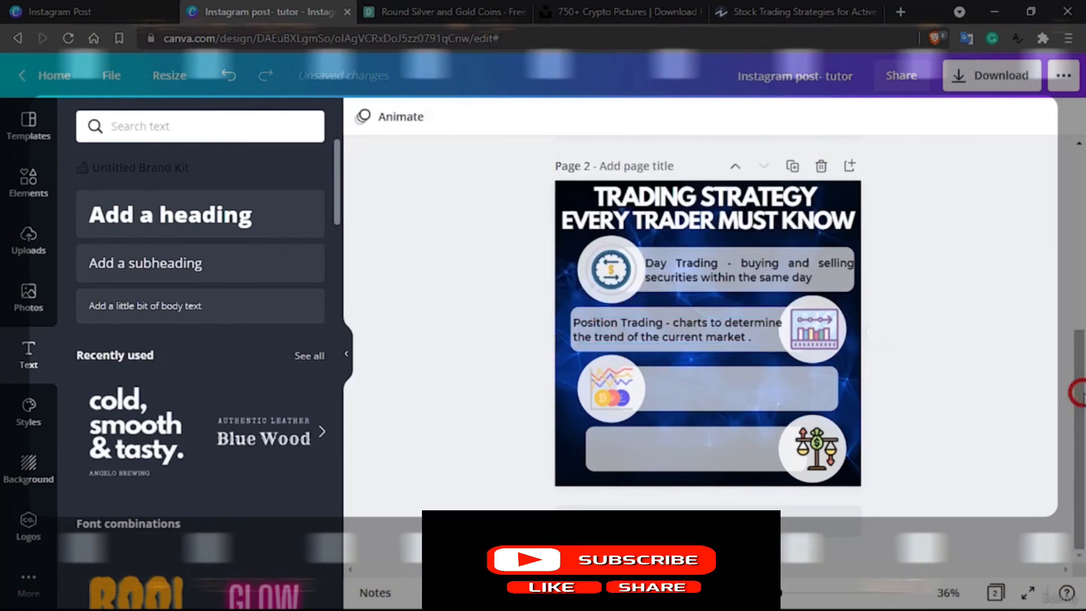
{"action": "left_click", "coordinate": [983, 373]}
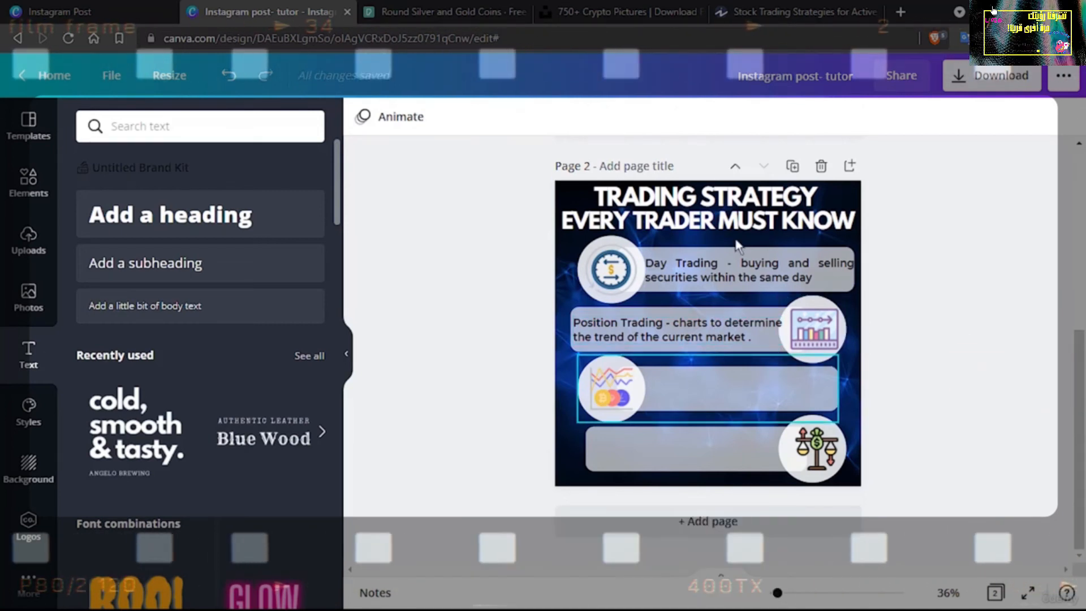
Look up the third strategy in the Investopedia article, and duplicate the Position Trading description in the Canva design
{"action": "left_click", "coordinate": [801, 6]}
{"action": "scroll", "coordinate": [512, 389], "scroll_direction": "down", "scroll_amount": 8}
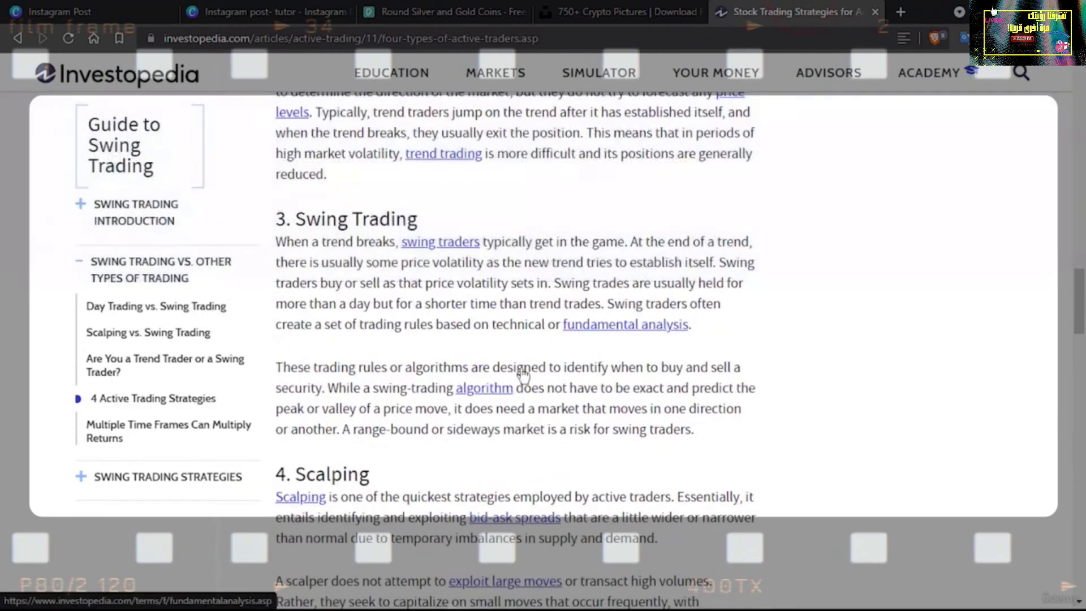
{"action": "scroll", "coordinate": [511, 389], "scroll_direction": "down", "scroll_amount": 2}
{"action": "scroll", "coordinate": [511, 389], "scroll_direction": "up", "scroll_amount": 1}
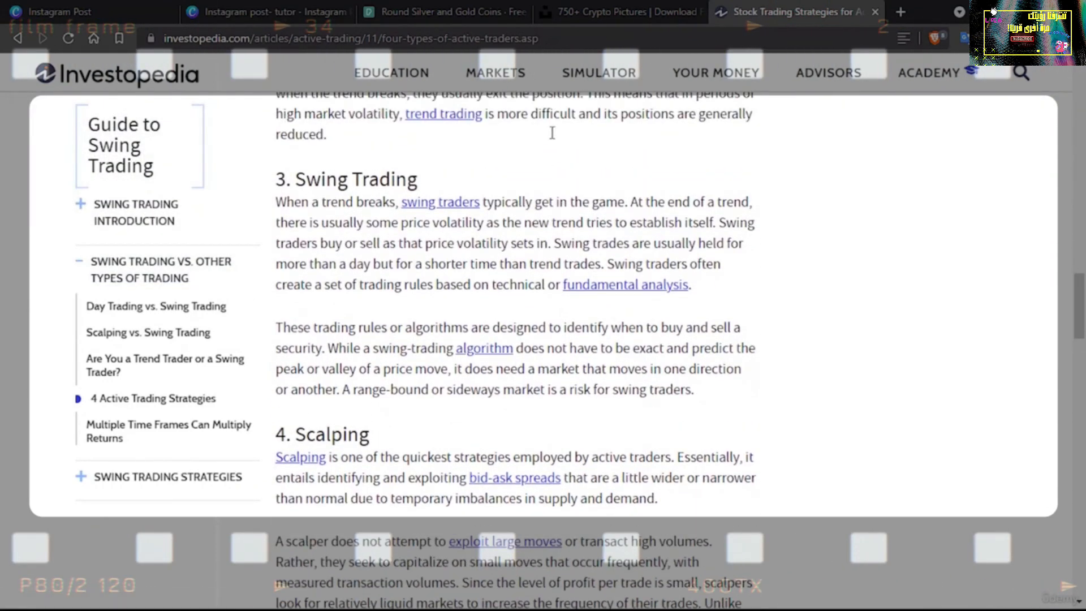
{"action": "left_click", "coordinate": [573, 8]}
{"action": "left_click", "coordinate": [258, 12]}
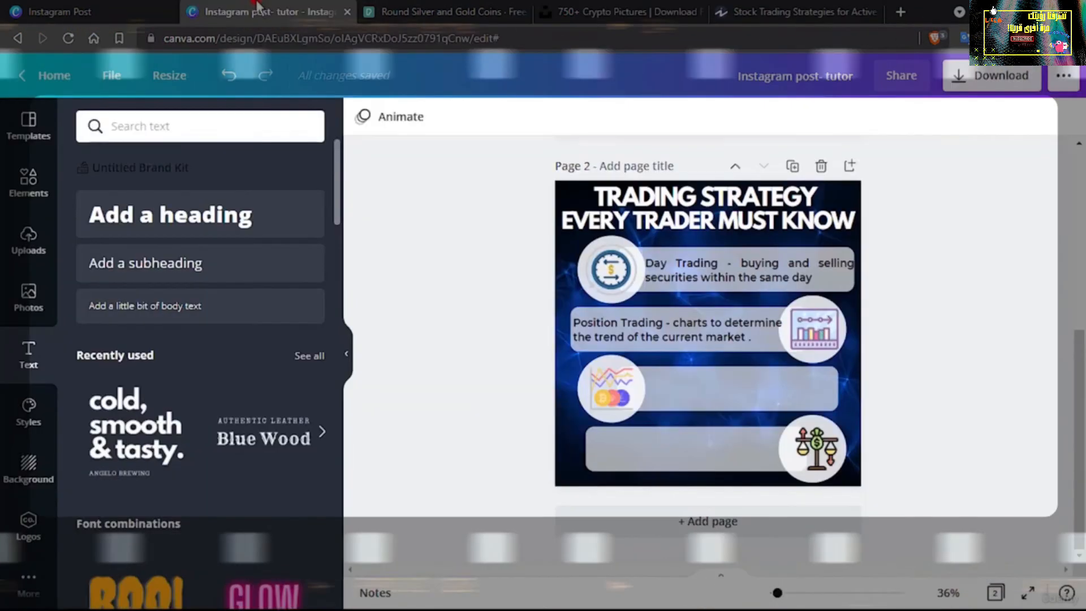
{"action": "left_click", "coordinate": [652, 337]}
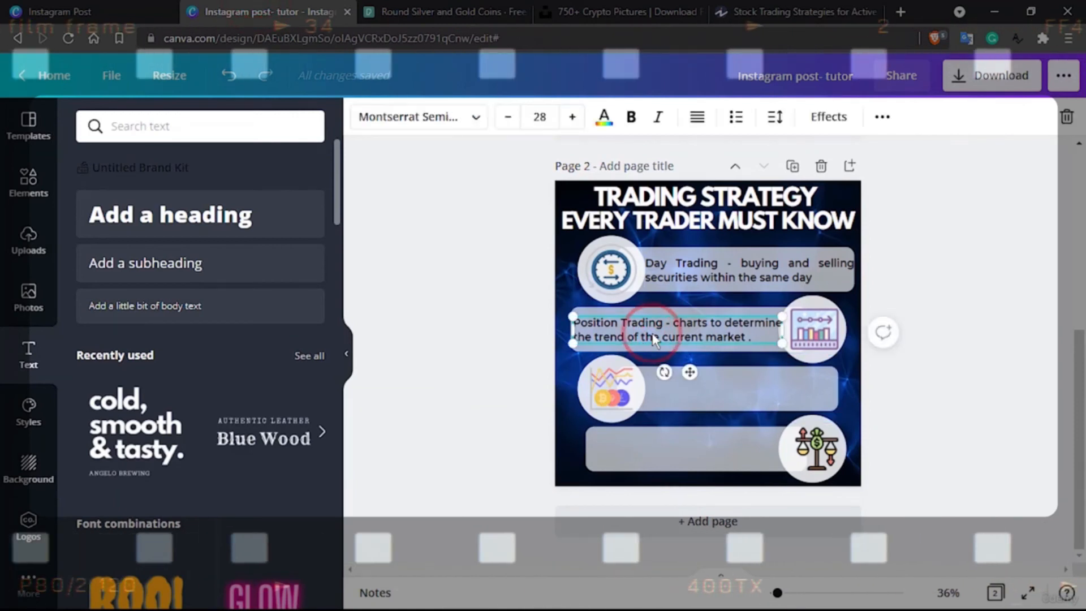
{"action": "left_click_drag", "start_coordinate": [653, 338], "coordinate": [655, 339]}
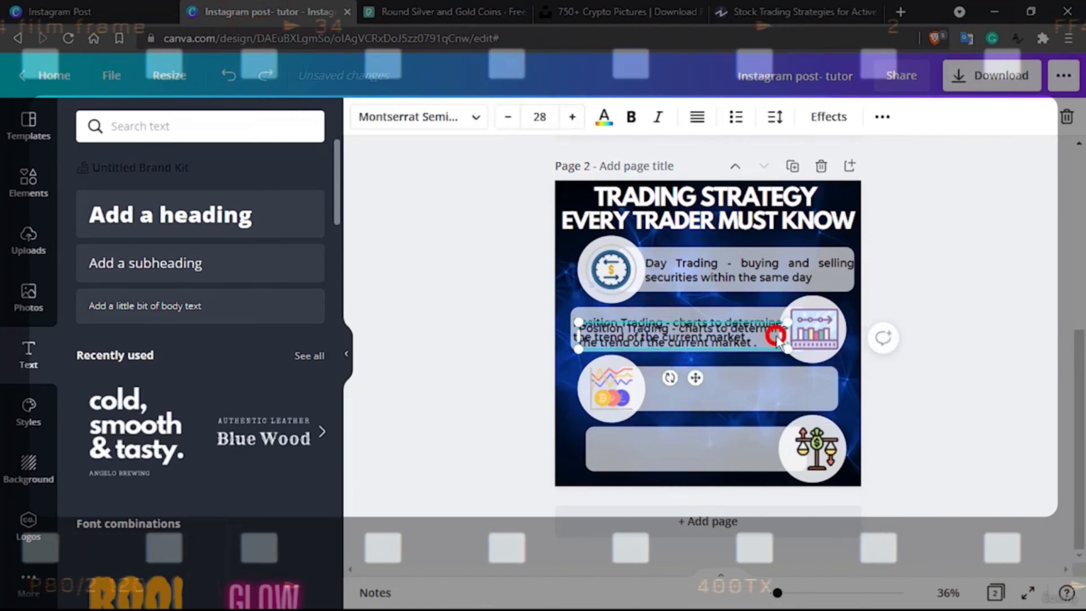
Ungroup the third row and widen its bar toward the page's right edge to match the first bar
{"action": "left_click", "coordinate": [802, 389]}
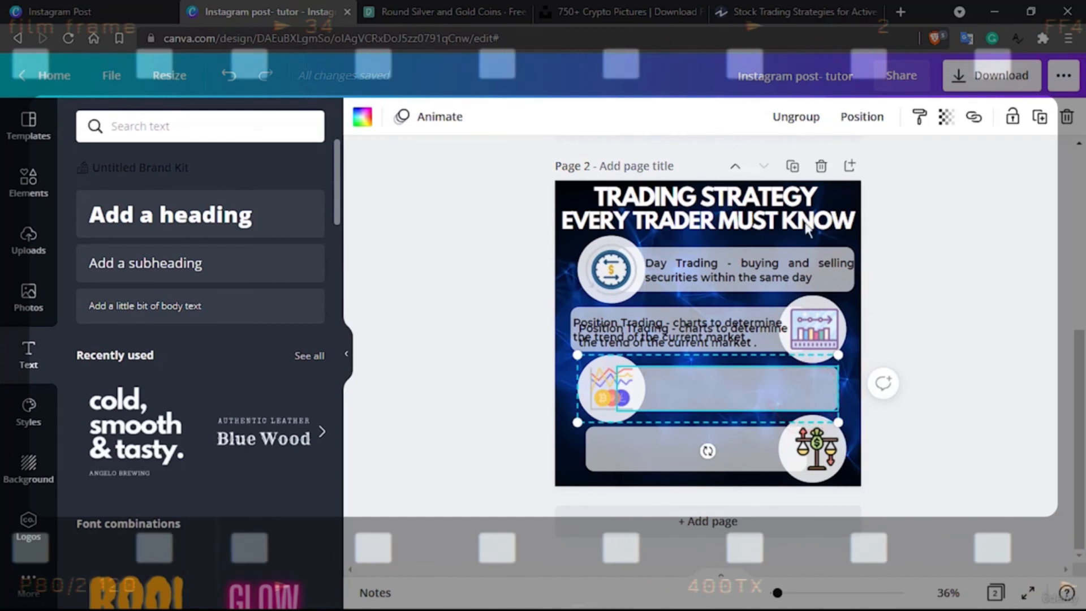
{"action": "left_click", "coordinate": [806, 120]}
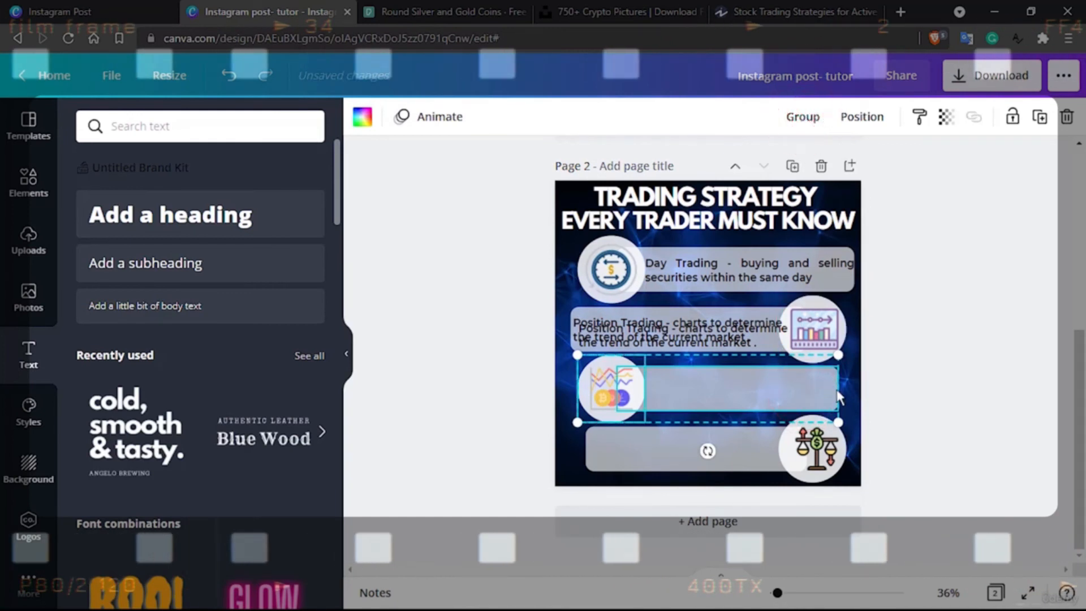
{"action": "left_click", "coordinate": [969, 407]}
{"action": "left_click", "coordinate": [820, 375]}
{"action": "left_click_drag", "start_coordinate": [839, 386], "coordinate": [853, 384]}
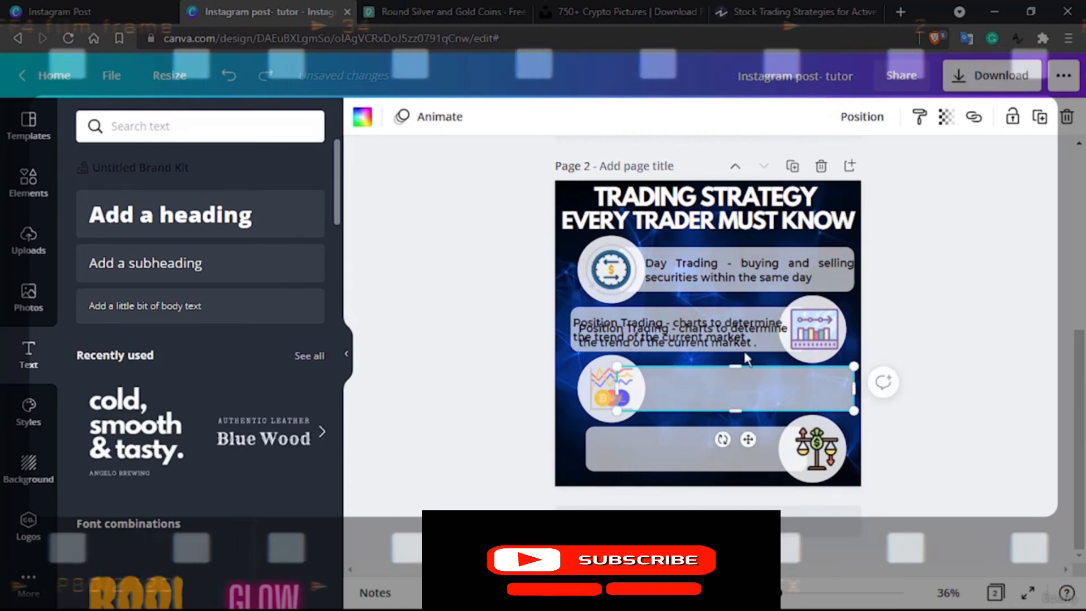
Place the duplicated description on the third bar beside its circle and change "Position" to "Swing"
{"action": "left_click", "coordinate": [677, 331]}
{"action": "left_click_drag", "start_coordinate": [758, 332], "coordinate": [821, 383]}
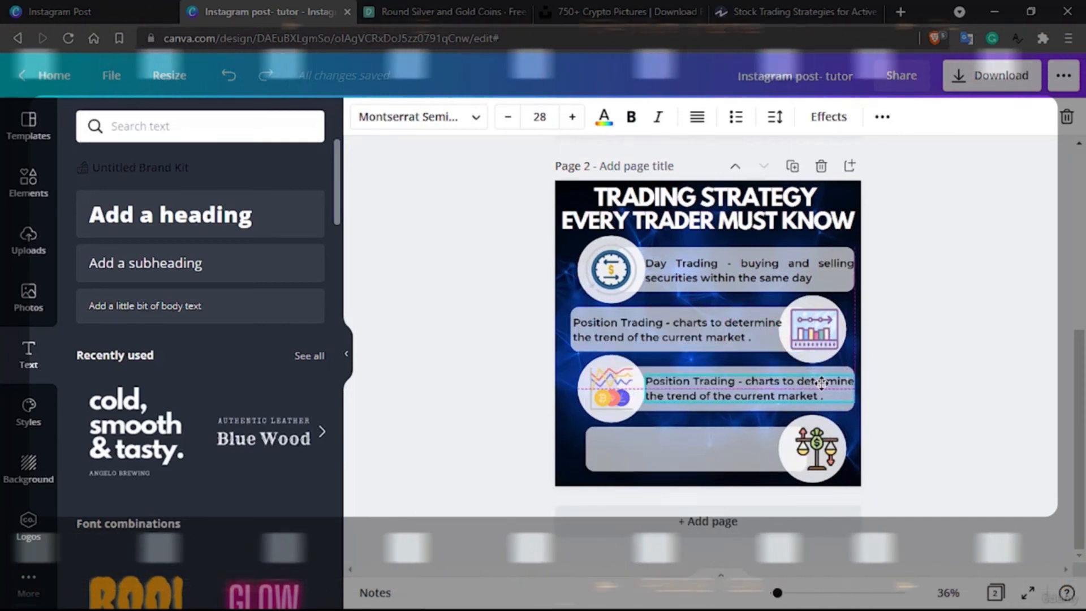
{"action": "left_click", "coordinate": [682, 384]}
{"action": "double_click", "coordinate": [680, 380]}
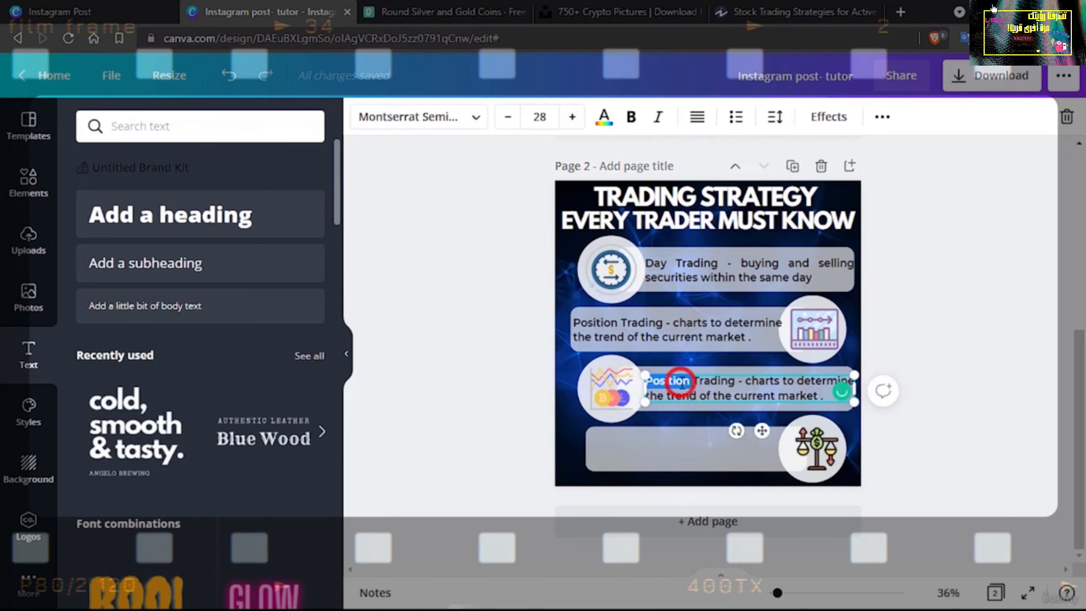
{"action": "type", "text": "Swing"}
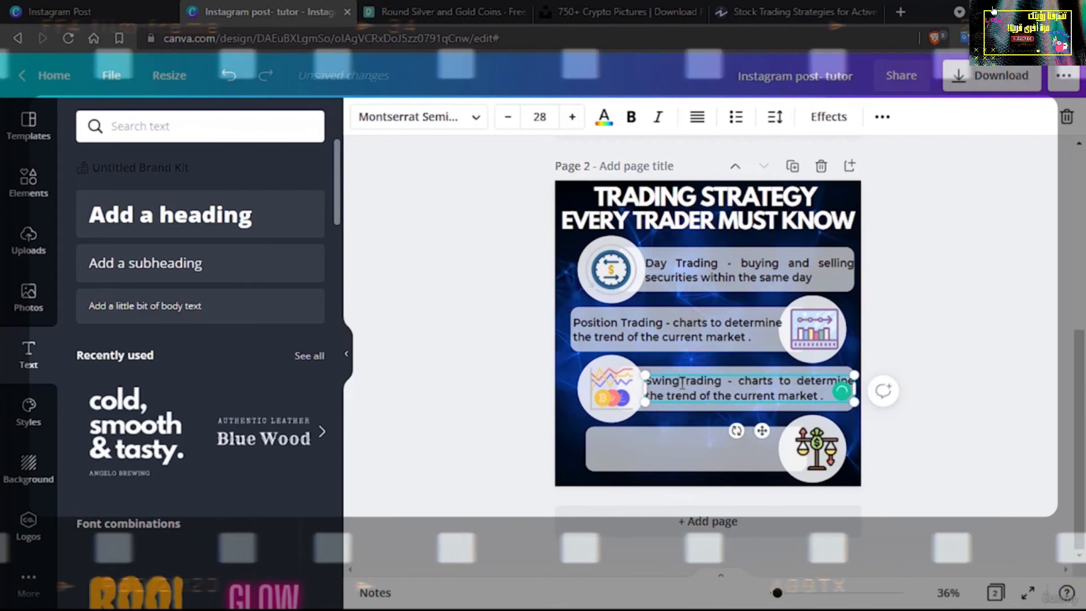
Copy "buy or sell as that price volatility sets" from the Swing Trading section of the Investopedia article and return to Canva
{"action": "left_click", "coordinate": [792, 11]}
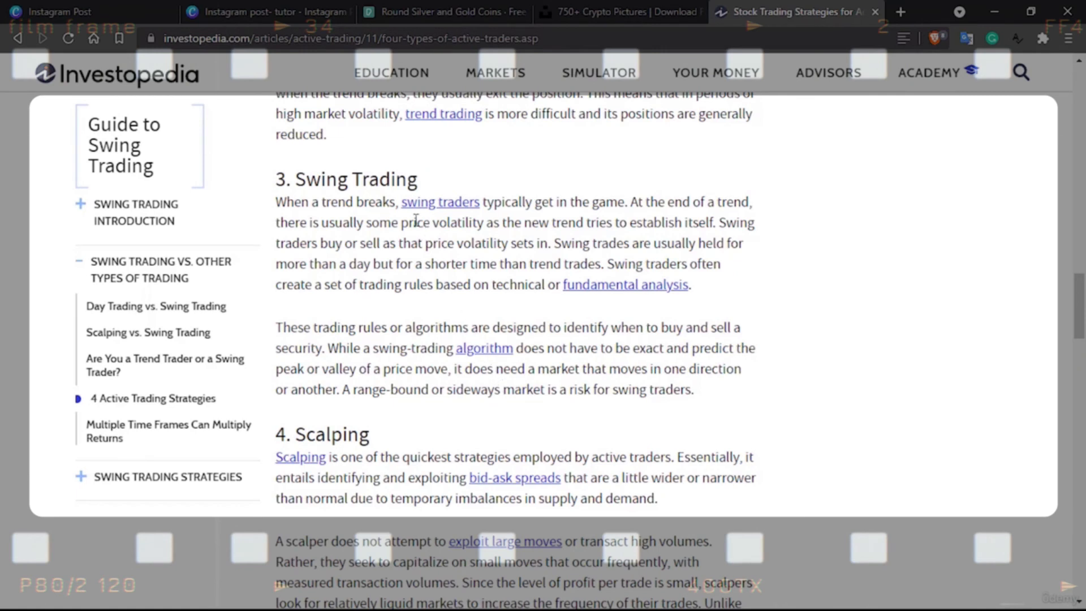
{"action": "left_click_drag", "start_coordinate": [372, 223], "coordinate": [484, 222]}
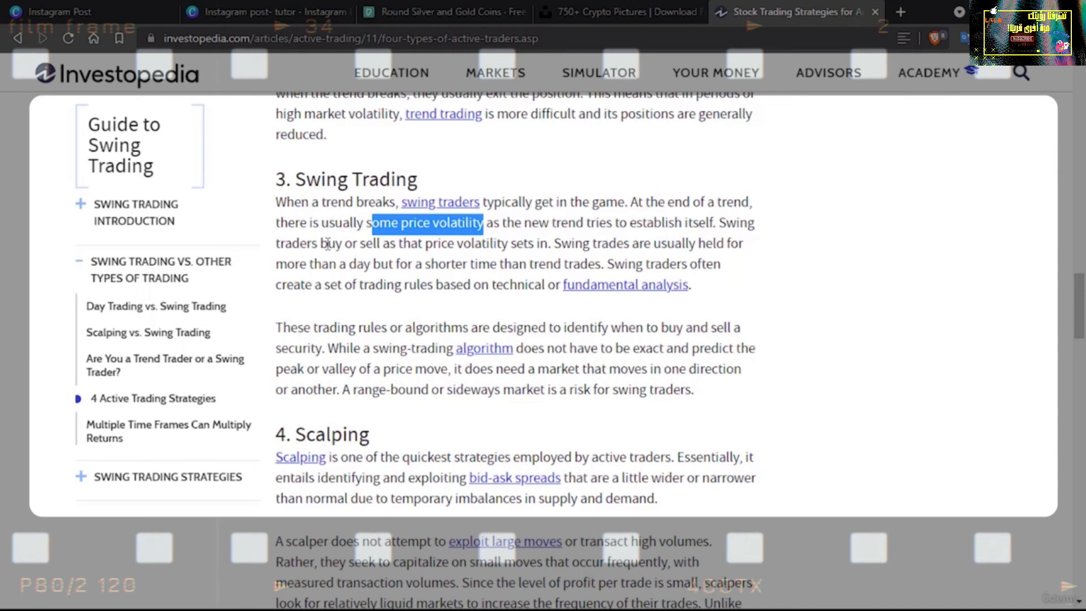
{"action": "left_click_drag", "start_coordinate": [323, 243], "coordinate": [426, 244]}
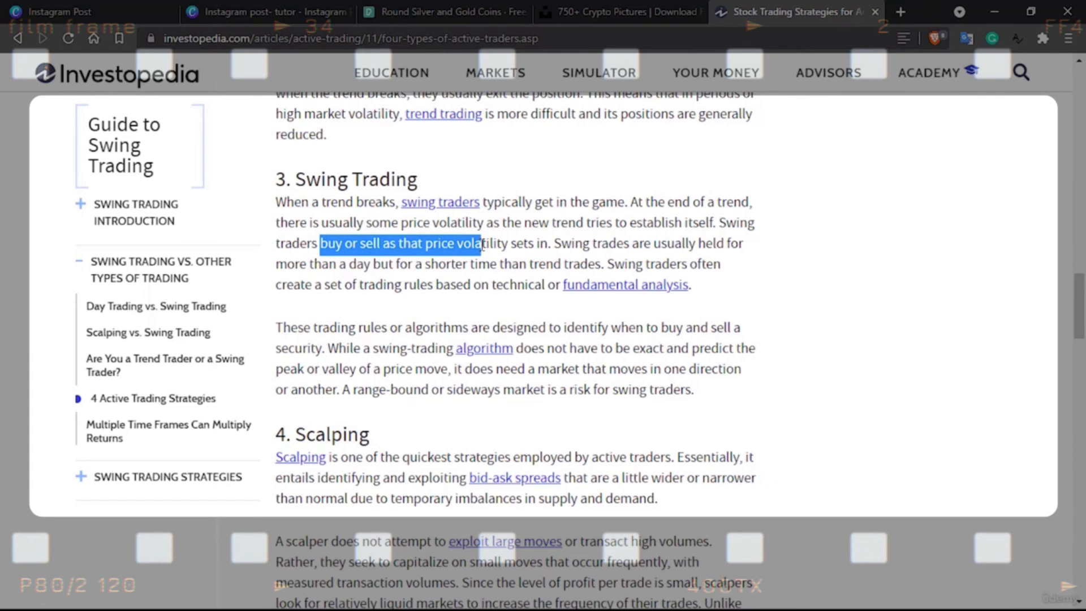
{"action": "left_click_drag", "start_coordinate": [481, 244], "coordinate": [519, 245]}
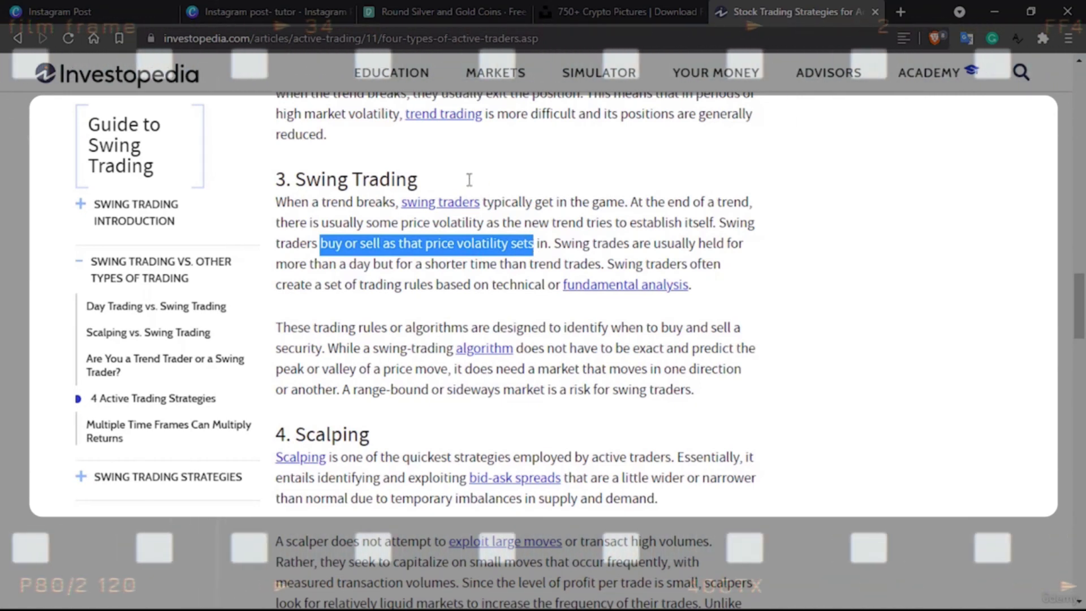
{"action": "left_click", "coordinate": [291, 8]}
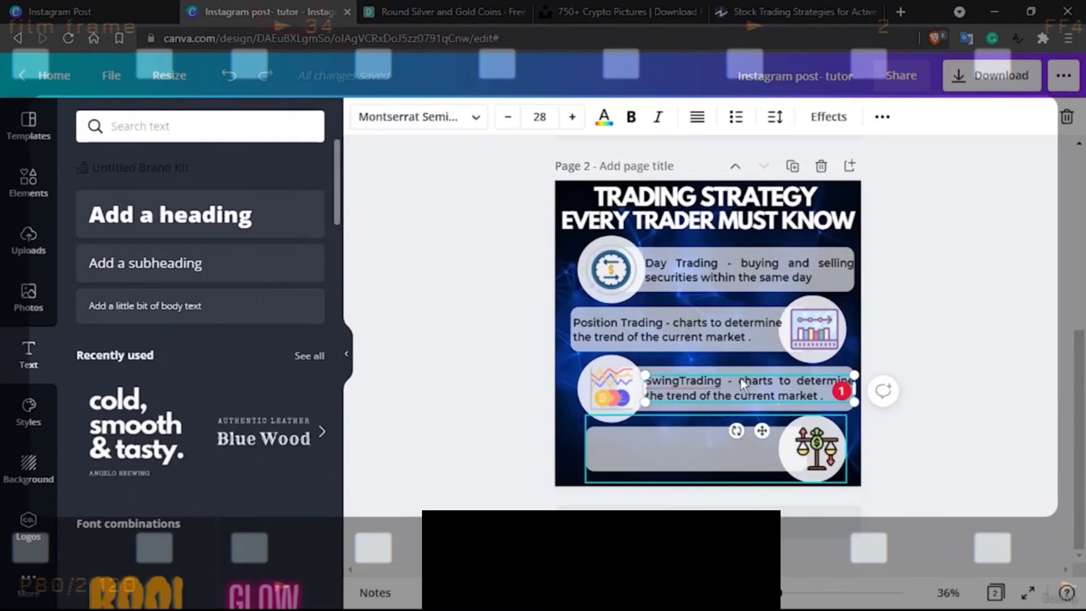
Replace the third bar's wording so it reads "Swing Trading - buy or sell as that price volatility sets new"
{"action": "left_click_drag", "start_coordinate": [740, 378], "coordinate": [823, 396]}
{"action": "type", "text": "buy or sell as that price volatility sets"}
{"action": "left_click", "coordinate": [677, 380]}
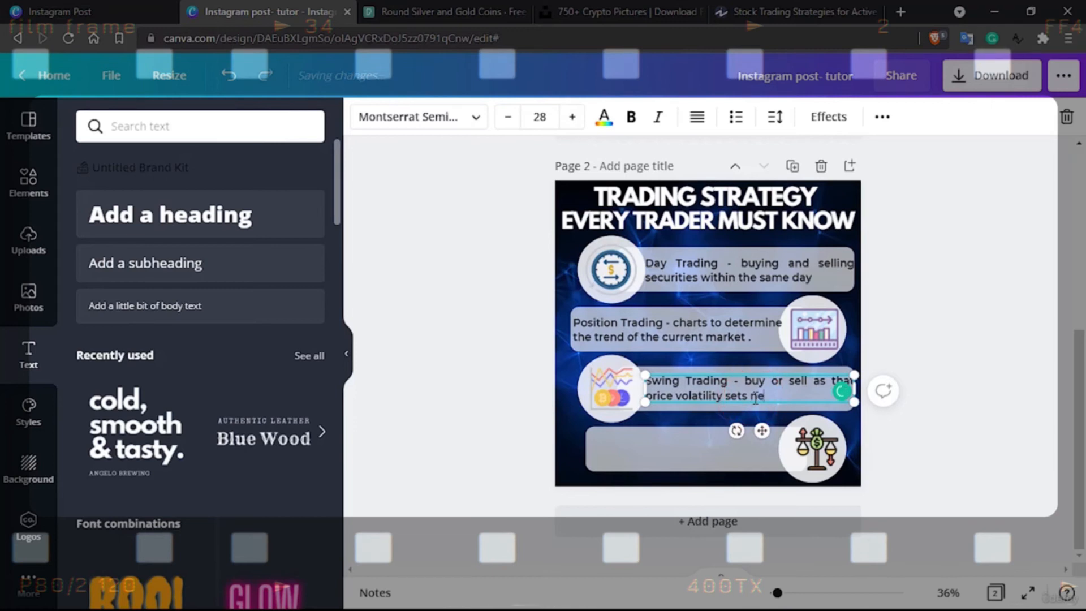
{"action": "type", "text": "w"}
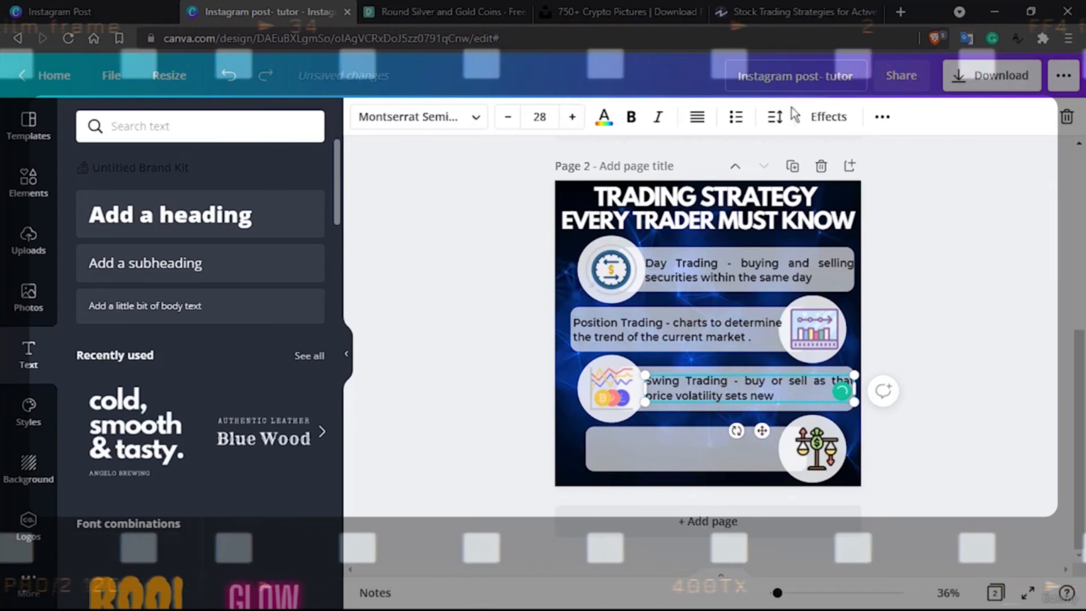
Reword the third bar's description to end as "buy or sell as the price volatility sets a new trend", checking the Investopedia article for wording
{"action": "left_click", "coordinate": [803, 10]}
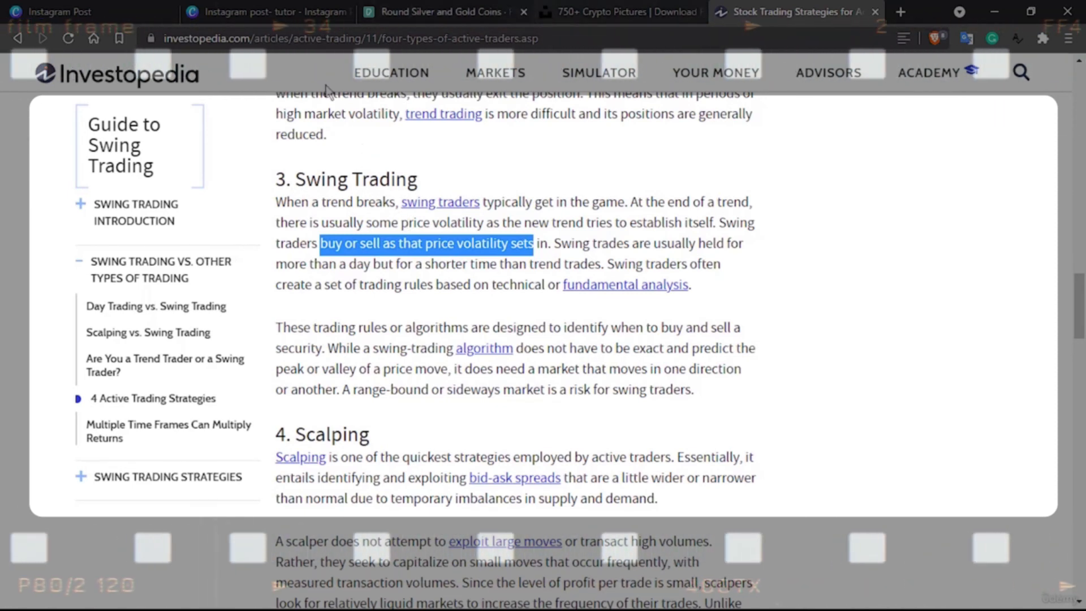
{"action": "left_click", "coordinate": [281, 10]}
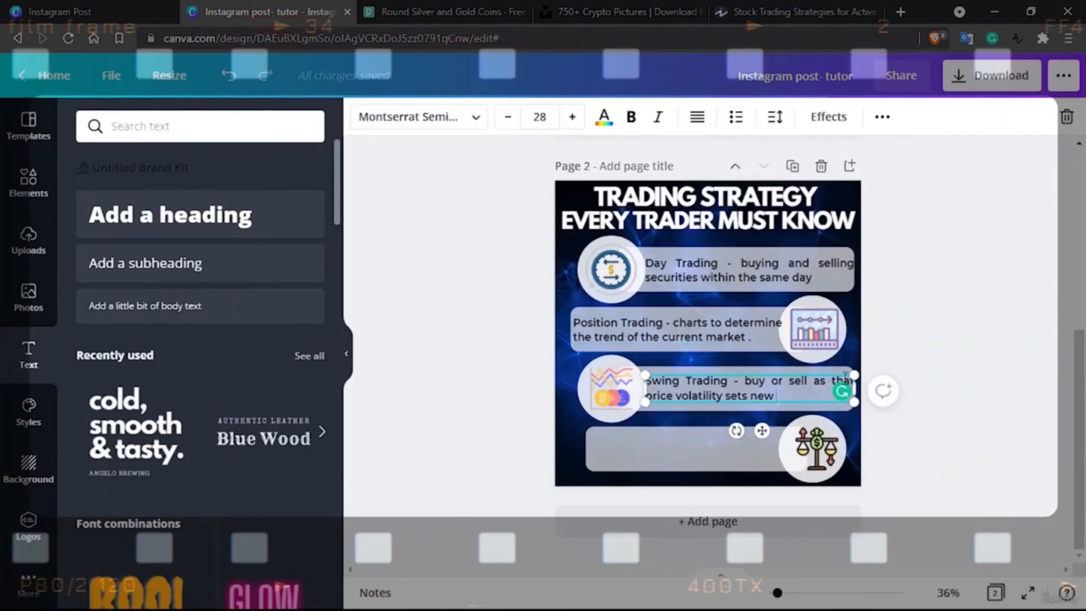
{"action": "left_click", "coordinate": [802, 390]}
{"action": "left_click", "coordinate": [815, 379]}
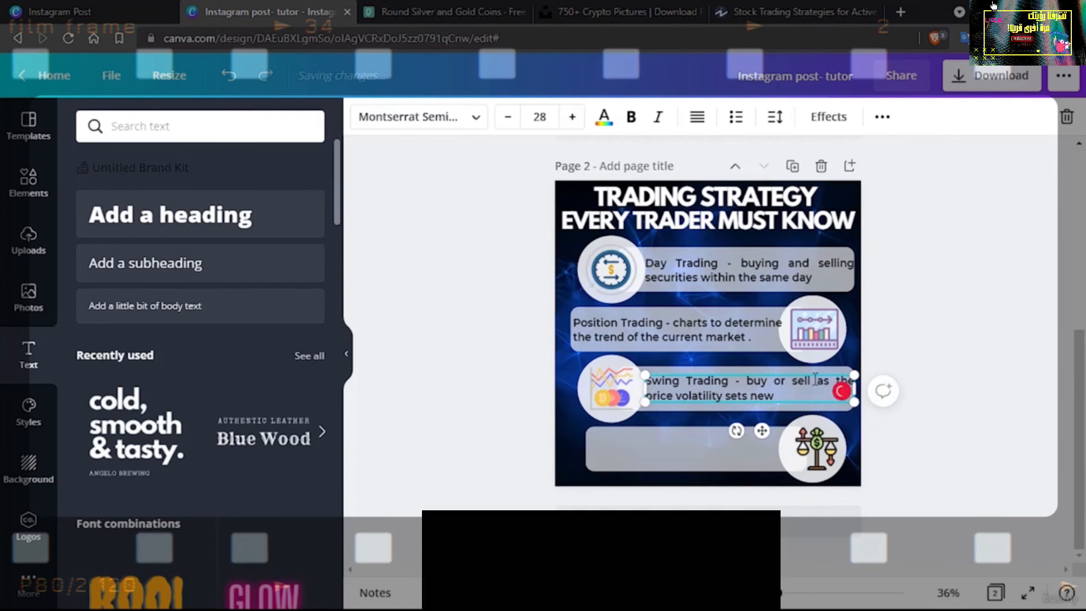
{"action": "left_click", "coordinate": [777, 394]}
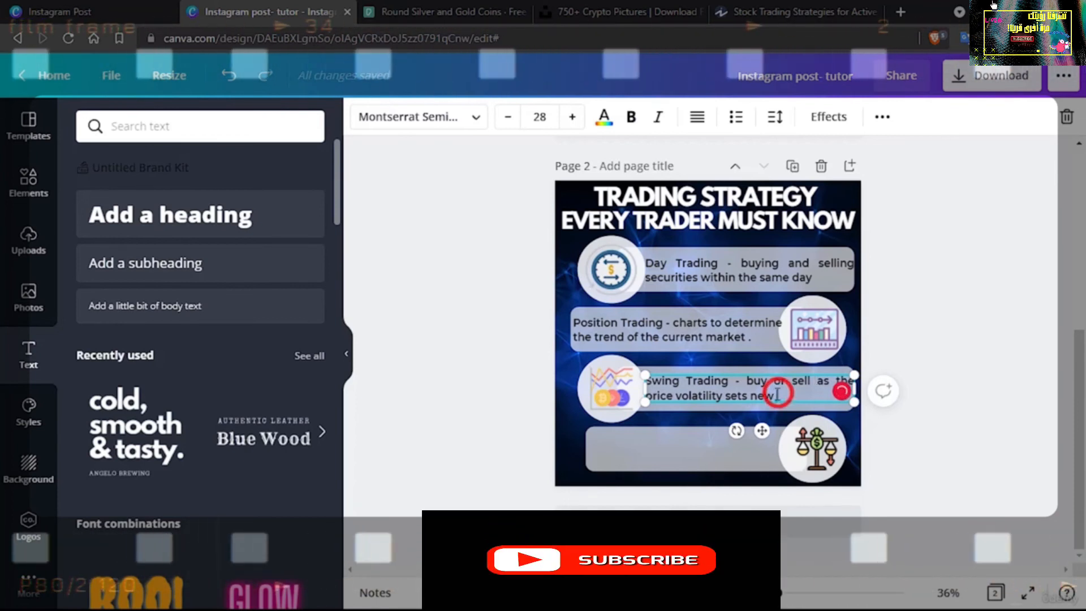
{"action": "type", "text": "a n"}
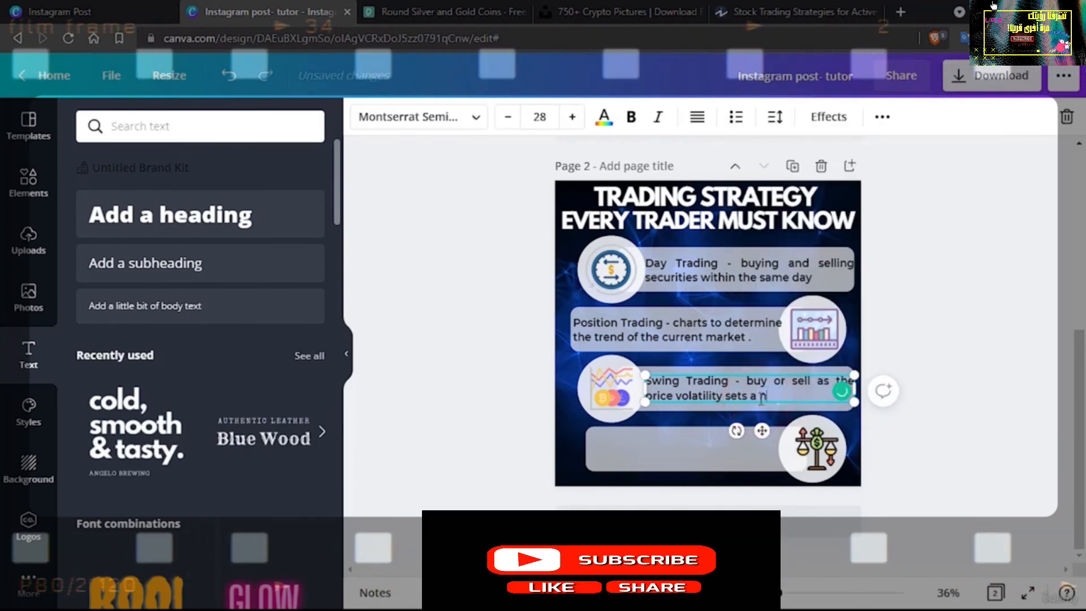
{"action": "type", "text": "ew trend"}
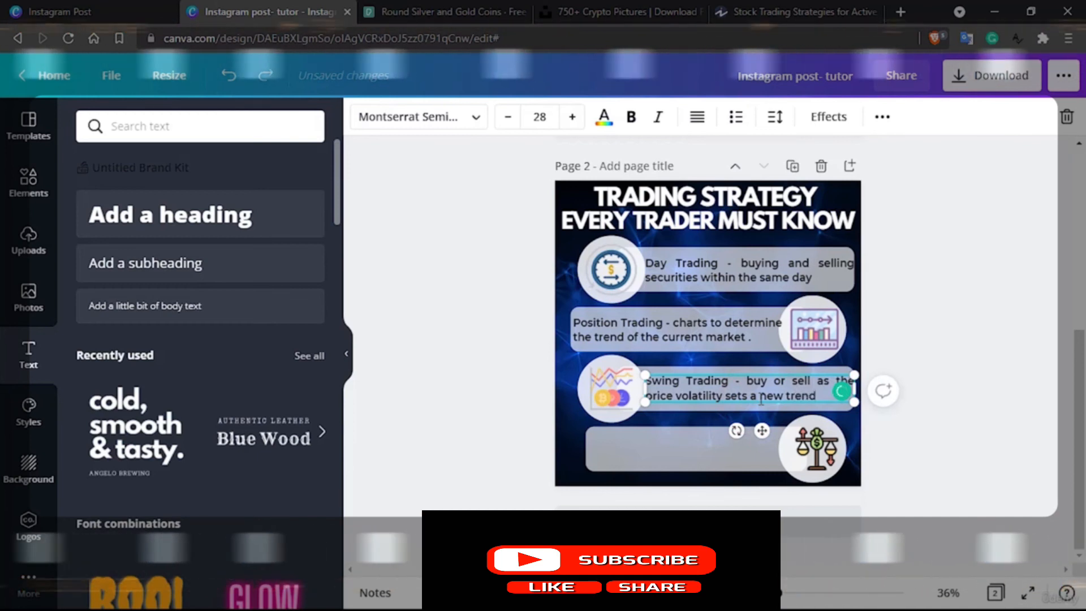
Copy the heading word "Scalping" from section 4 of the Investopedia article and return to Canva
{"action": "left_click", "coordinate": [787, 8]}
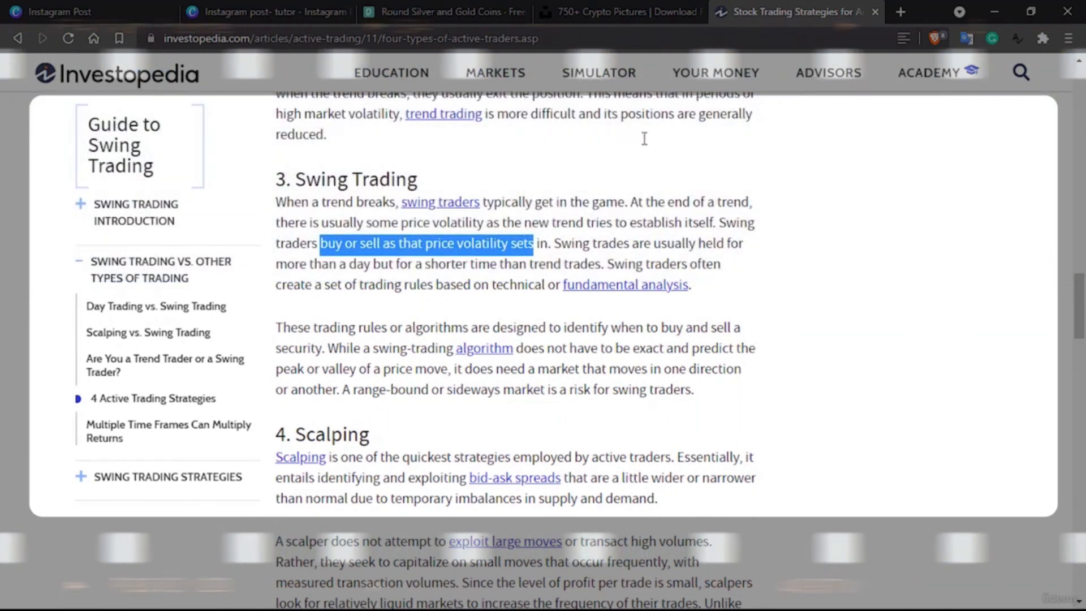
{"action": "left_click", "coordinate": [339, 434]}
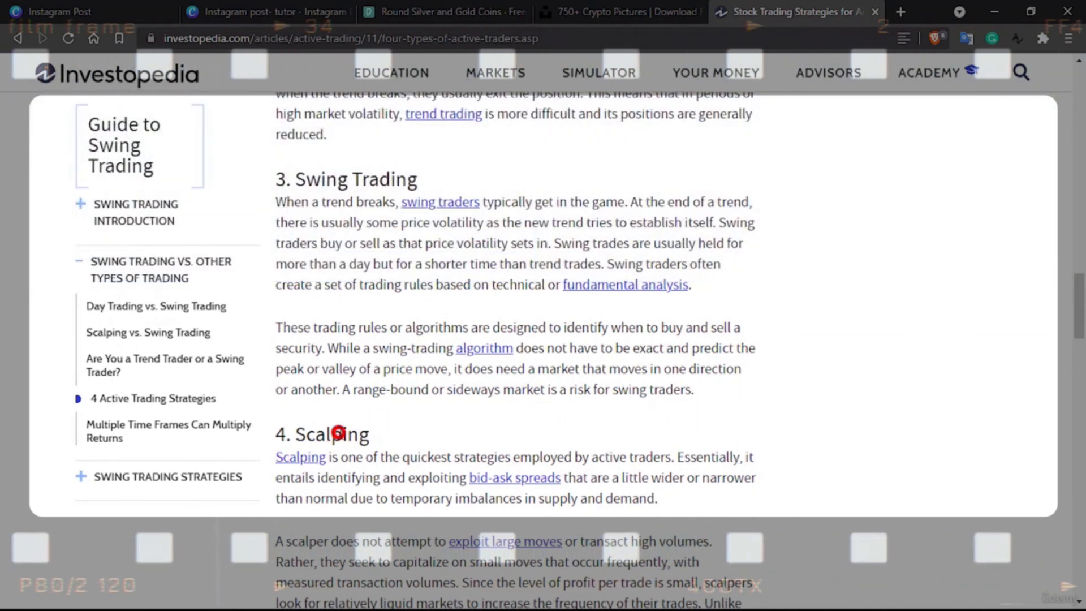
{"action": "left_click", "coordinate": [248, 13]}
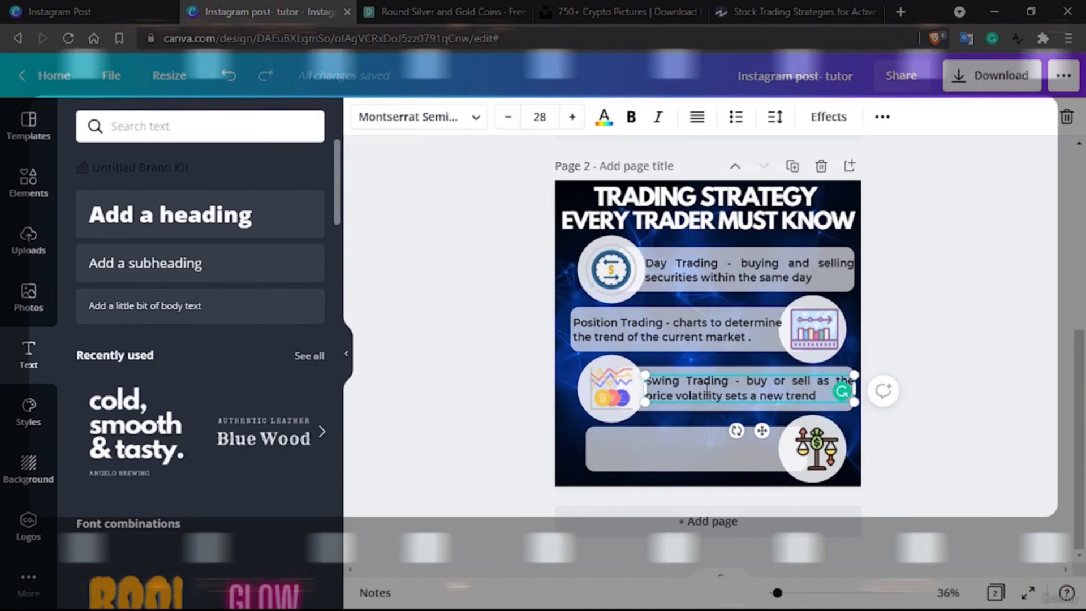
Ungroup the fourth row and widen its bar toward the page's left edge to match the second bar
{"action": "left_click", "coordinate": [653, 458]}
{"action": "left_click", "coordinate": [804, 117]}
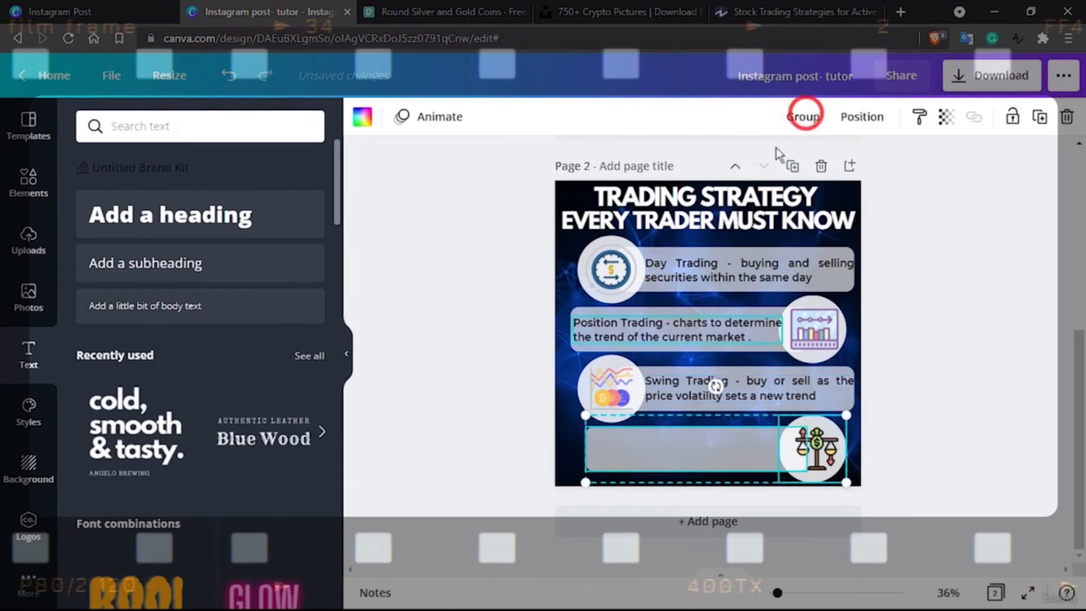
{"action": "left_click", "coordinate": [512, 447]}
{"action": "left_click", "coordinate": [585, 450]}
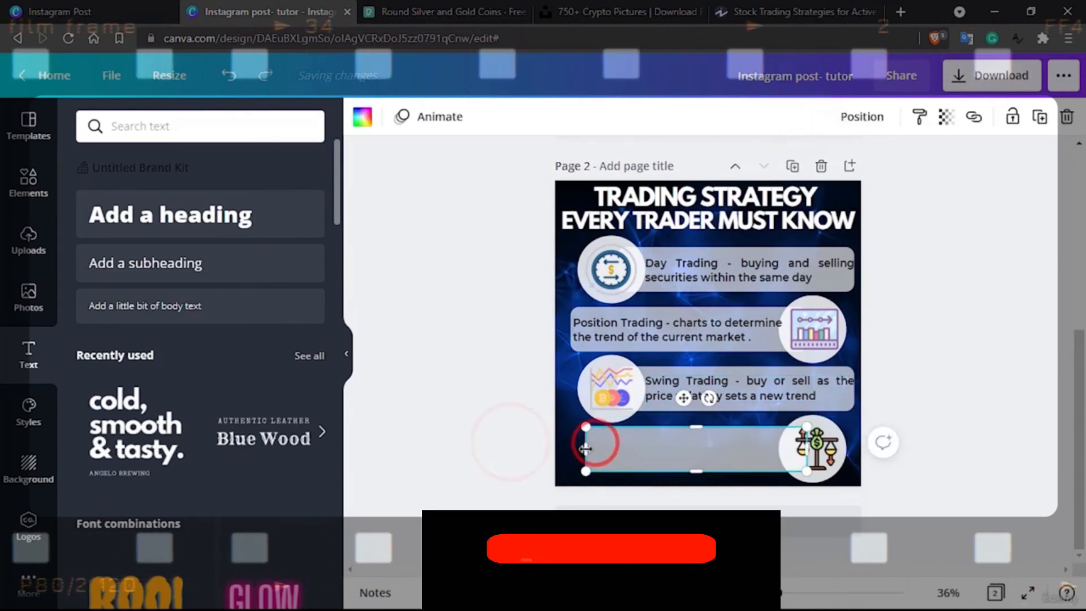
{"action": "left_click_drag", "start_coordinate": [575, 451], "coordinate": [622, 447]}
Duplicate the Swing Trading description onto the fourth bar beside its circle and change "Swing" to "Scalping"
{"action": "left_click", "coordinate": [772, 375]}
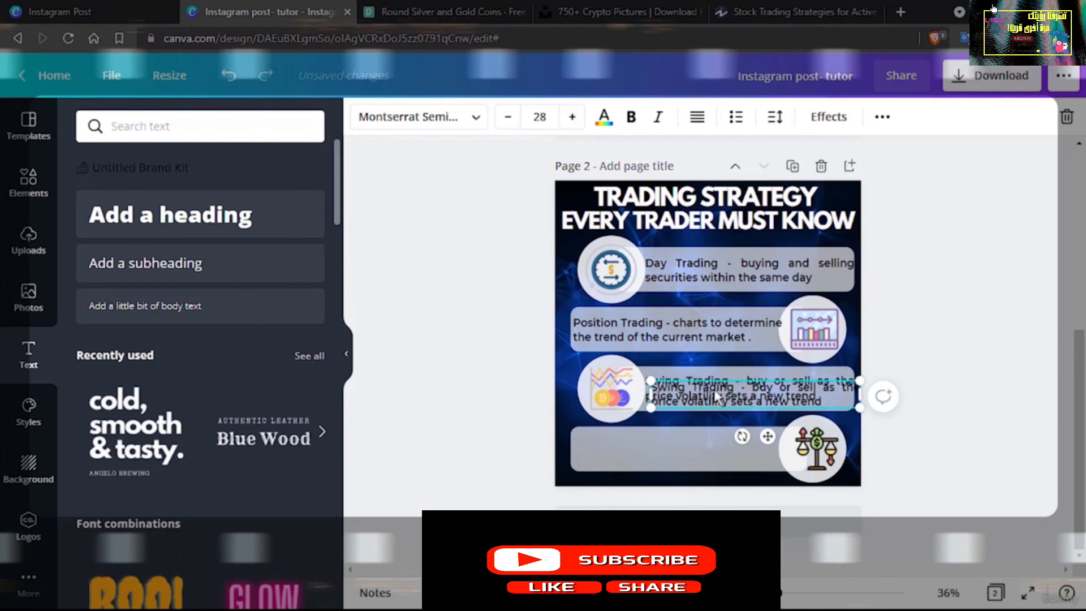
{"action": "left_click_drag", "start_coordinate": [743, 389], "coordinate": [635, 446]}
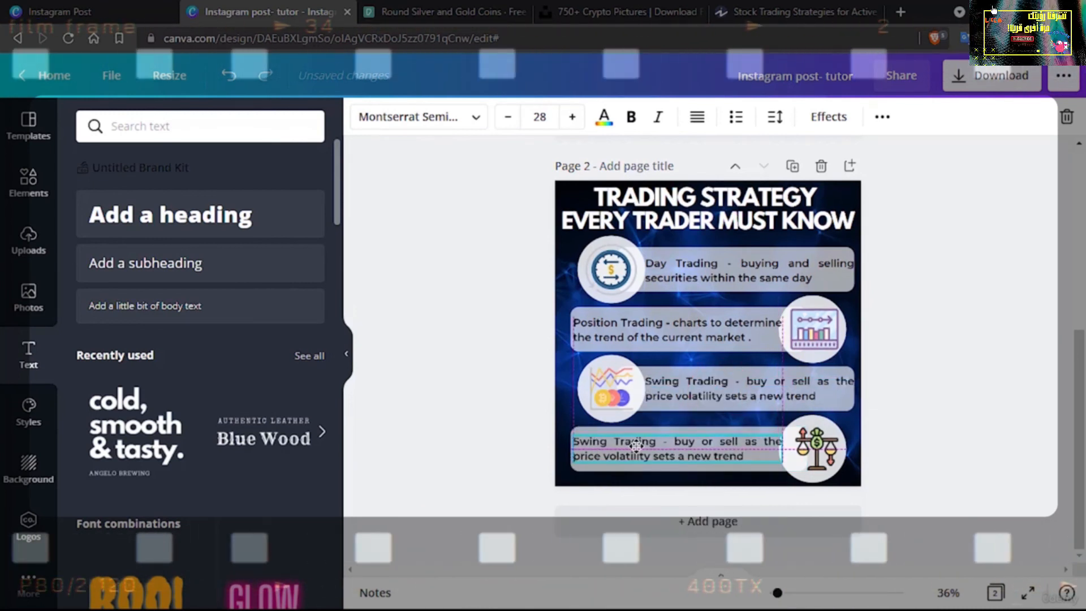
{"action": "left_click", "coordinate": [596, 439]}
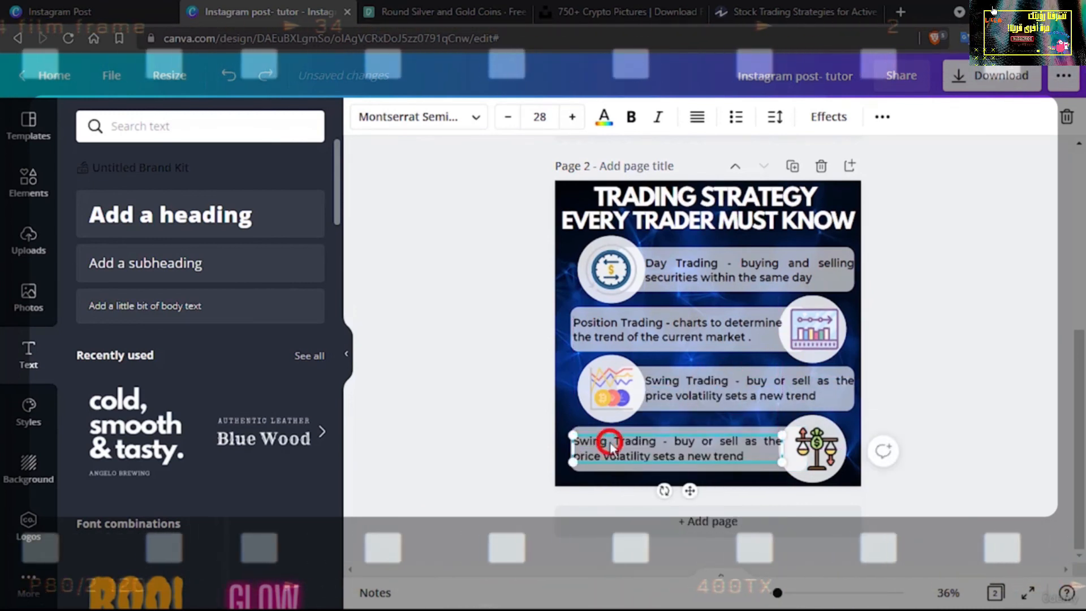
{"action": "double_click", "coordinate": [595, 439]}
{"action": "type", "text": "Scalp"}
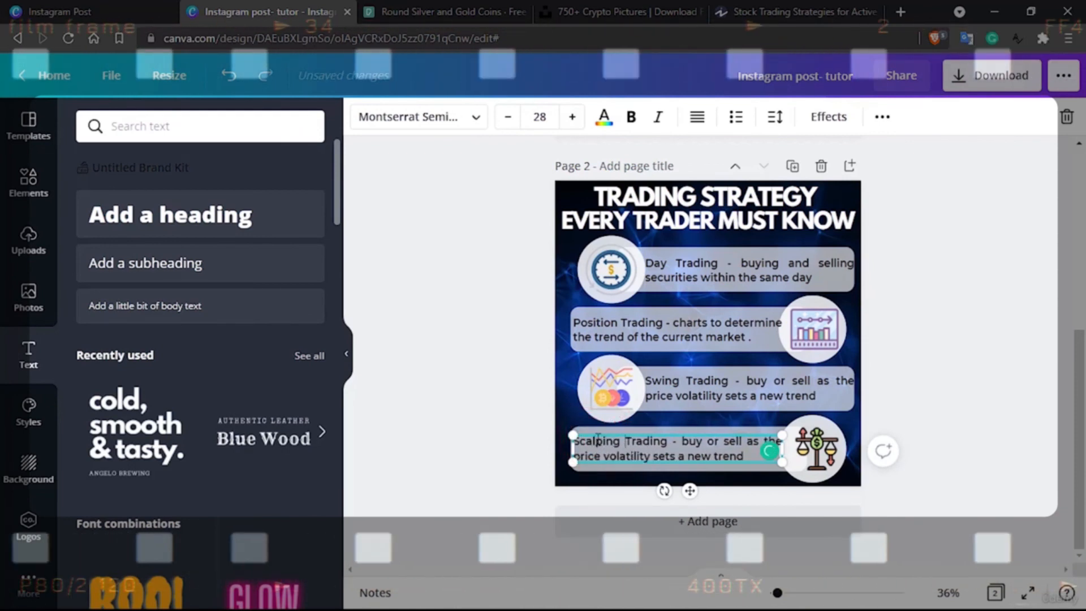
Copy "it entails identifying and exploiting bid-ask spreads" from the Scalping section of the Investopedia article and return to Canva
{"action": "left_click", "coordinate": [797, 11]}
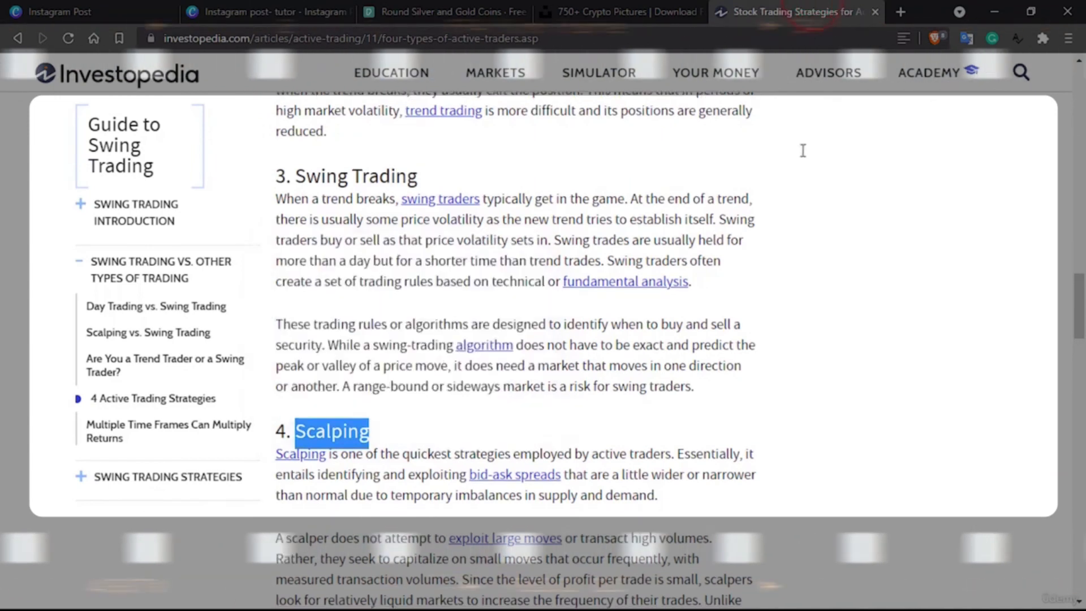
{"action": "scroll", "coordinate": [786, 406], "scroll_direction": "down", "scroll_amount": 2}
{"action": "left_click", "coordinate": [783, 400]}
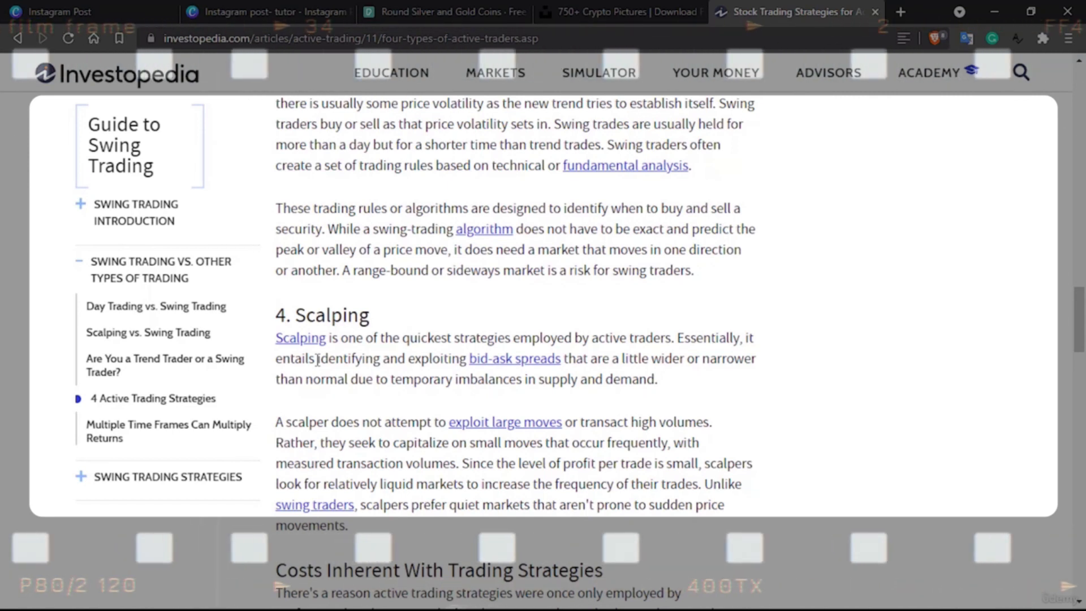
{"action": "left_click_drag", "start_coordinate": [435, 359], "coordinate": [564, 362]}
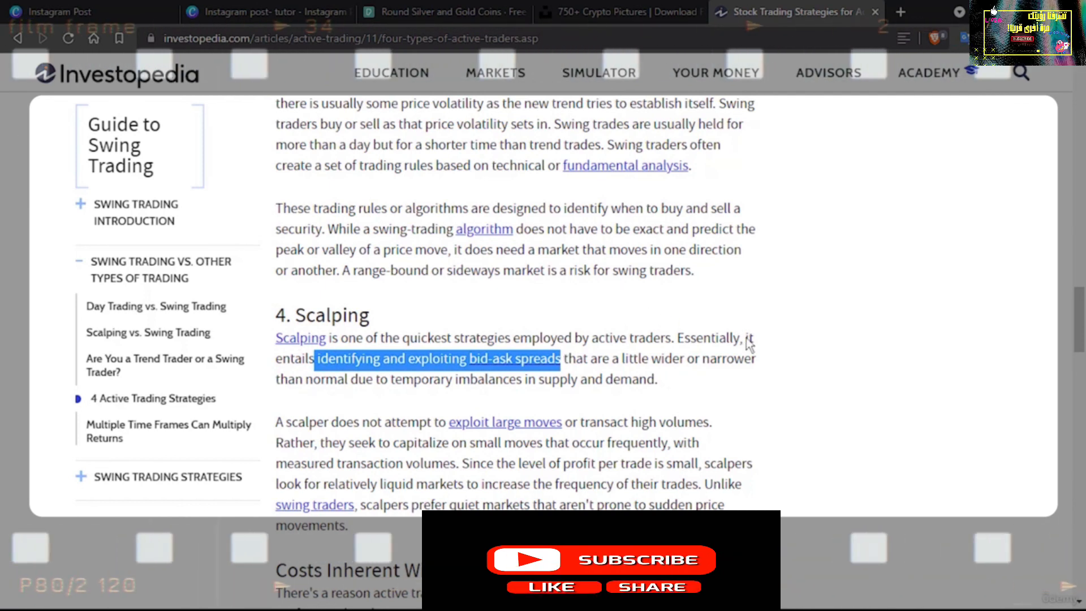
{"action": "left_click_drag", "start_coordinate": [748, 338], "coordinate": [575, 360]}
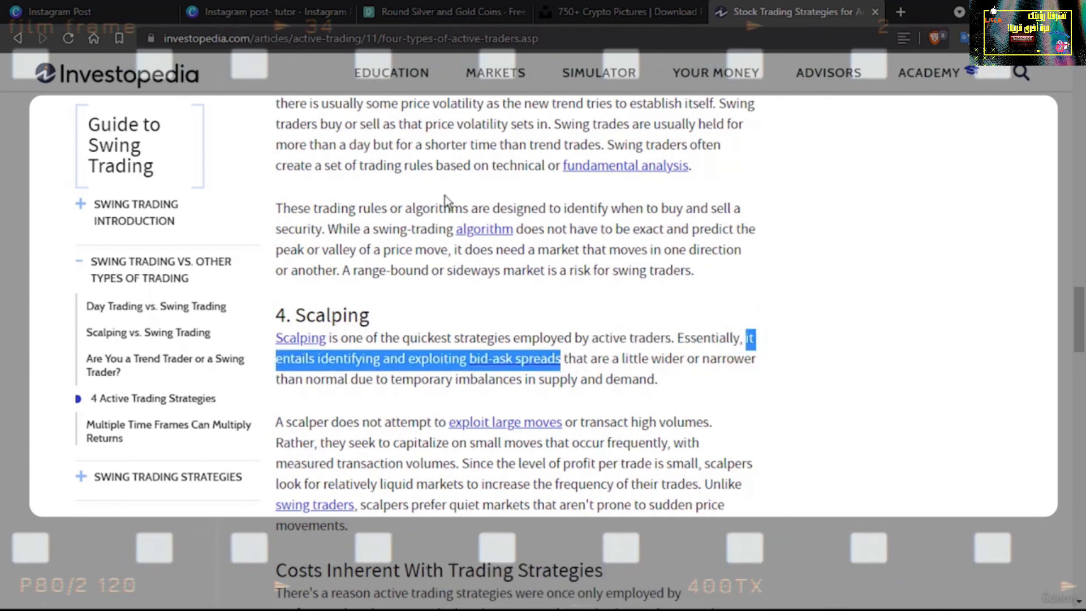
{"action": "left_click", "coordinate": [309, 7]}
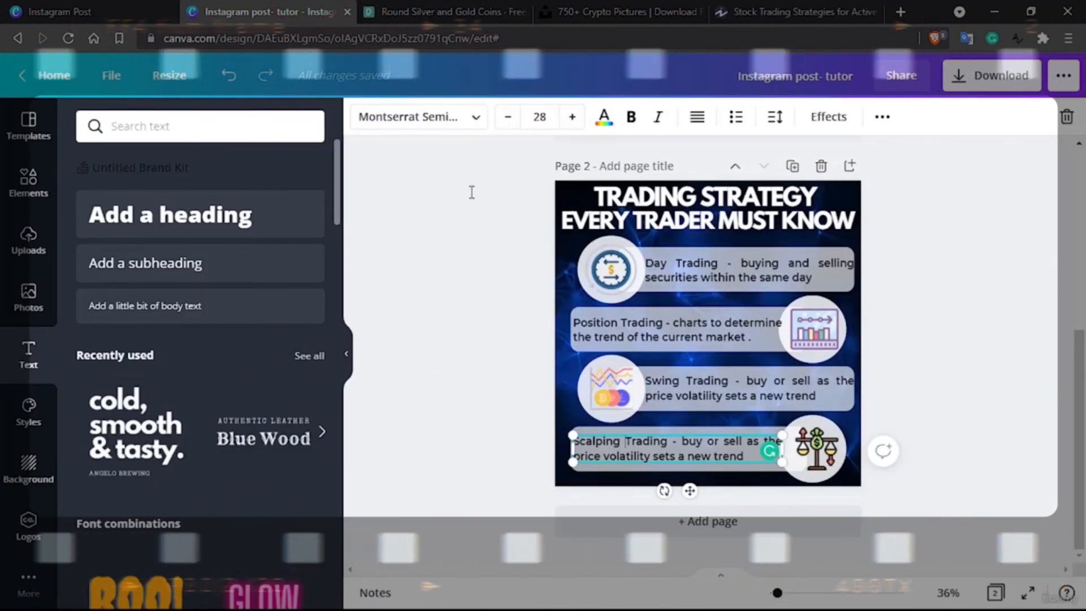
Replace the fourth bar's wording so it reads "Scalping Trading - entails identifying and exploiting bid-ask spreads"
{"action": "left_click_drag", "start_coordinate": [681, 441], "coordinate": [751, 461]}
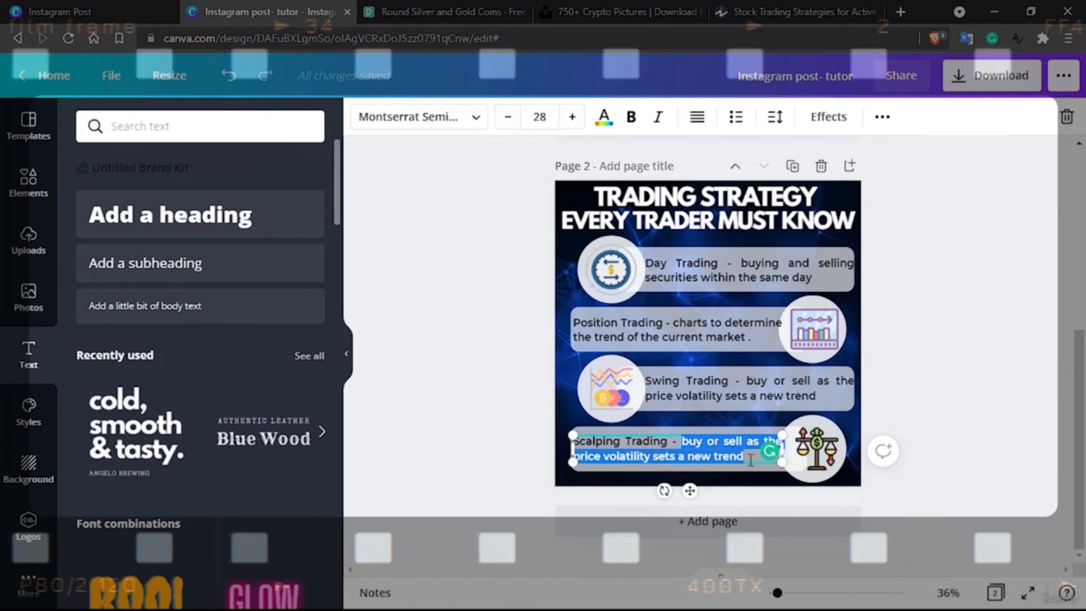
{"action": "type", "text": "it entails identifying and exploiting bid-ask spreads"}
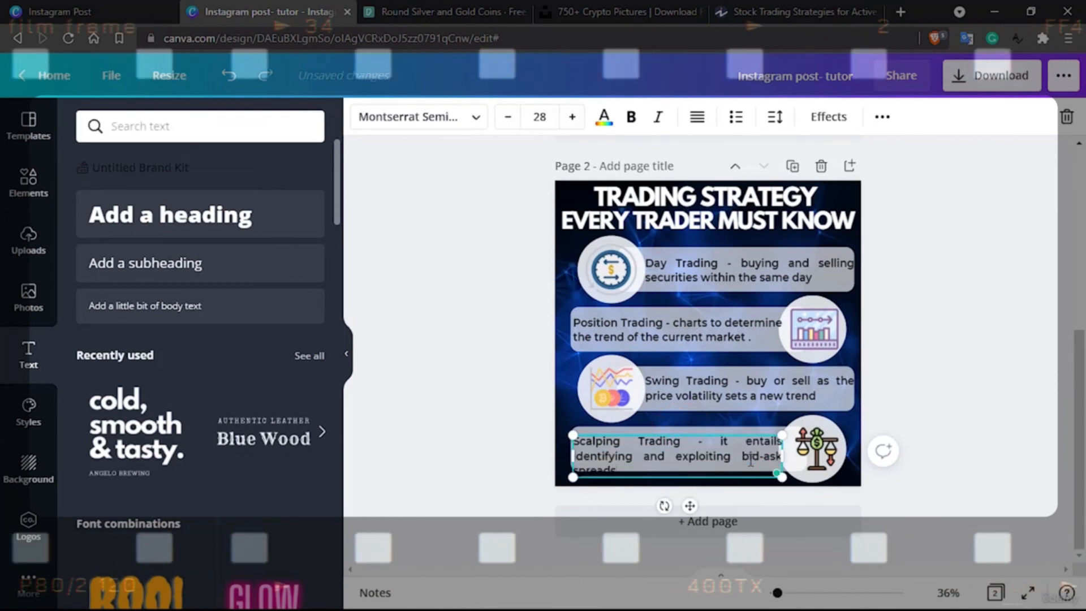
{"action": "left_click", "coordinate": [750, 439]}
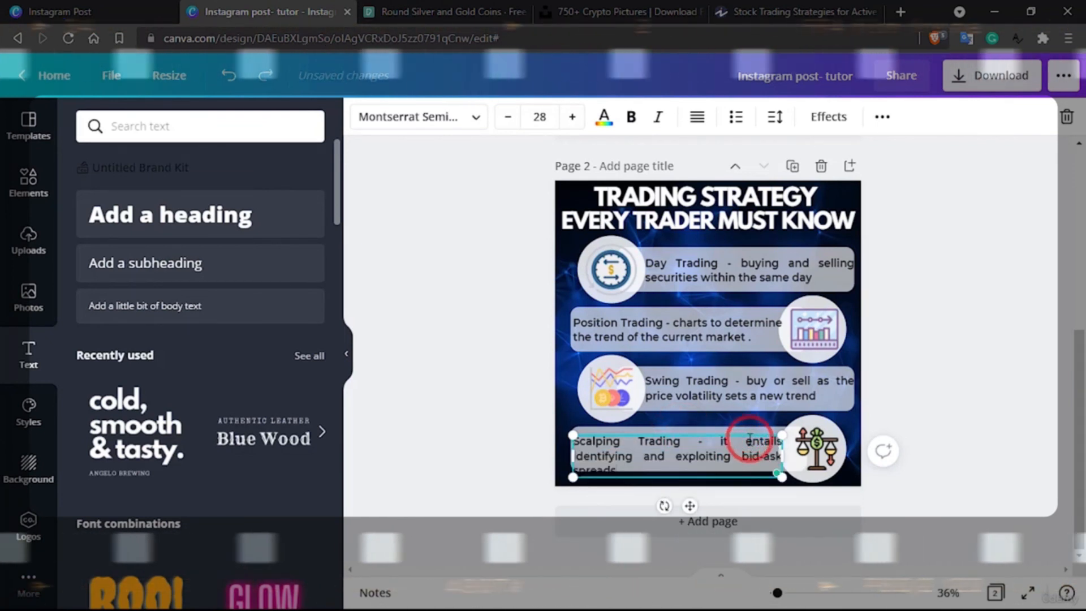
{"action": "key", "text": "BackSpace"}
{"action": "key", "text": "BackSpace"}
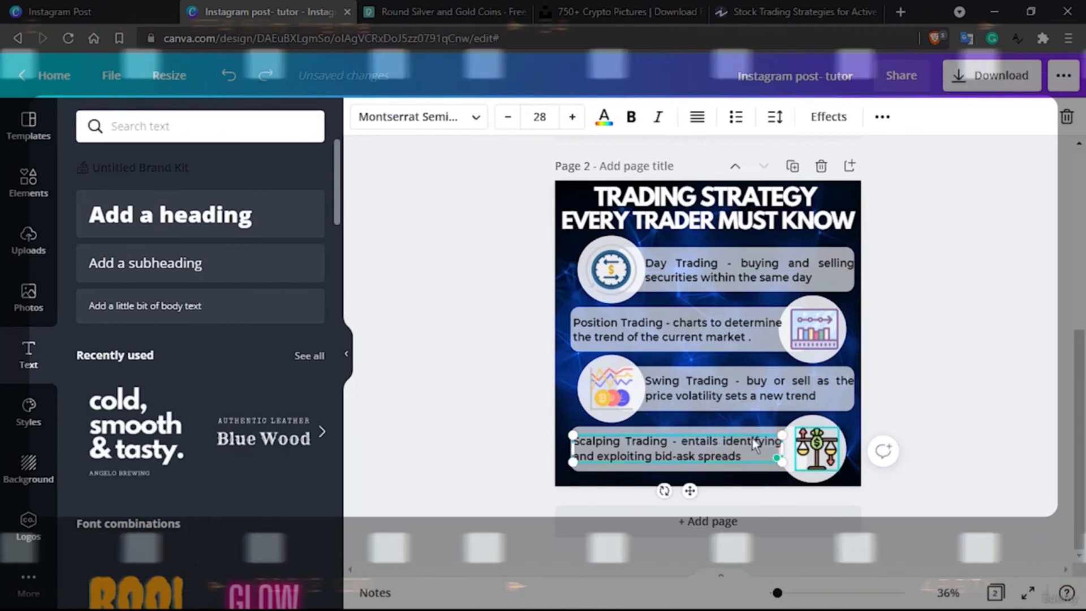
{"action": "left_click", "coordinate": [934, 374]}
Reduce the font size of the "EVERY TRADER MUST KNOW" heading line to 50
{"action": "left_click", "coordinate": [745, 226]}
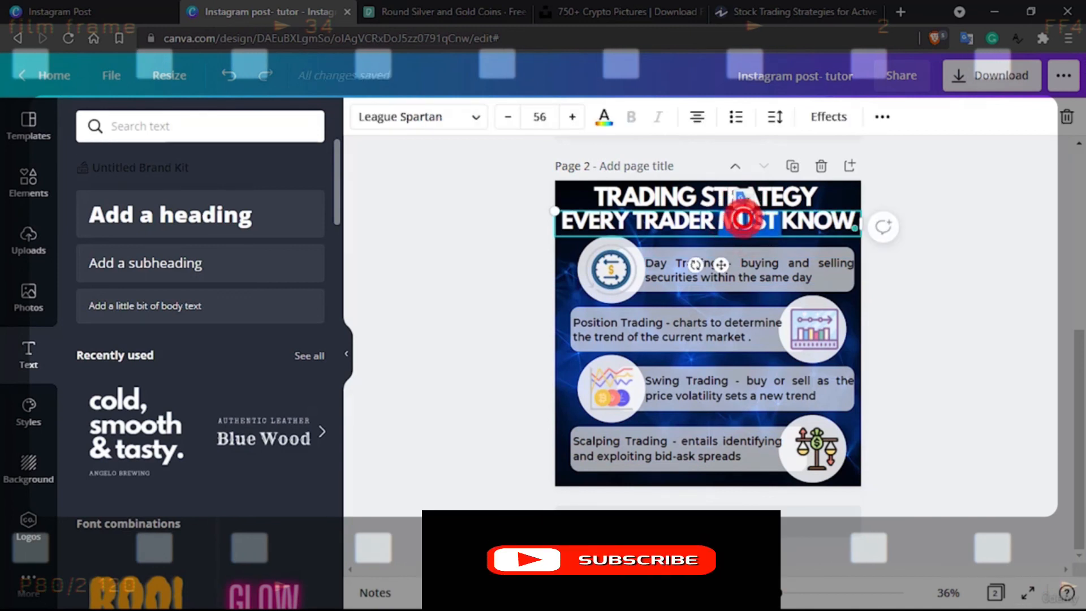
{"action": "triple_click", "coordinate": [743, 219]}
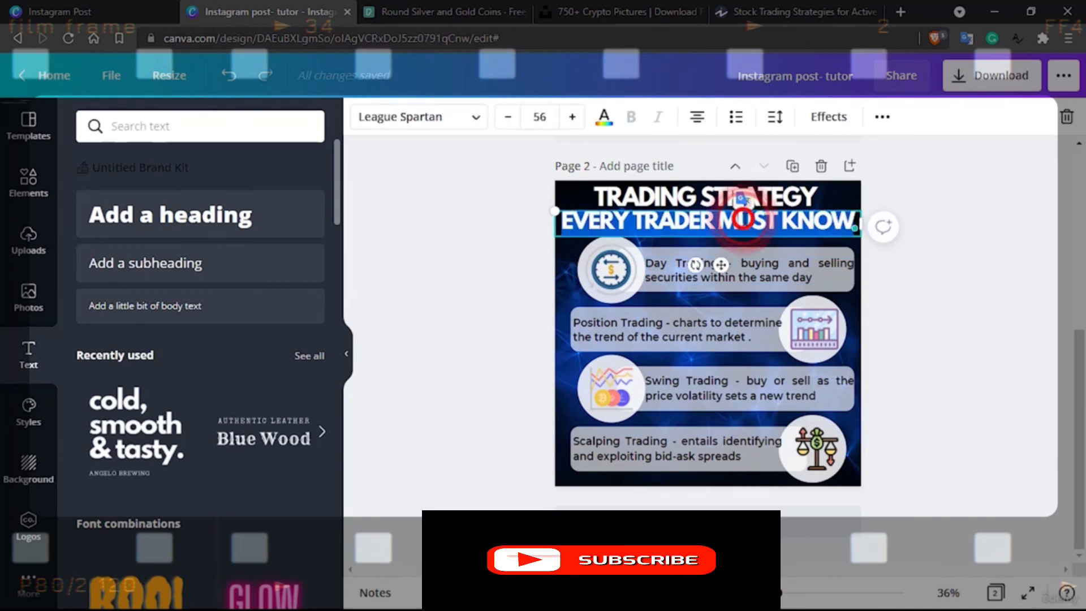
{"action": "left_click", "coordinate": [511, 121]}
{"action": "left_click", "coordinate": [511, 121]}
{"action": "left_click", "coordinate": [511, 121]}
{"action": "left_click", "coordinate": [512, 121]}
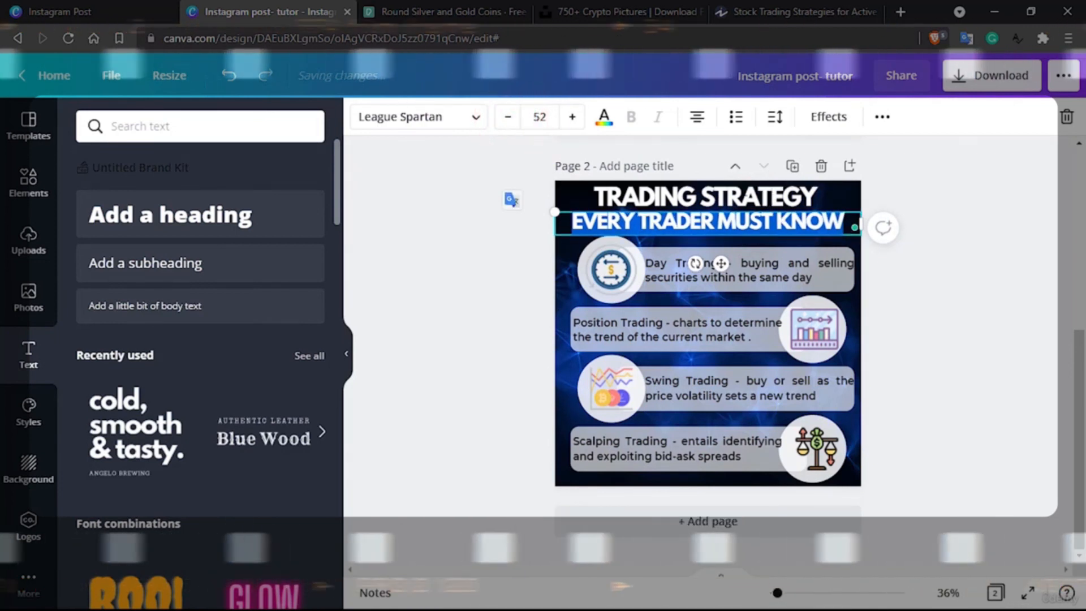
{"action": "left_click", "coordinate": [511, 116]}
{"action": "left_click", "coordinate": [511, 116]}
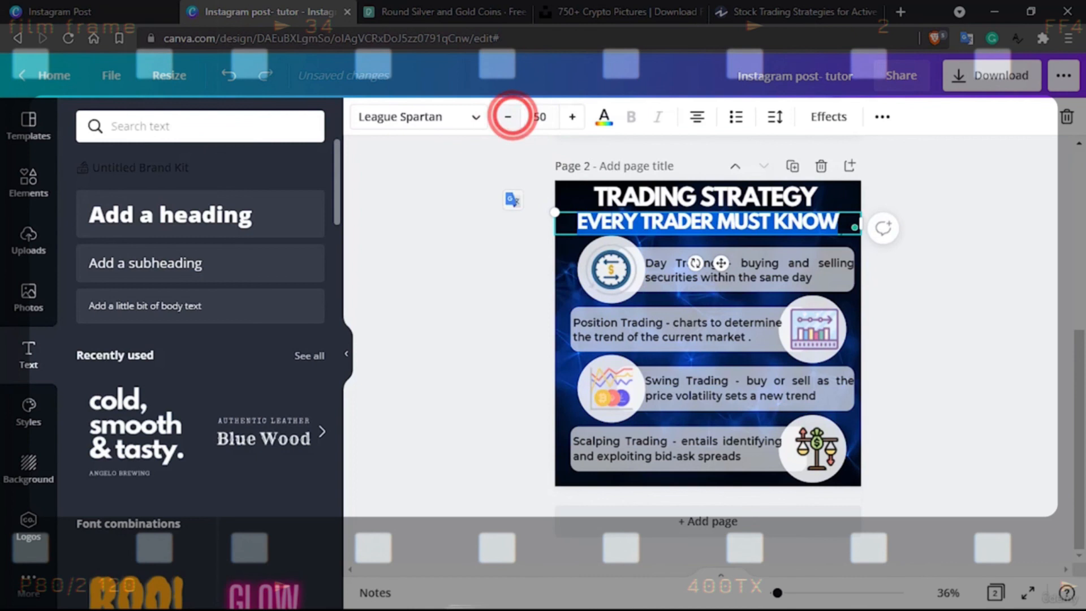
{"action": "left_click", "coordinate": [993, 289]}
{"action": "left_click", "coordinate": [747, 197]}
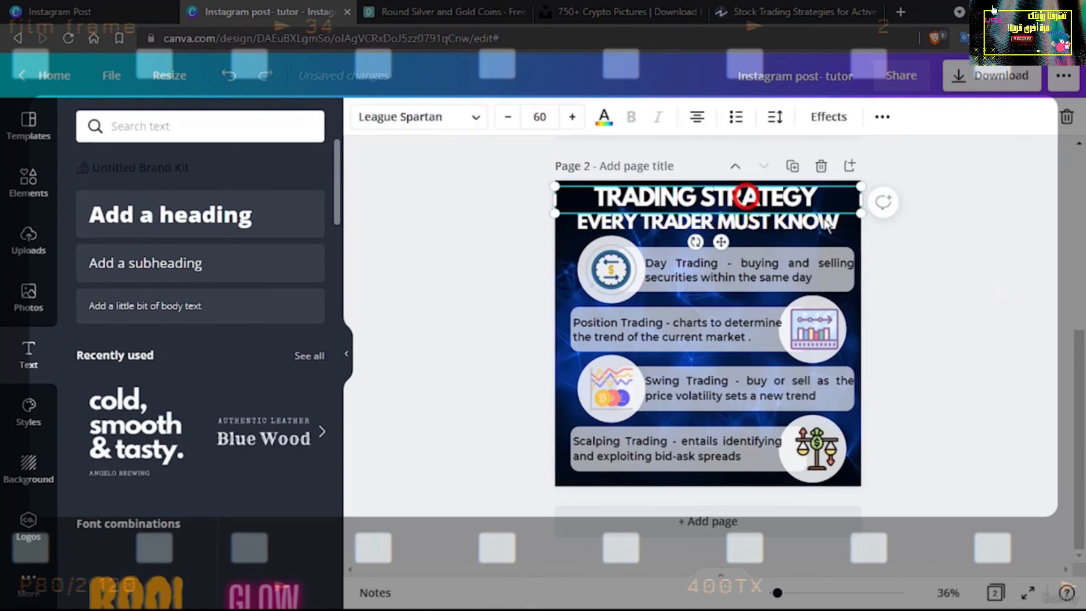
{"action": "left_click", "coordinate": [987, 265]}
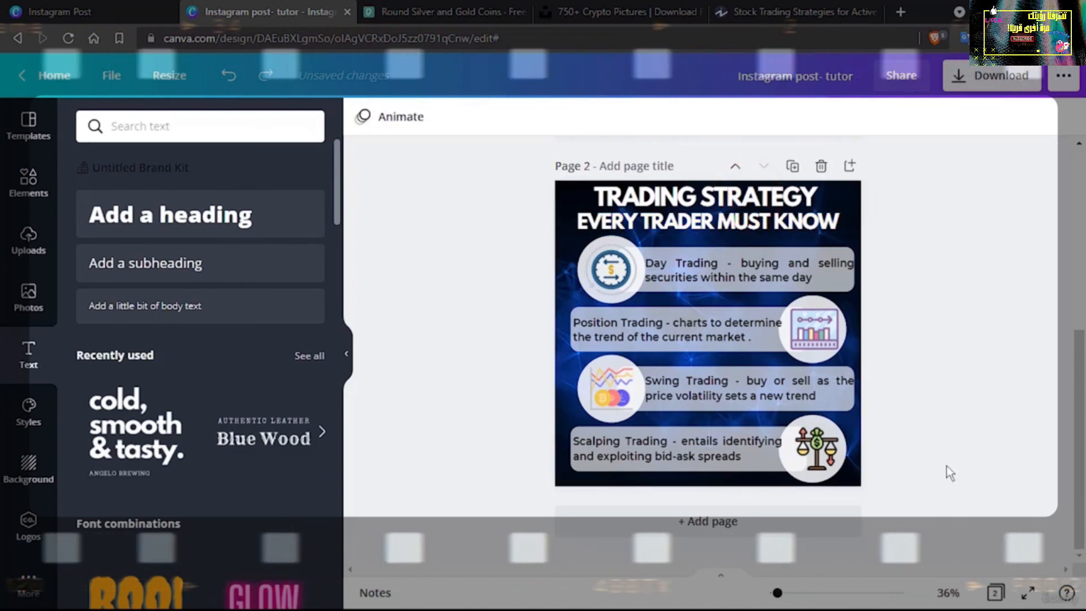
Set the transparency value of the Scalping row's circle to 93 and the Swing Trading row's circle to 89
{"action": "left_click", "coordinate": [820, 478]}
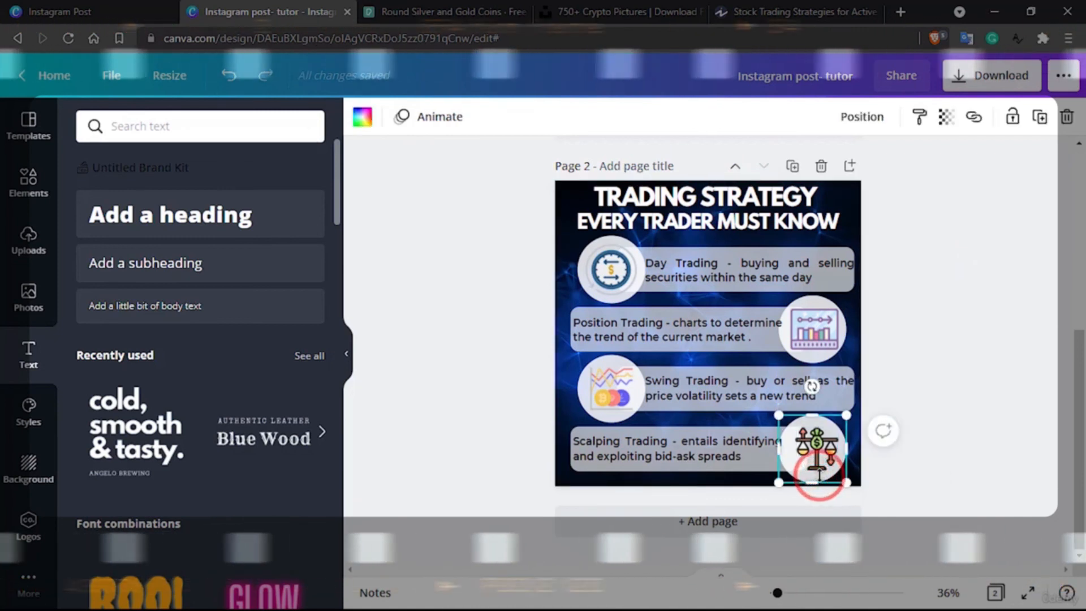
{"action": "left_click", "coordinate": [944, 116]}
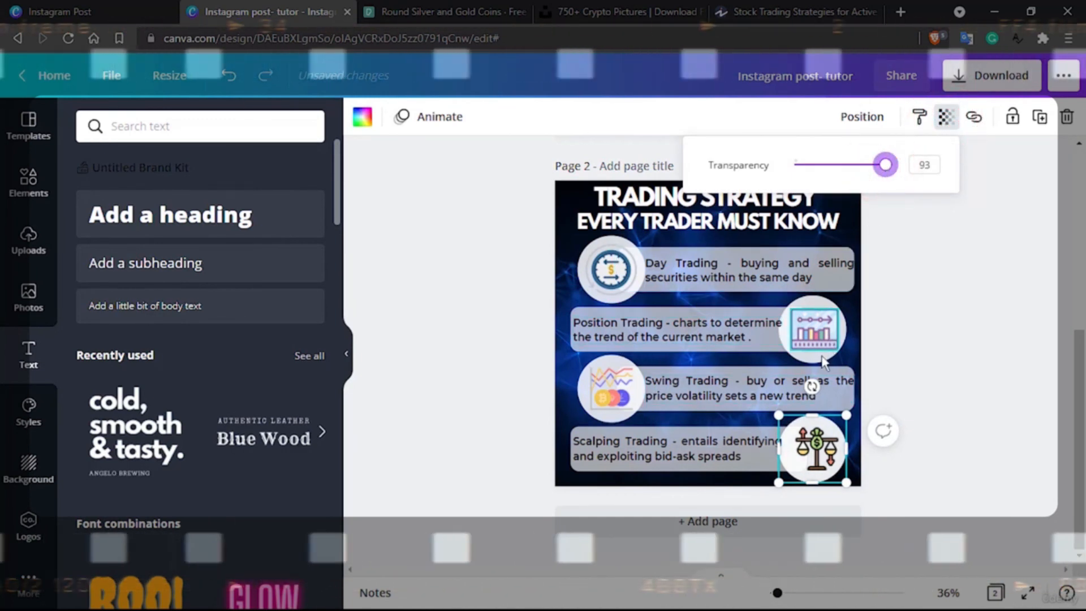
{"action": "left_click", "coordinate": [606, 417]}
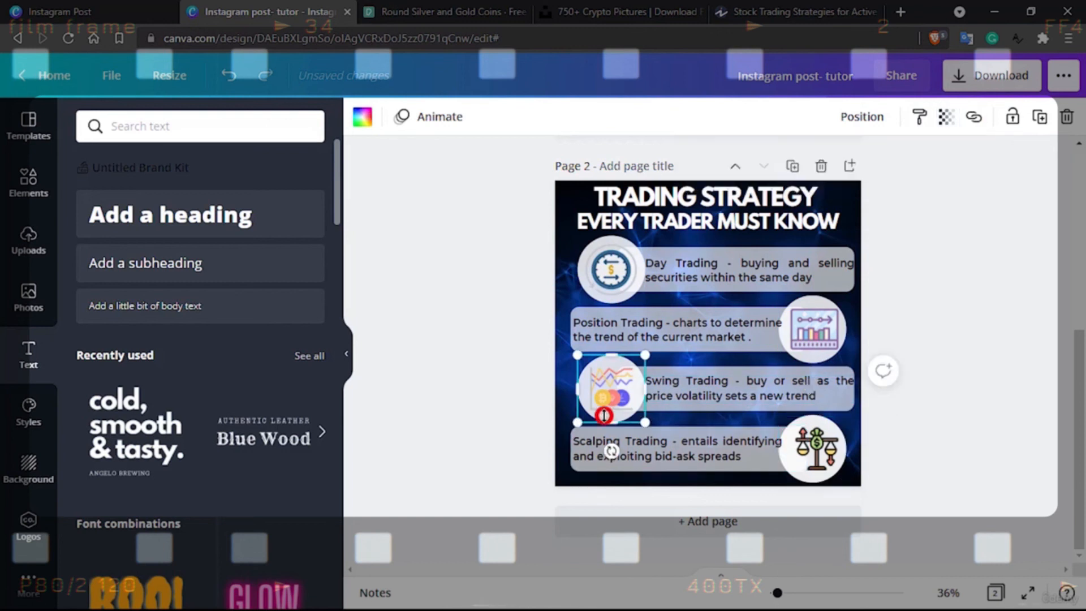
{"action": "left_click", "coordinate": [946, 117]}
{"action": "left_click_drag", "start_coordinate": [880, 169], "coordinate": [883, 166]}
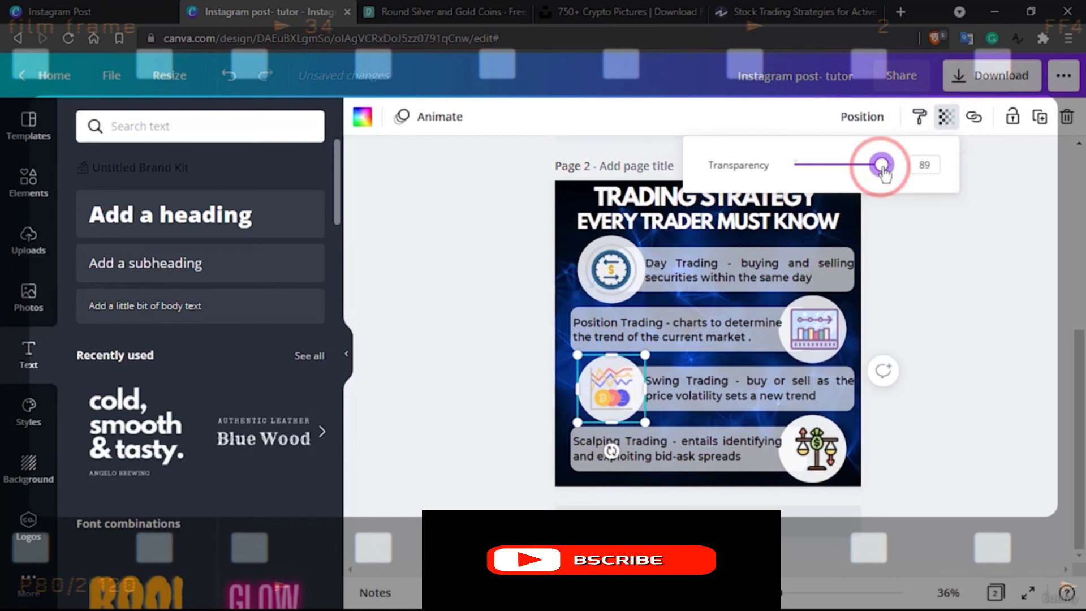
Set the transparency value of the Position Trading row's circle to 88 and the Day Trading row's circle to 98
{"action": "left_click", "coordinate": [844, 332]}
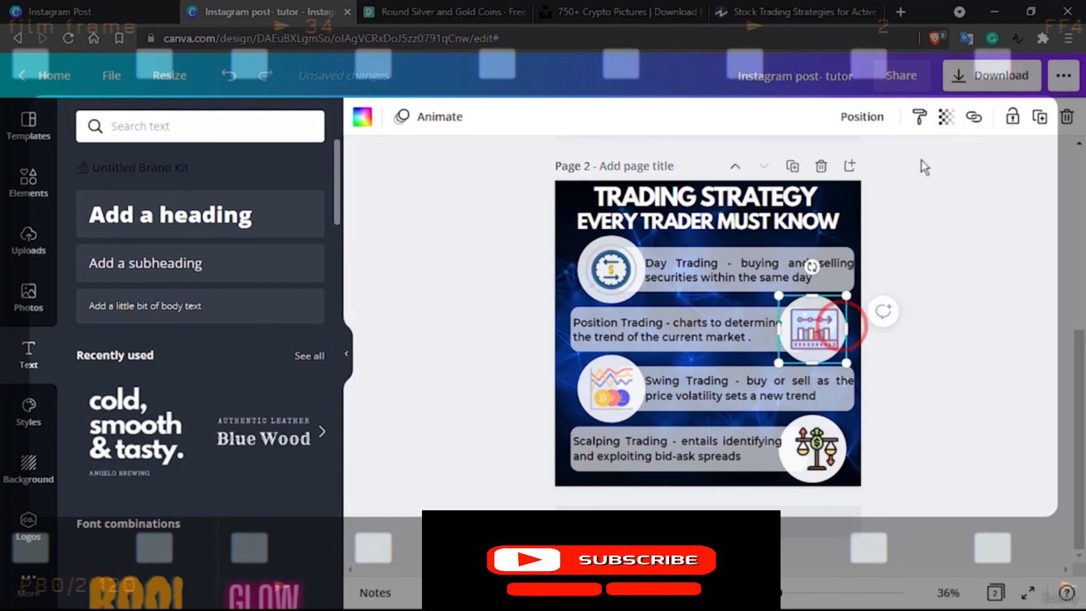
{"action": "left_click", "coordinate": [945, 118]}
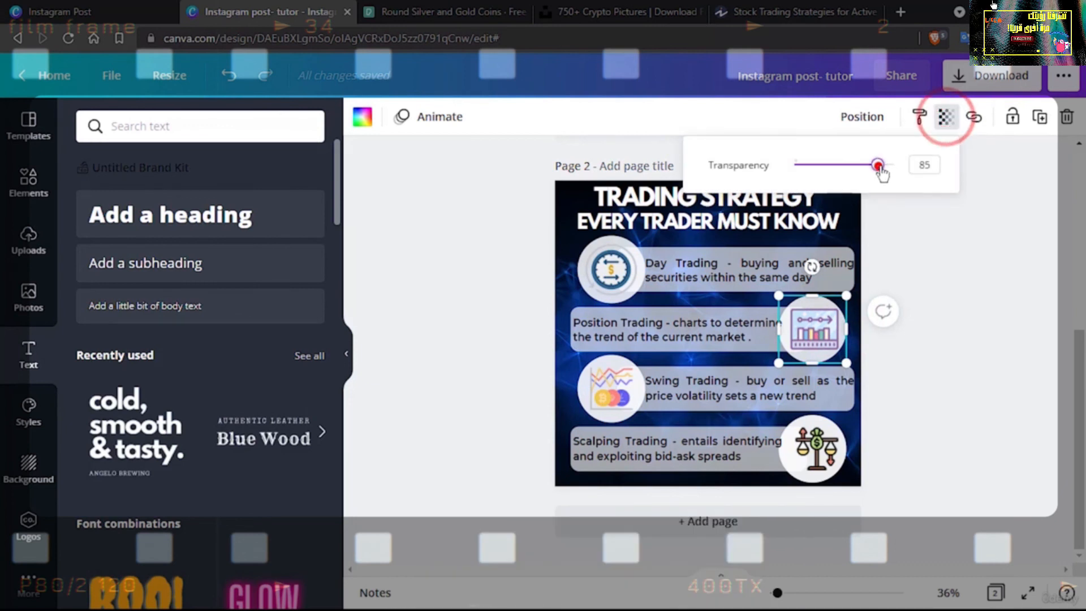
{"action": "left_click_drag", "start_coordinate": [885, 169], "coordinate": [880, 165]}
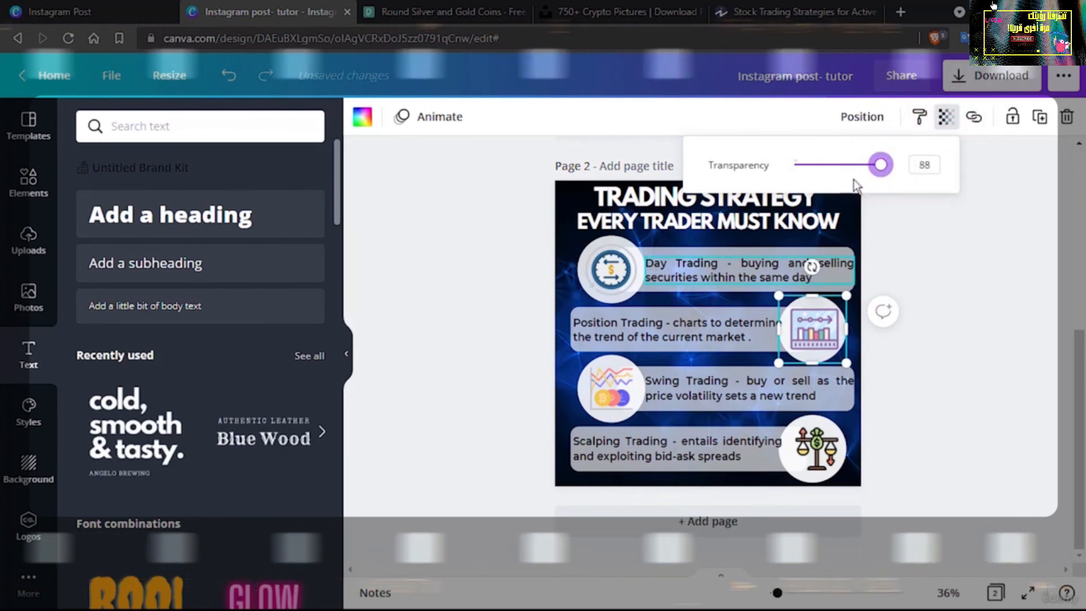
{"action": "left_click", "coordinate": [643, 274]}
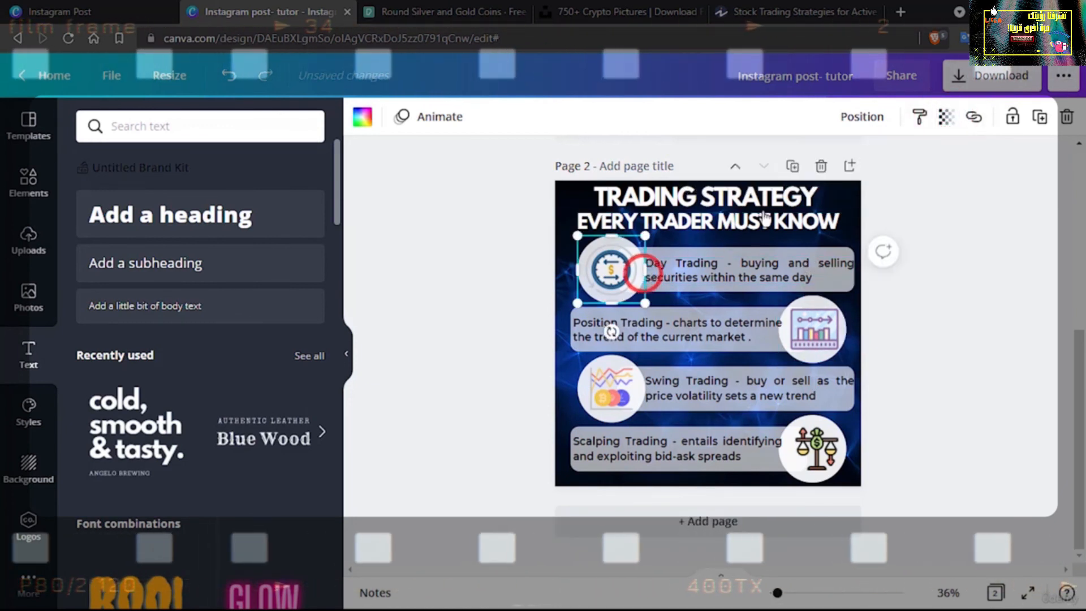
{"action": "left_click", "coordinate": [946, 118]}
{"action": "left_click_drag", "start_coordinate": [885, 169], "coordinate": [892, 165]}
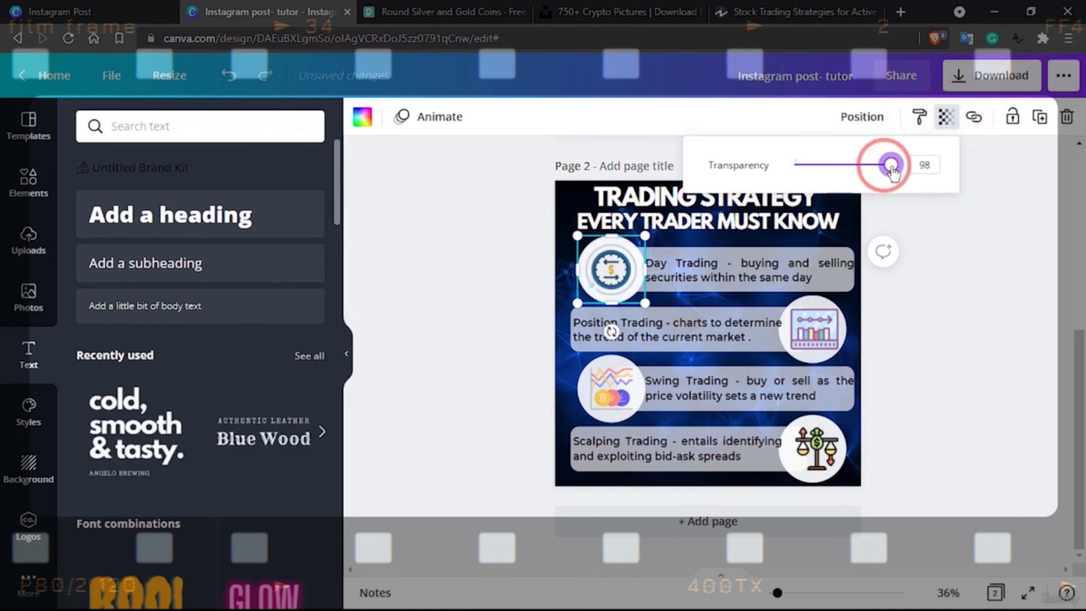
Switch the browser to full screen to view the trading strategy page
{"action": "left_click", "coordinate": [960, 274]}
{"action": "key", "text": "F11"}
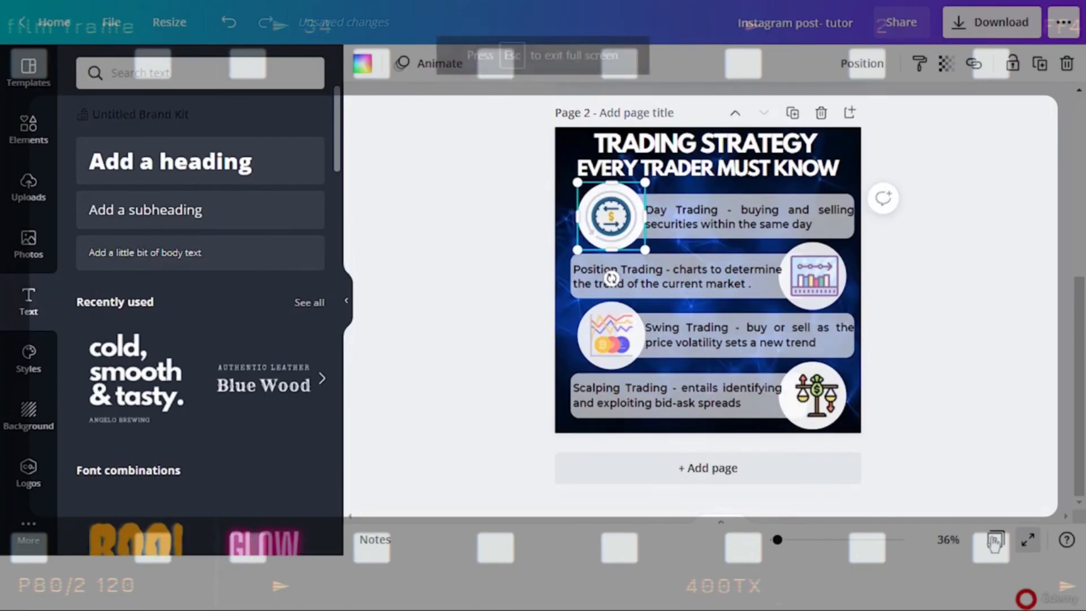